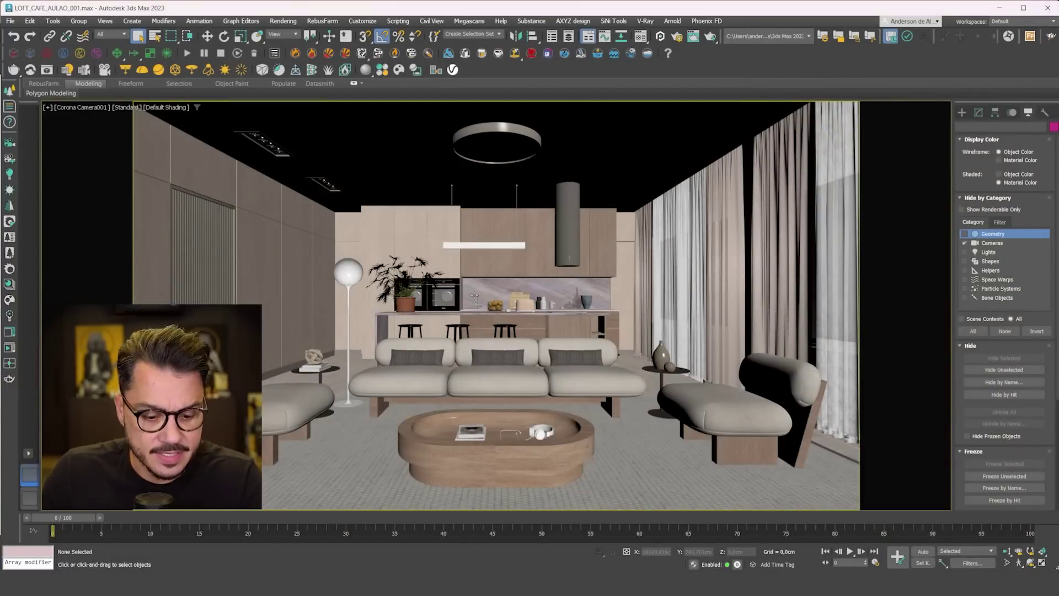
- Switch to an orthographic view outside the room and hide the ceiling to expose the interior
key("u")
middle_click_drag(844, 133, 755, 203)
middle_click_drag(691, 192, 746, 208)
key("F3")
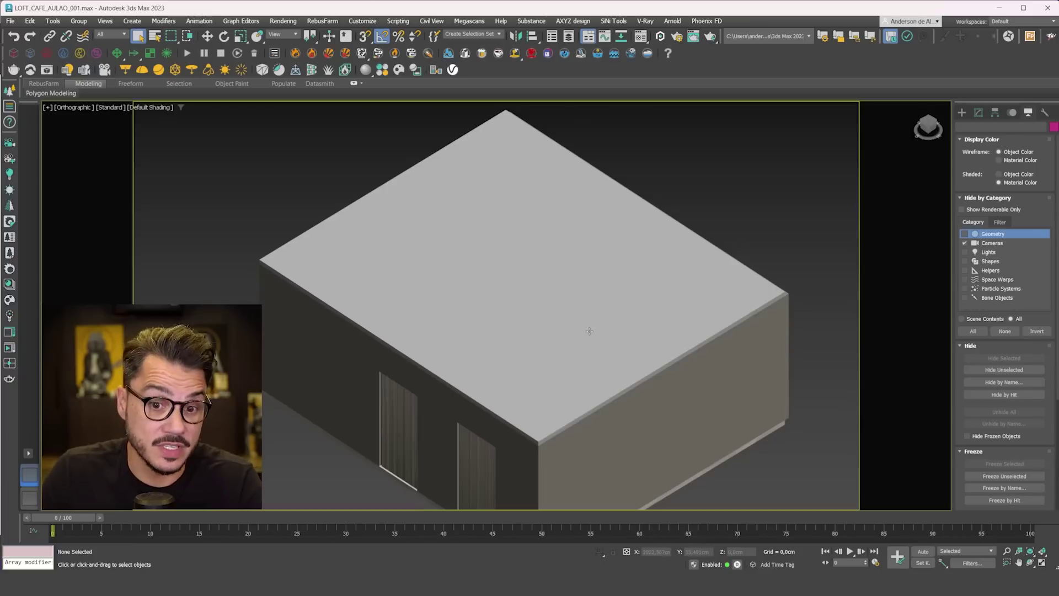
middle_click_drag(591, 329, 507, 307, "alt")
left_click(507, 307)
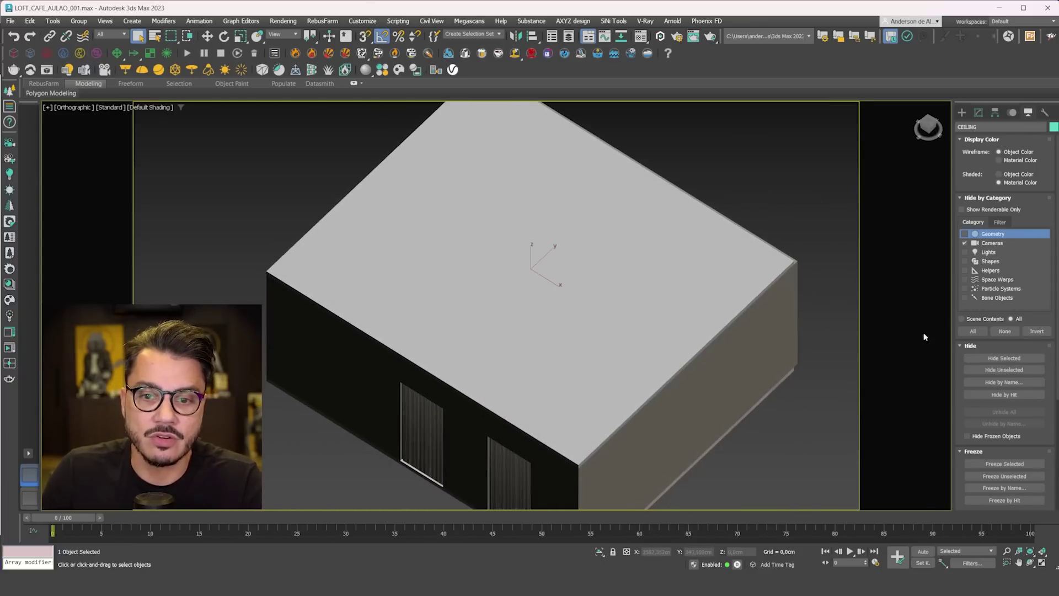
left_click(1004, 358)
middle_click_drag(634, 297, 599, 296, "alt")
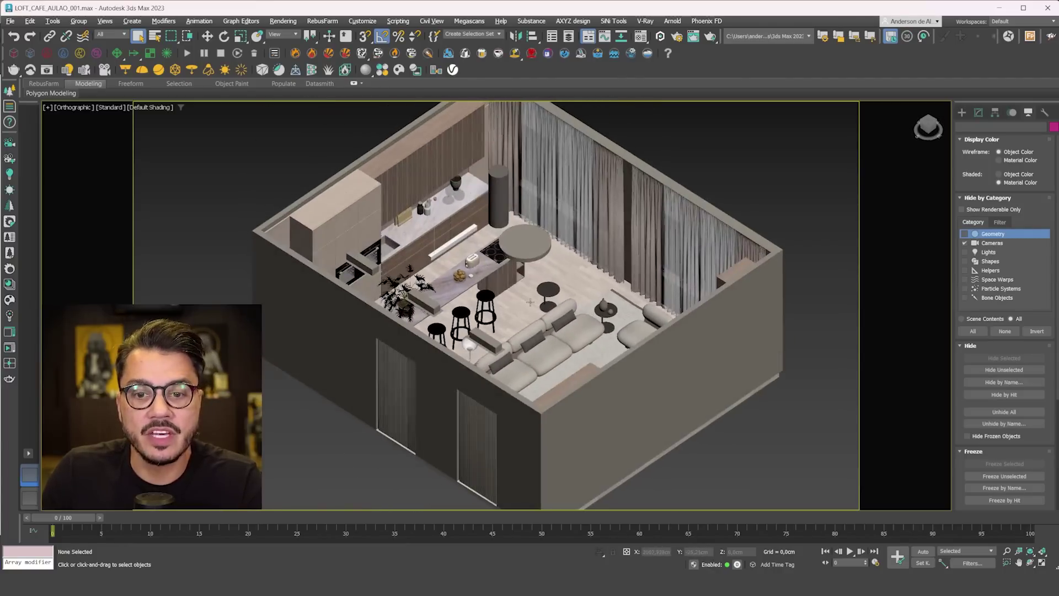
- Return to the Corona Camera001 view and unhide all objects
key("c")
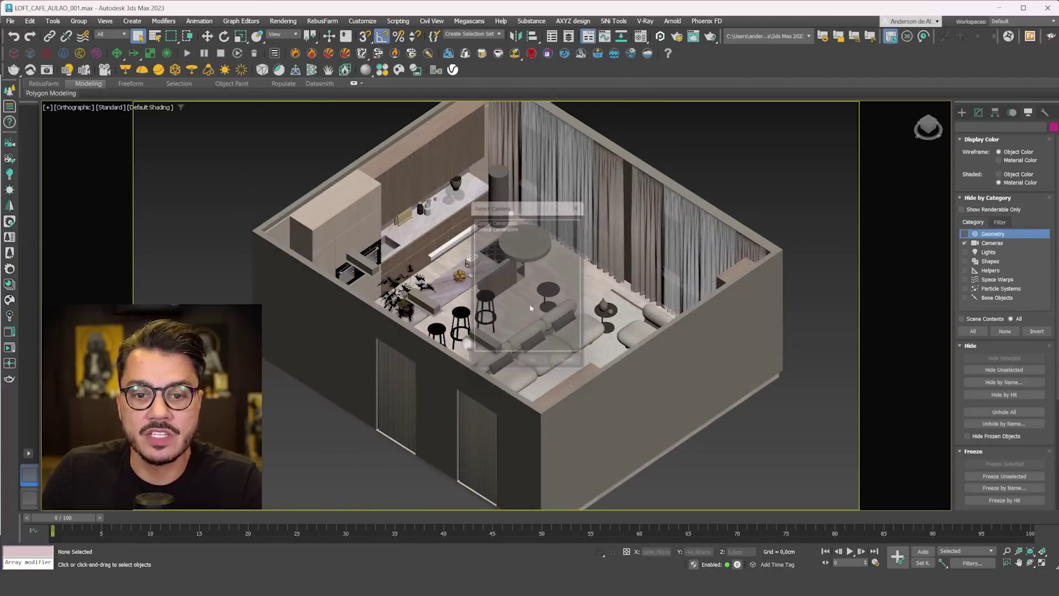
double_click(513, 219)
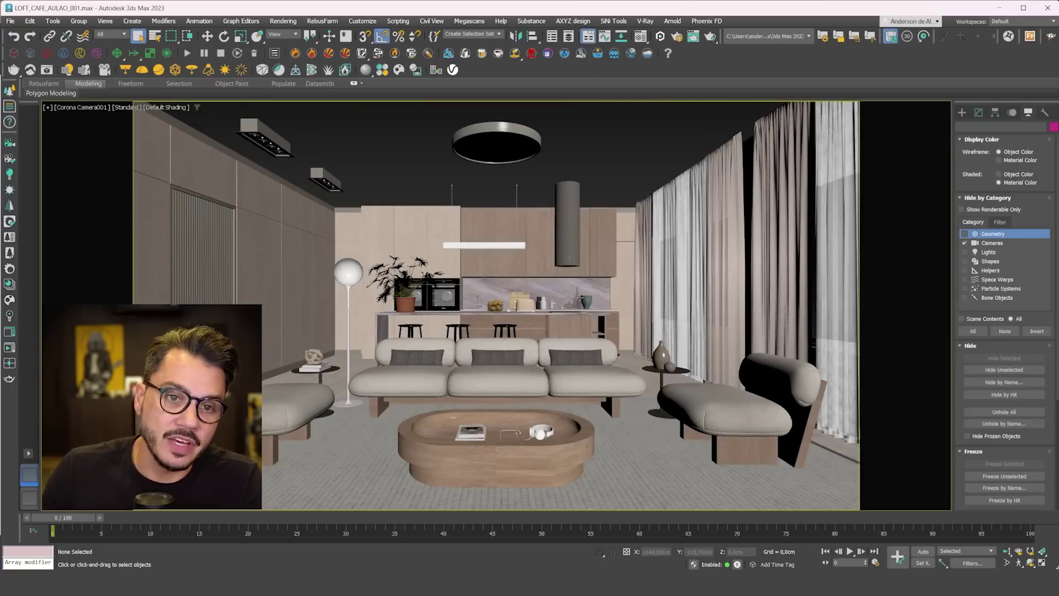
left_click(1004, 411)
right_click(494, 291)
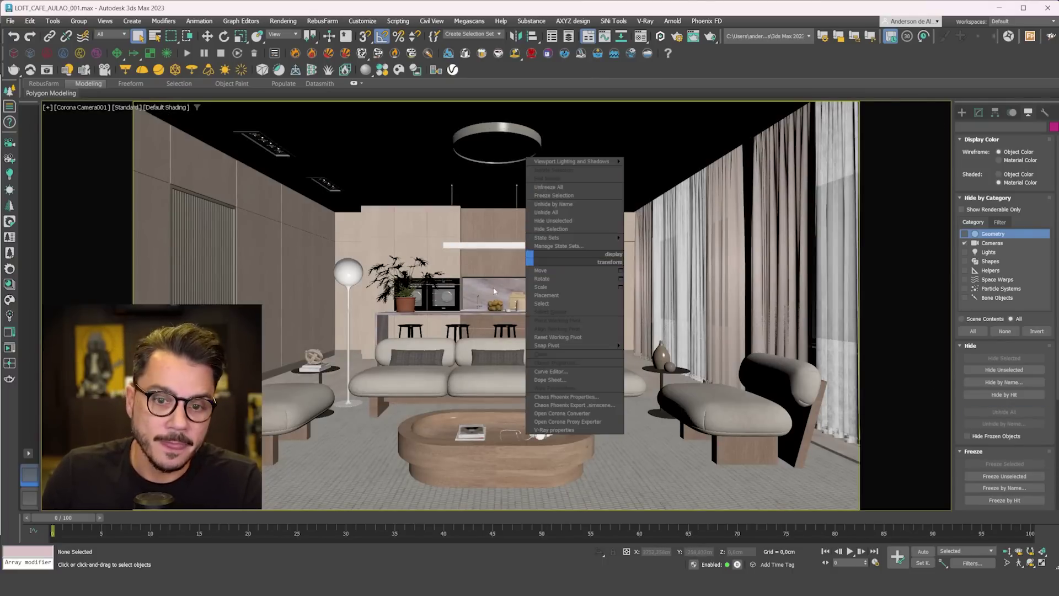
left_click(494, 291)
- Select the ceiling in a perspective view of the room's exterior and set it to display as a box
key("p")
key("z")
middle_click_drag(535, 359, 540, 270, "alt")
left_click(540, 270)
key("w")
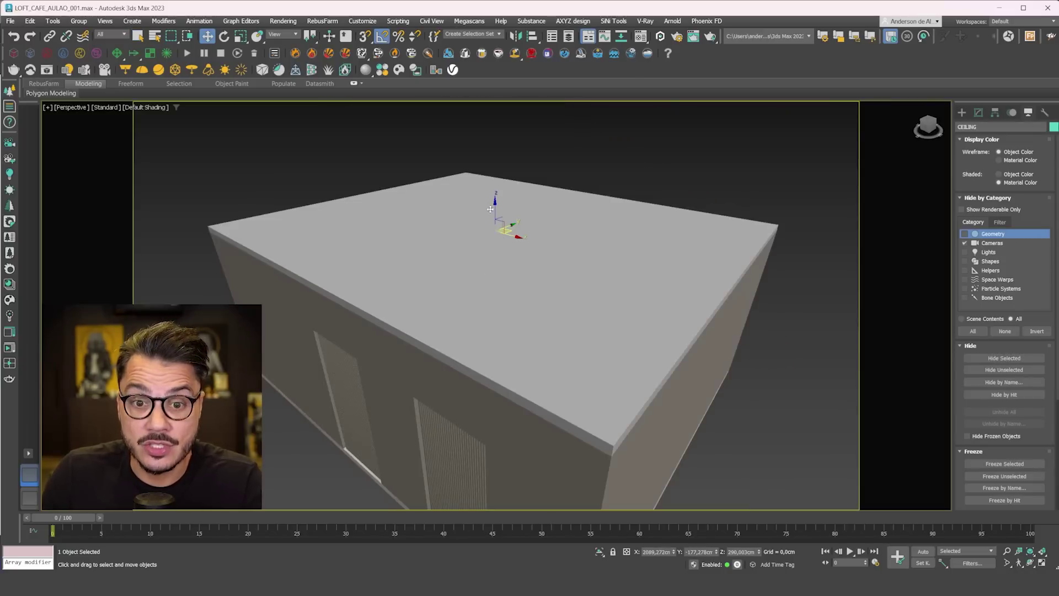
left_click_drag(495, 207, 501, 190)
key("ctrl+z")
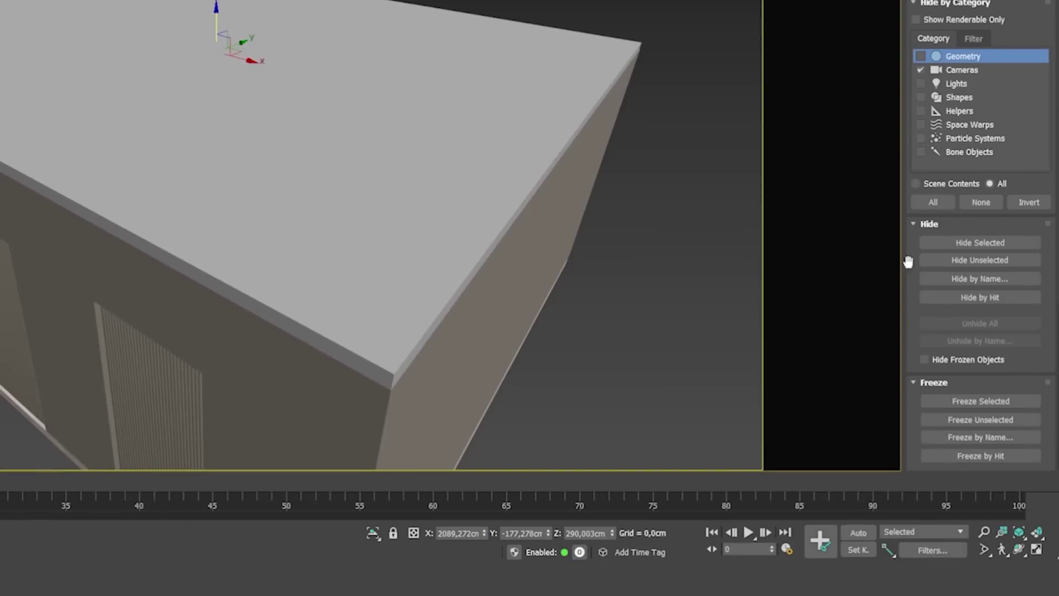
scroll(910, 488, "down", 5)
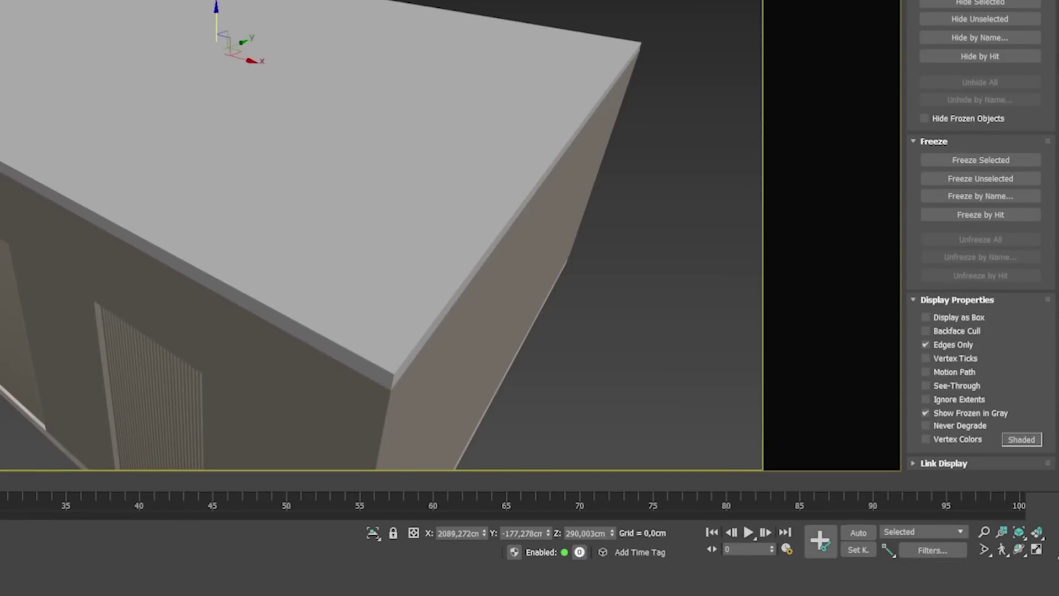
left_click(951, 319)
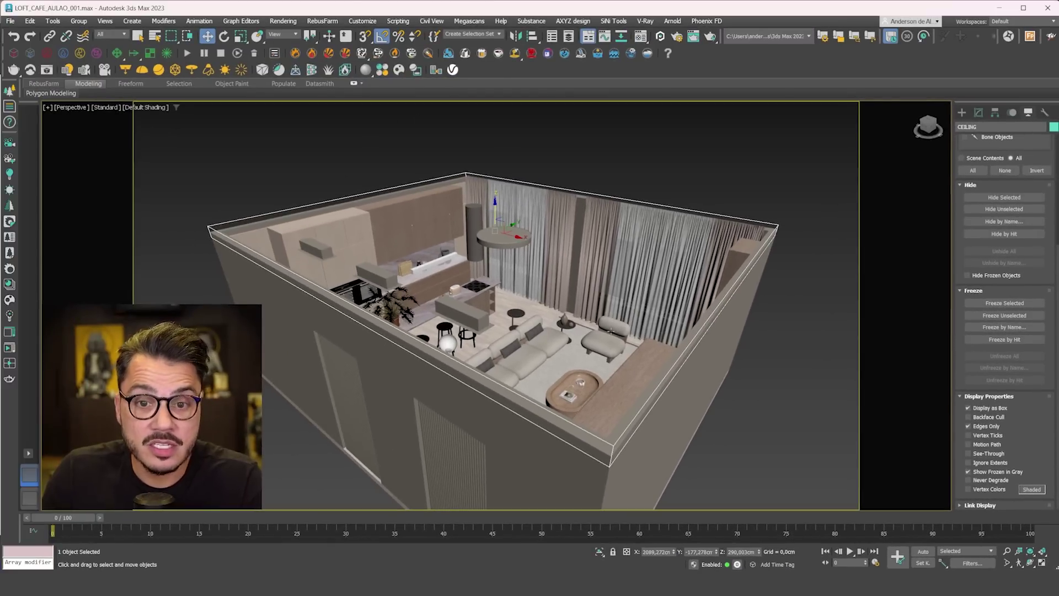
- Check object selection through the ceiling box by picking the walls and the sofa, then deselect everything
left_click(579, 254)
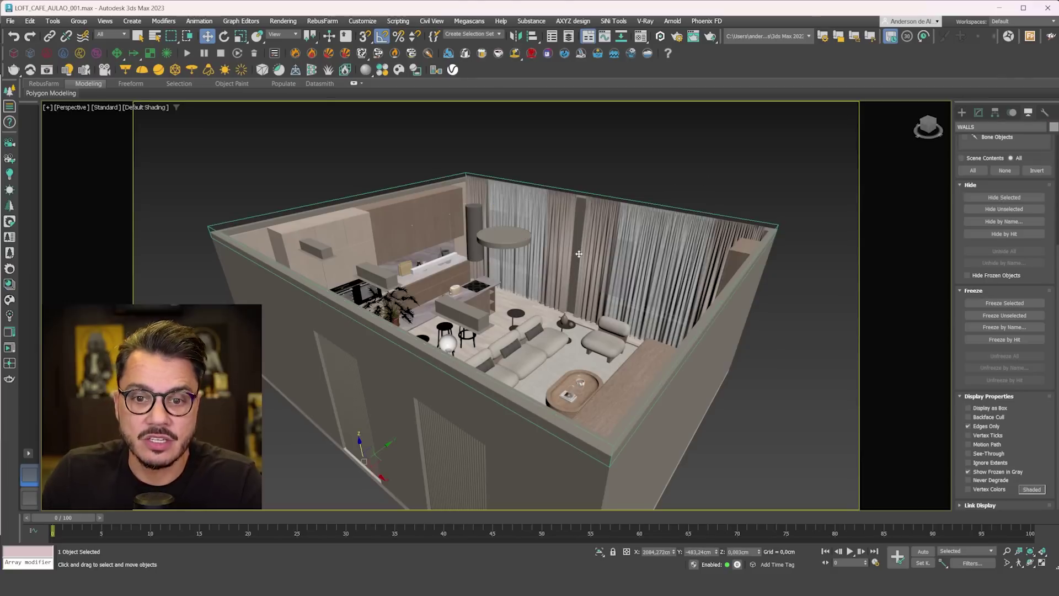
left_click(657, 154)
left_click(535, 352)
middle_click_drag(534, 352, 677, 162, "alt")
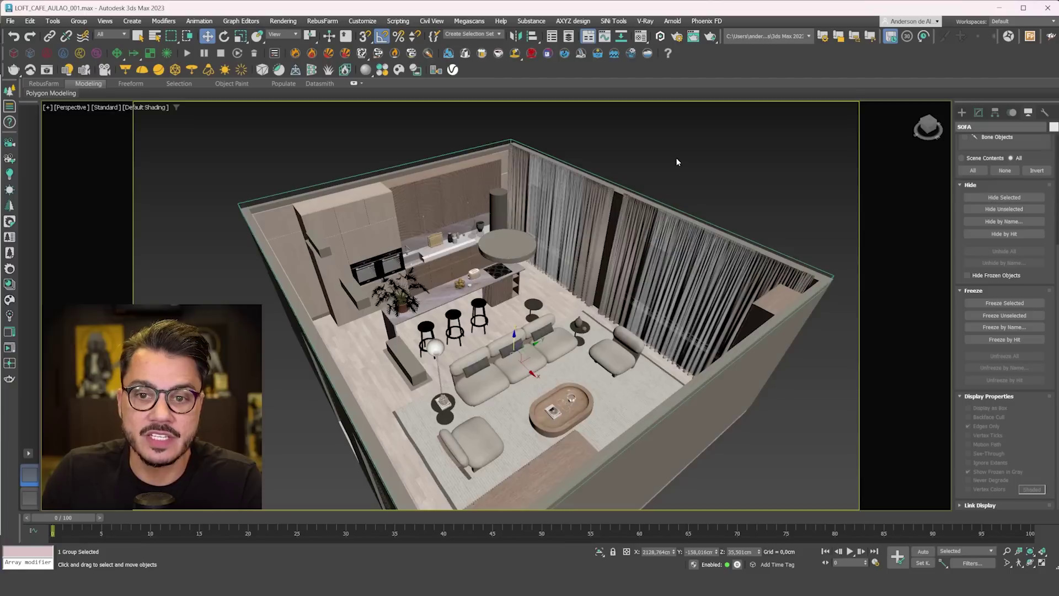
left_click(773, 194)
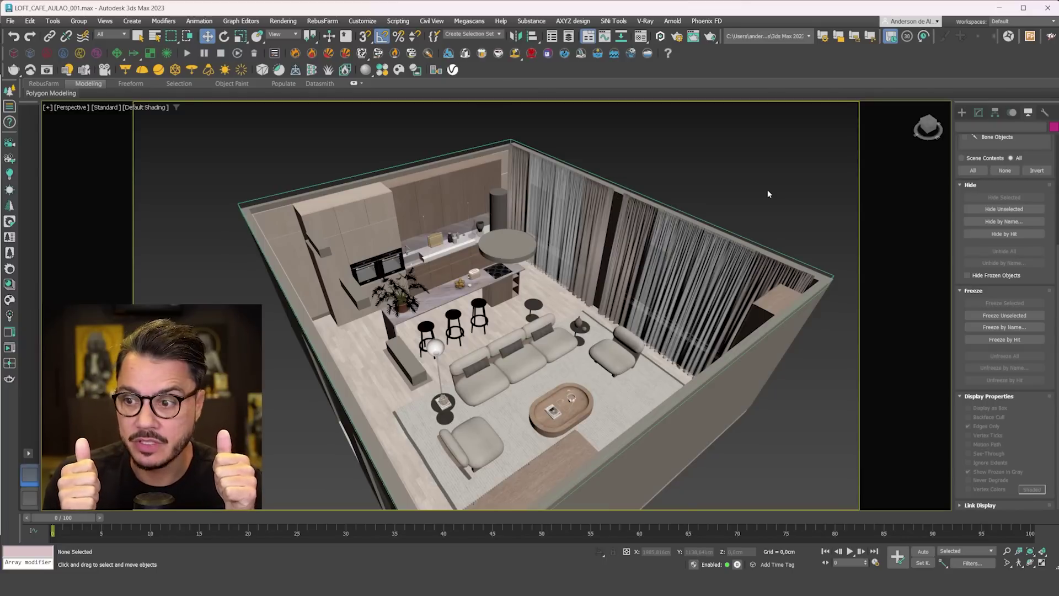
- Place a targeted Corona Sun in the top view, outside the curtained wall and aimed diagonally toward the room
scroll(732, 265, "down", 4)
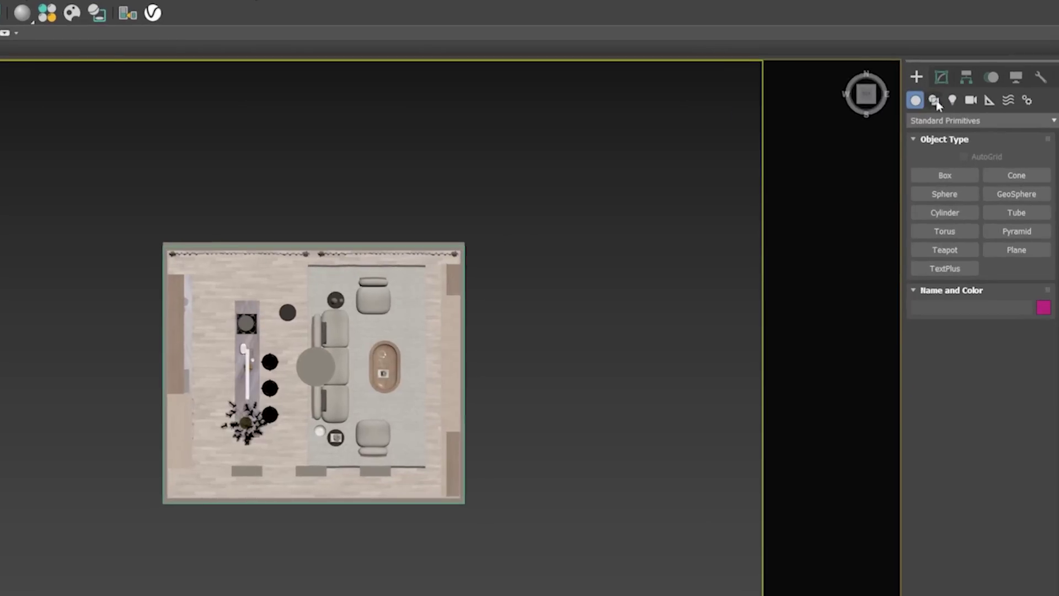
left_click(985, 128)
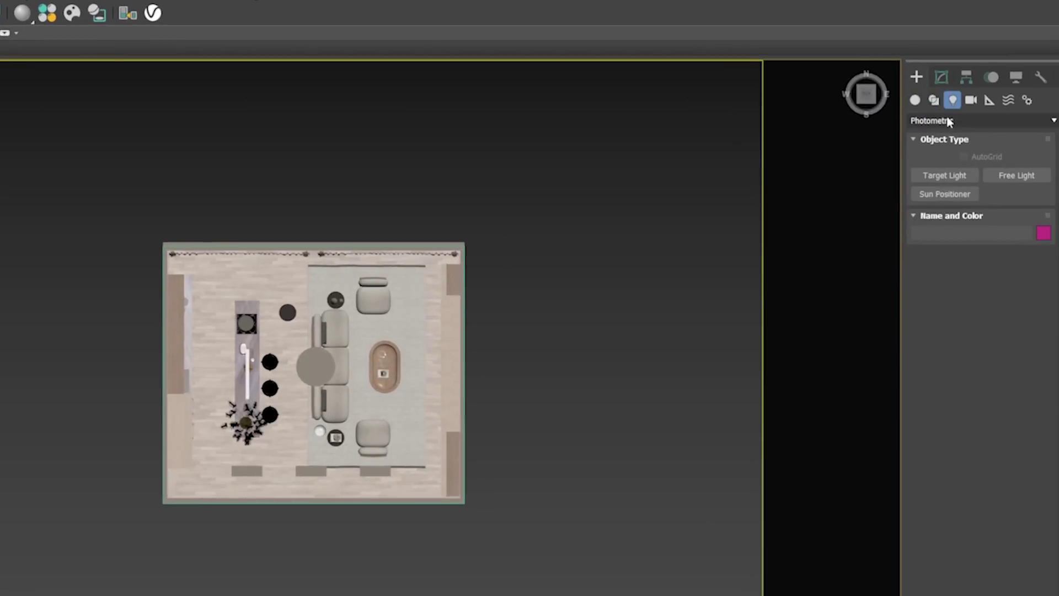
left_click(949, 122)
left_click(942, 163)
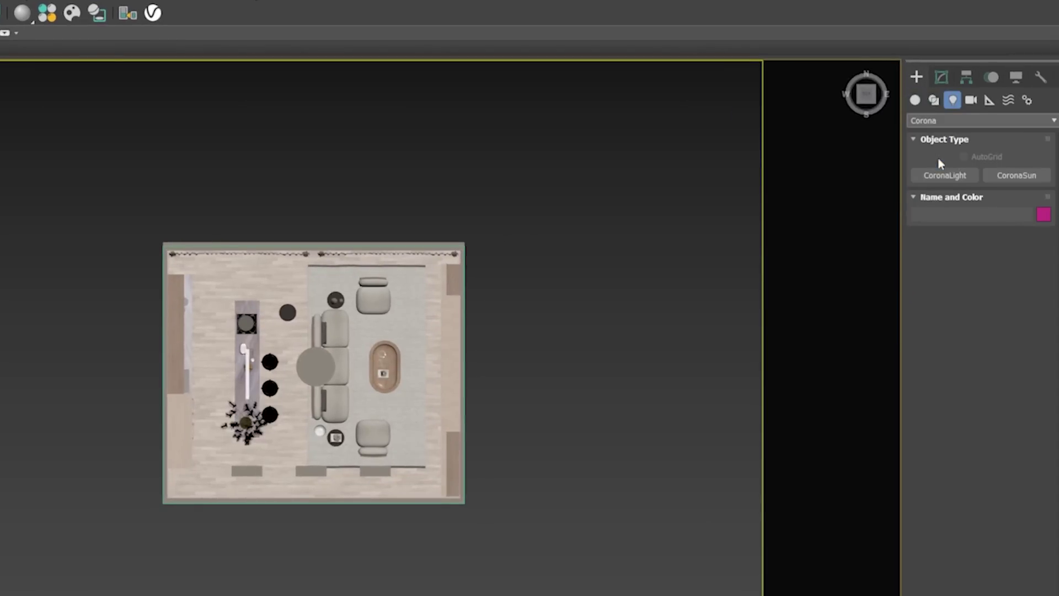
left_click(954, 172)
left_click(1019, 176)
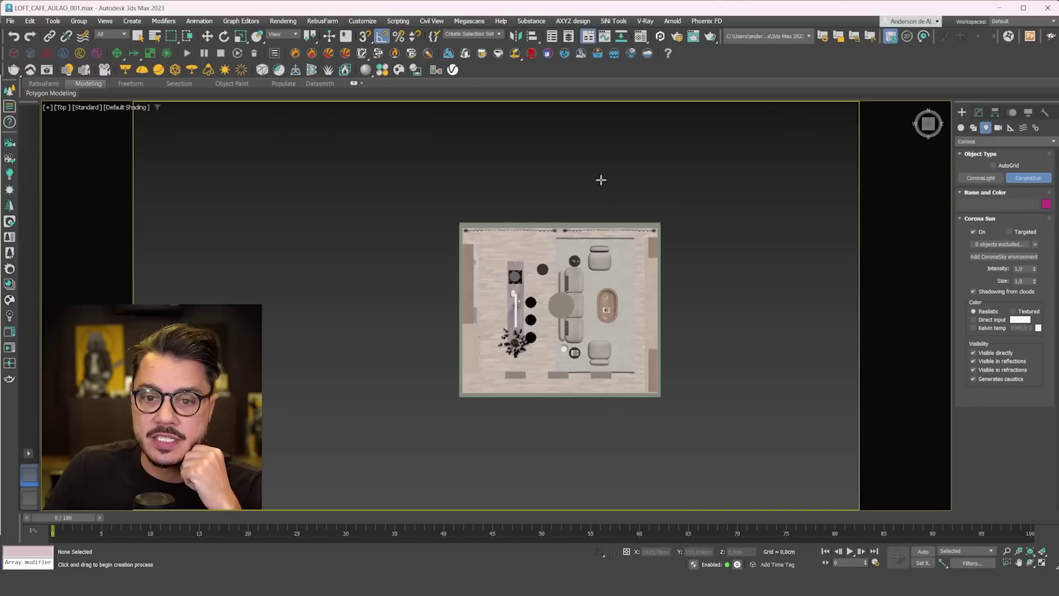
left_click_drag(649, 121, 589, 205)
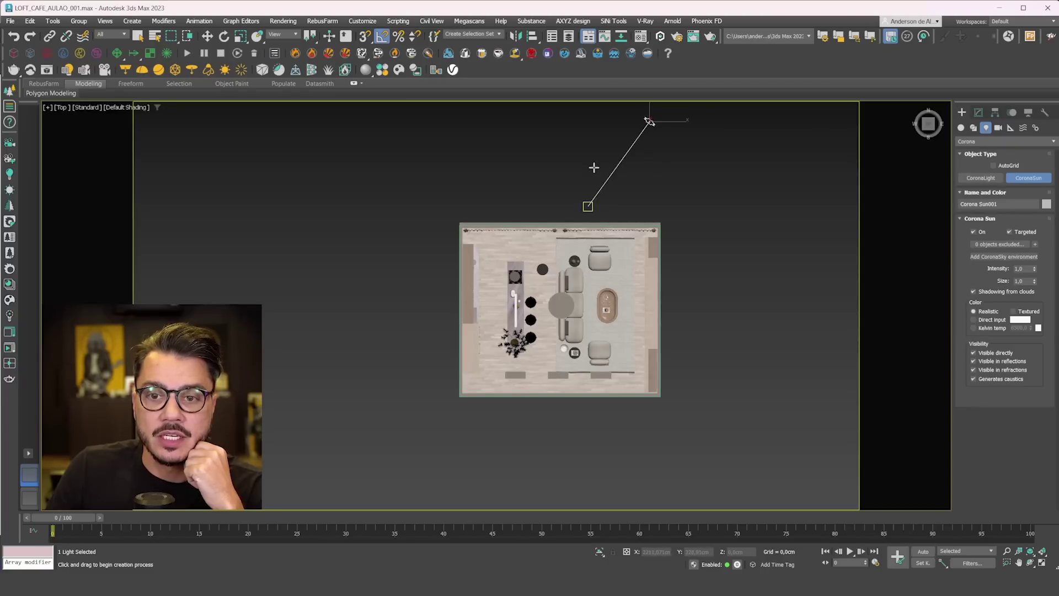
left_click(594, 157)
- Compare the Corona Sun's height with the room and lower it along Z to about 177.7 cm
key("l")
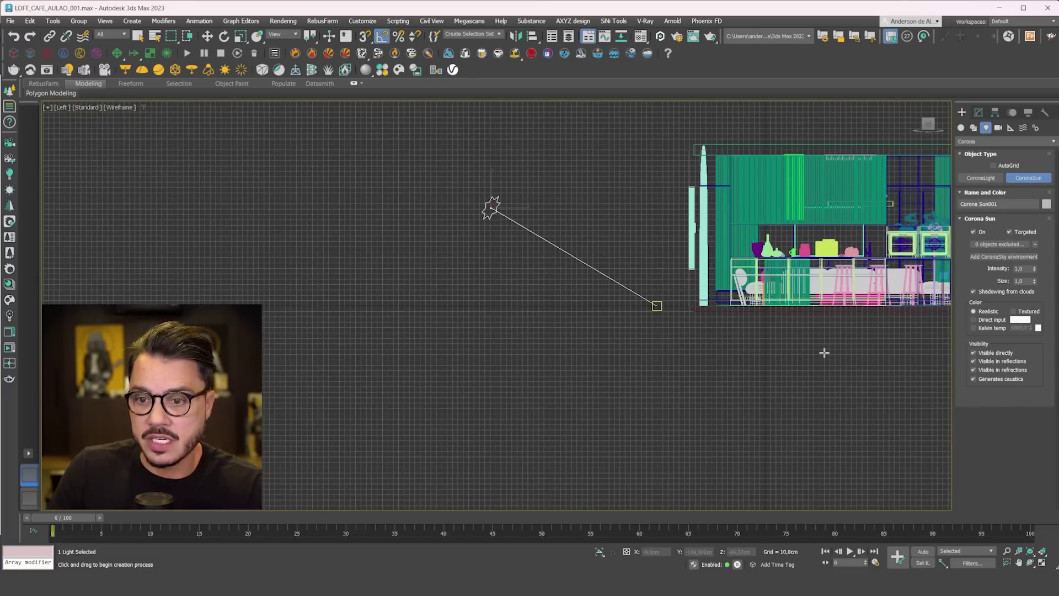
middle_click_drag(824, 353, 632, 393)
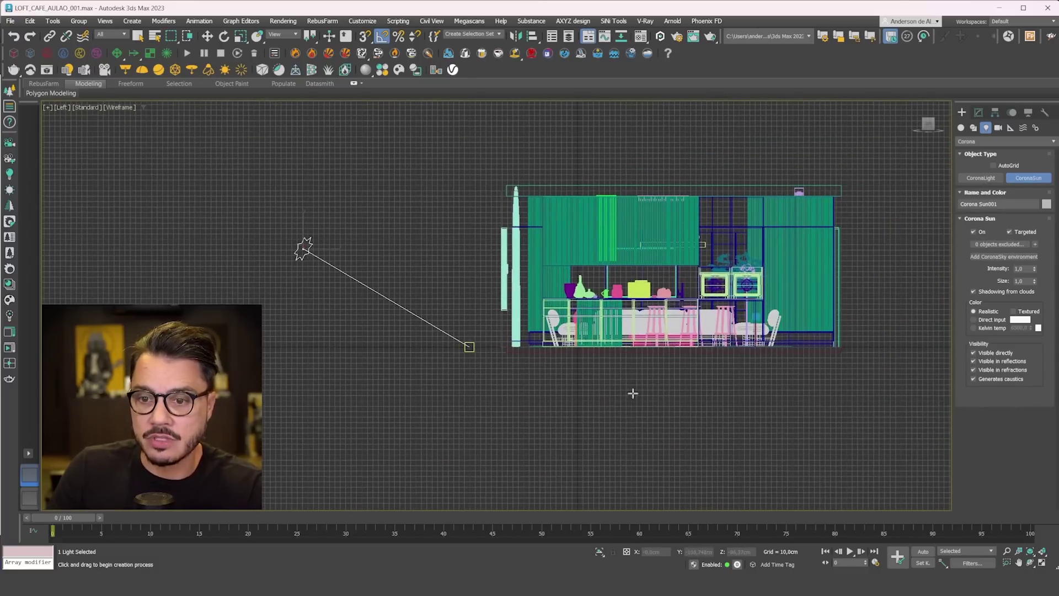
key("t")
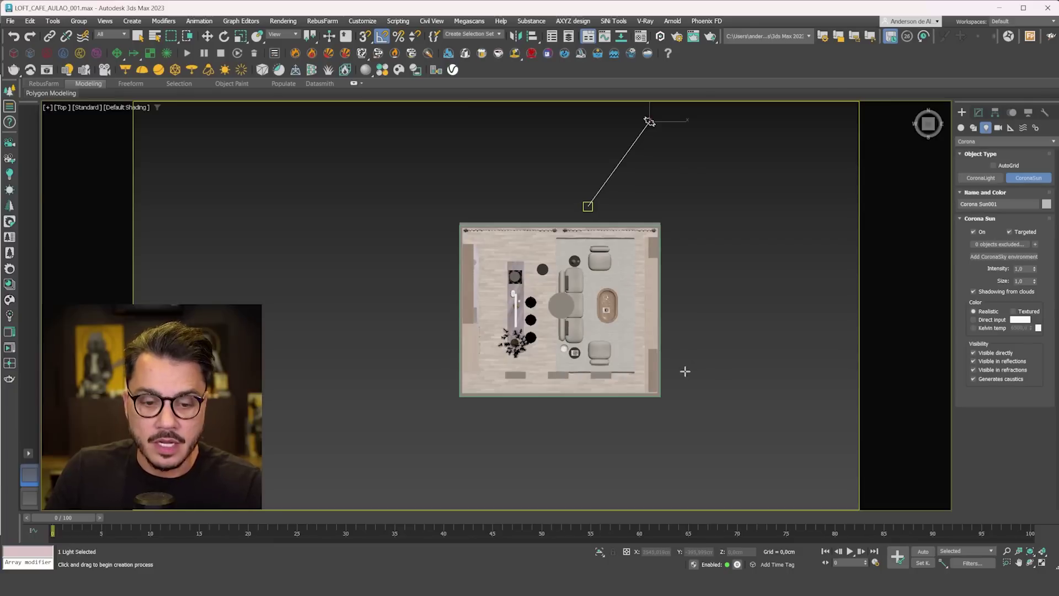
middle_click_drag(685, 371, 646, 348, "alt")
scroll(679, 268, "up", 2)
key("w")
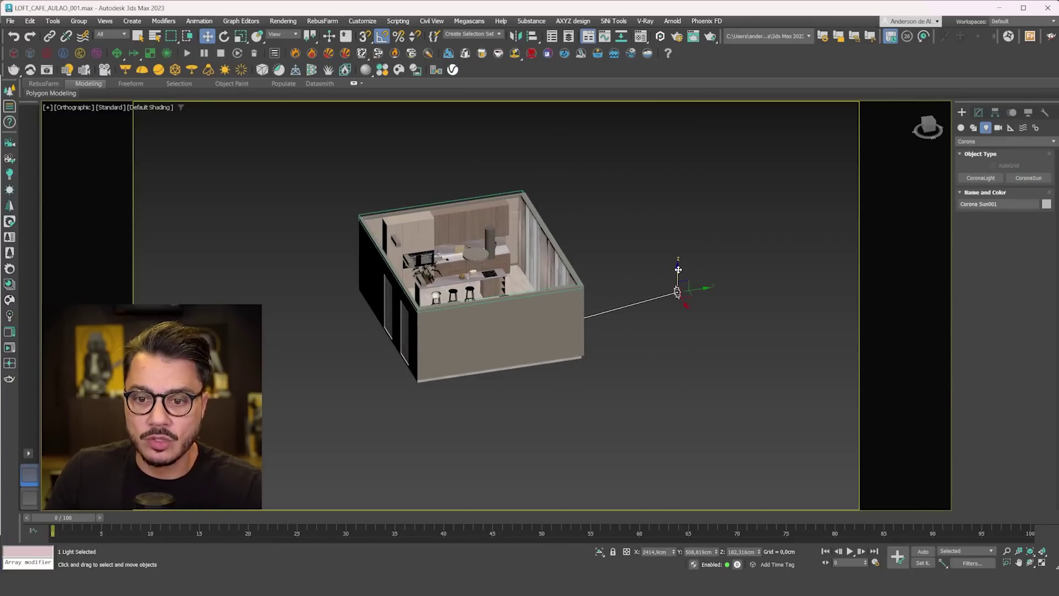
left_click_drag(678, 269, 678, 270)
middle_click_drag(643, 243, 674, 258)
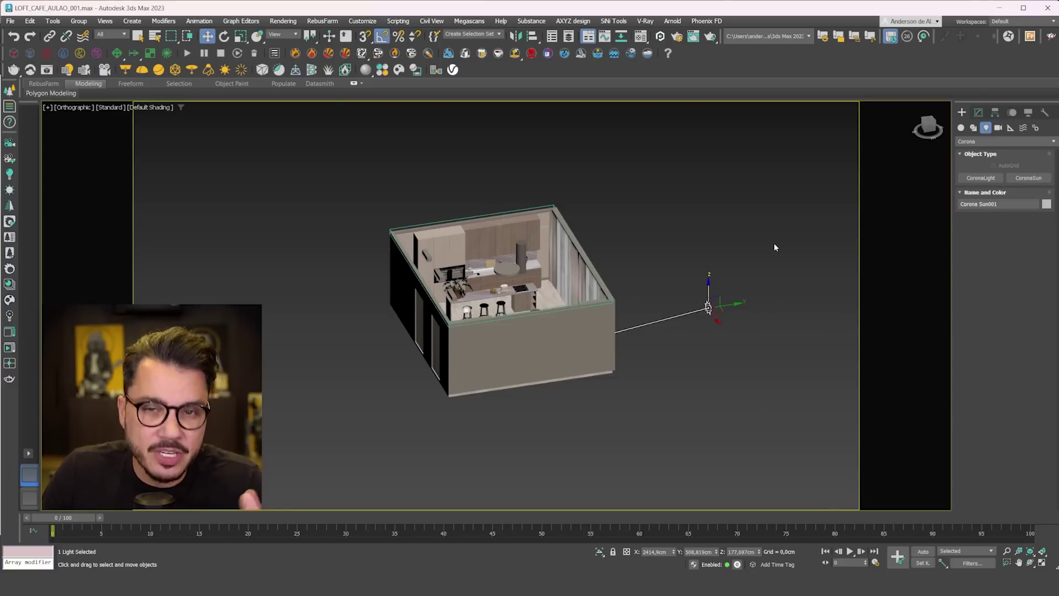
- Add a CoronaSky environment from the Corona Sun's parameters
left_click(982, 113)
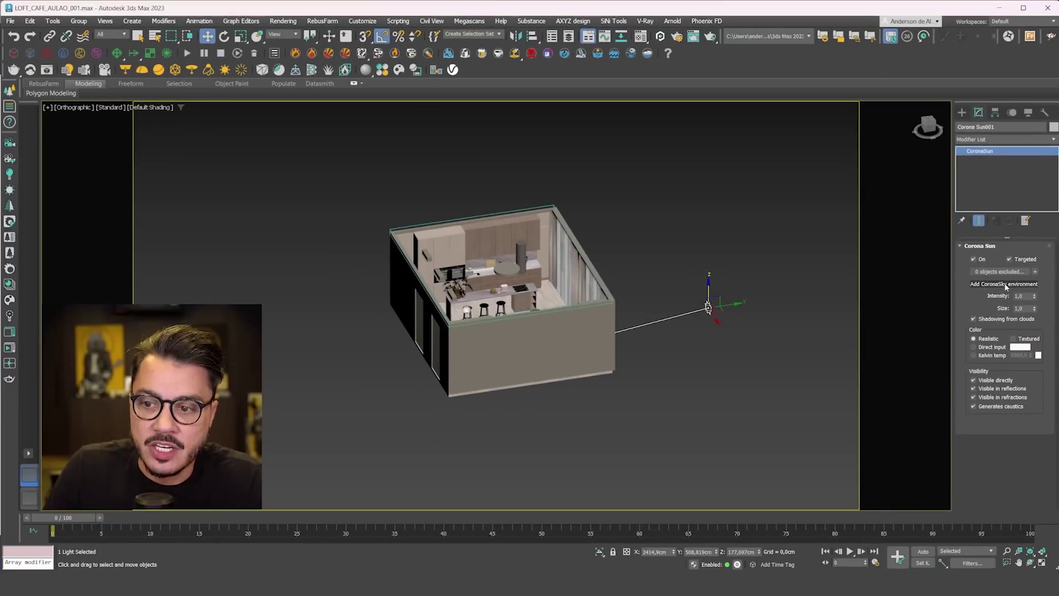
left_click(1004, 283)
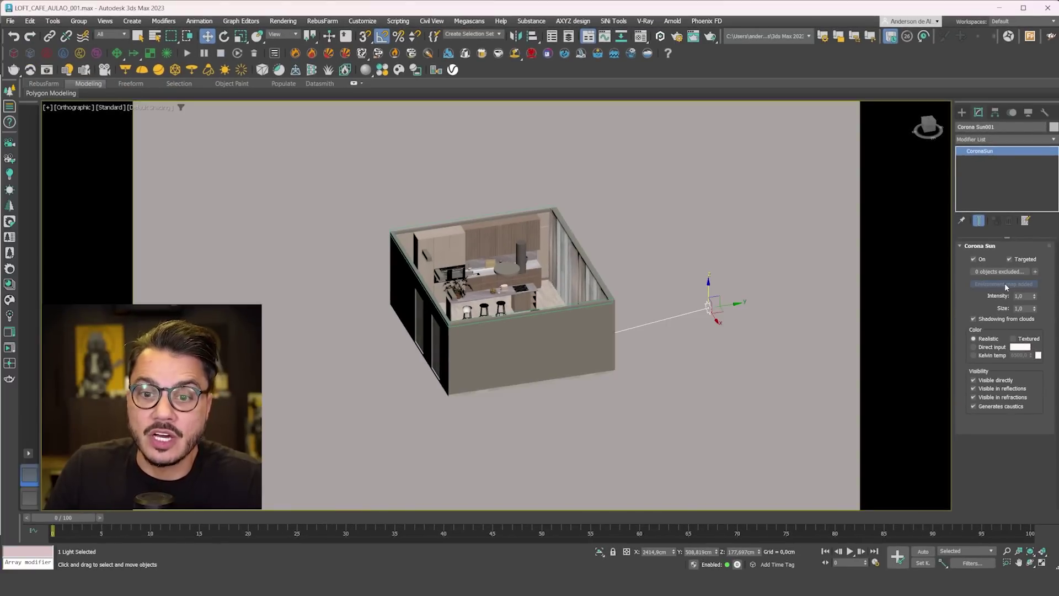
scroll(708, 306, "down", 4)
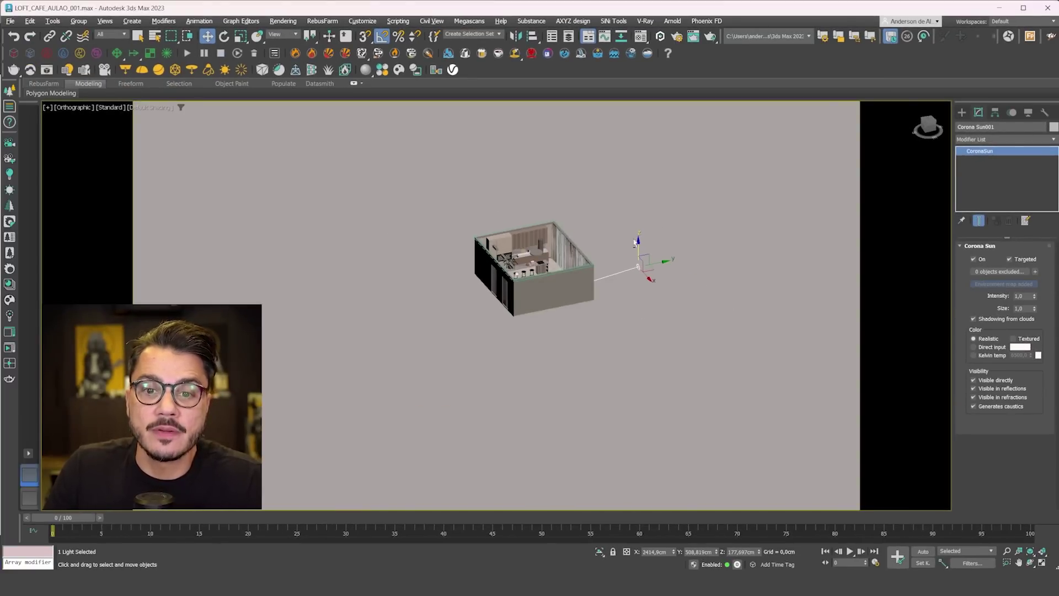
middle_click_drag(708, 306, 695, 346)
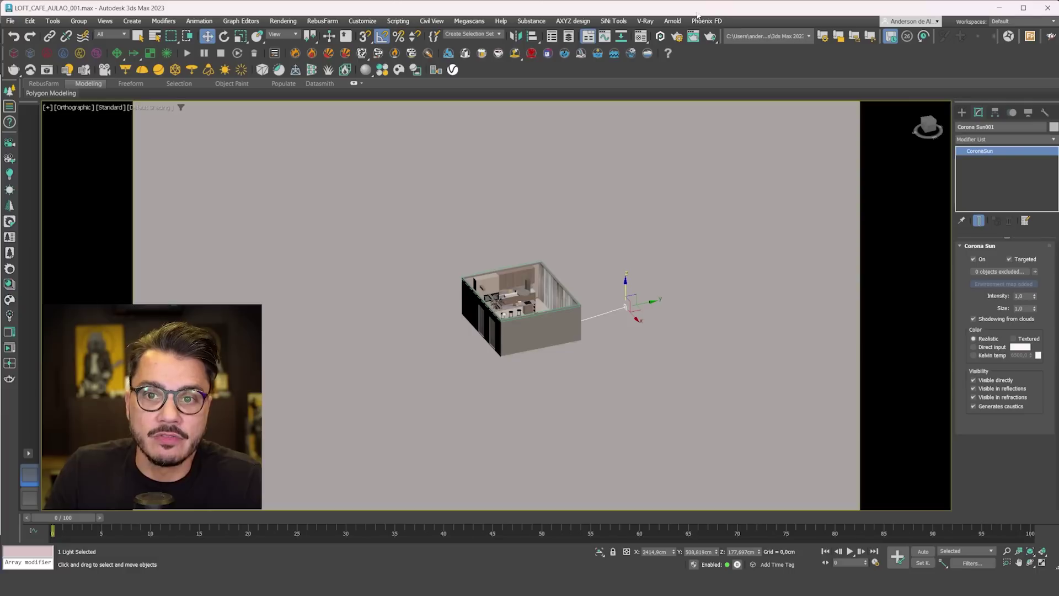
right_click(628, 189)
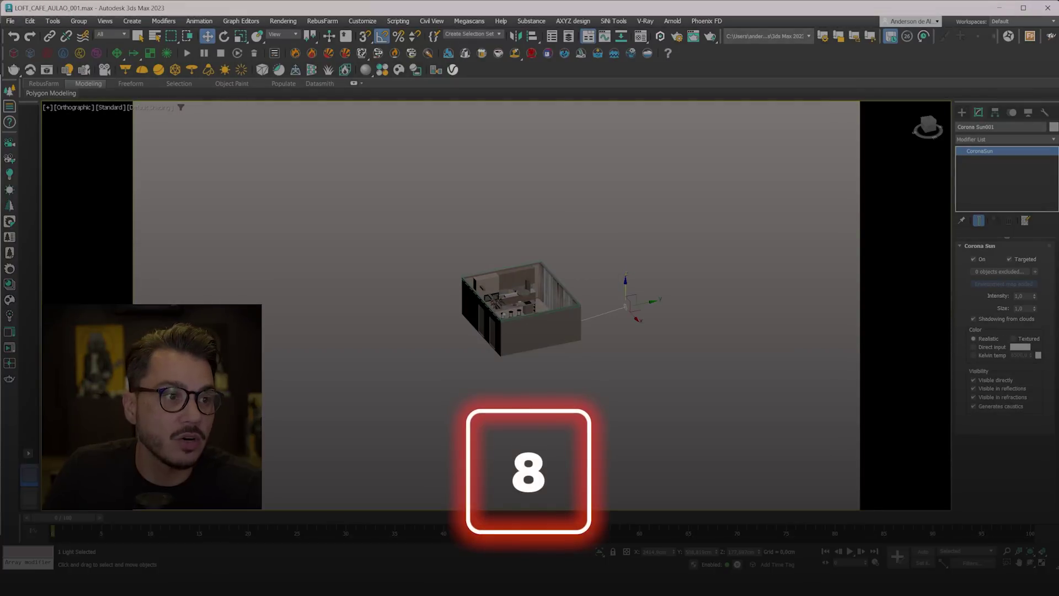
- Set Corona's scene environment to Single map and assign it an instance of the CoronaSky map from the Environment and Effects settings
key("8")
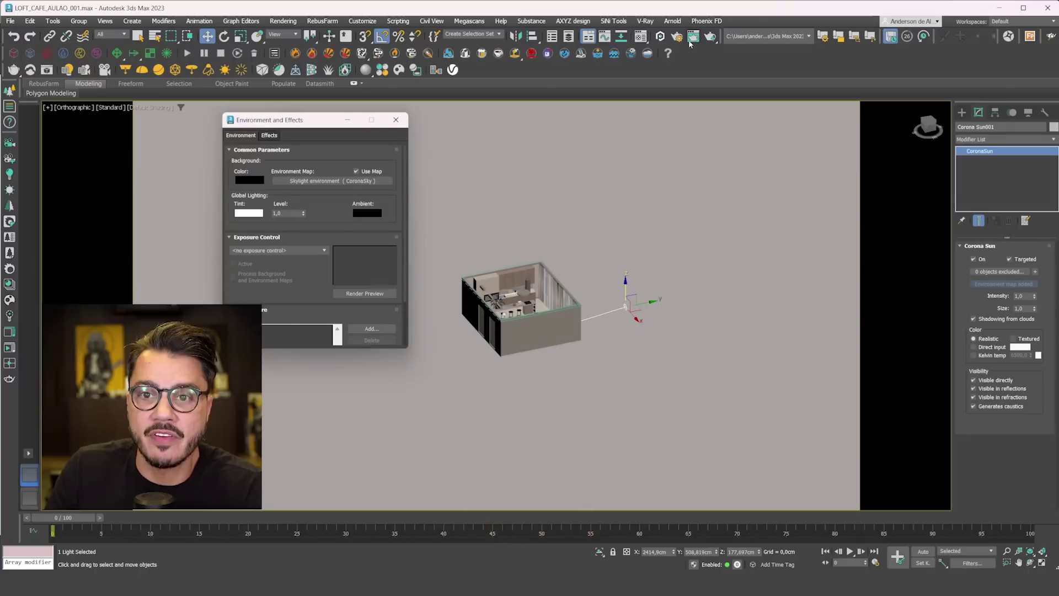
left_click(693, 36)
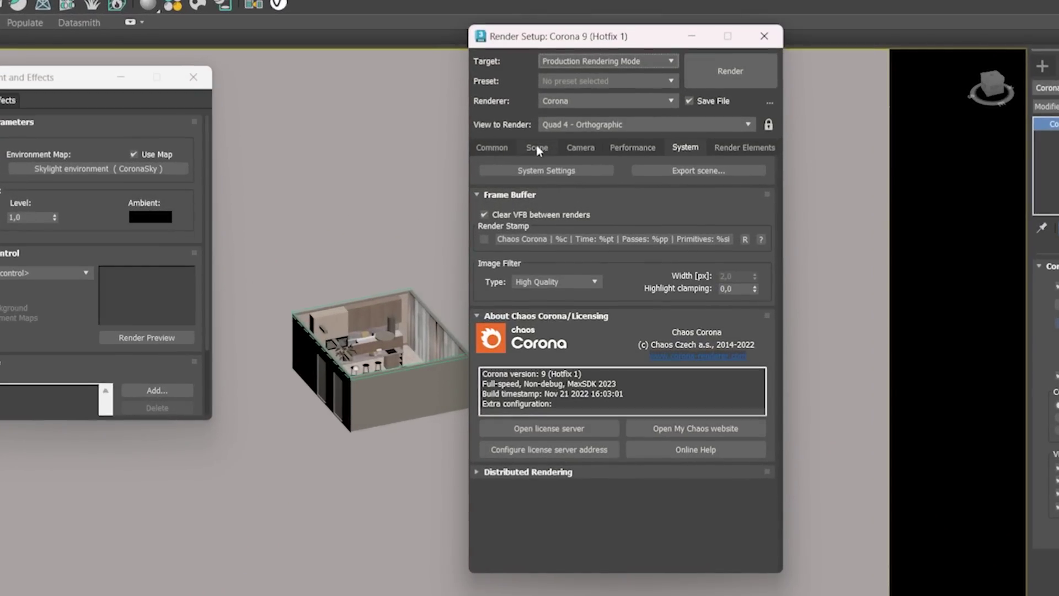
left_click(537, 148)
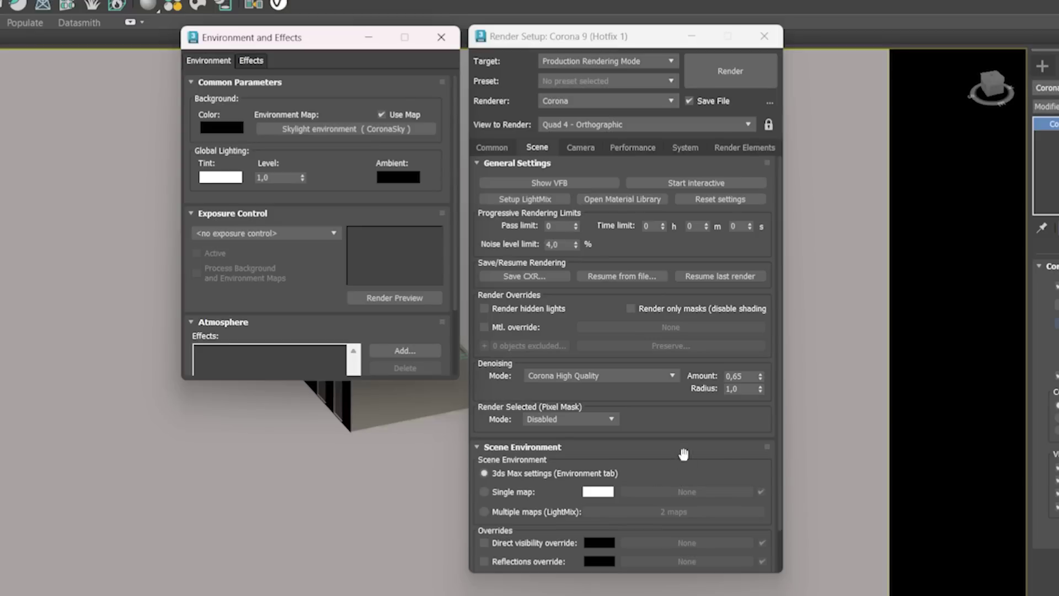
scroll(690, 386, "down", 2)
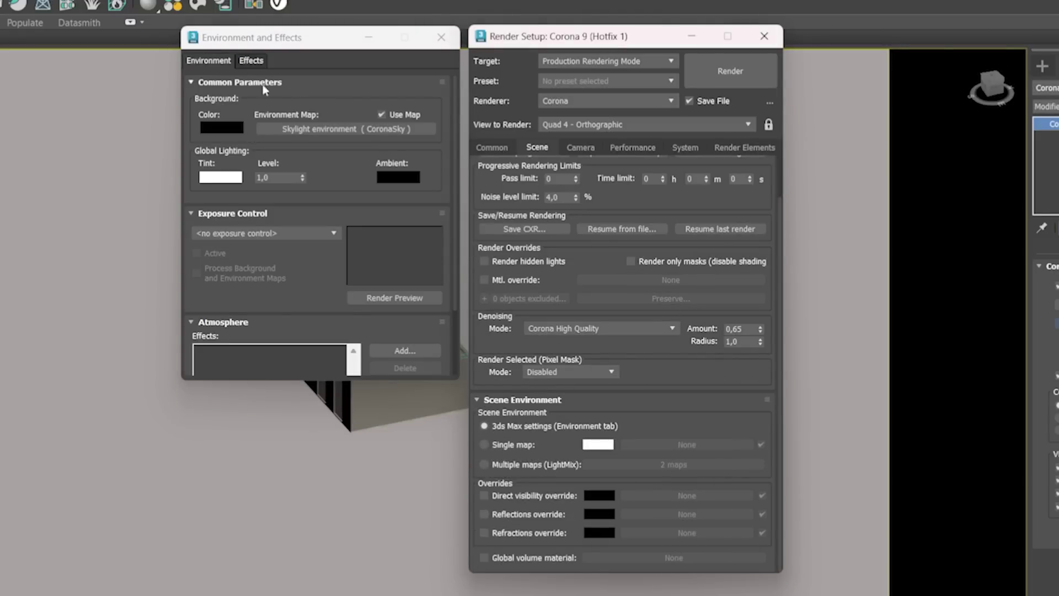
left_click(507, 444)
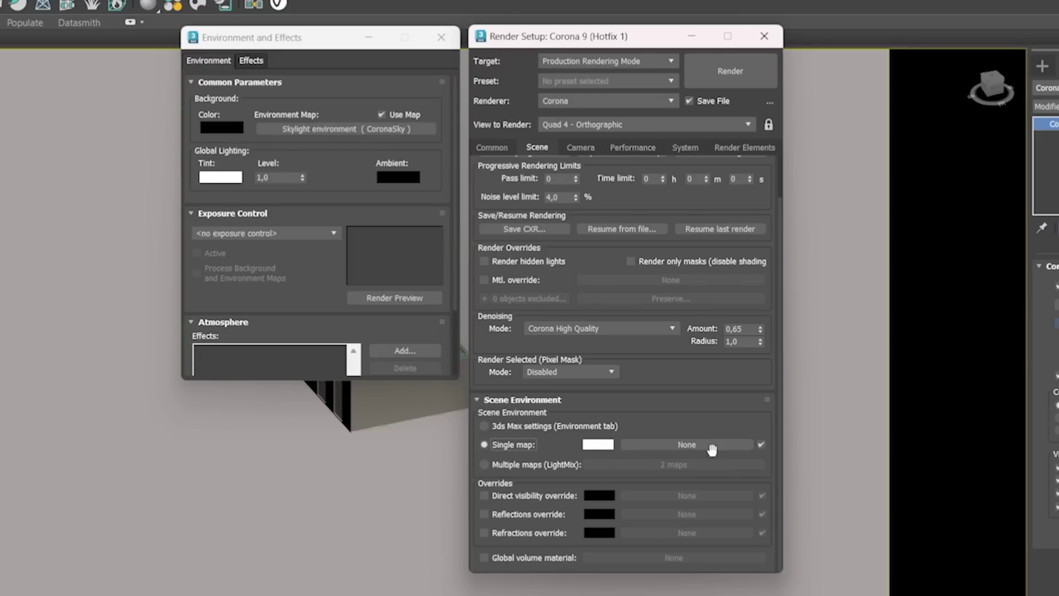
left_click_drag(297, 134, 682, 443)
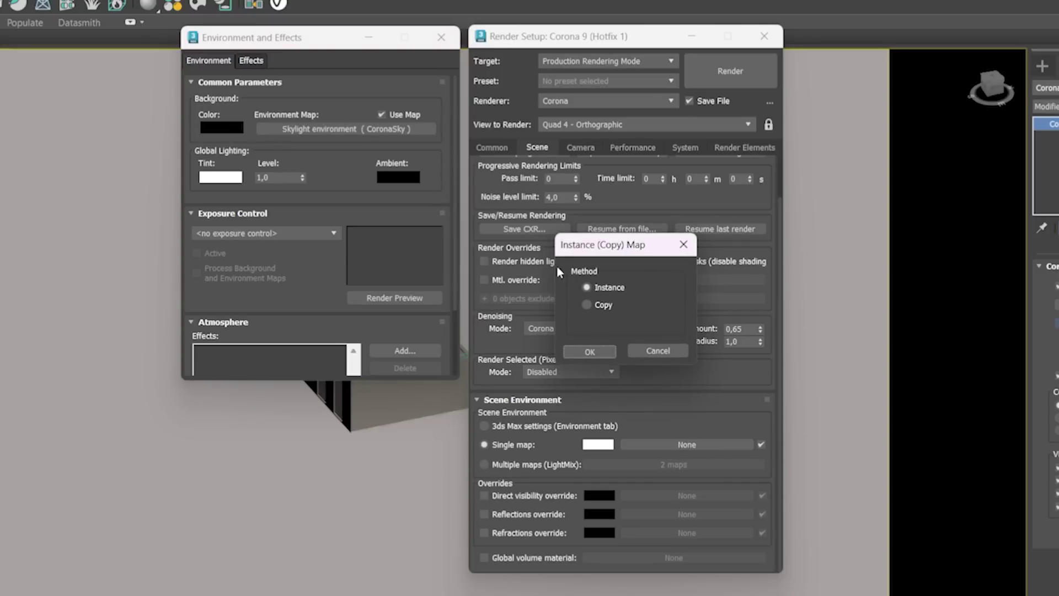
left_click(587, 352)
- Clear the CoronaSky environment map from the Environment and Effects settings and close them, keeping the map only in Corona's scene environment
right_click(325, 129)
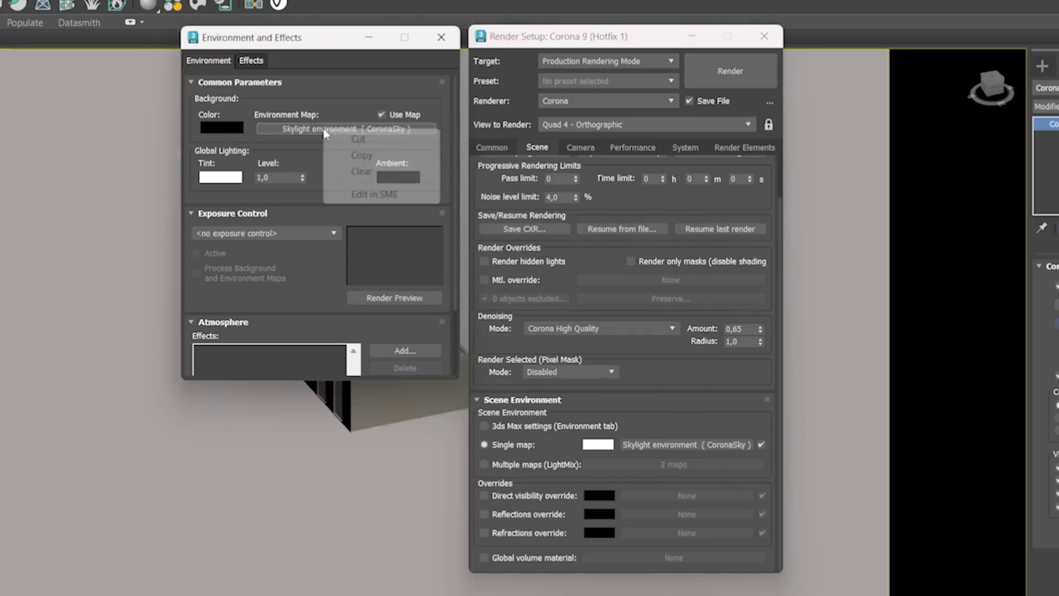
left_click(368, 172)
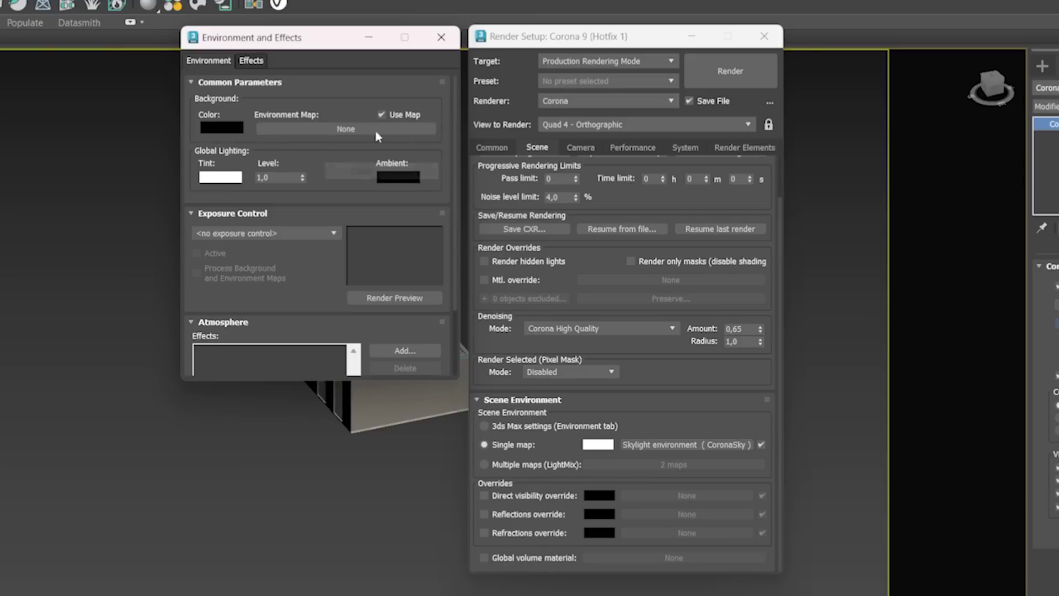
left_click(440, 37)
middle_click_drag(359, 302, 238, 264)
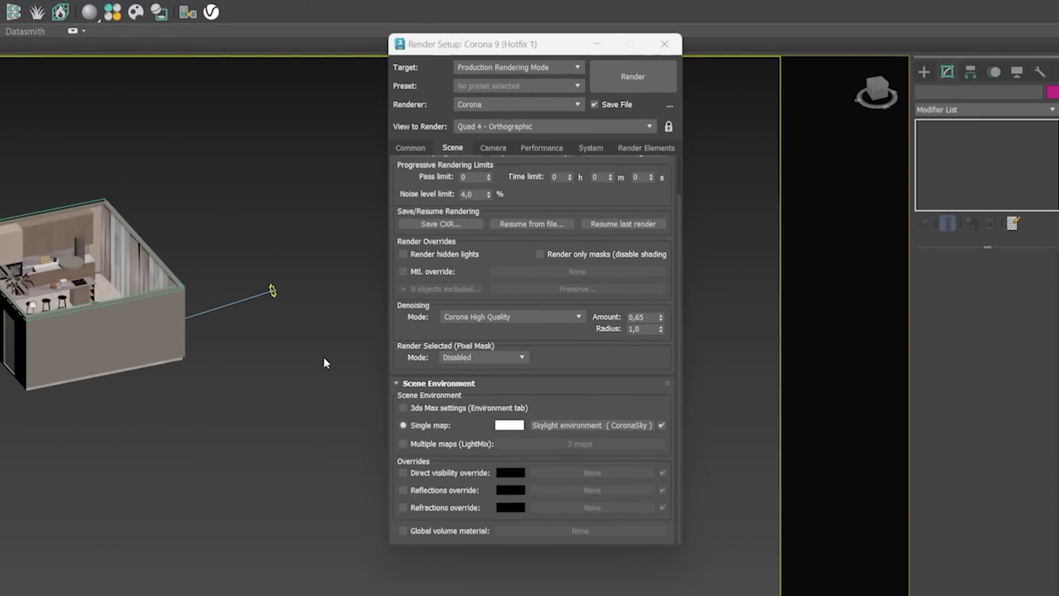
- Place the scene environment's CoronaSky map as an instance in the first Material Editor slot
key("m")
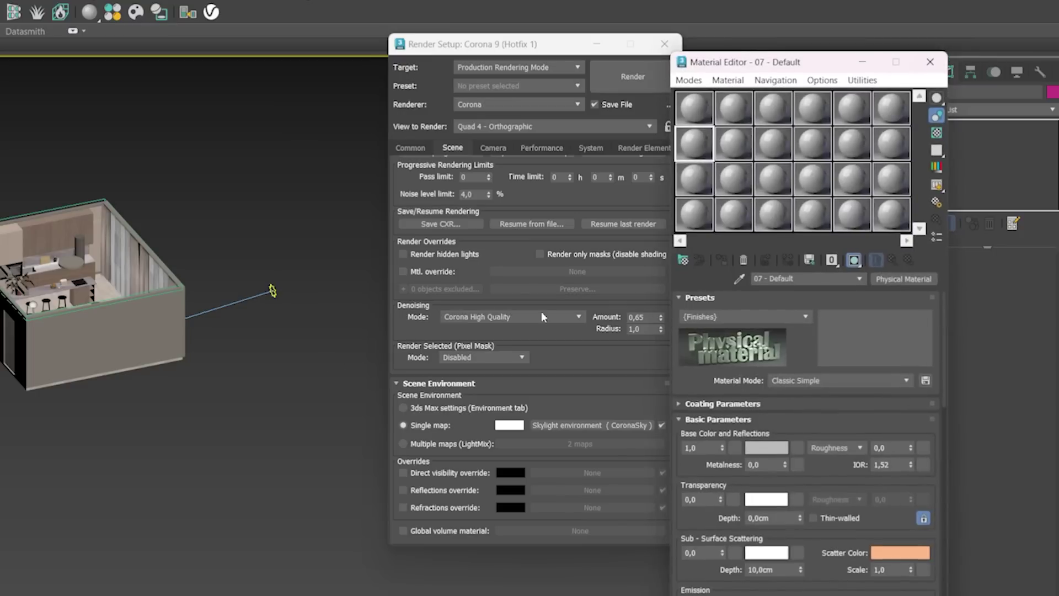
mouse_move(540, 51)
left_mouse_down()
mouse_move(478, 56)
mouse_move(527, 65)
left_mouse_up()
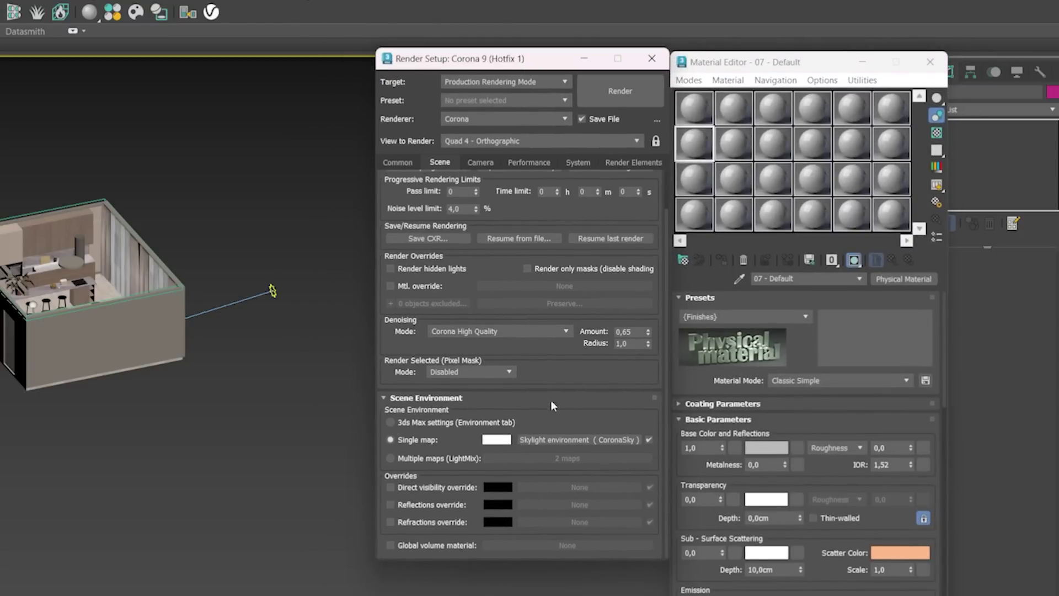
left_click_drag(536, 444, 695, 112)
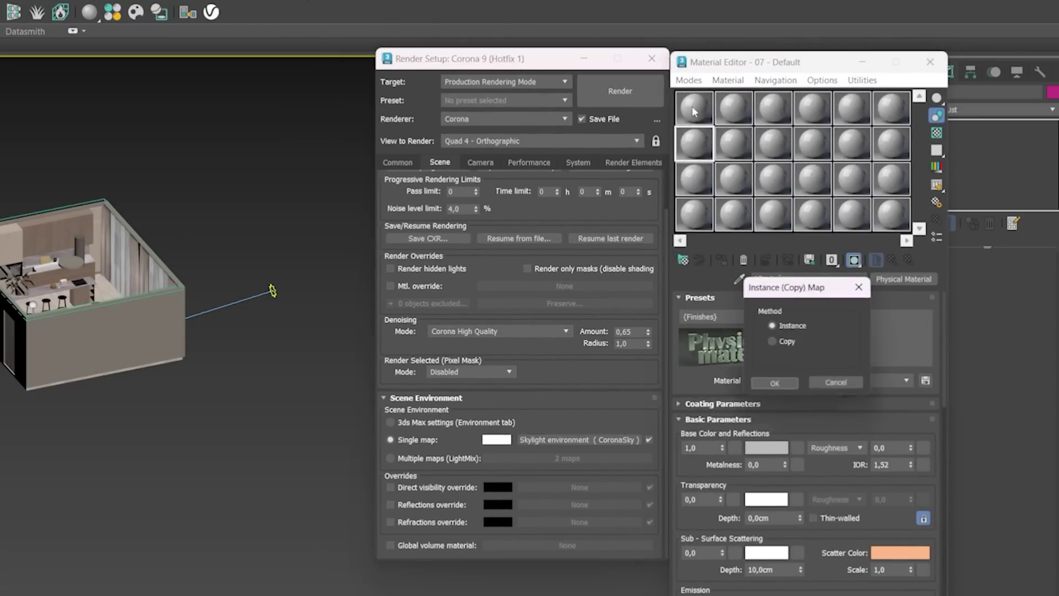
left_click(776, 385)
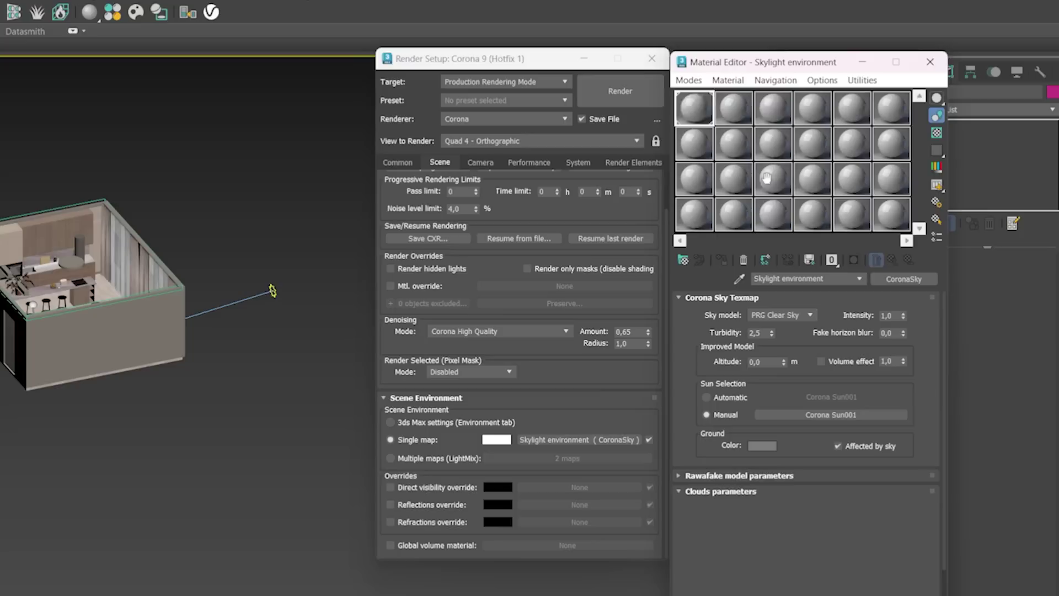
- Rename the CoronaSky map to CÉU and close the Render Setup and Material Editor windows
left_click(822, 279)
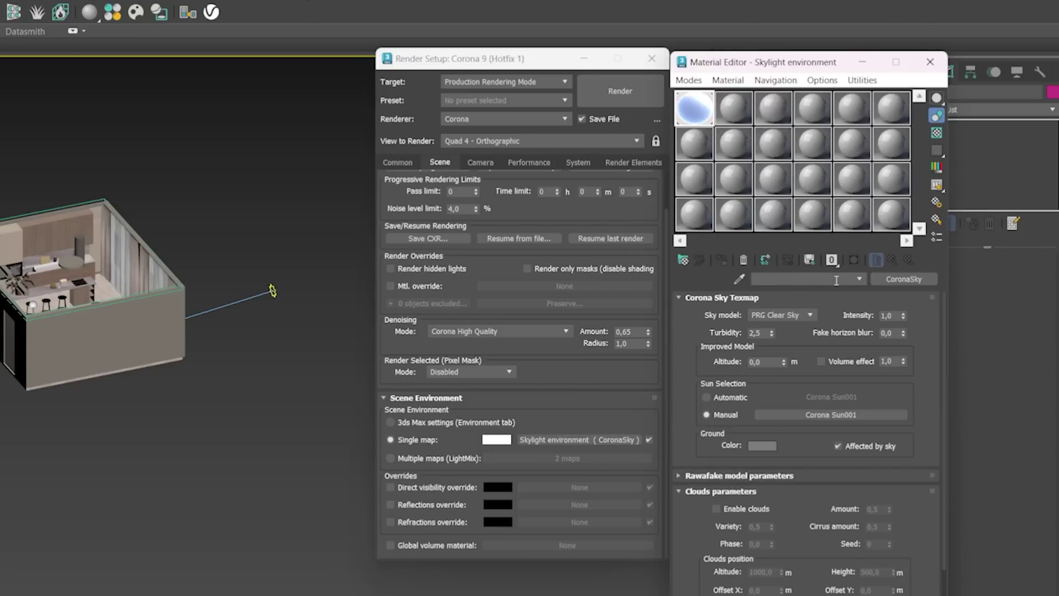
type("cE")
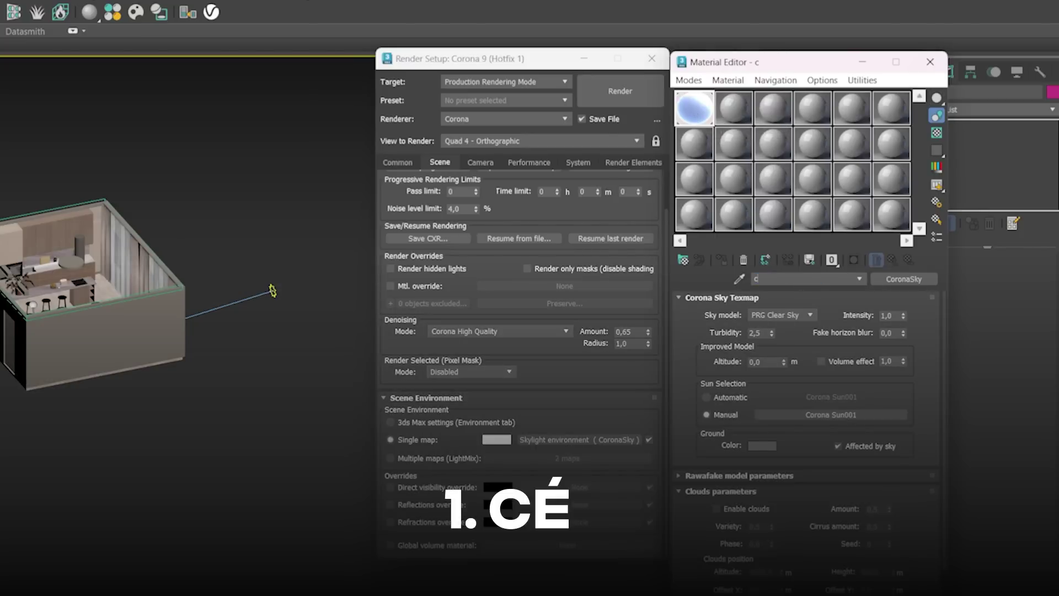
key("BackSpace")
key("BackSpace")
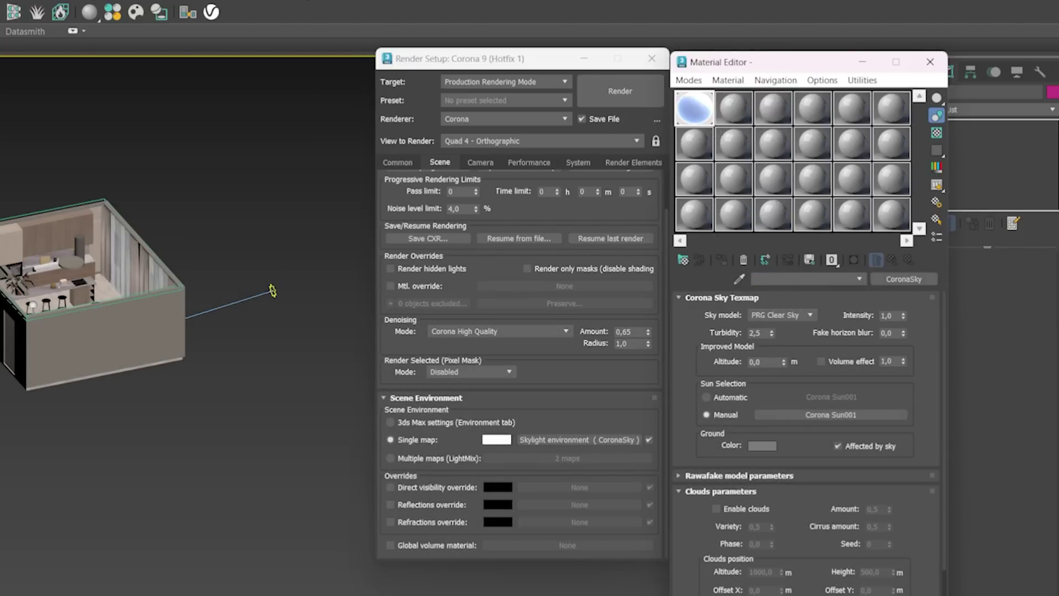
type("CÉU")
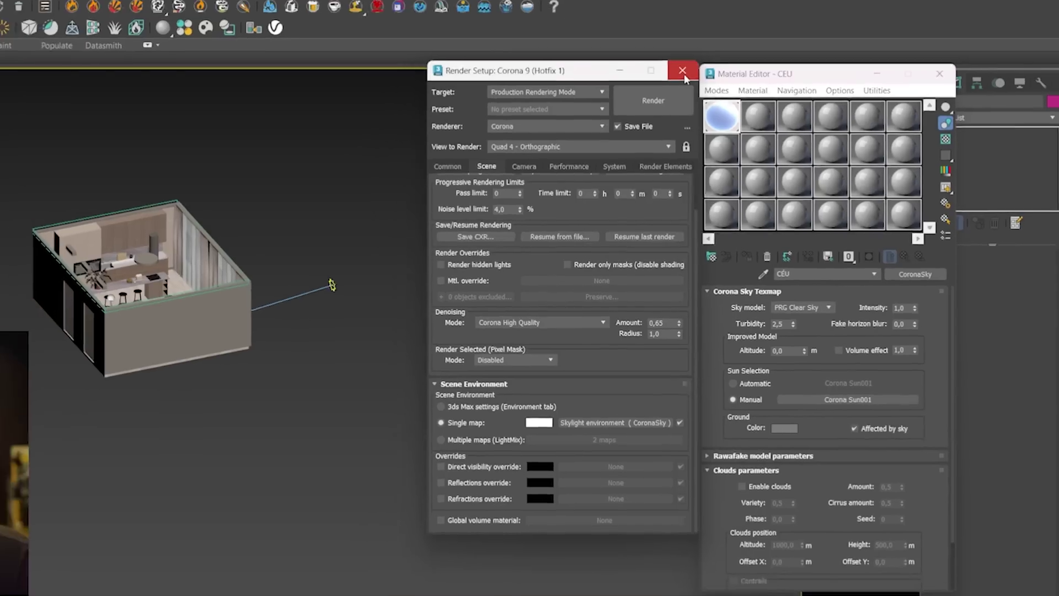
left_click(652, 58)
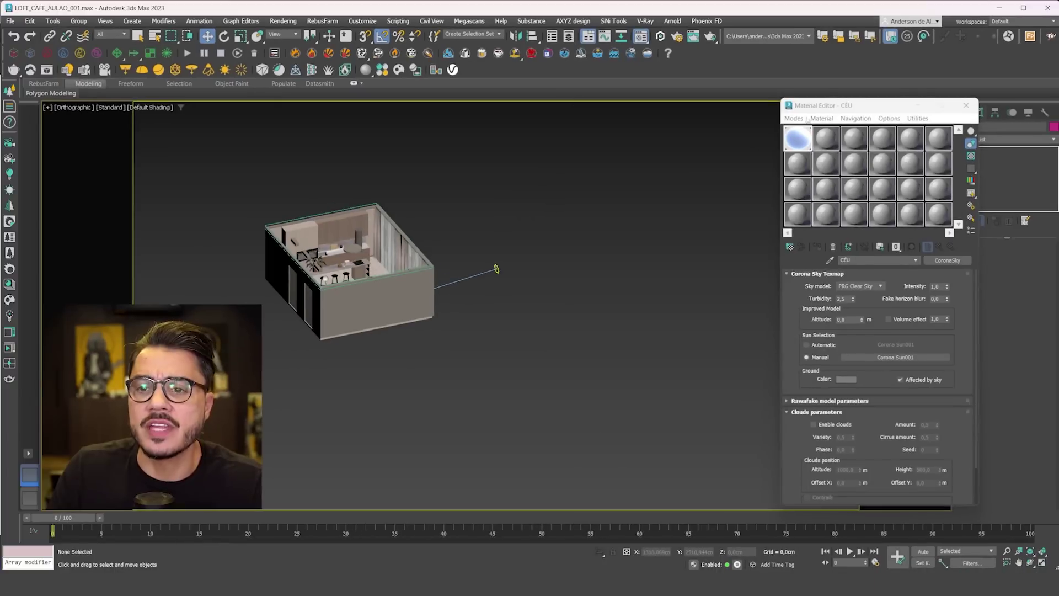
left_click(966, 105)
- View the room through Corona Camera001 and run an interactive render to check the sun and sky lighting
key("c")
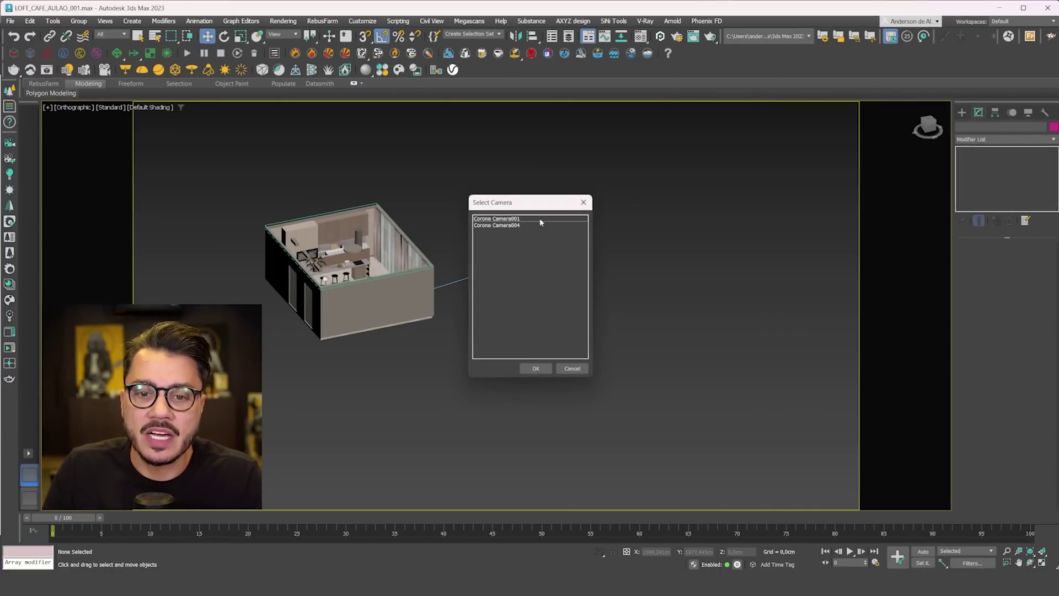
double_click(540, 219)
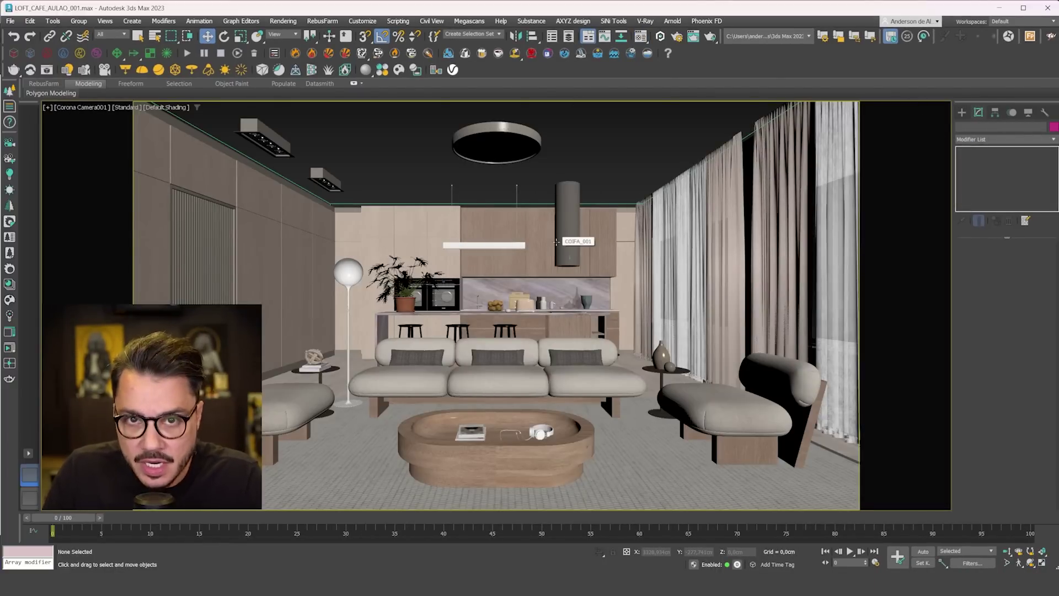
left_click(9, 348)
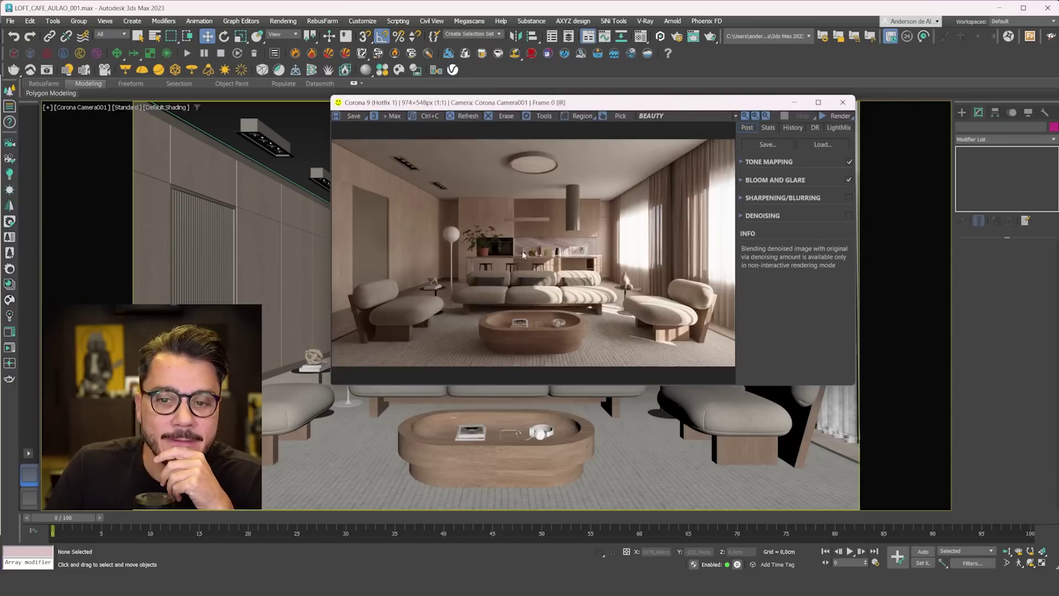
left_click(795, 103)
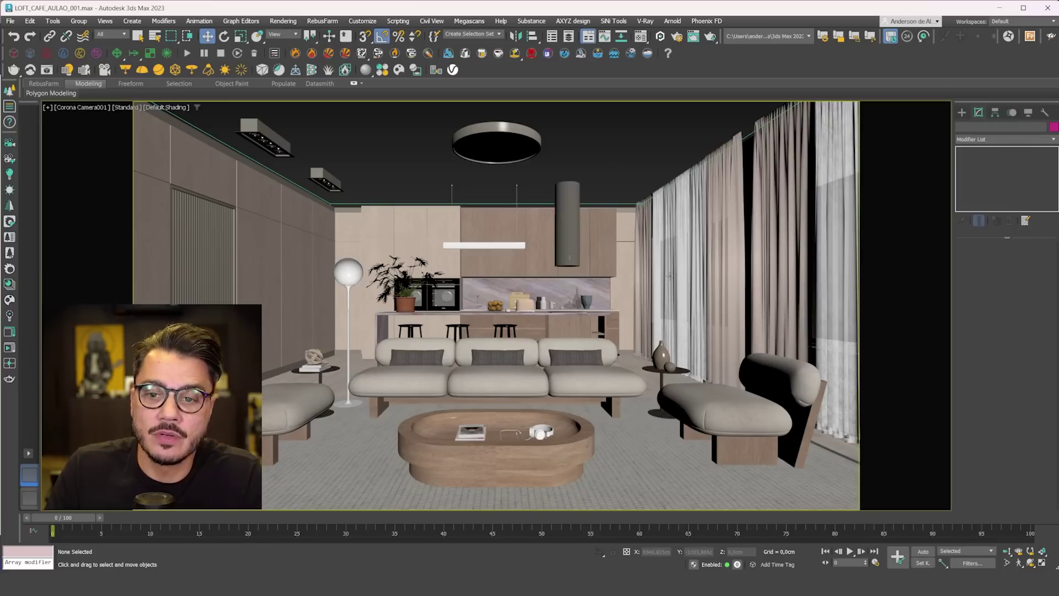
- Hide the white sheer curtains along the window wall in two pairs, leaving the heavier drapes in place
left_click(690, 286)
left_click(841, 269, "ctrl")
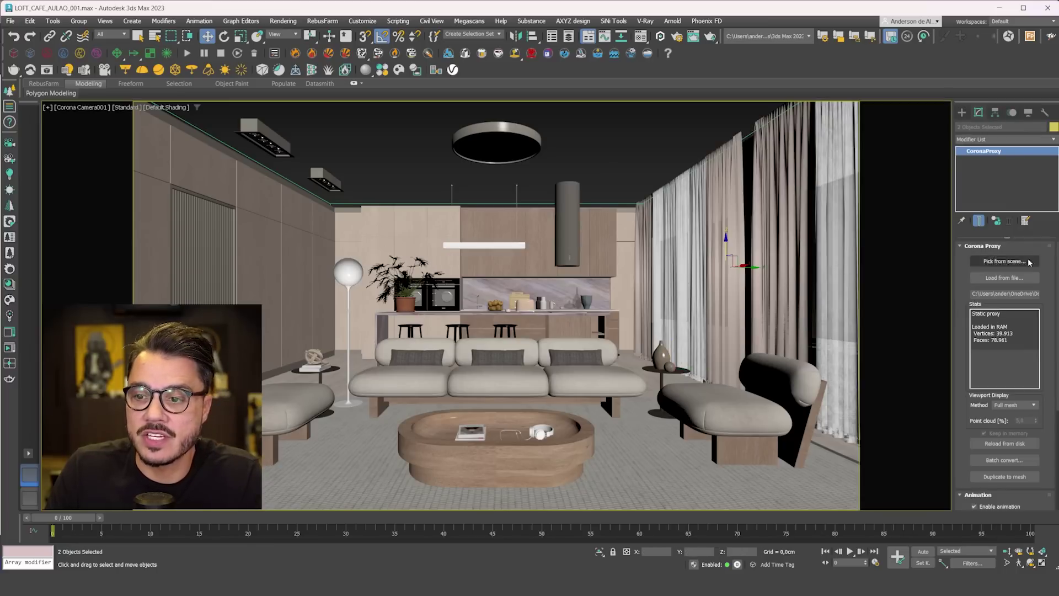
left_click(1028, 112)
left_click(1012, 359)
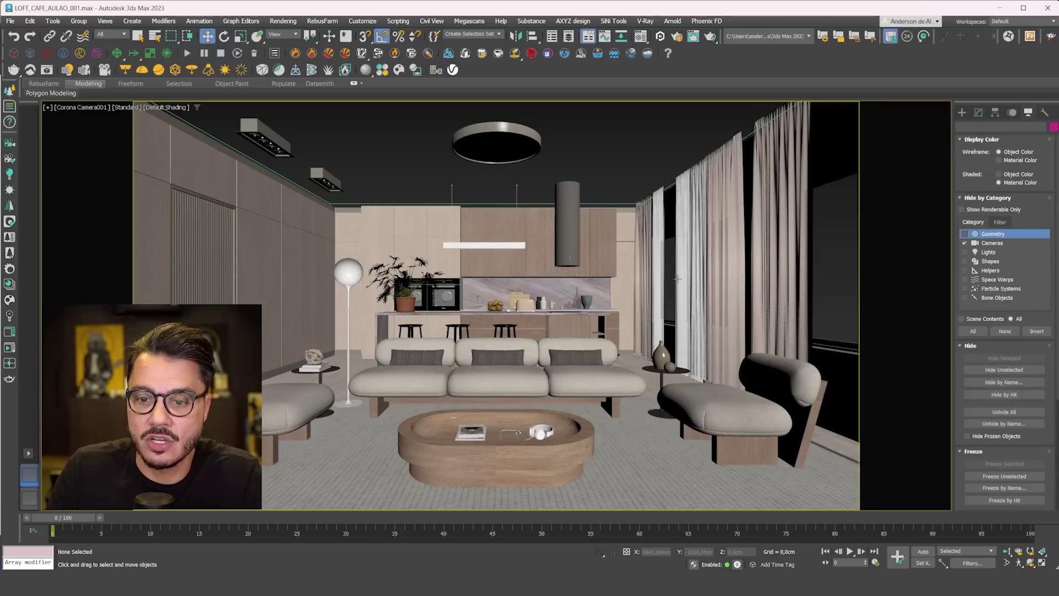
left_click(679, 279)
left_click(659, 280, "ctrl")
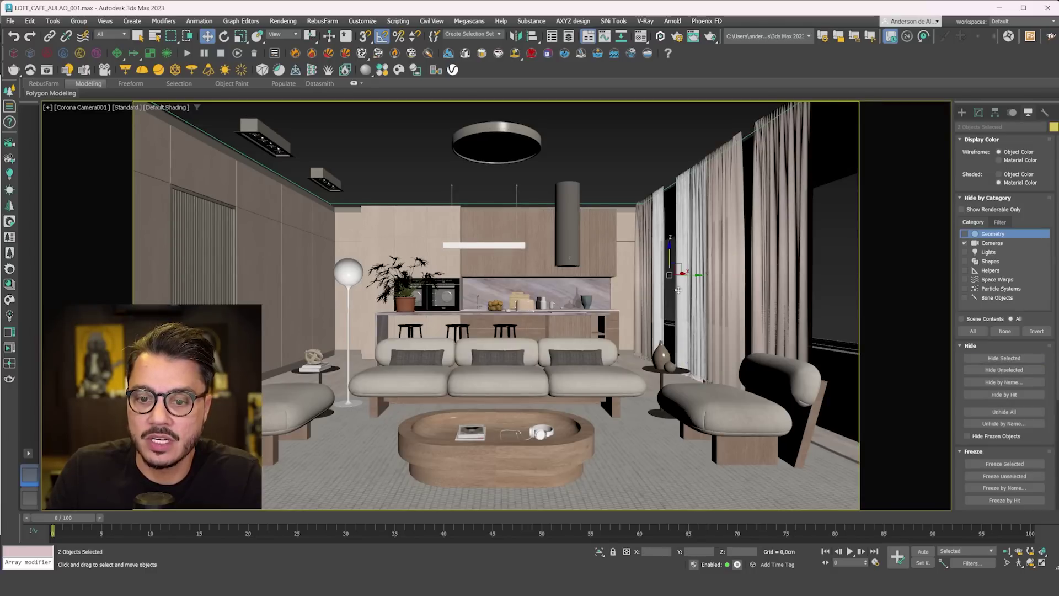
left_click(1000, 358)
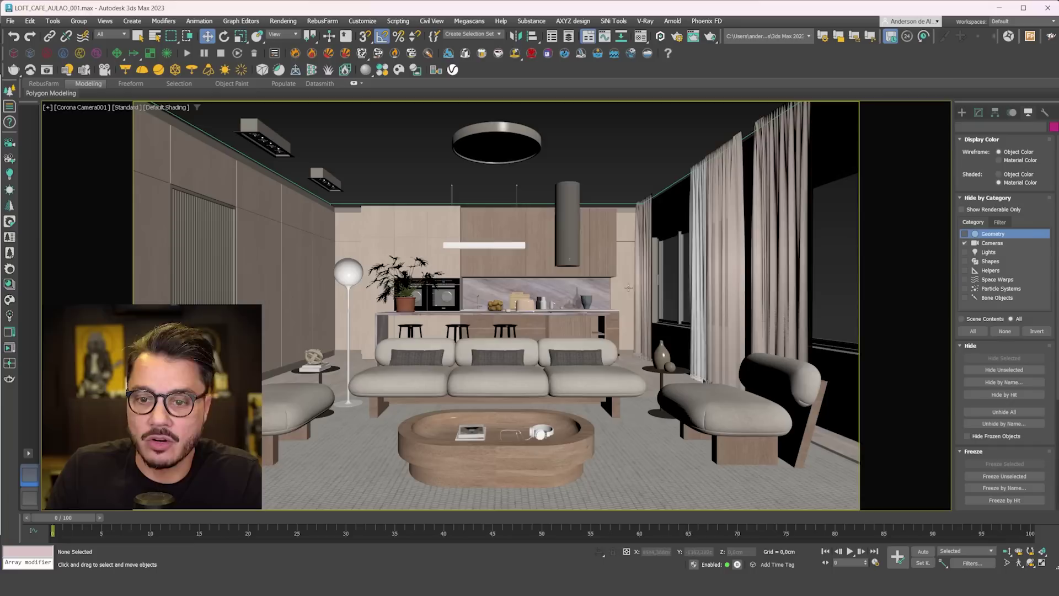
- Render the camera view interactively to examine the sunlight without the sheer curtains, and stop the render
left_click(9, 352)
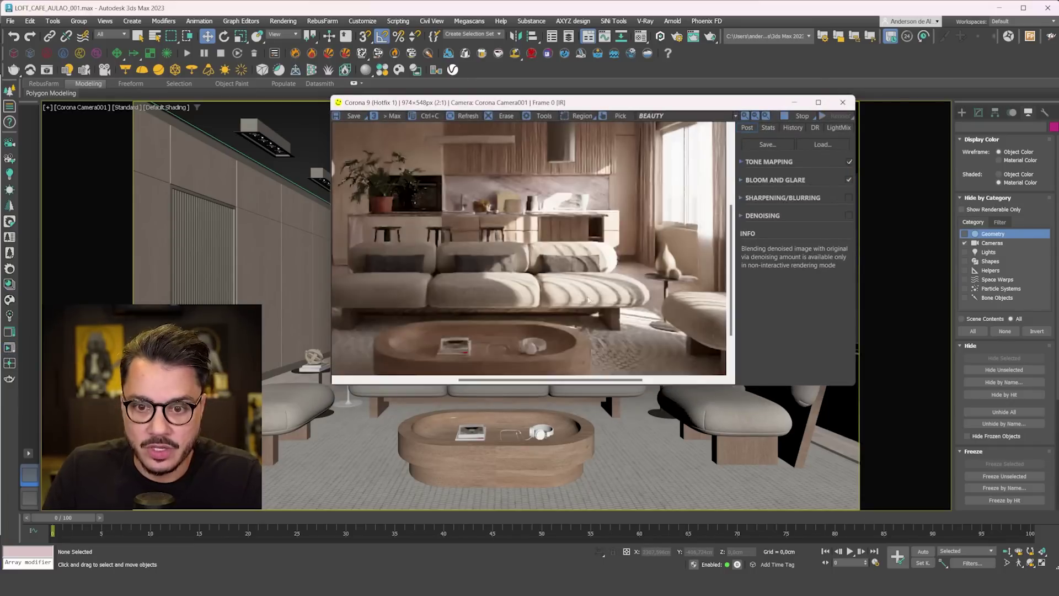
scroll(574, 281, "down", 1)
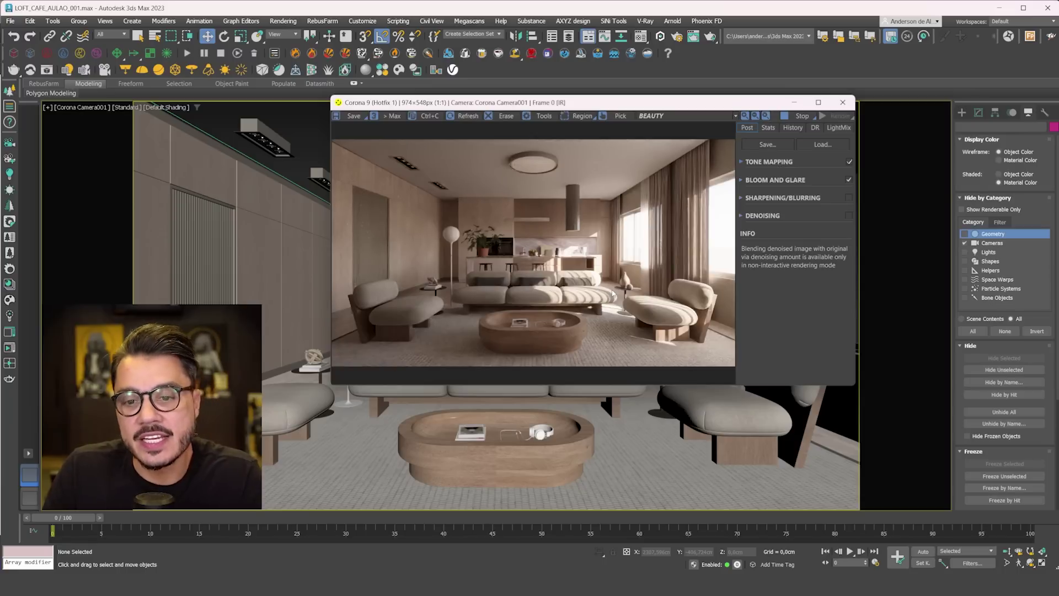
left_click(802, 115)
- Unhide all objects to restore the sheer curtains and restart the interactive render to compare the lighting
left_click(1004, 412)
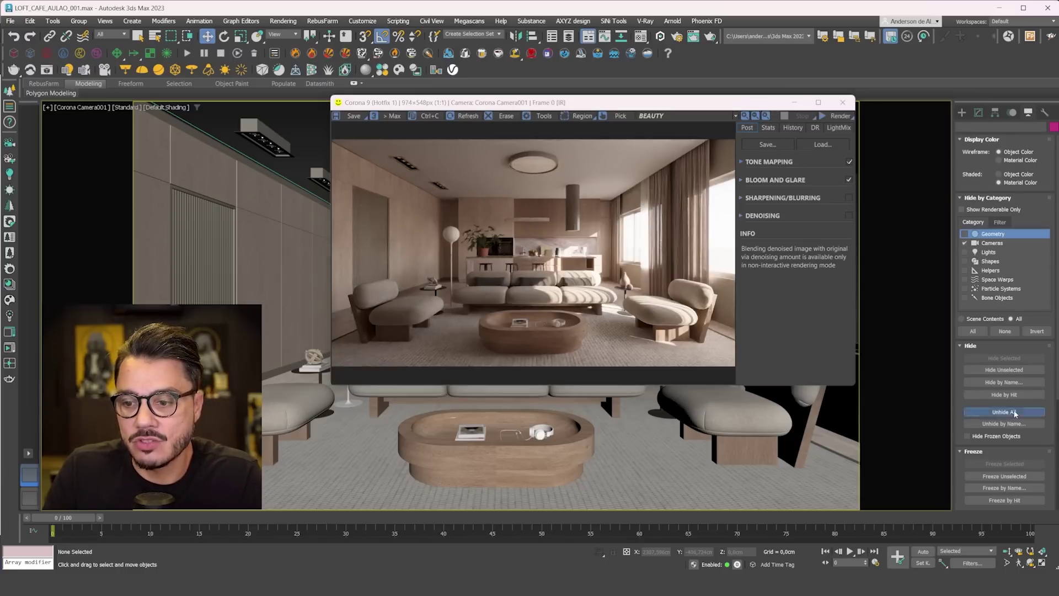
left_click(850, 117)
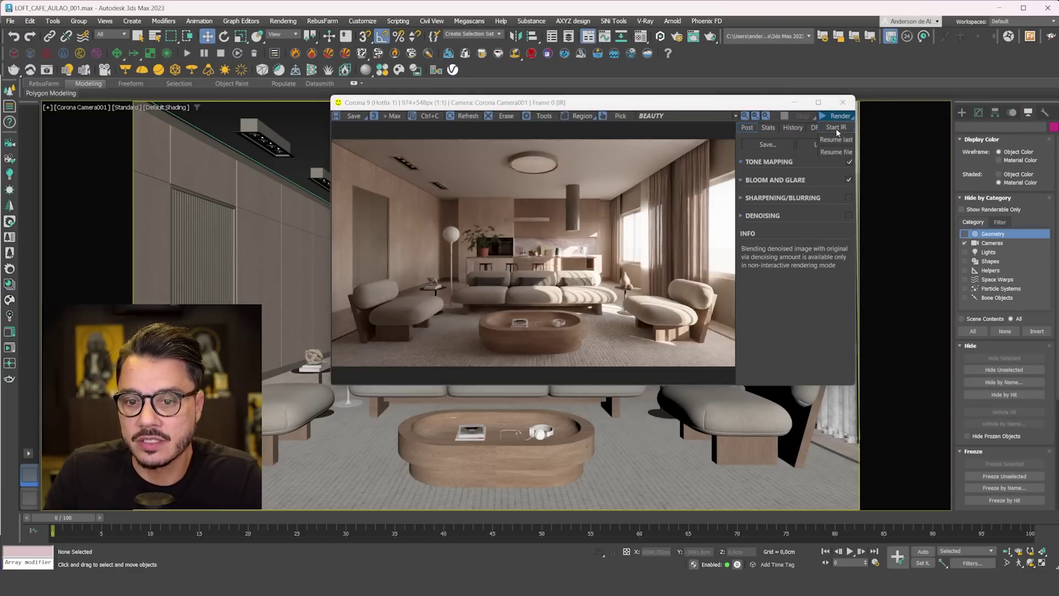
left_click(836, 128)
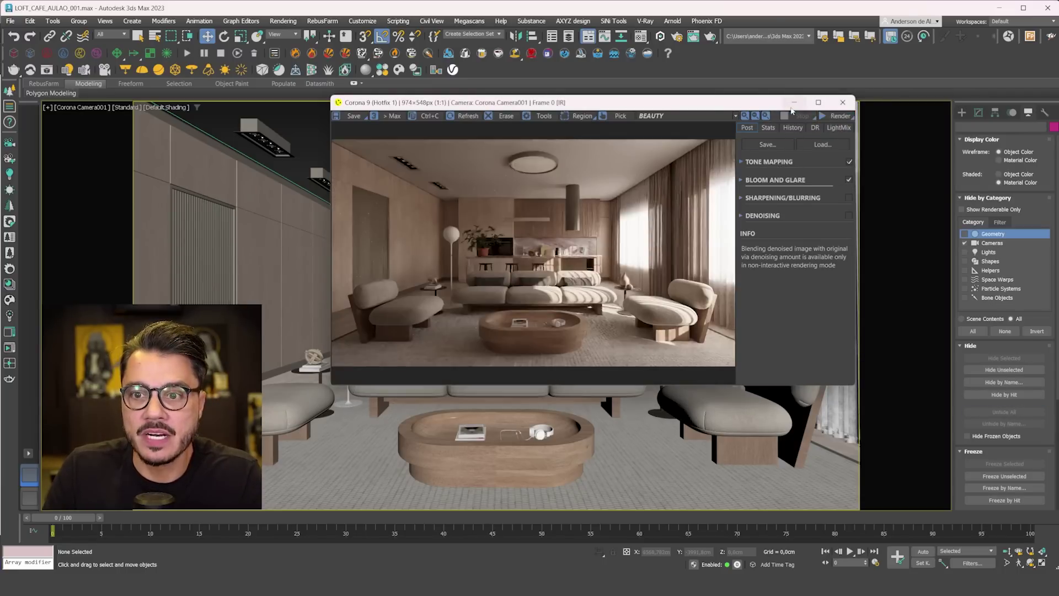
left_click(796, 103)
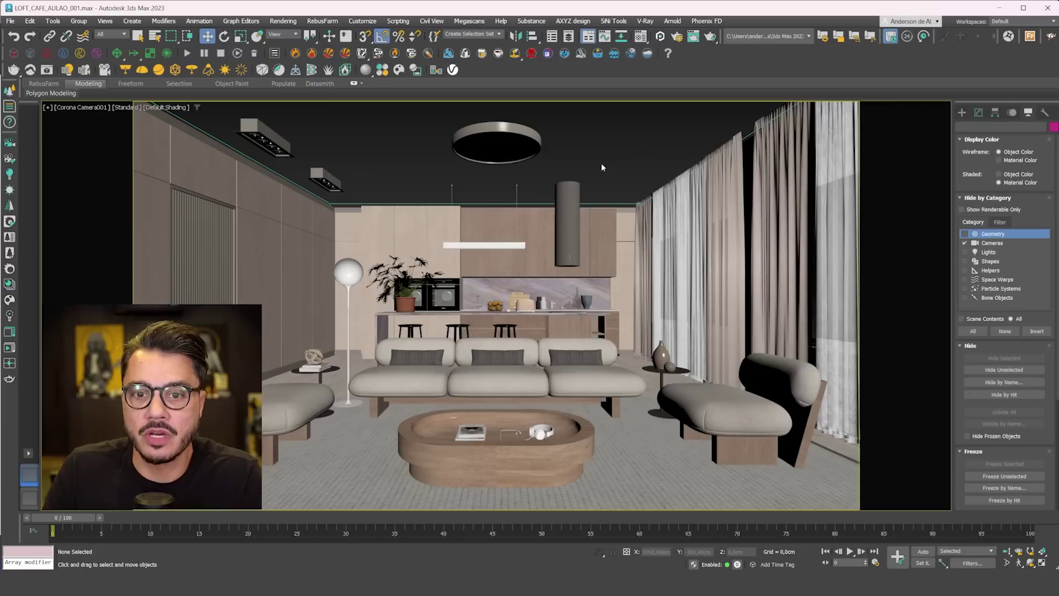
- Select the Corona Sun in the top view and turn it off in its parameters
right_click(567, 187)
left_click(591, 154)
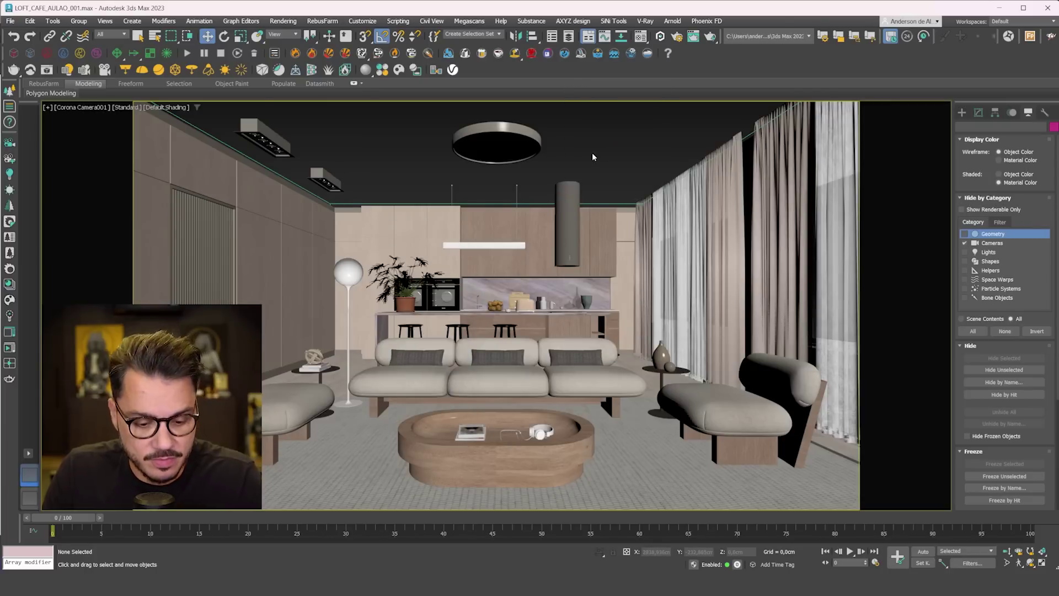
key("t")
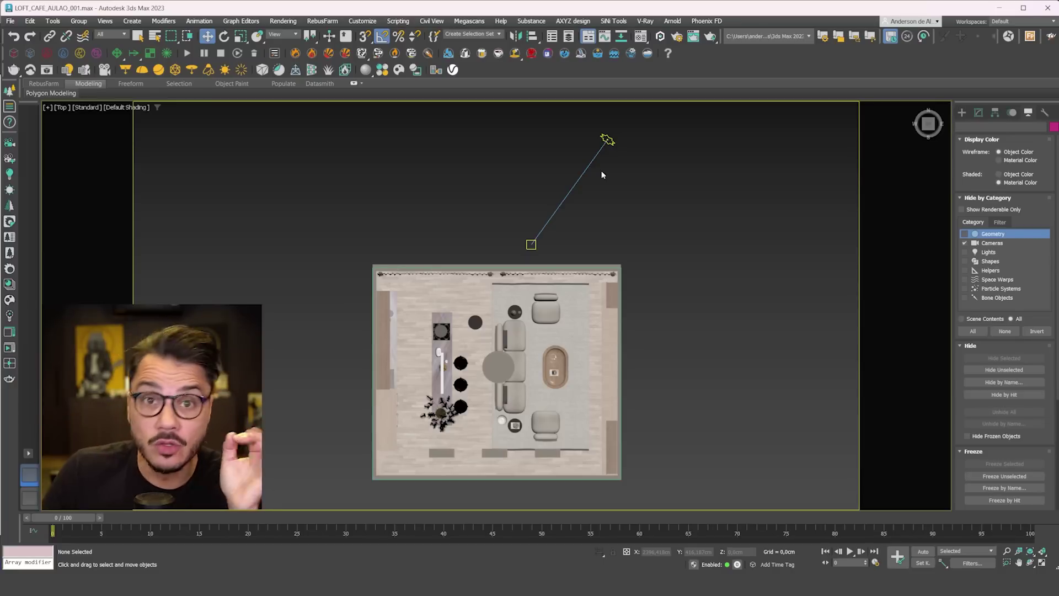
left_click(607, 140)
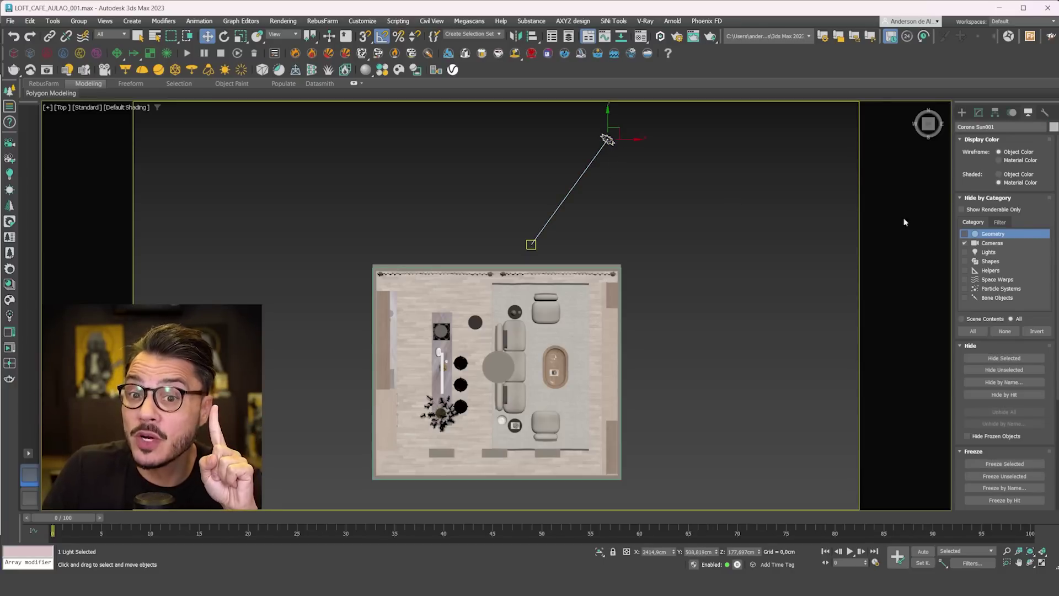
left_click(970, 103)
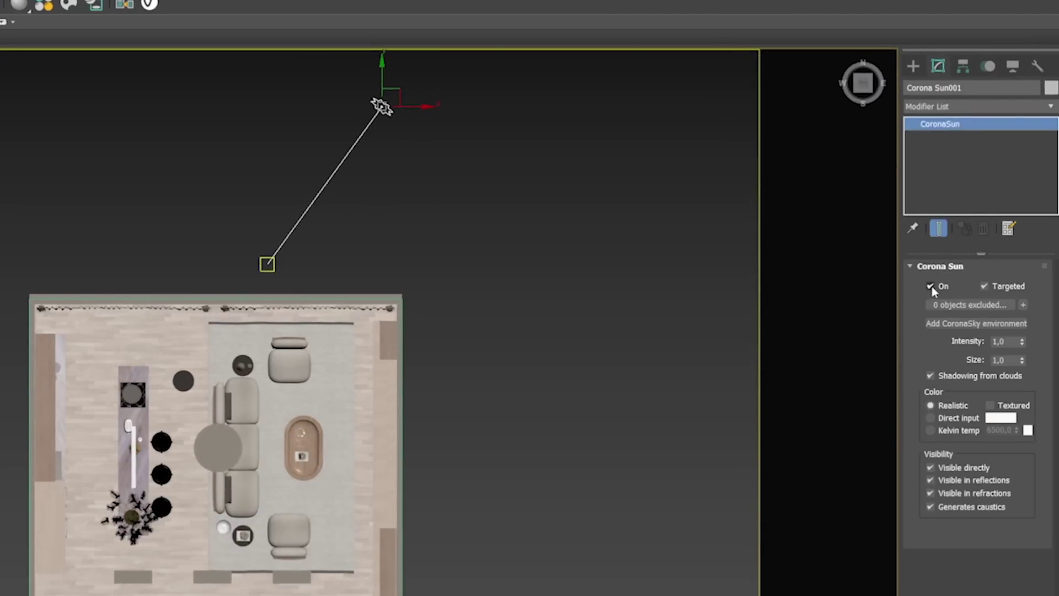
left_click(932, 286)
left_click(516, 243)
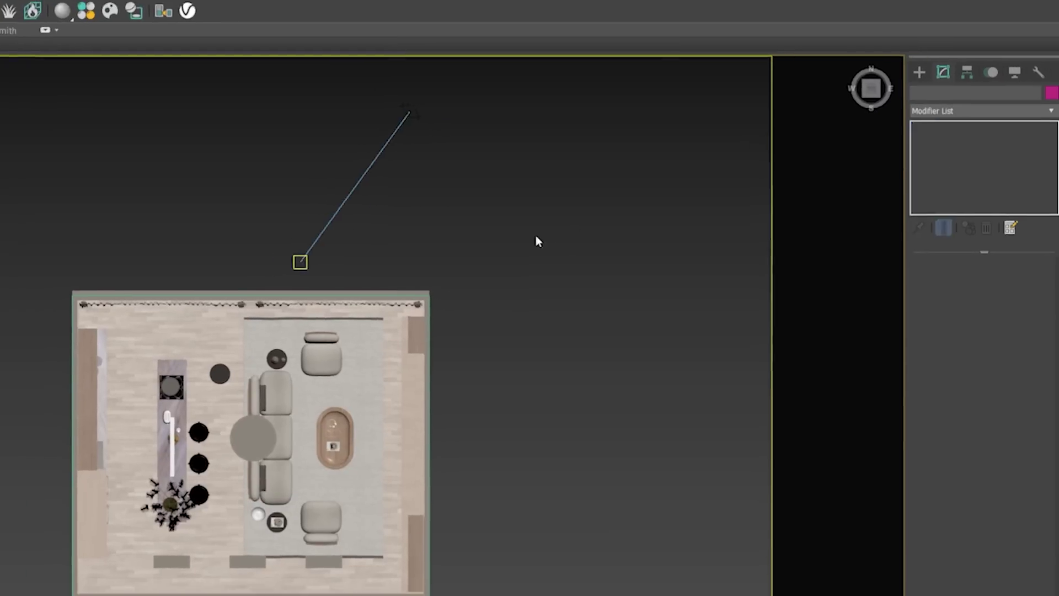
- Return to Corona Camera001, show the CÉU map's parameters and render interactively beside them to check the sky-only lighting
key("c")
double_click(286, 223)
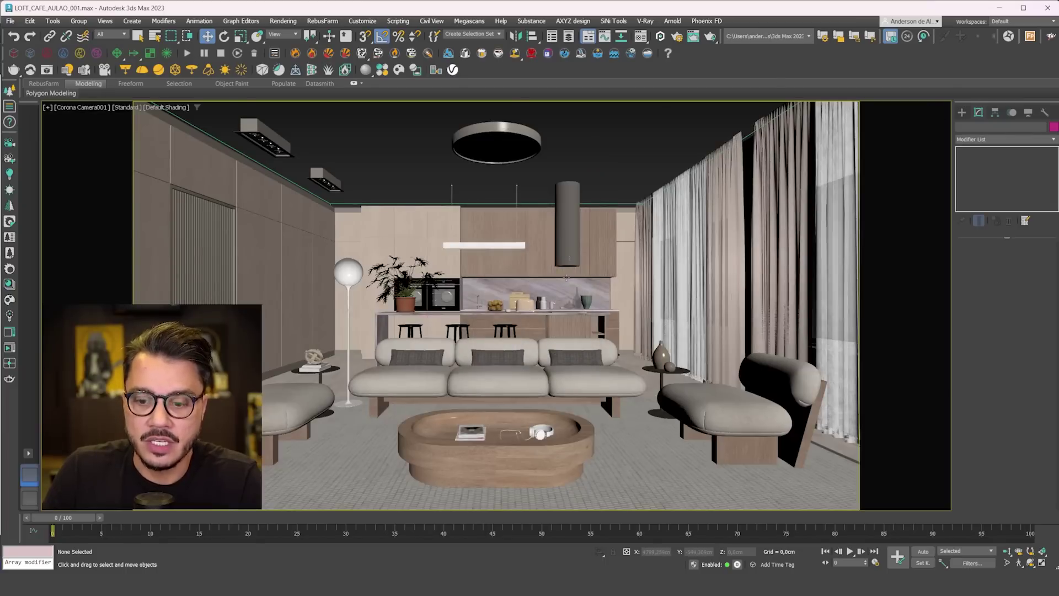
key("m")
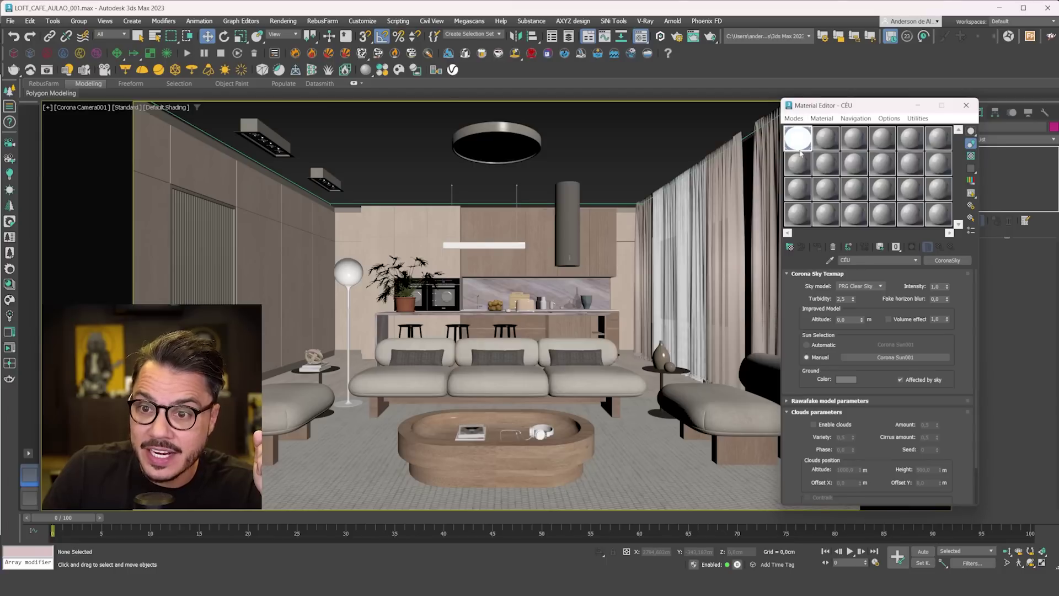
left_click(9, 347)
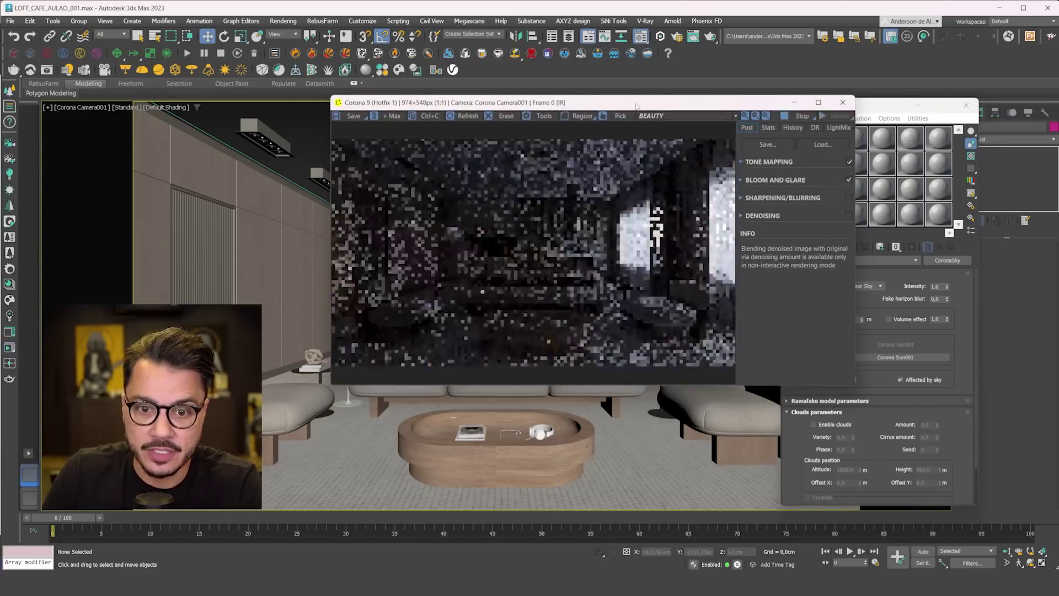
left_click_drag(637, 104, 559, 106)
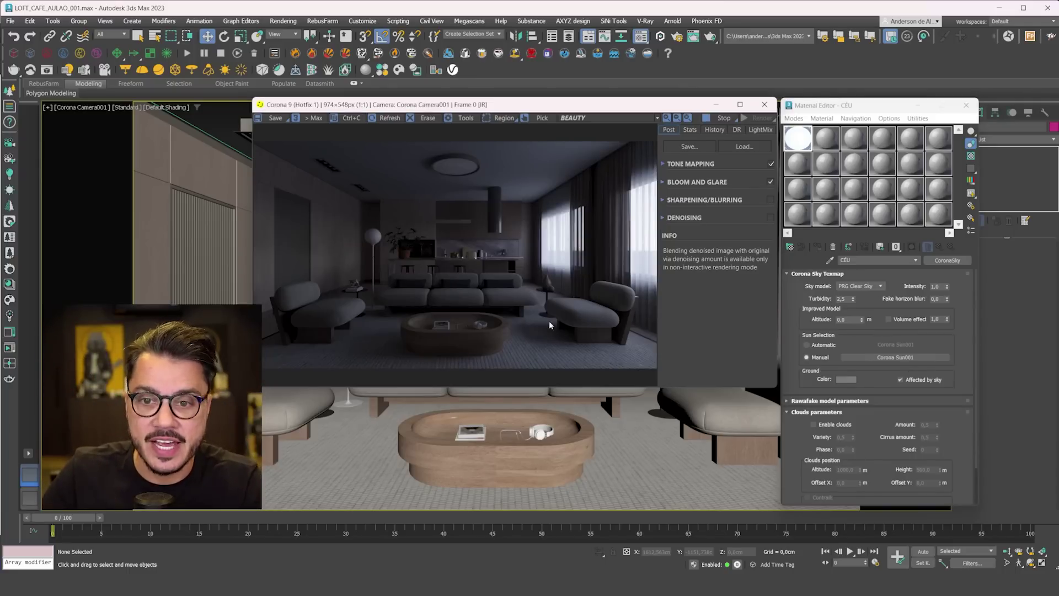
- Wrap the CÉU CoronaSky map in a CoronaColorCorrect map, keeping the old map as a sub-map
left_click(806, 149)
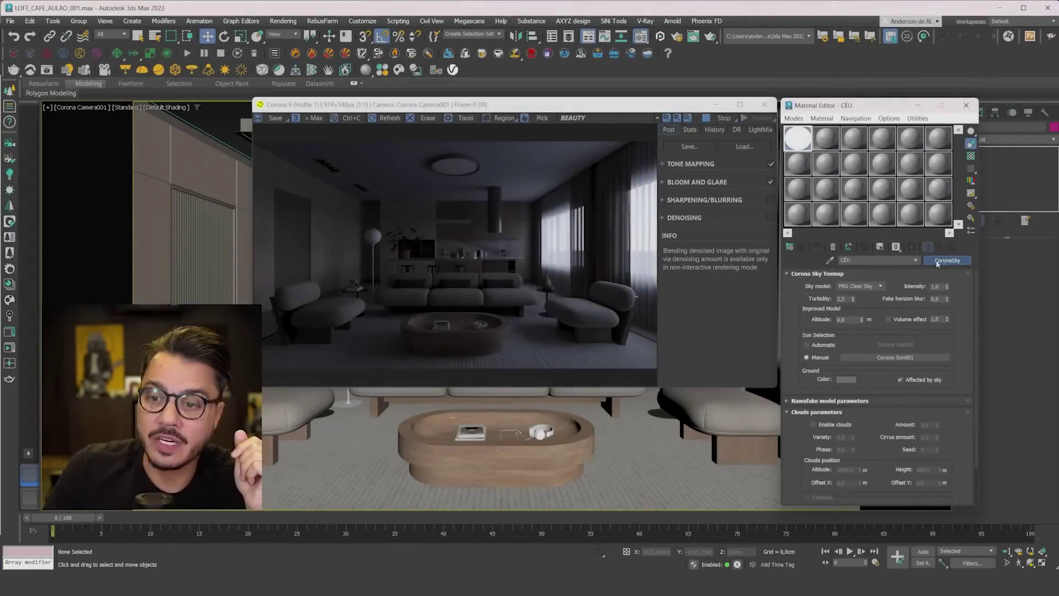
left_click(945, 261)
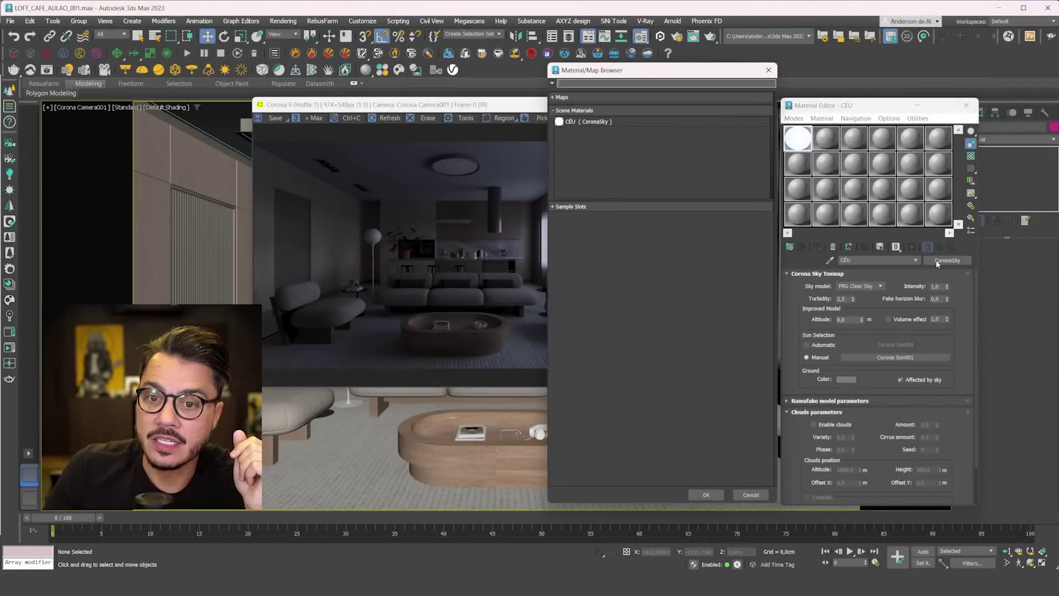
left_click(593, 111)
left_click(563, 97)
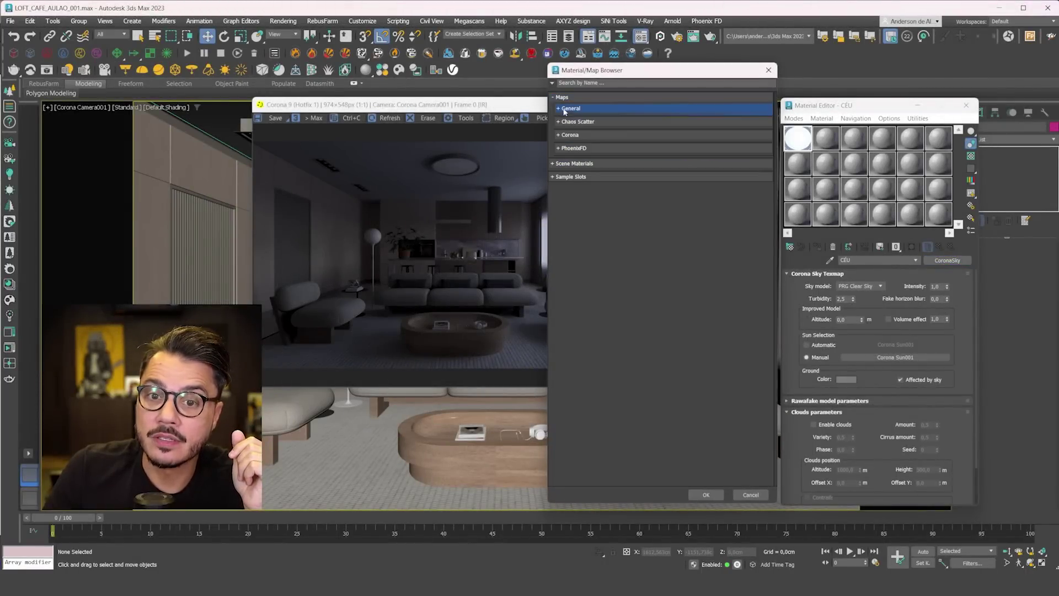
left_click(562, 136)
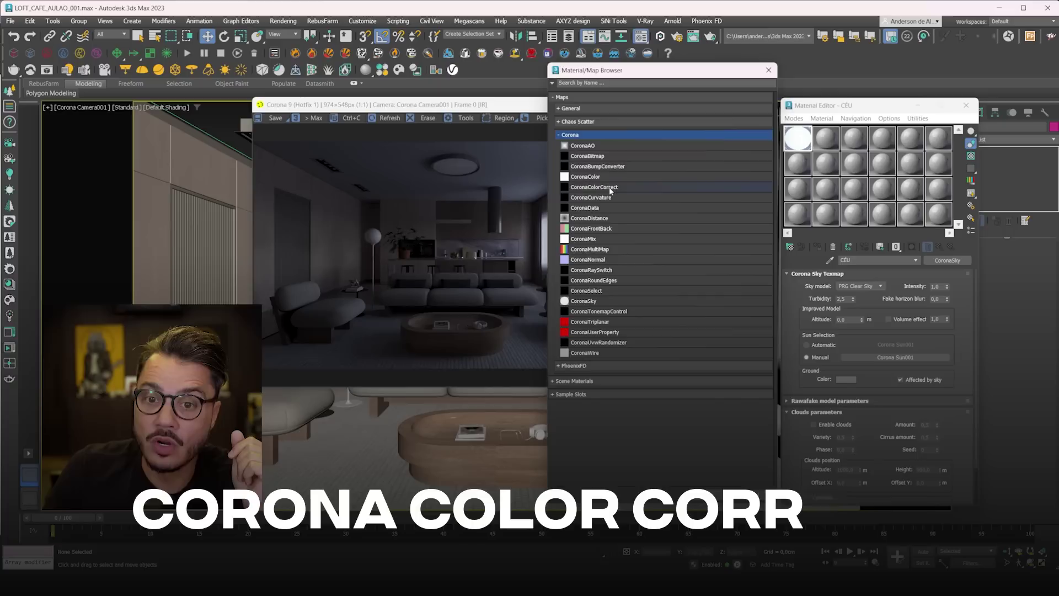
left_click(609, 188)
double_click(630, 187)
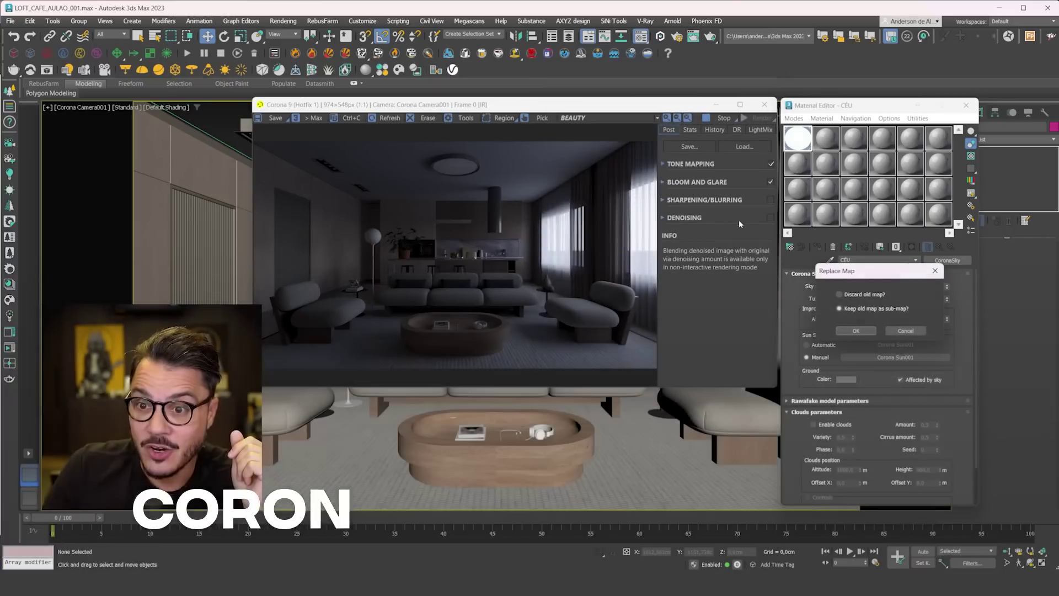
left_click(851, 332)
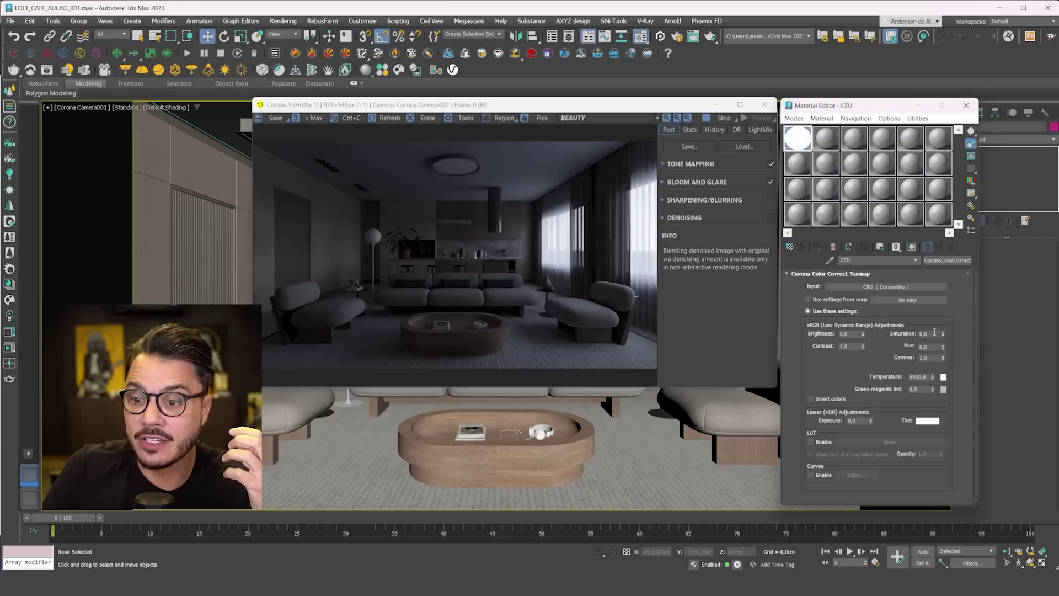
- Set the saturation of the CÉU color correction to -1 to remove the sky's color
double_click(931, 334)
type("-1")
key("Return")
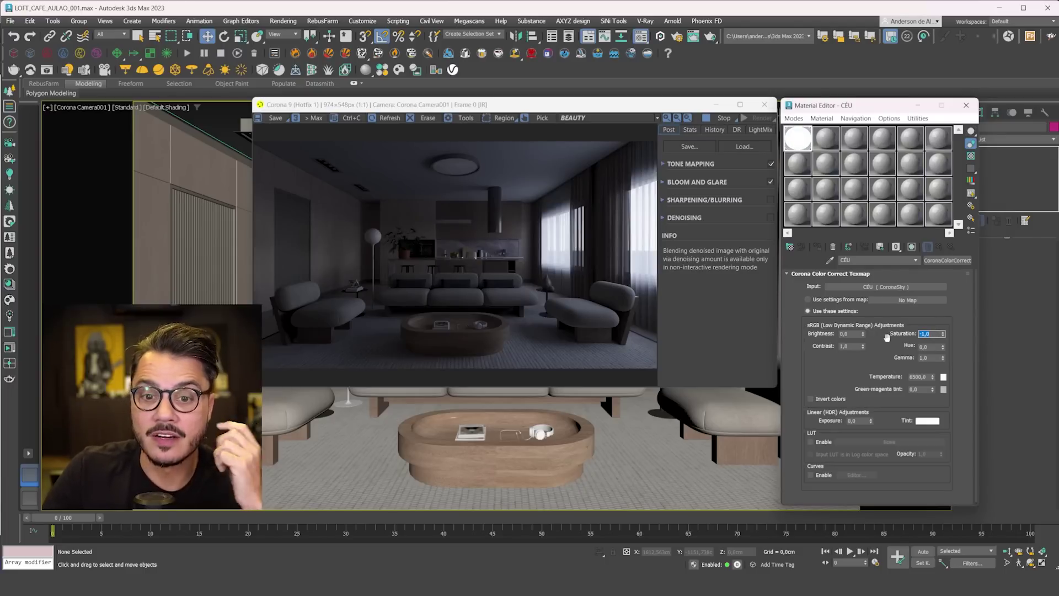
- Stop the interactive render and assign the CÉU CoronaColorCorrect map as an instance to the single-map scene environment
left_click(721, 118)
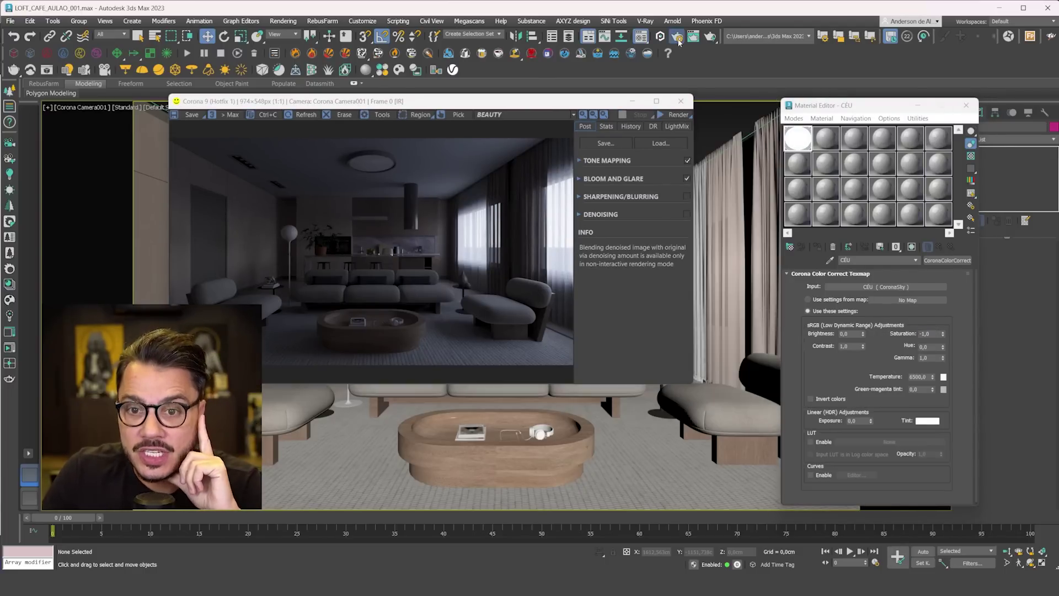
left_click(677, 38)
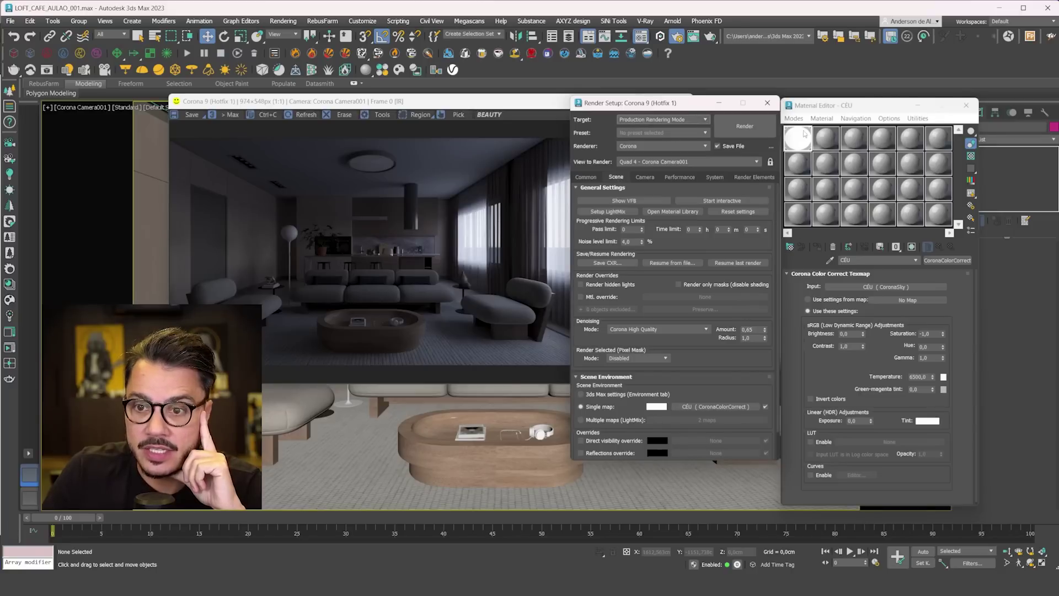
left_click_drag(805, 133, 706, 413)
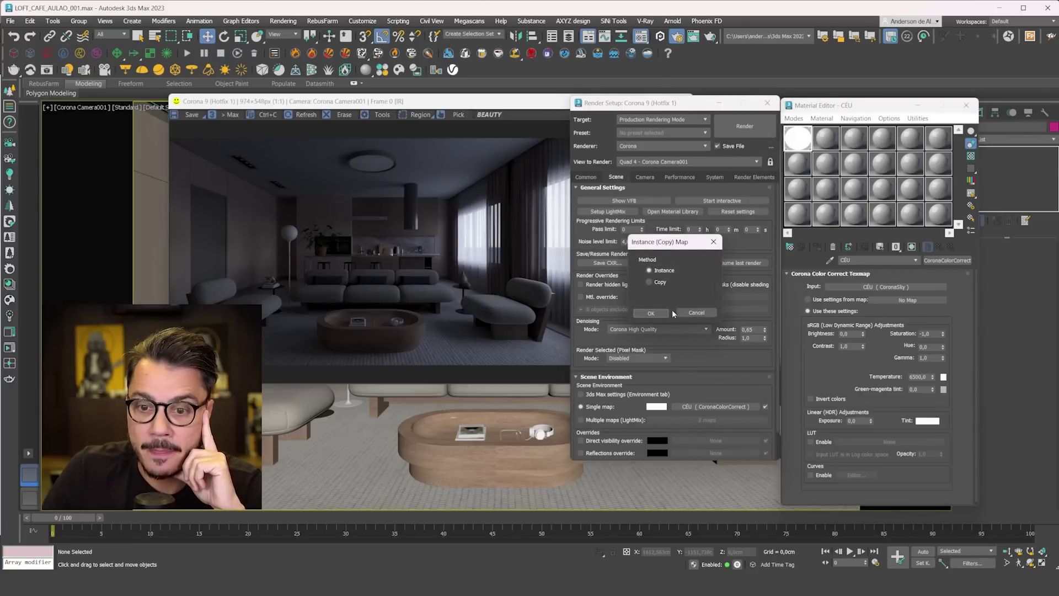
left_click(668, 313)
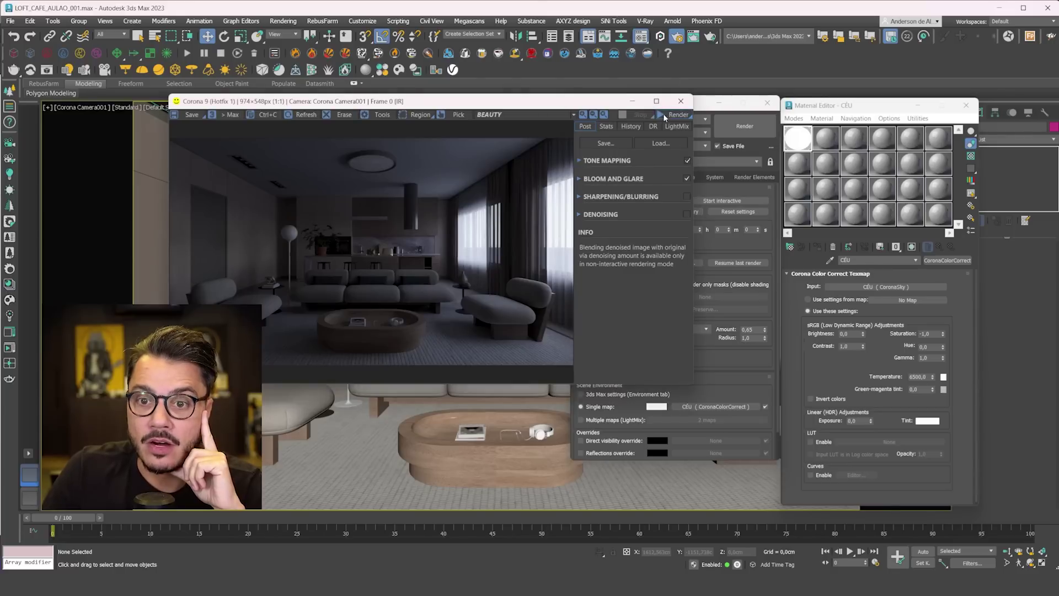
- Restart the interactive render and enlarge the frame buffer beside the material settings to check the desaturated sky light
left_click(665, 116)
left_click(673, 126)
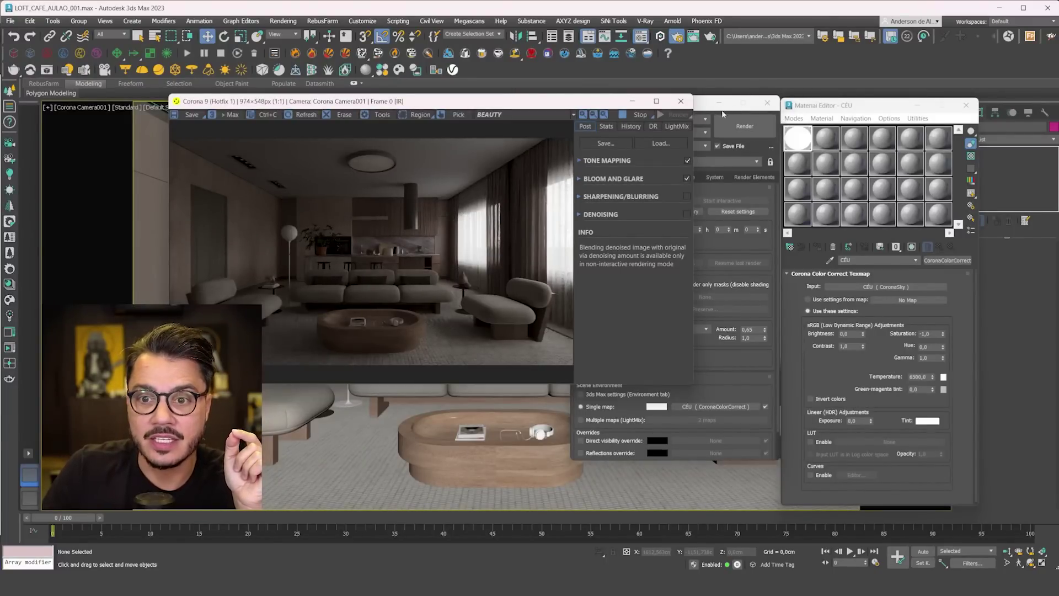
left_click_drag(548, 103, 545, 28)
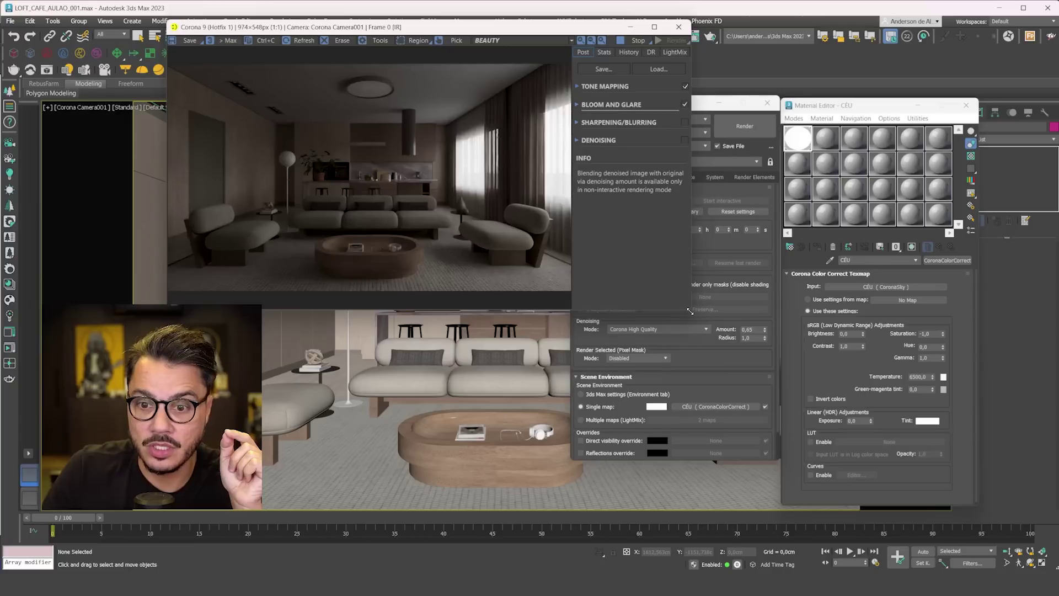
left_click_drag(689, 311, 776, 324)
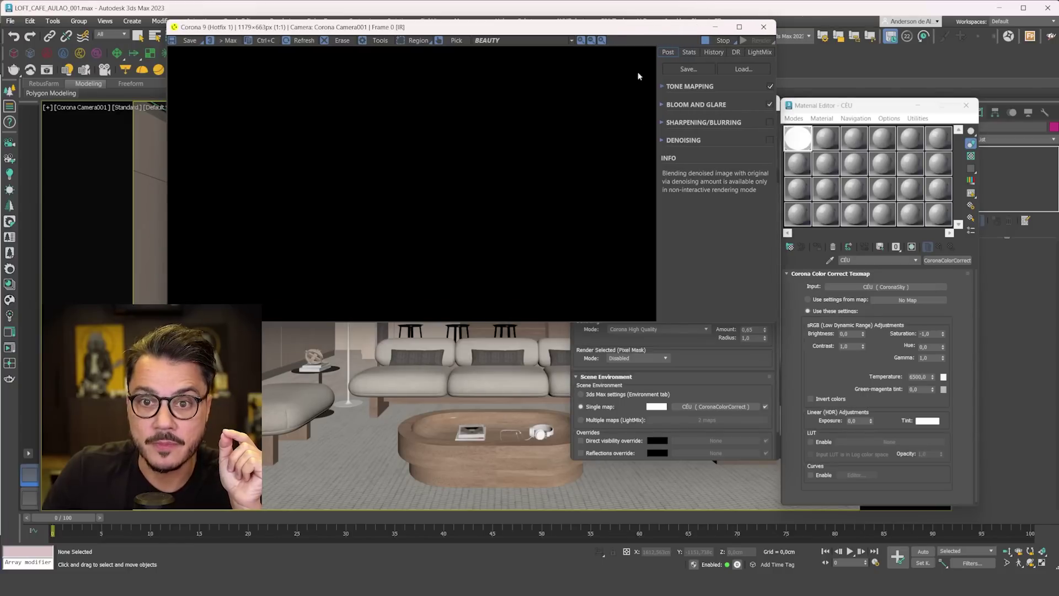
left_click_drag(625, 29, 627, 43)
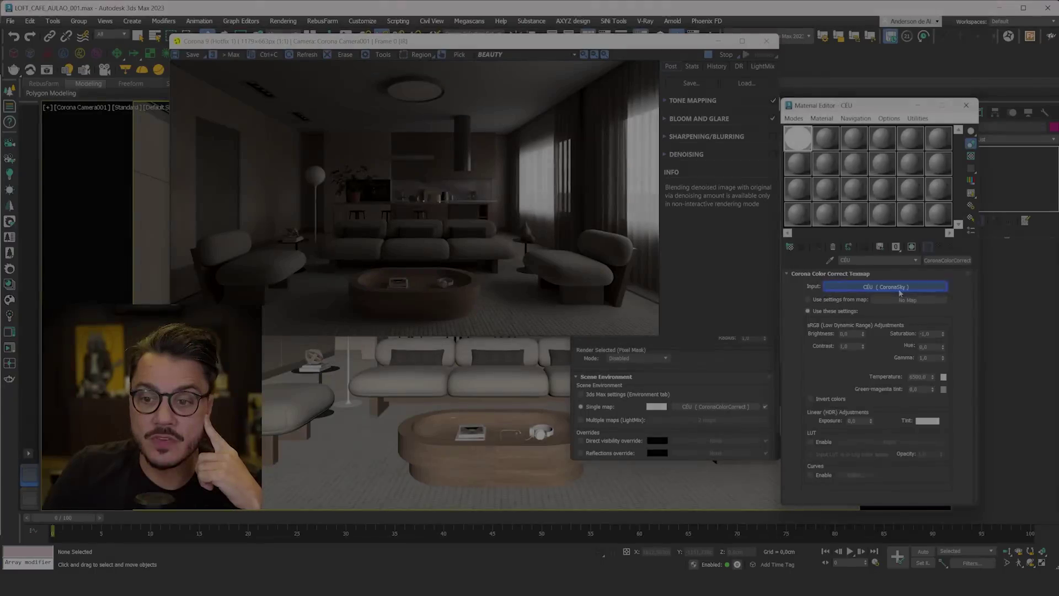
- Open the CoronaSky sub-map of CÉU and set its intensity to 2, trying 1,5 for comparison
left_click(899, 287)
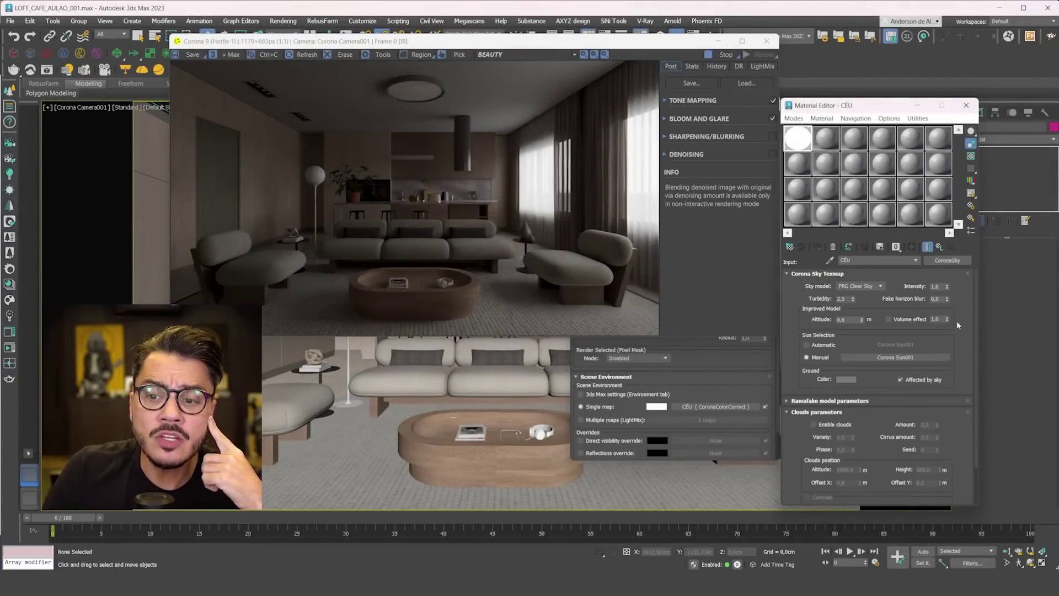
left_click_drag(963, 319, 961, 315)
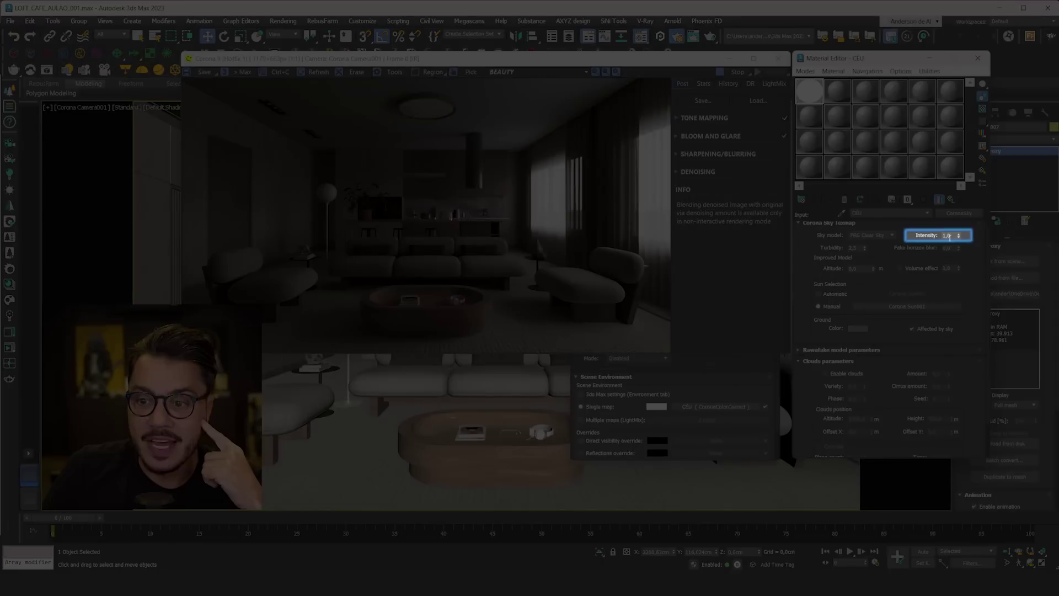
double_click(949, 235)
type("2")
key("Return")
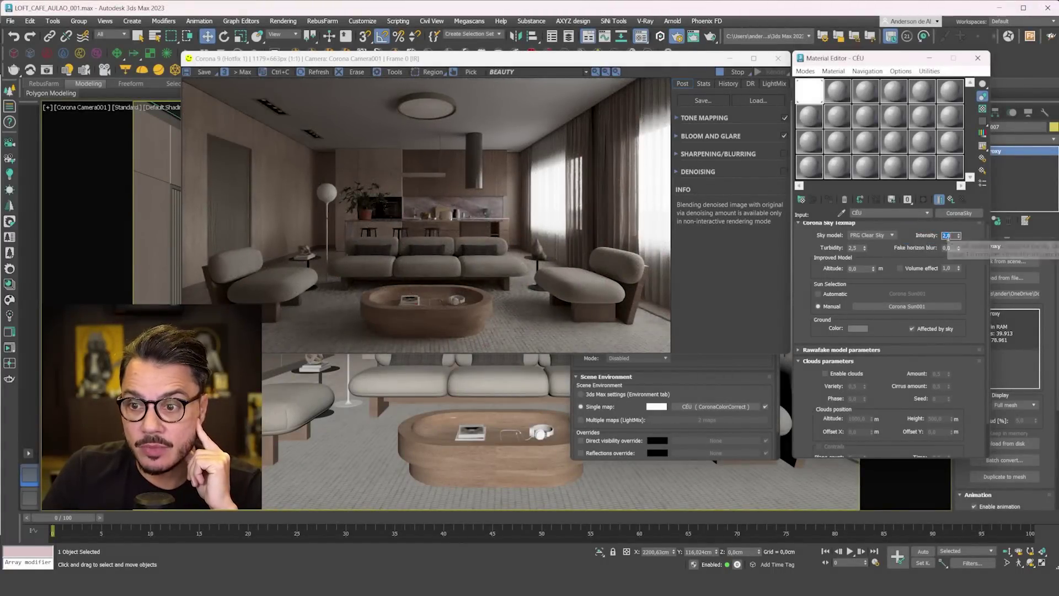
type("1,5")
key("Return")
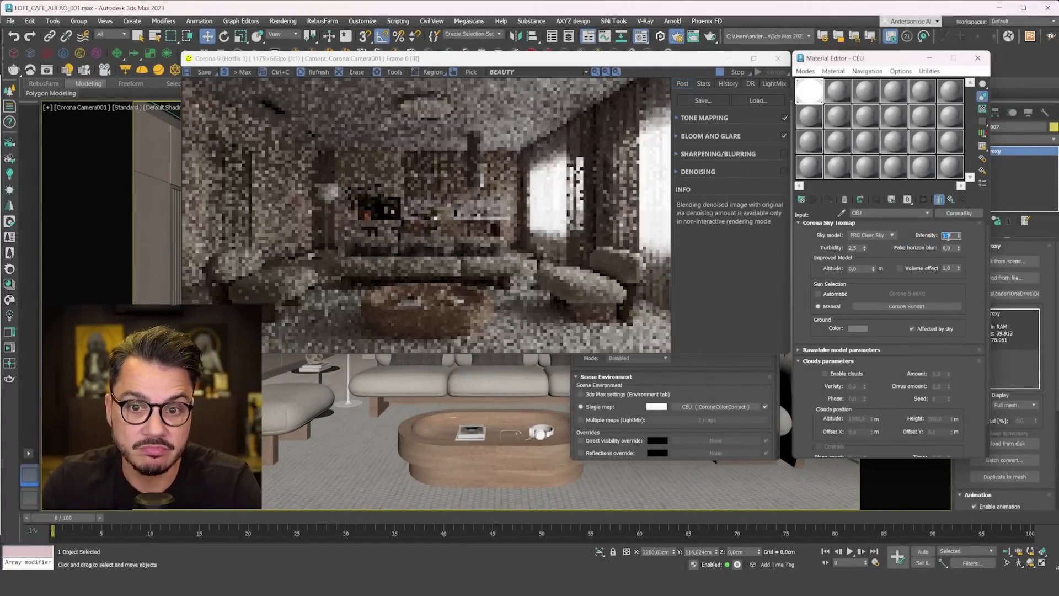
type("2")
key("Return")
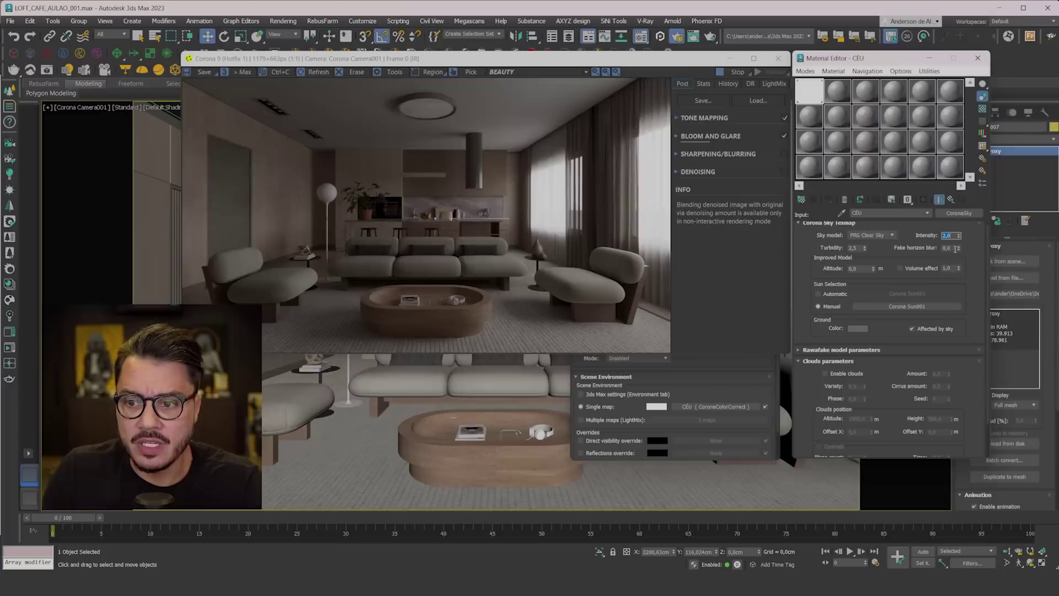
- Set the CoronaSky map's fake horizon blur to 1 while the interactive render updates
left_click(956, 249)
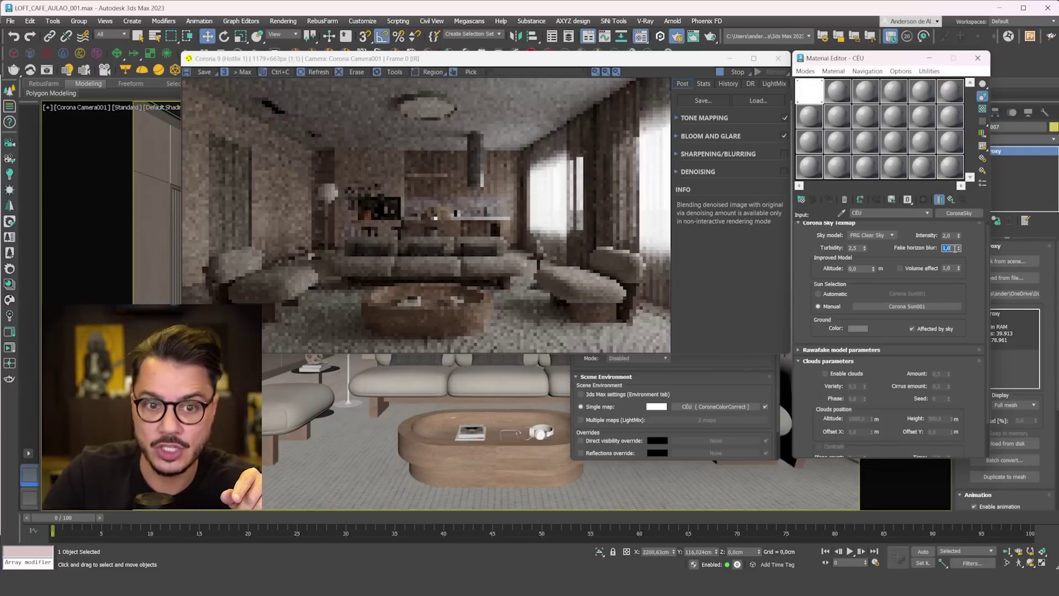
type("1")
key("Return")
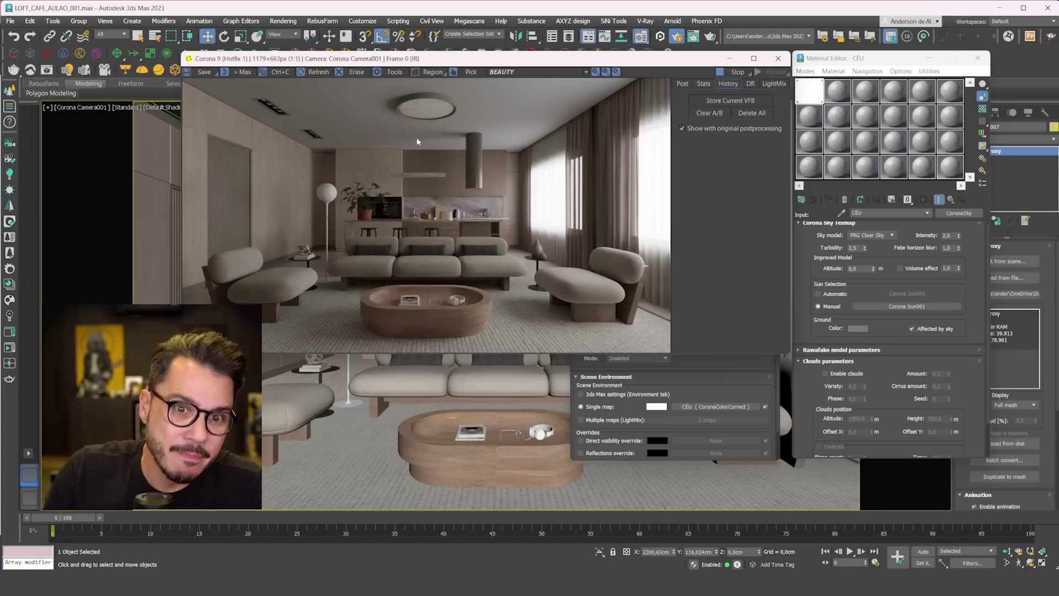
double_click(949, 247)
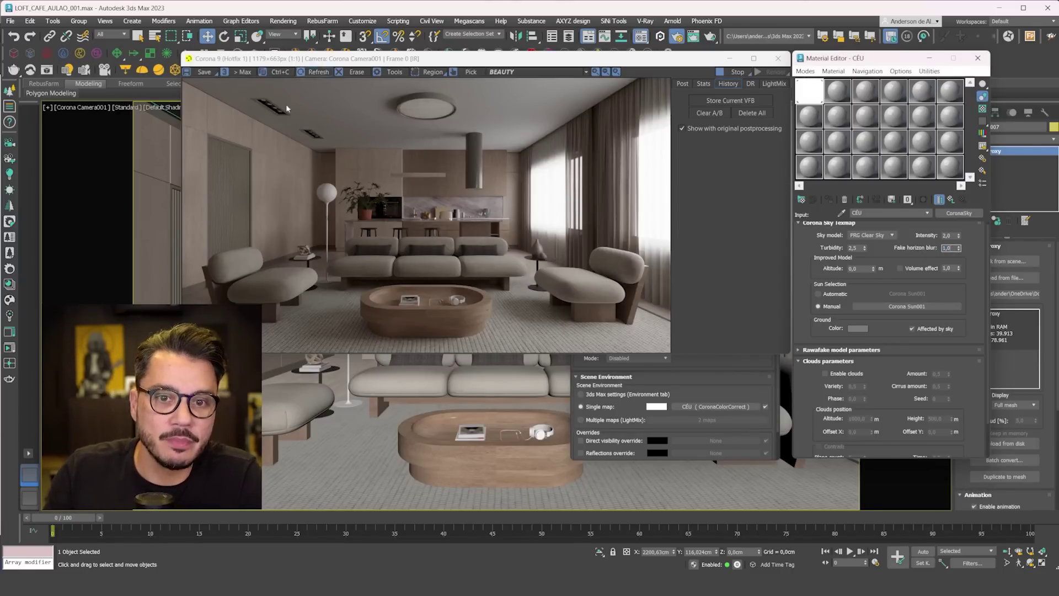
- Stop the render, clear the material, frame buffer and render setup windows from the viewport, and deselect the curtain
left_click(726, 73)
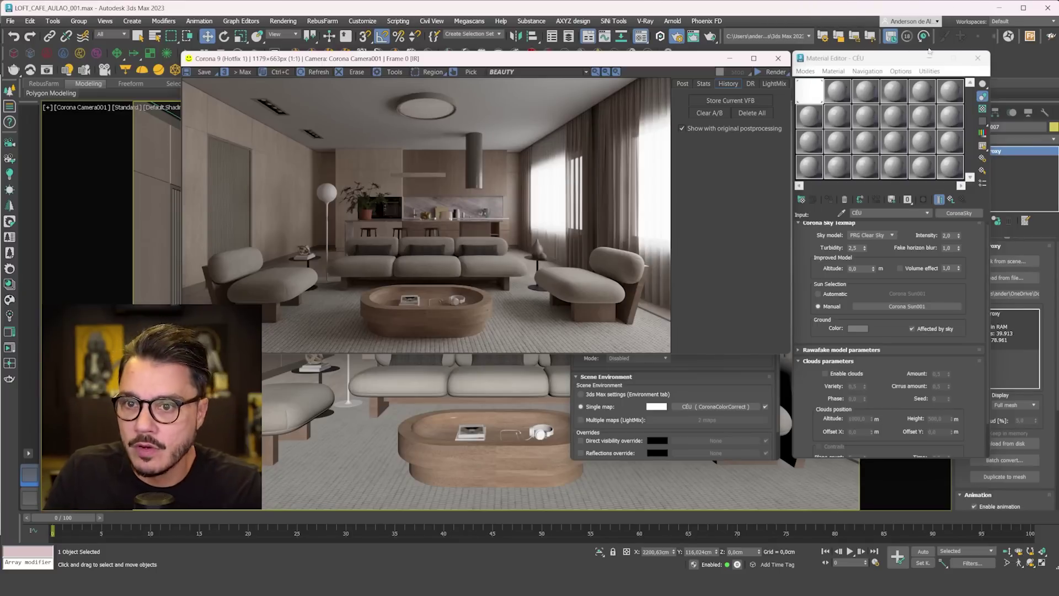
left_click(978, 58)
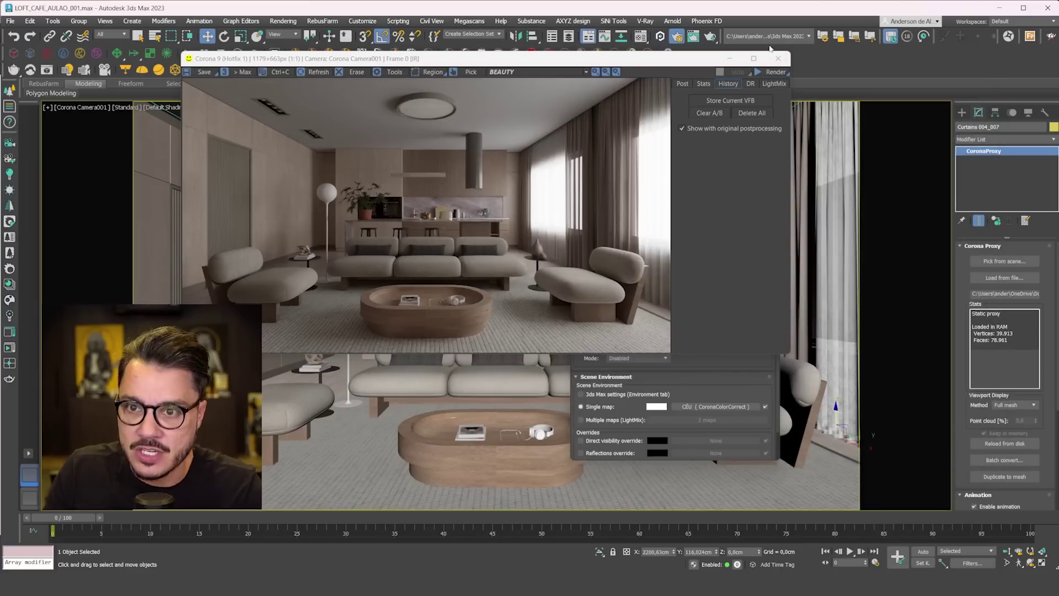
left_click(731, 59)
left_click(766, 105)
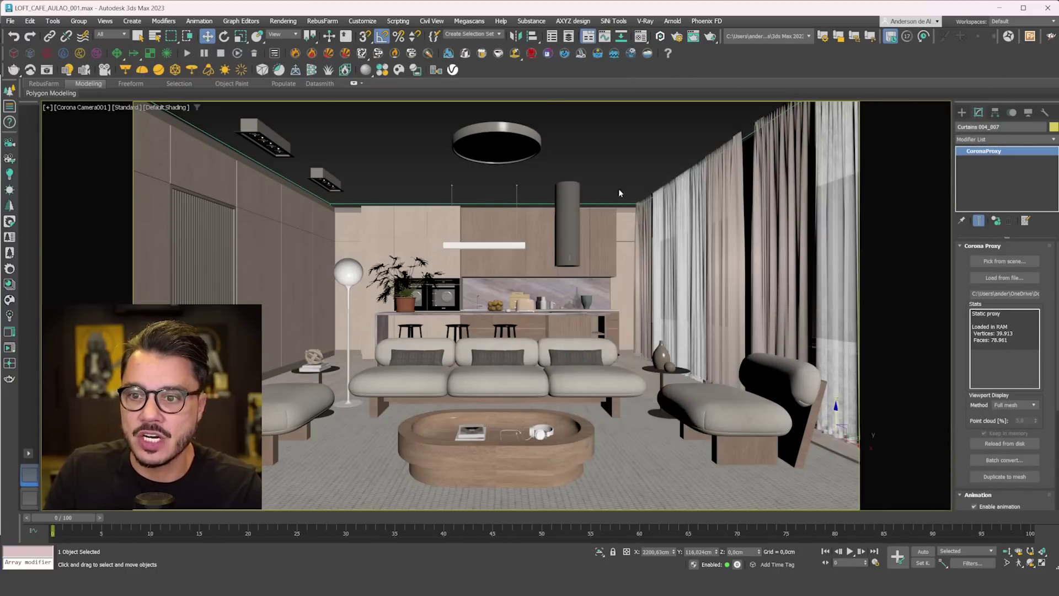
left_click(620, 151)
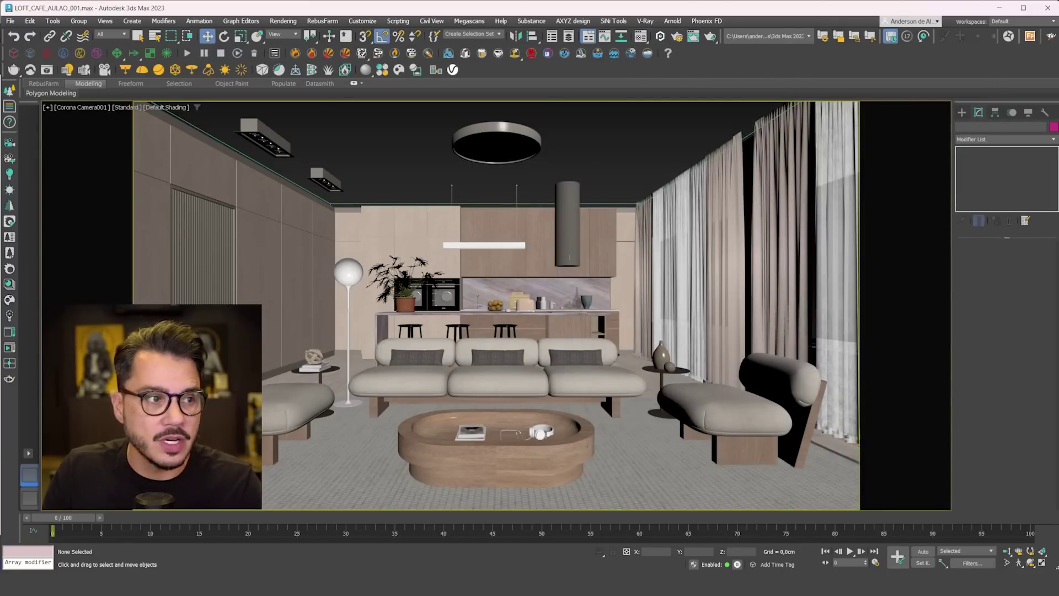
- Select Corona Sun001 by name and turn the light on
key("h")
double_click(249, 115)
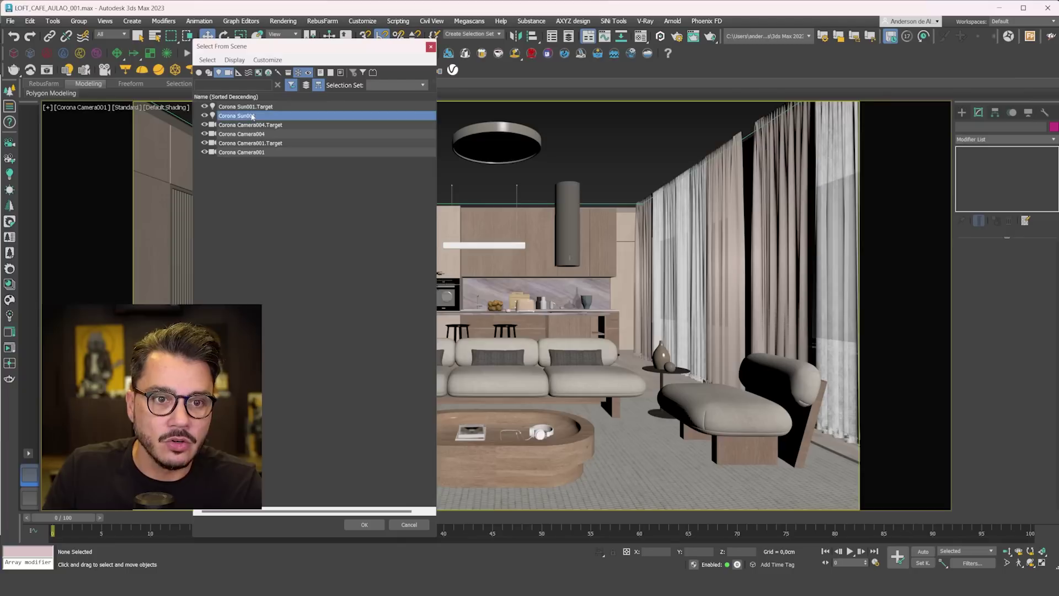
left_click(980, 259)
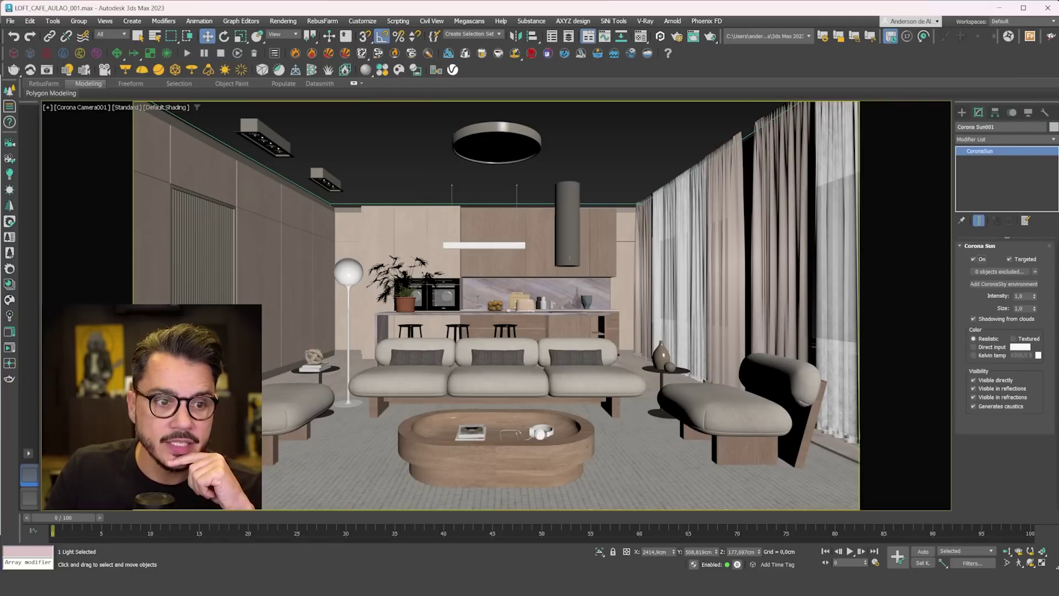
- Render the camera view interactively to examine the combined sun and sky lighting, and stop the render
left_click(9, 347)
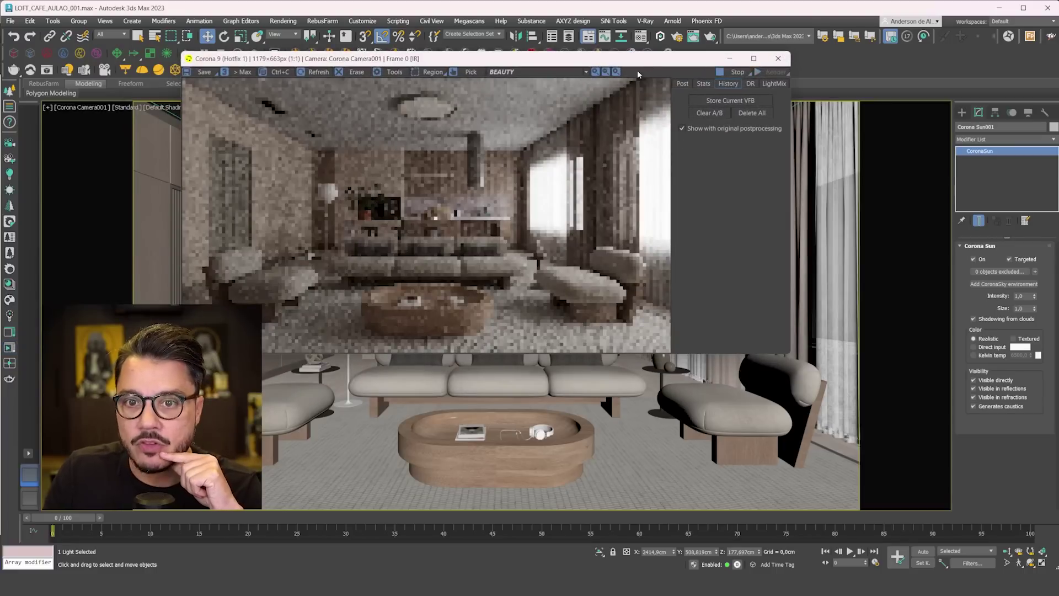
left_click_drag(353, 59, 512, 60)
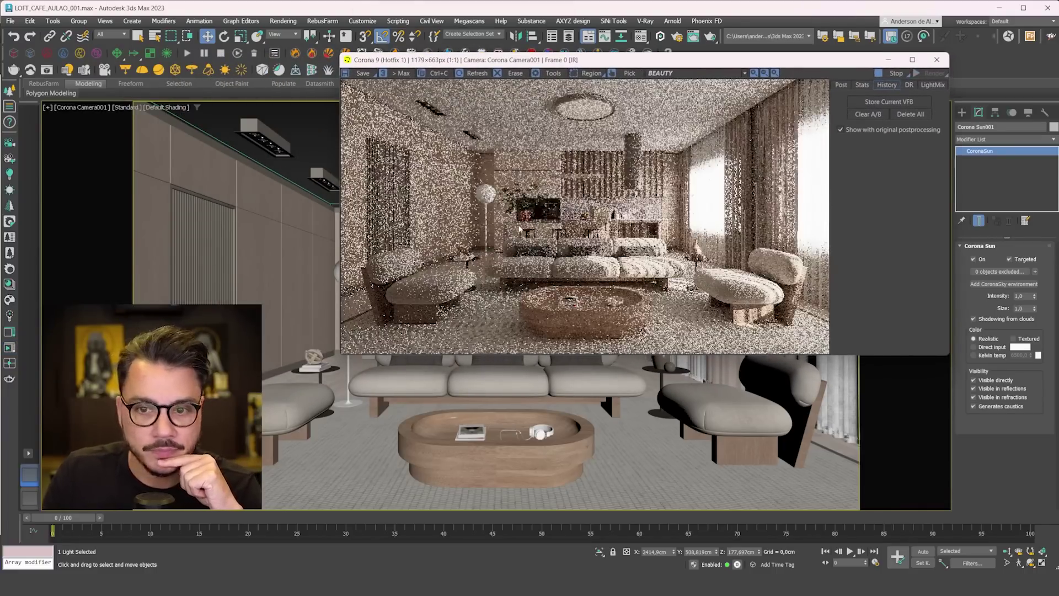
scroll(513, 227, "up", 1)
scroll(470, 211, "down", 1)
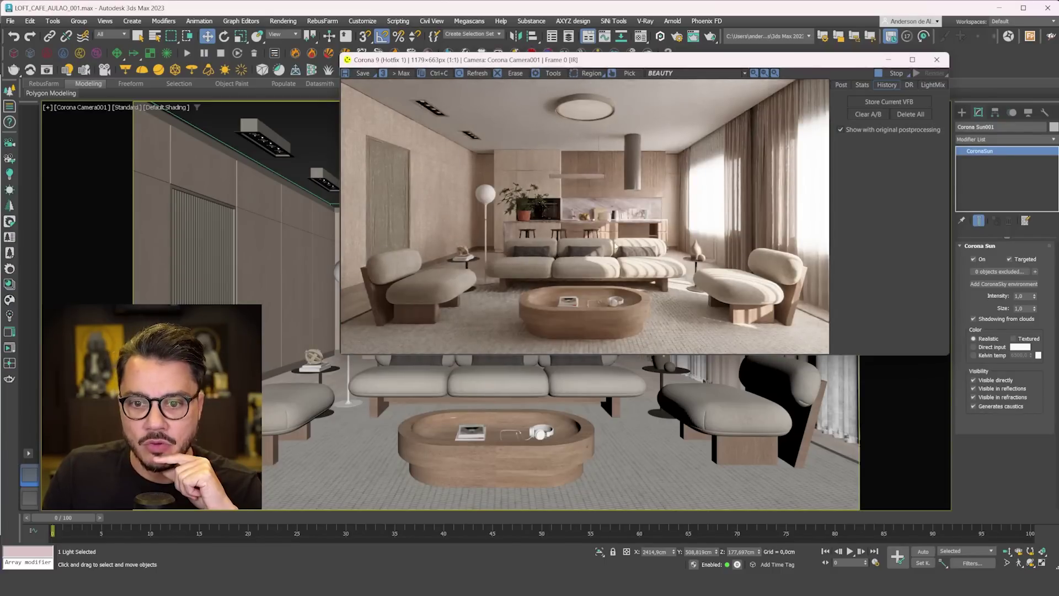
left_click(895, 74)
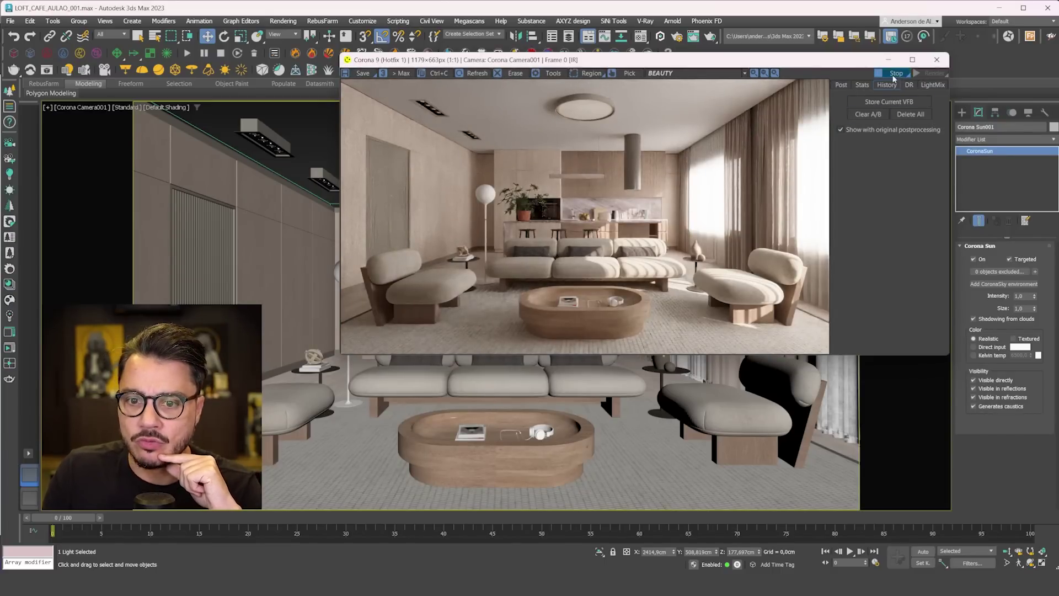
- Move Corona Sun001 in the top view to about X 2528 cm, Y 642 cm, and return to the Corona Camera001 view
left_click(889, 59)
right_click(580, 263)
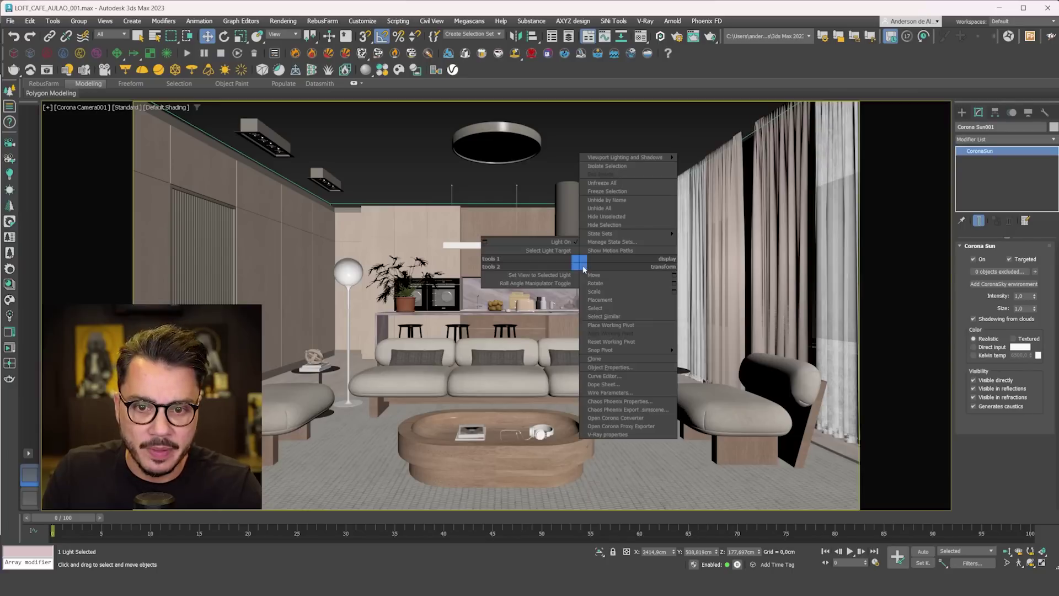
left_click(573, 230)
key("t")
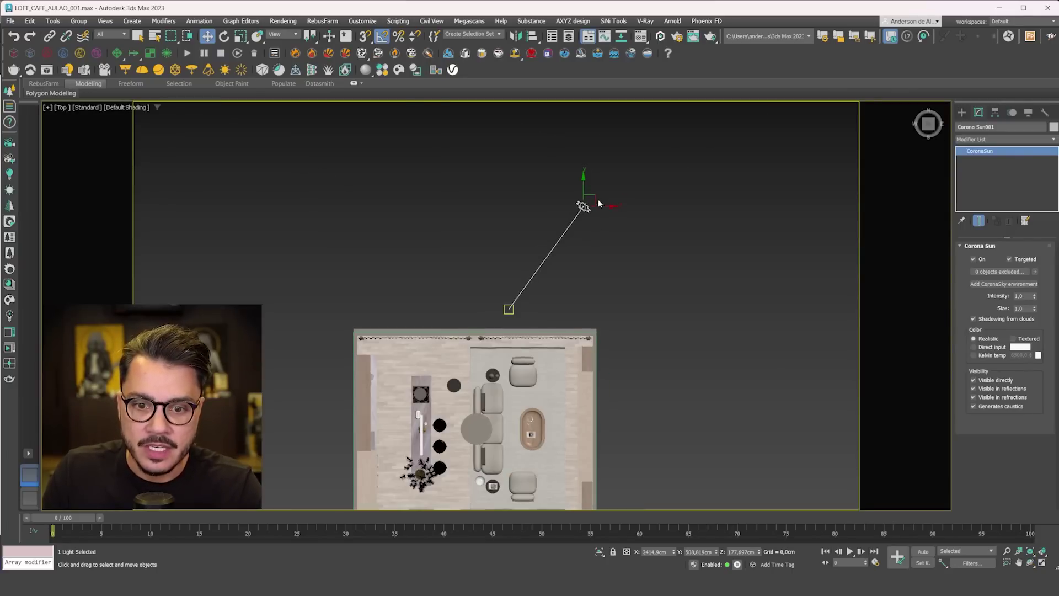
left_click_drag(583, 206, 605, 209)
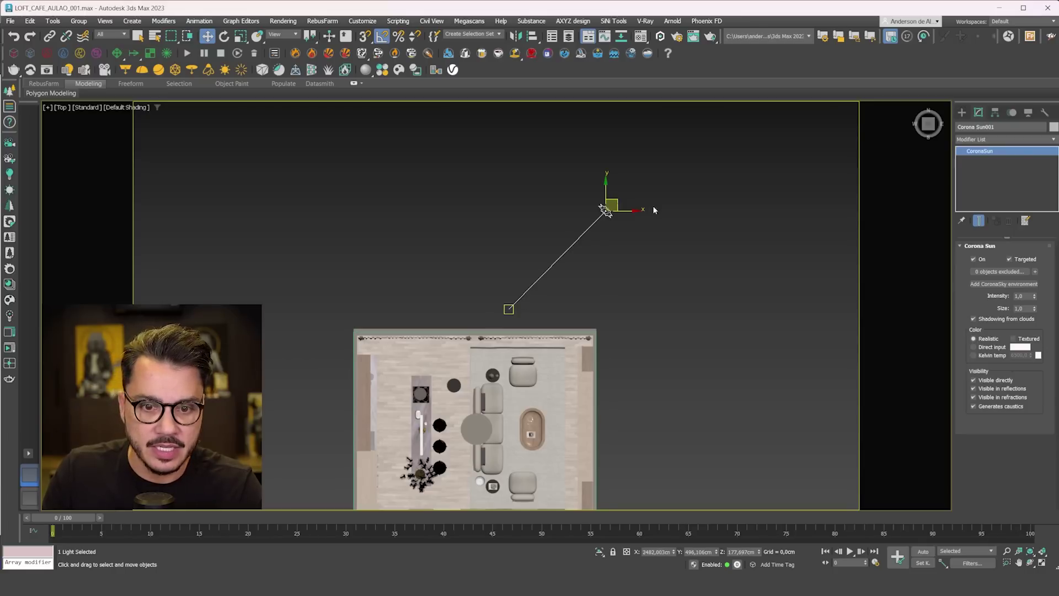
left_click_drag(613, 198, 624, 161)
middle_click_drag(624, 161, 560, 176, "alt")
key("c")
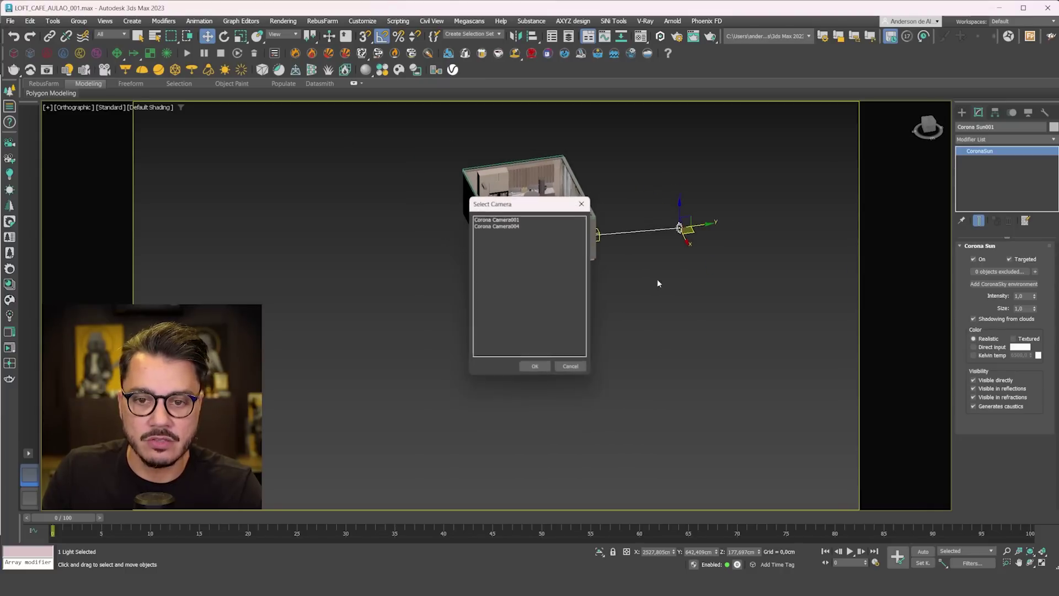
double_click(510, 220)
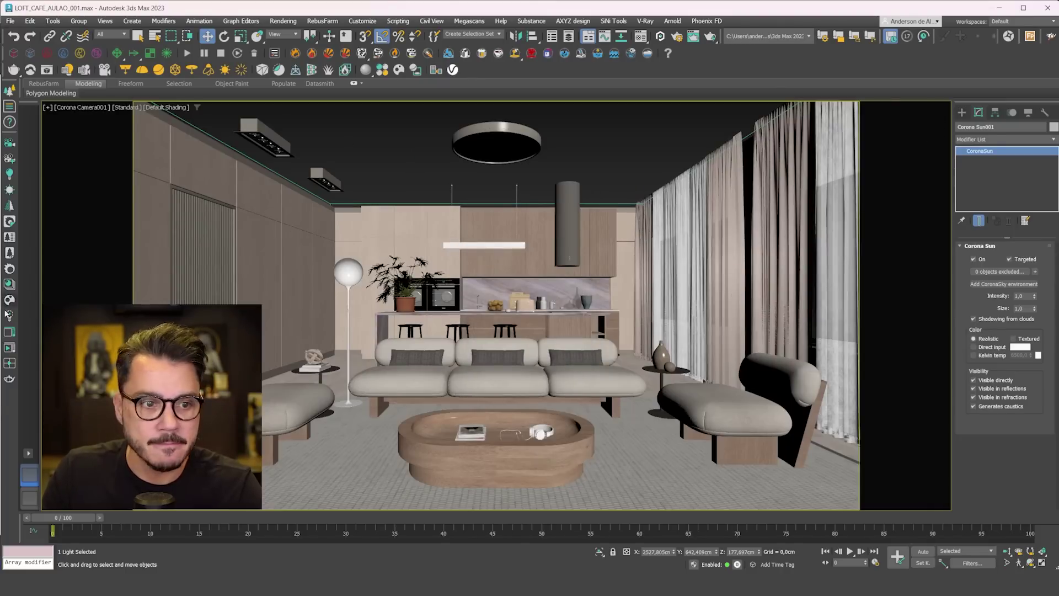
- Render the camera view interactively, examine the sunlight falling on the sofa, and move the frame buffer clear of the light's parameters
key("shift+q")
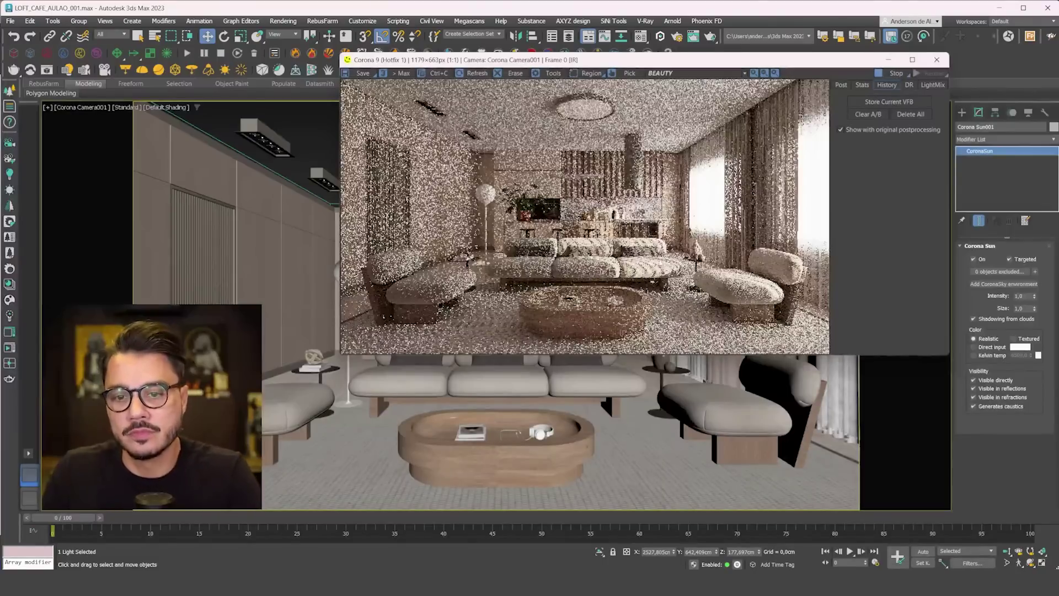
scroll(637, 224, "up", 1)
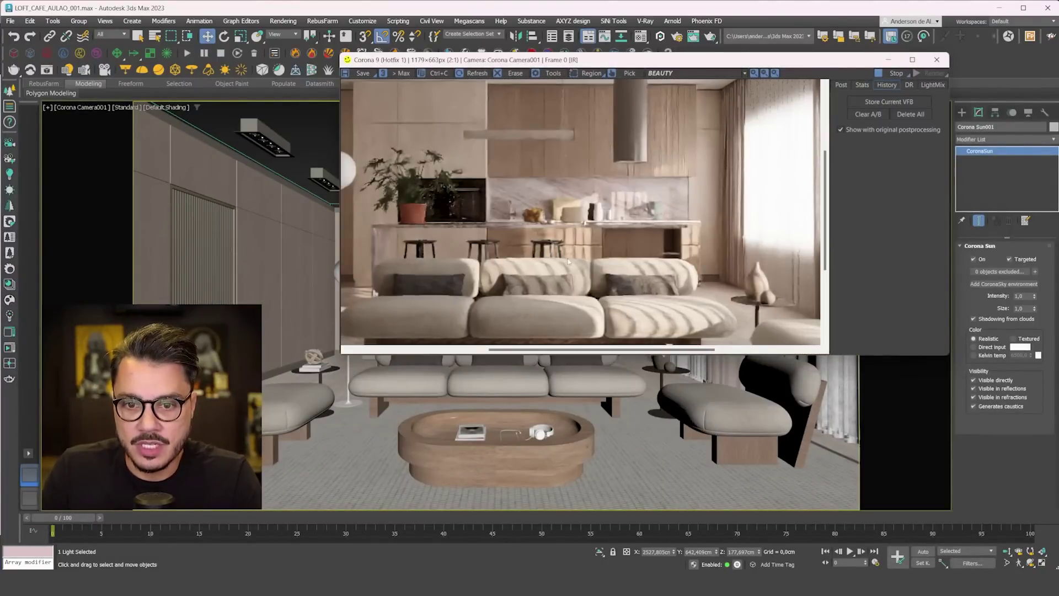
scroll(634, 298, "down", 1)
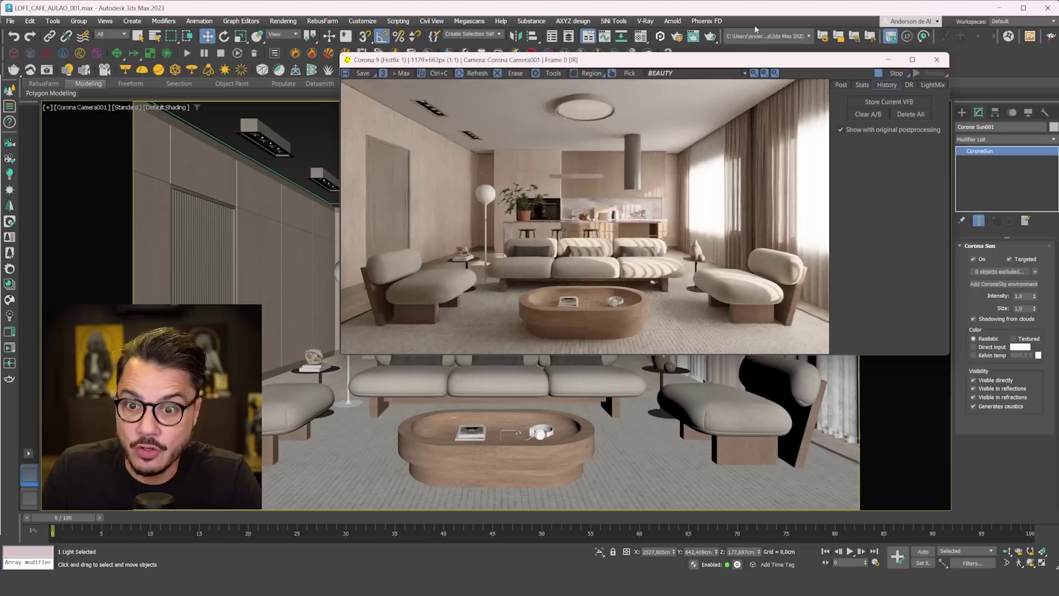
left_click_drag(747, 63, 667, 55)
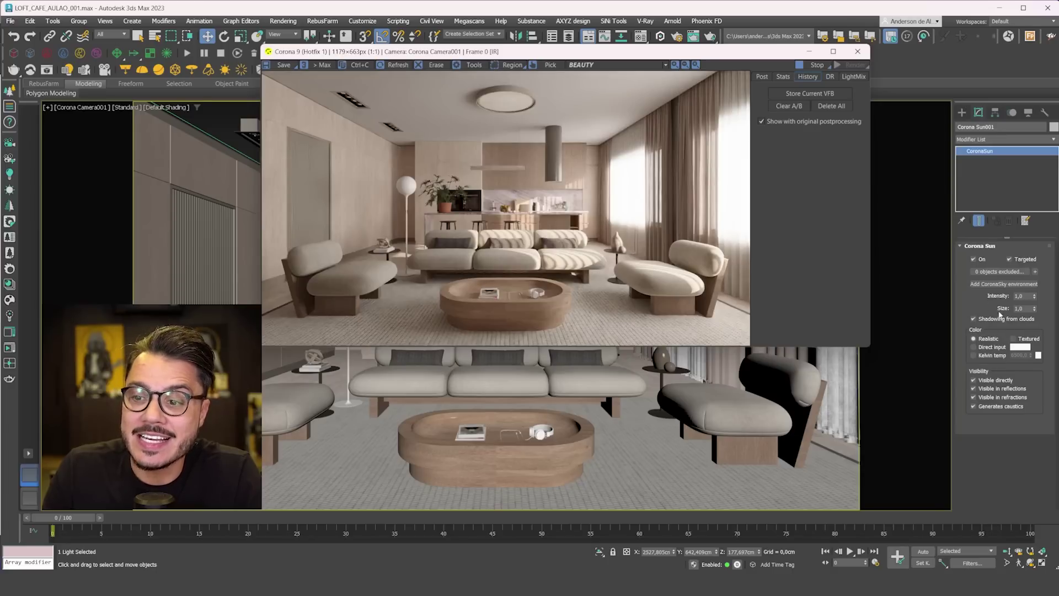
- Turn the Corona Sun off and on again to compare the interactive render with and without direct sunlight
double_click(1027, 297)
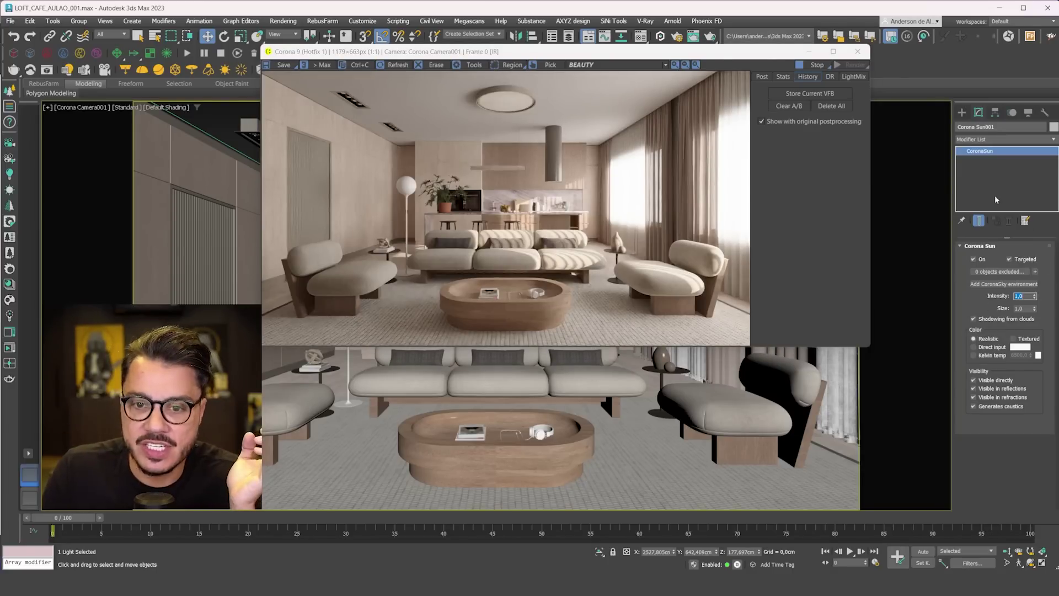
left_click(973, 259)
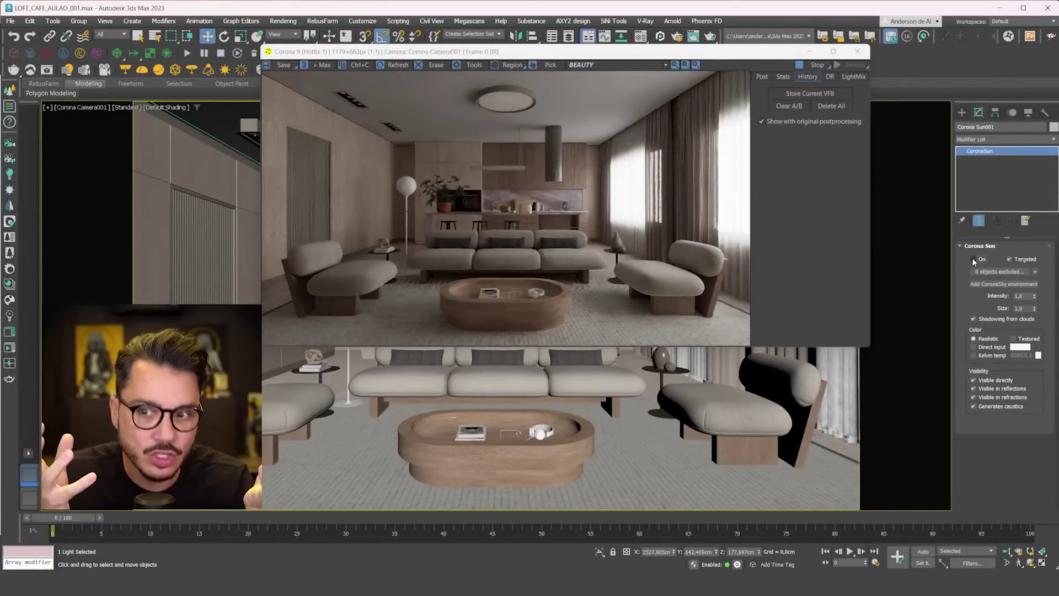
left_click(973, 259)
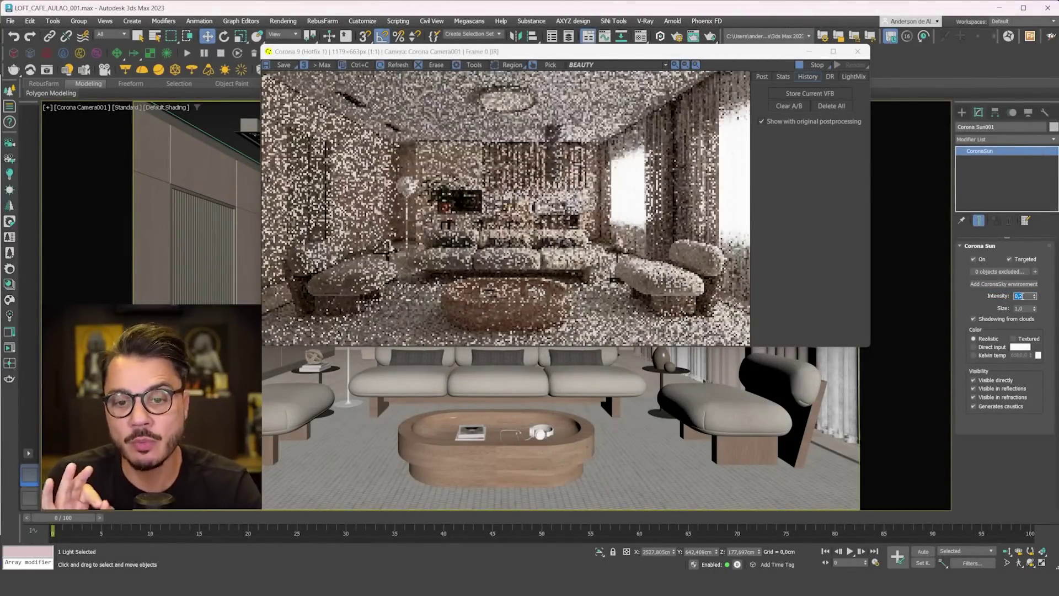
- Try Corona Sun intensities of 0.4, 3 and 5 while the interactive render updates
type("0,4")
key("Return")
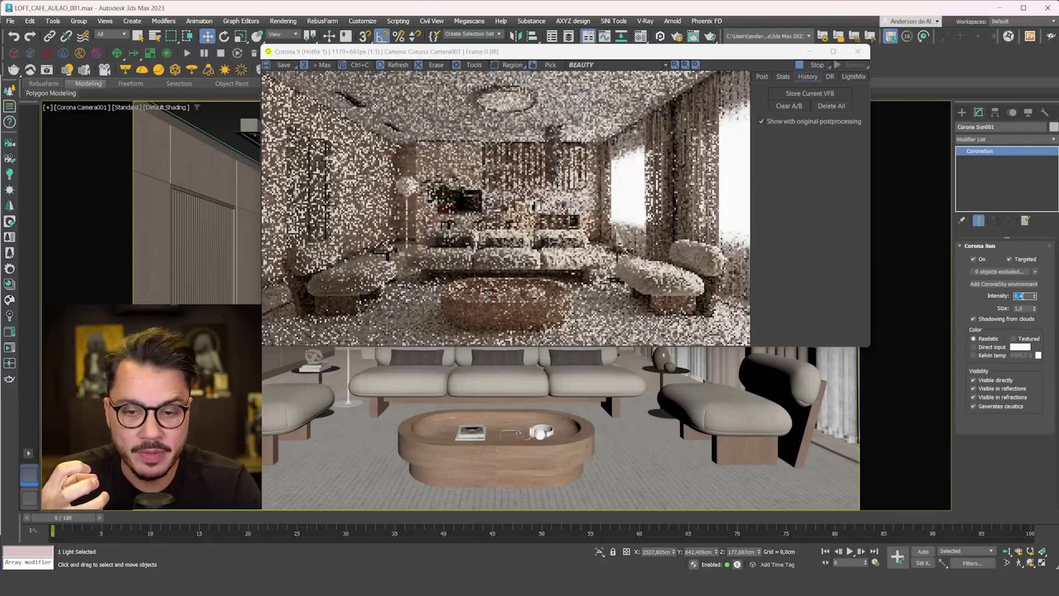
type("3,0")
key("Return")
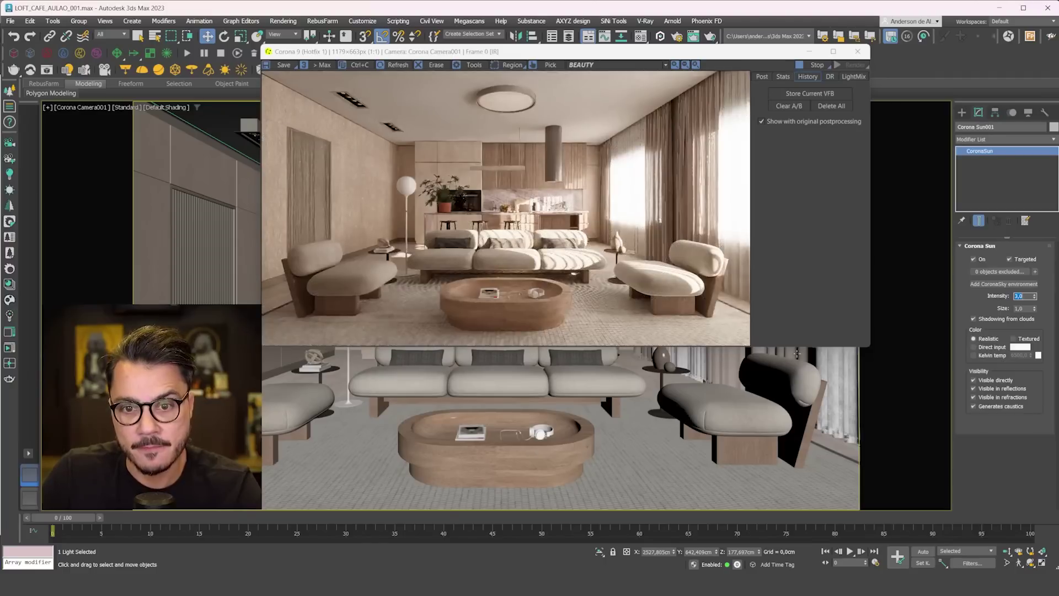
type("5,0")
key("Return")
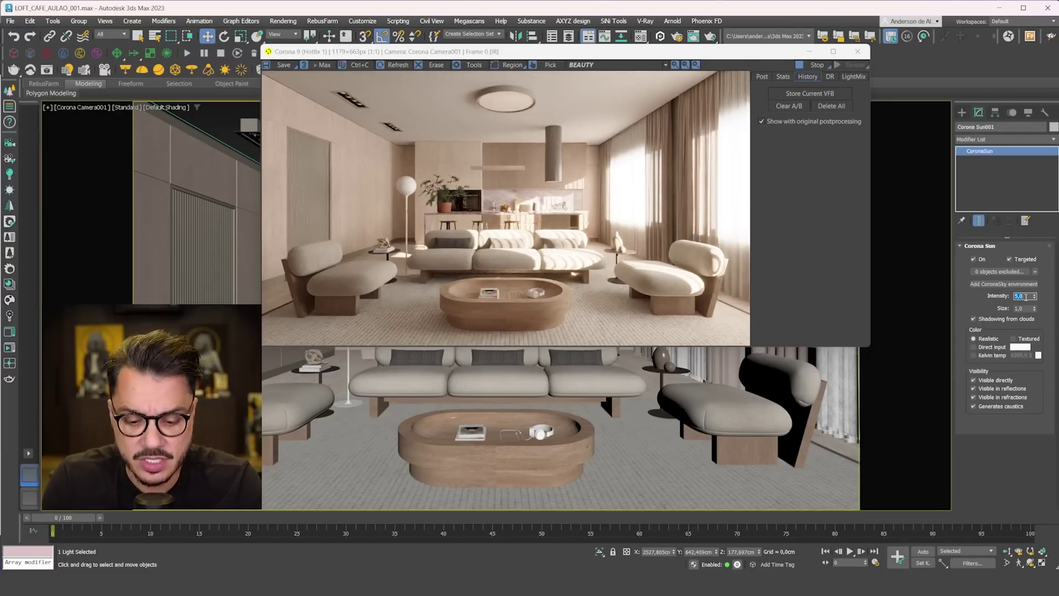
- Set the Corona Sun intensity to 0.3 and inspect the shadows on the sofa and armchair in the interactive render
key("Return")
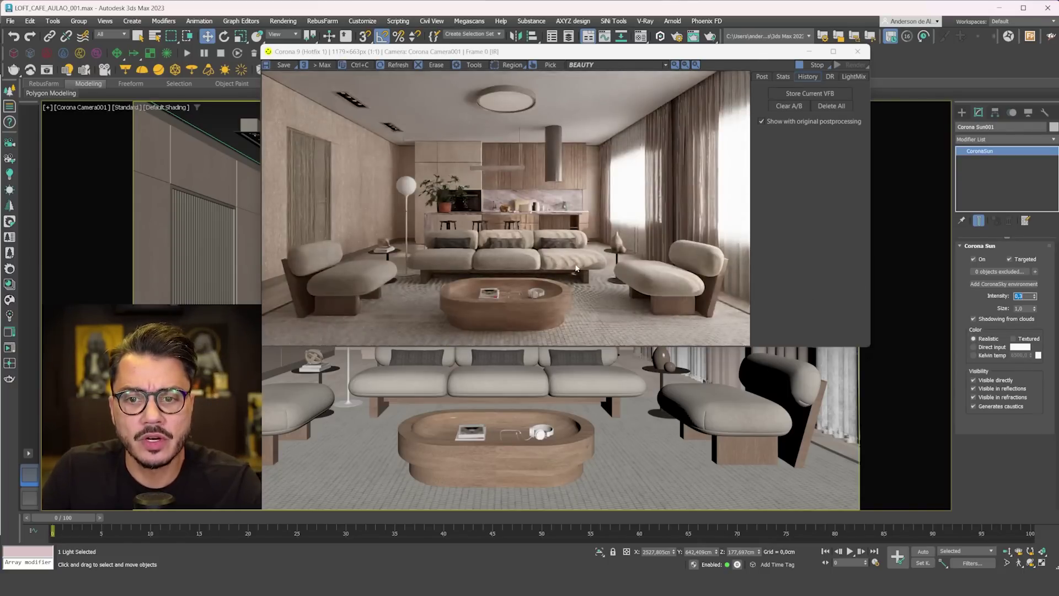
scroll(576, 269, "up", 1)
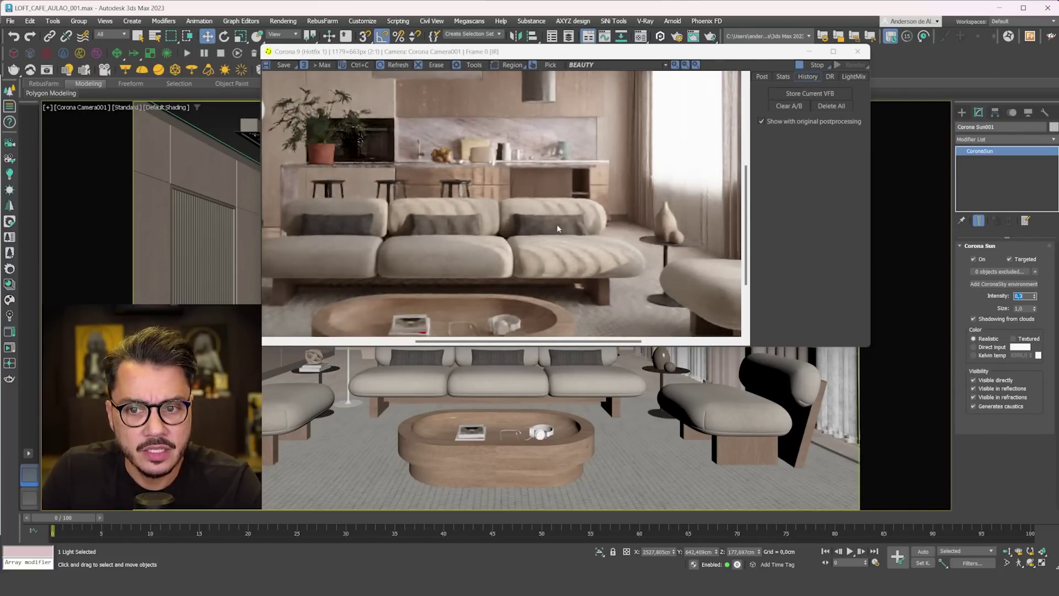
scroll(494, 147, "down", 1)
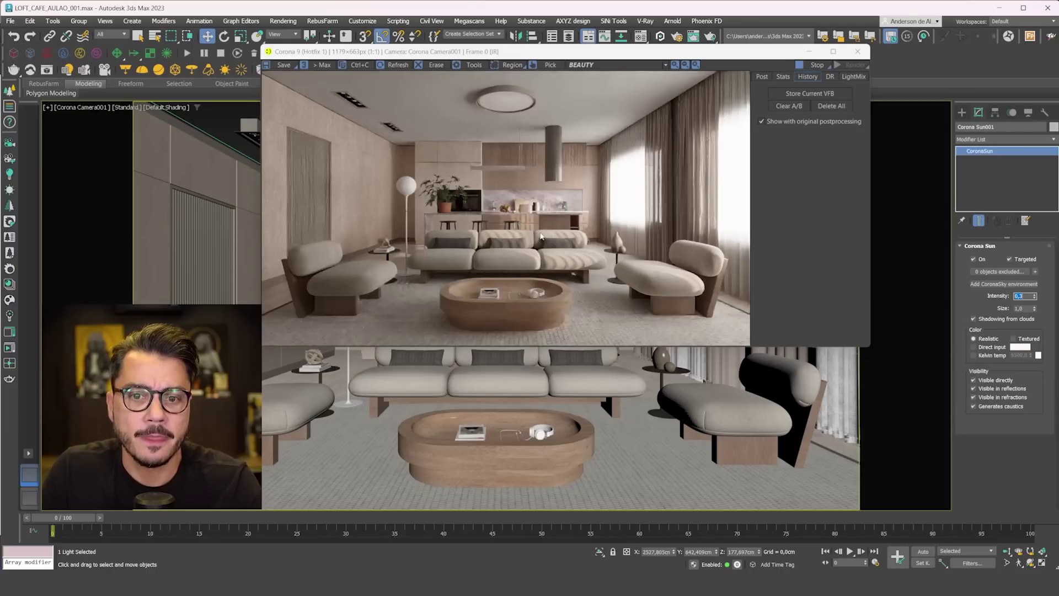
scroll(414, 250, "up", 1)
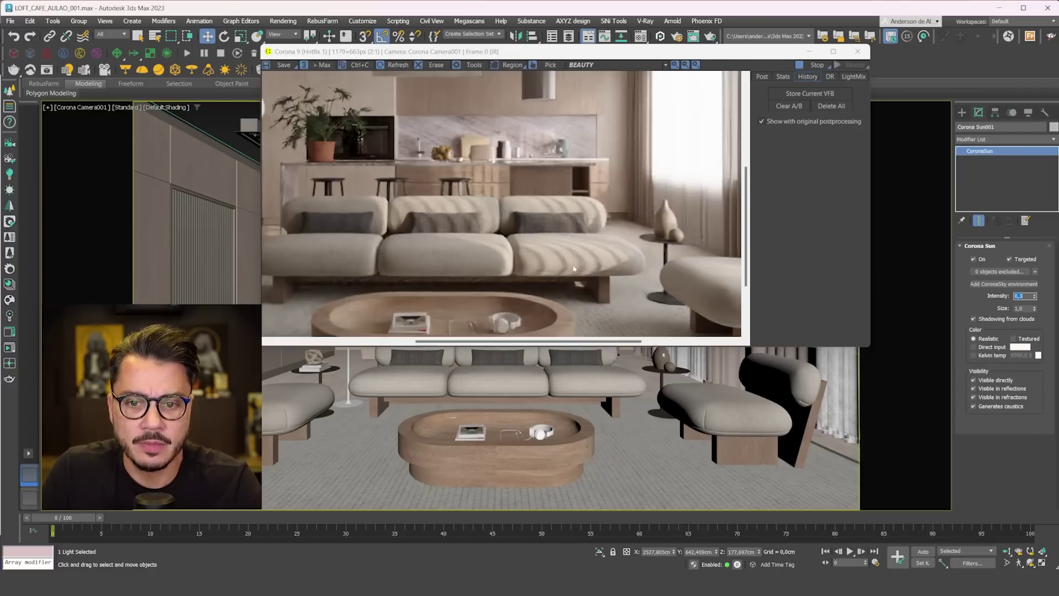
scroll(414, 249, "down", 1)
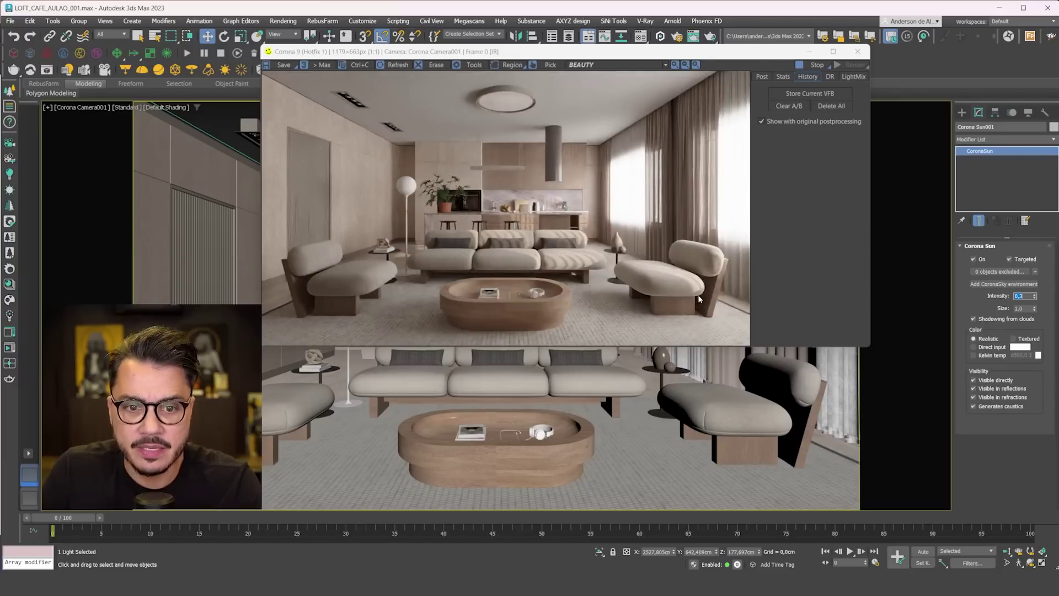
scroll(699, 299, "up", 2)
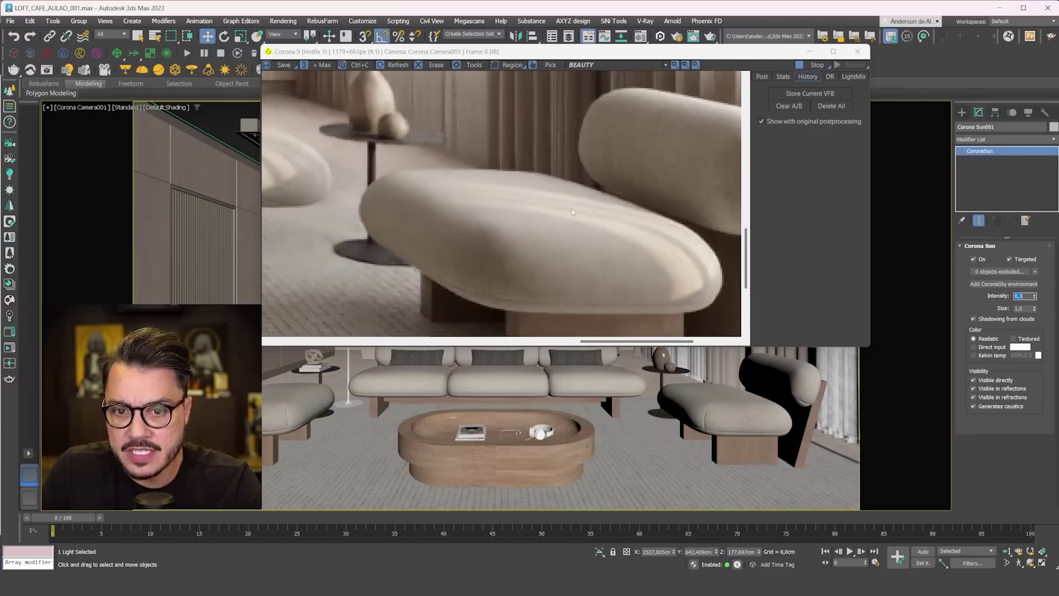
scroll(572, 211, "down", 2)
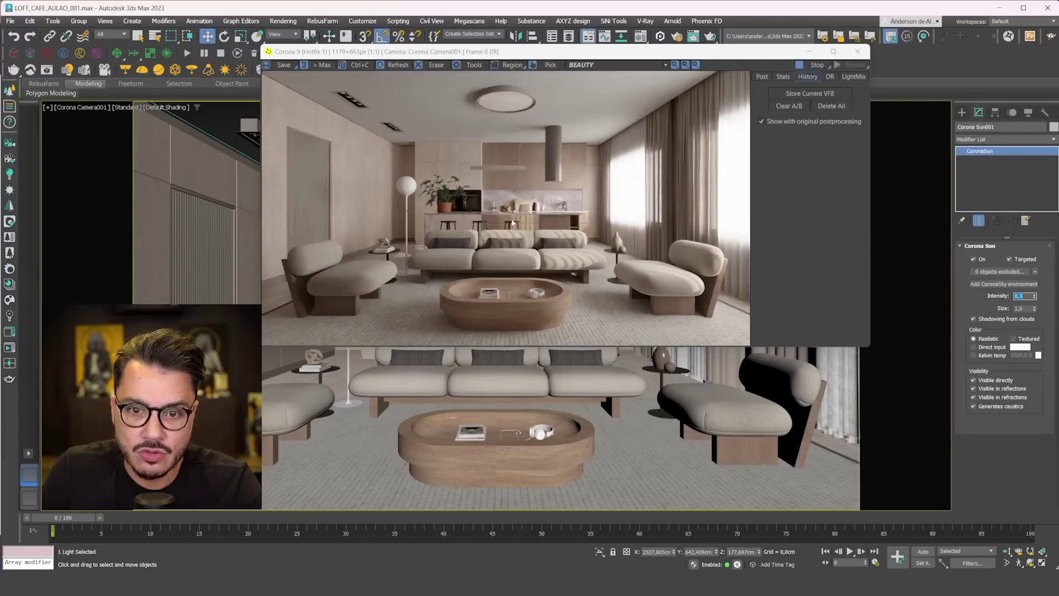
- Set the Corona Sun size to 4 and inspect the shadow edges on the sofa and armchair in the interactive render
double_click(1021, 308)
type("4")
key("Return")
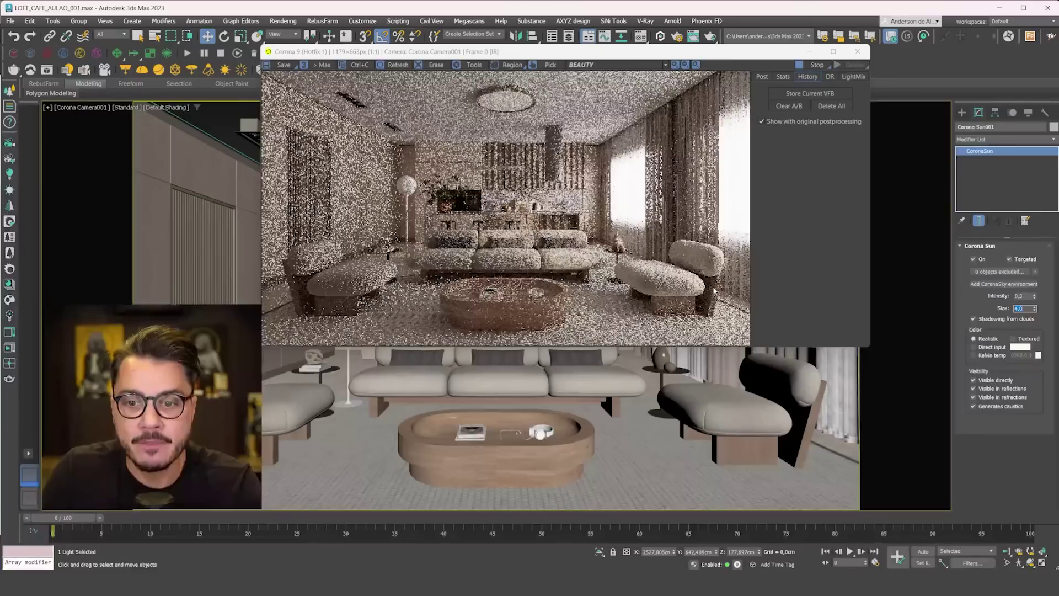
scroll(703, 293, "up", 1)
scroll(703, 293, "down", 1)
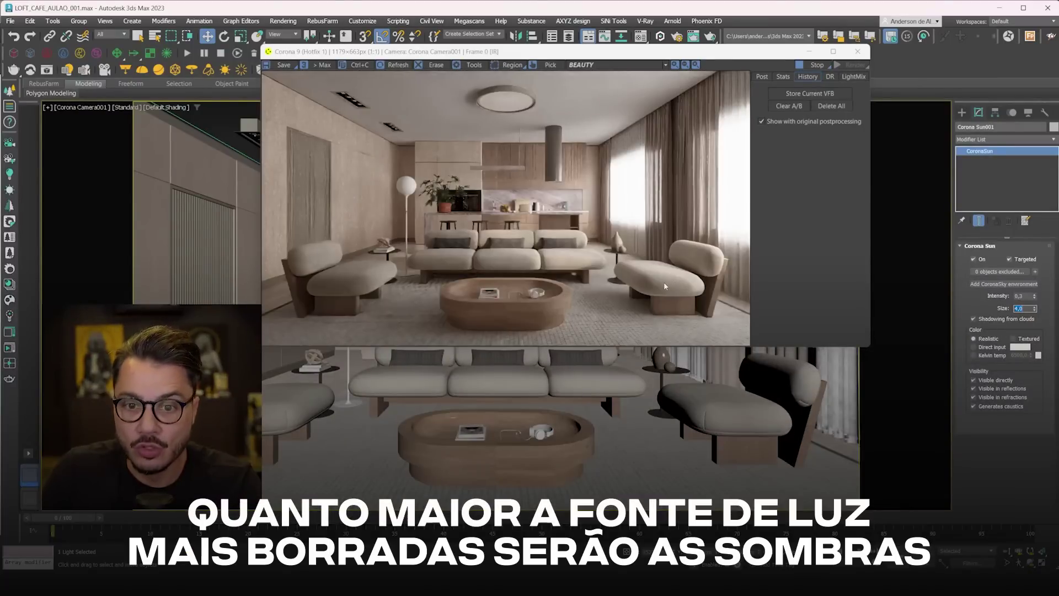
scroll(663, 282, "up", 1)
scroll(463, 230, "up", 1)
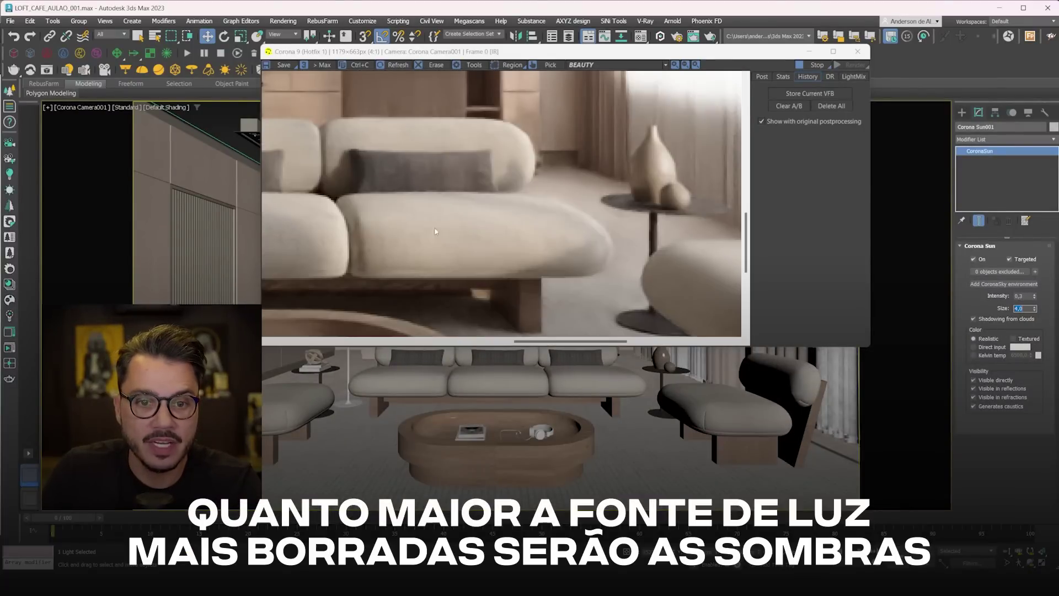
scroll(524, 249, "down", 1)
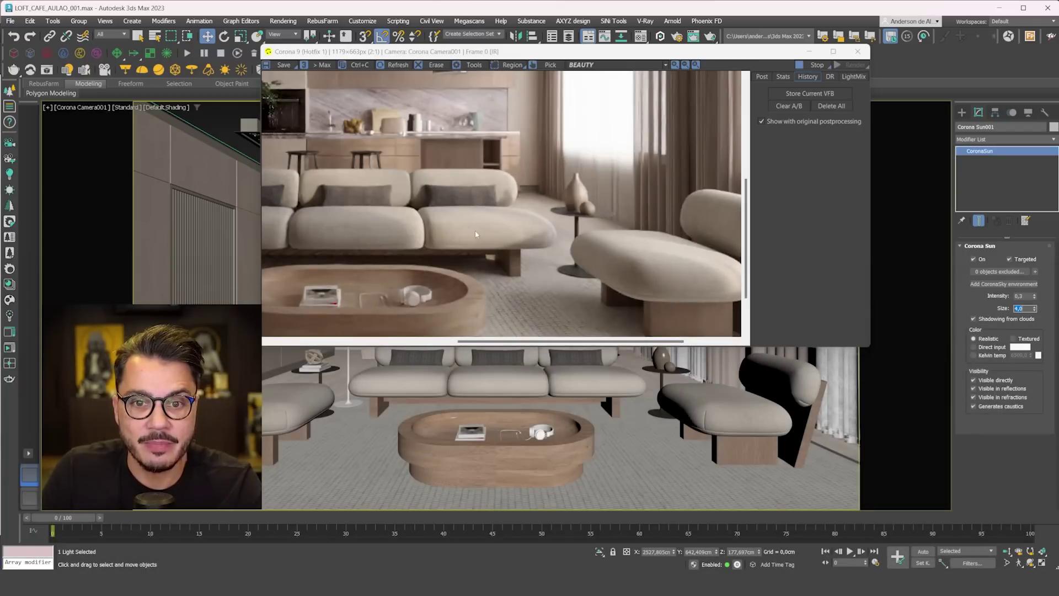
scroll(476, 234, "down", 1)
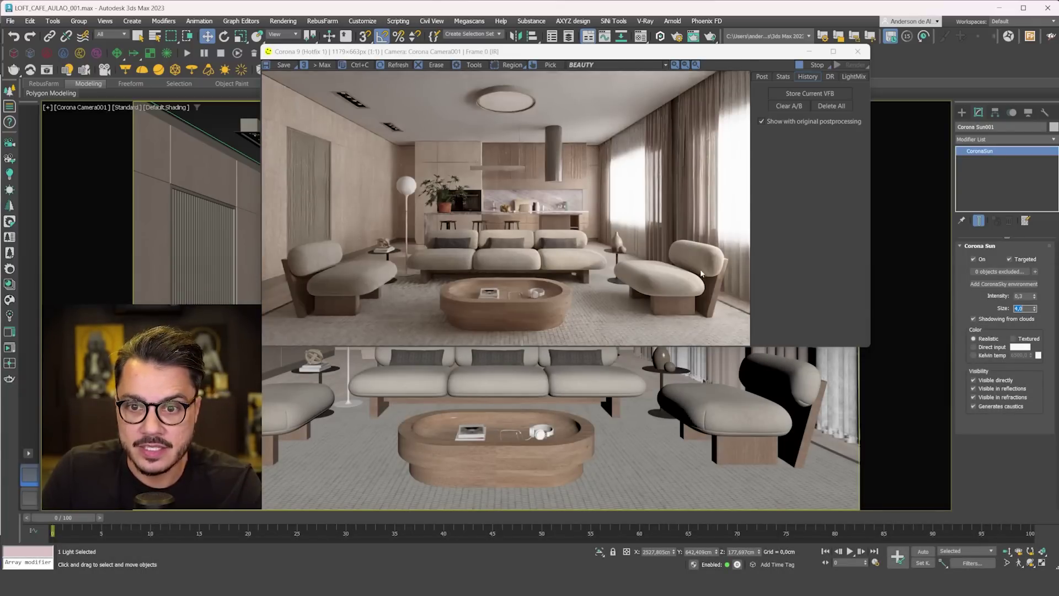
scroll(561, 266, "up", 1)
scroll(550, 240, "down", 1)
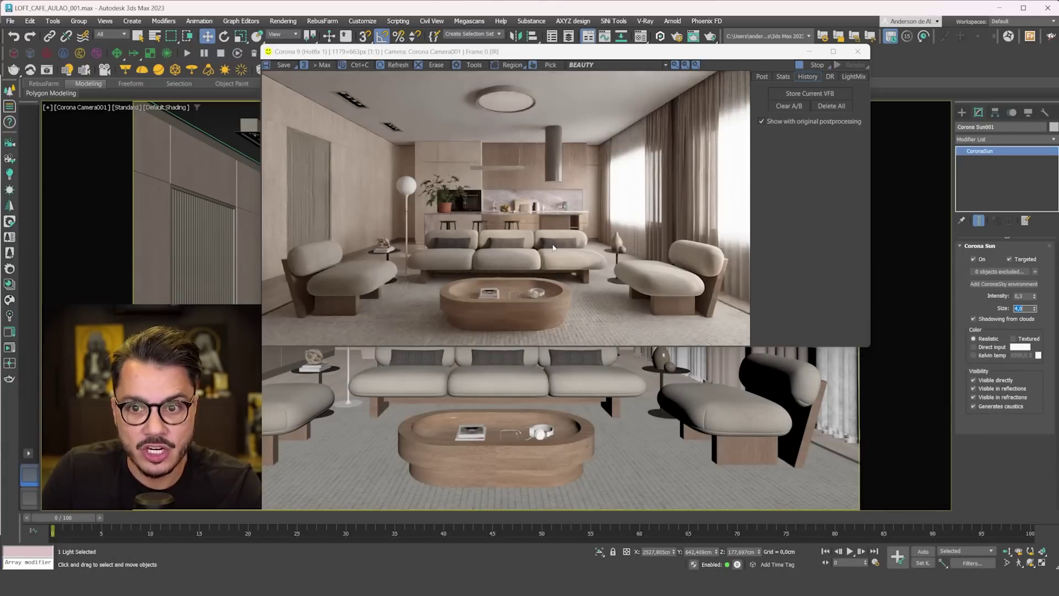
- Set the Corona Sun intensity to 0.2 and close the frame buffer
left_click(1026, 296)
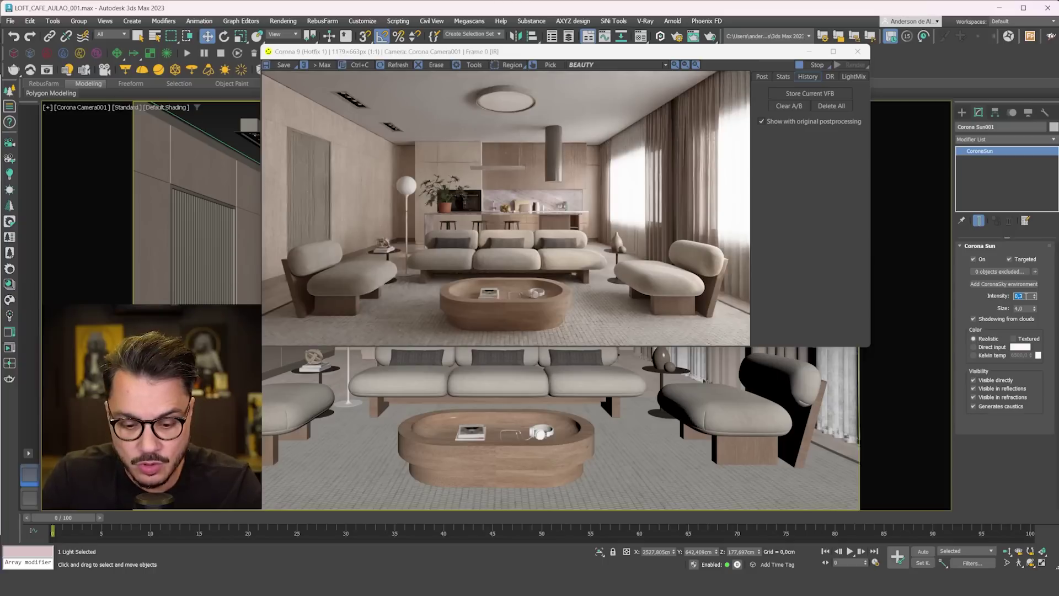
type("0,2")
key("Return")
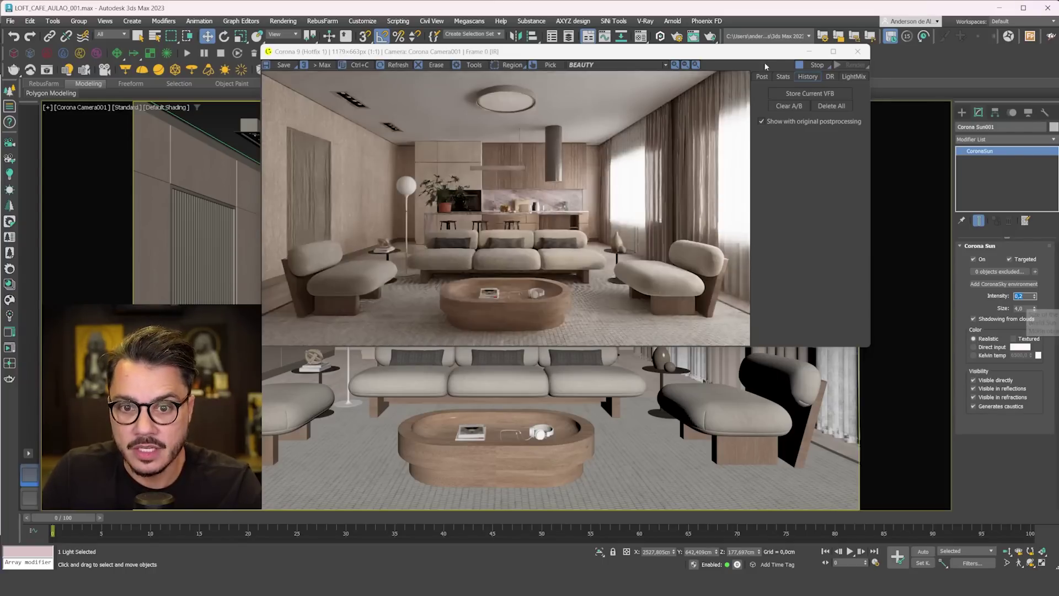
left_click(857, 51)
- Lower Corona Sun001 along the Z axis to a height of about 119 cm in an orthographic view
right_click(543, 269)
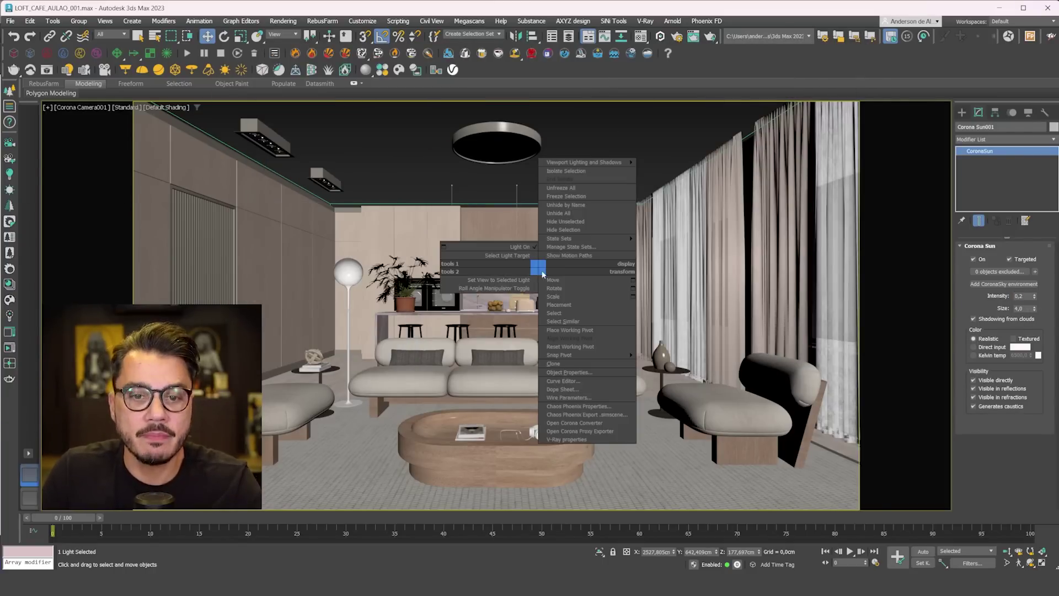
key("t")
middle_click_drag(603, 254, 631, 239, "alt")
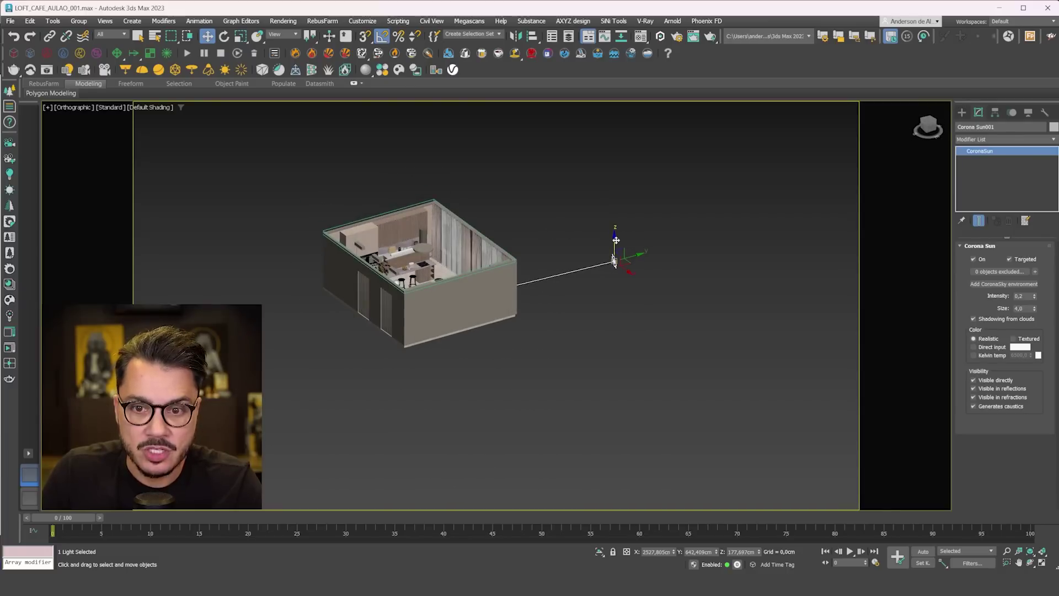
left_click_drag(616, 240, 618, 250)
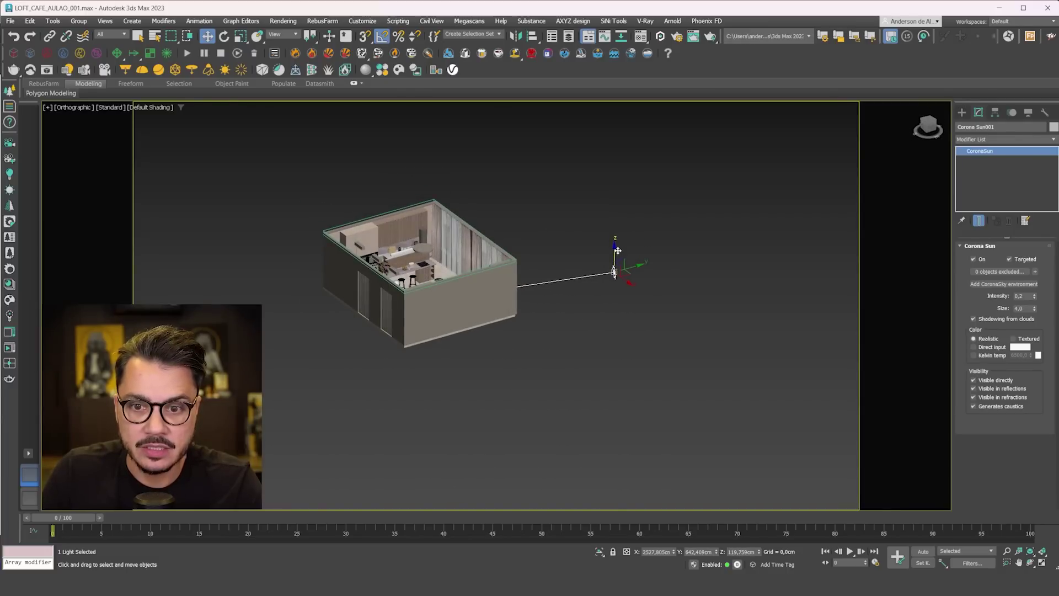
- Move Corona Sun001 in the top view to about X 2467 cm, Y 605 cm, and switch back to the Corona Camera001 view
key("t")
key("z")
scroll(602, 263, "down", 4)
left_click_drag(618, 214, 604, 209)
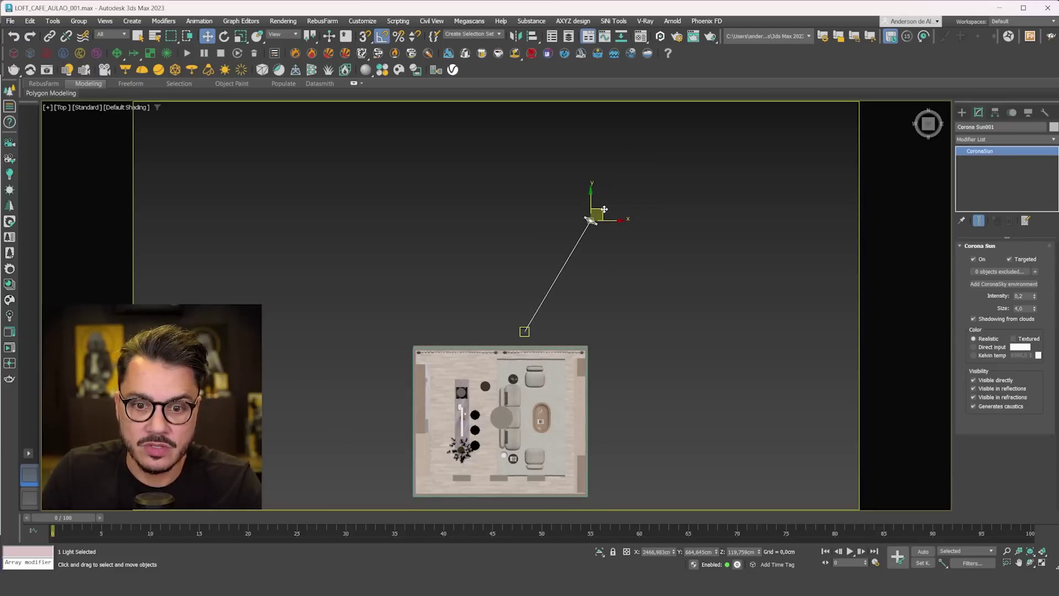
key("c")
double_click(527, 220)
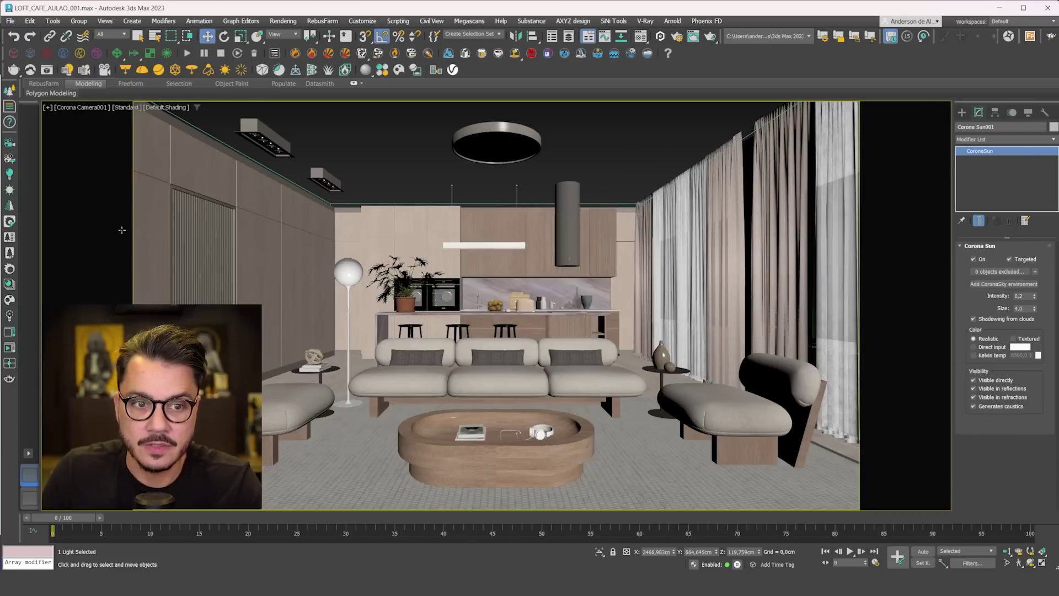
- Start an interactive render, inspect the sunlight on the wall by the side table and on the sofa, and close the frame buffer
left_click(9, 347)
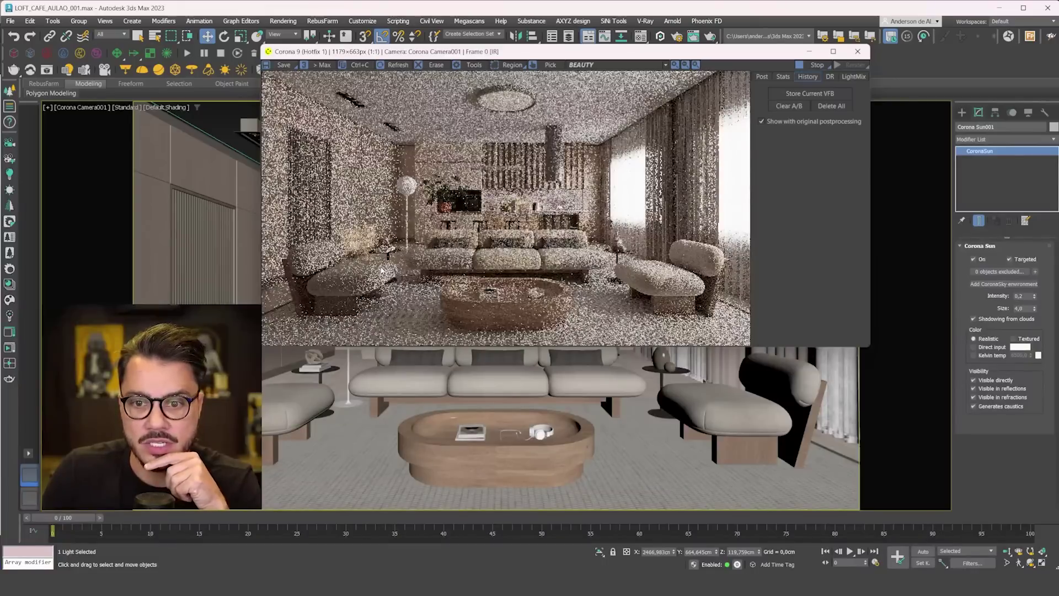
scroll(355, 250, "up", 2)
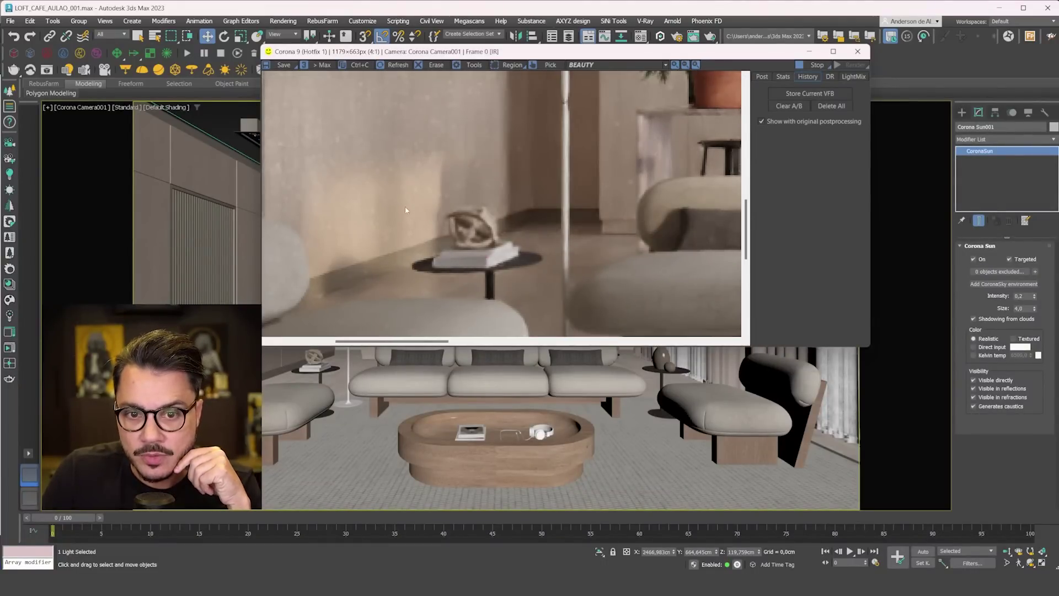
scroll(373, 268, "down", 2)
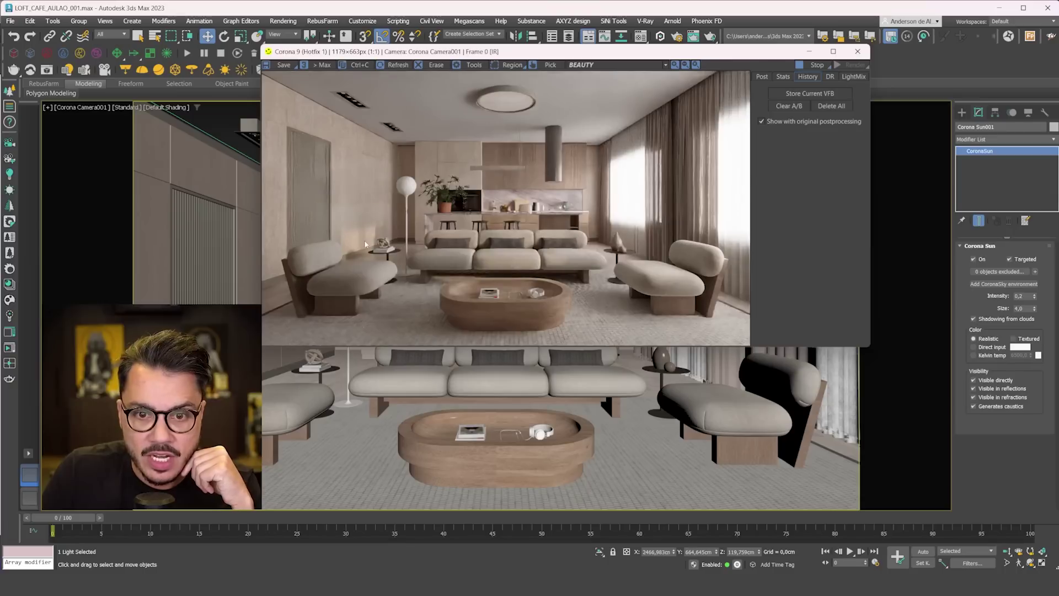
scroll(556, 263, "up", 2)
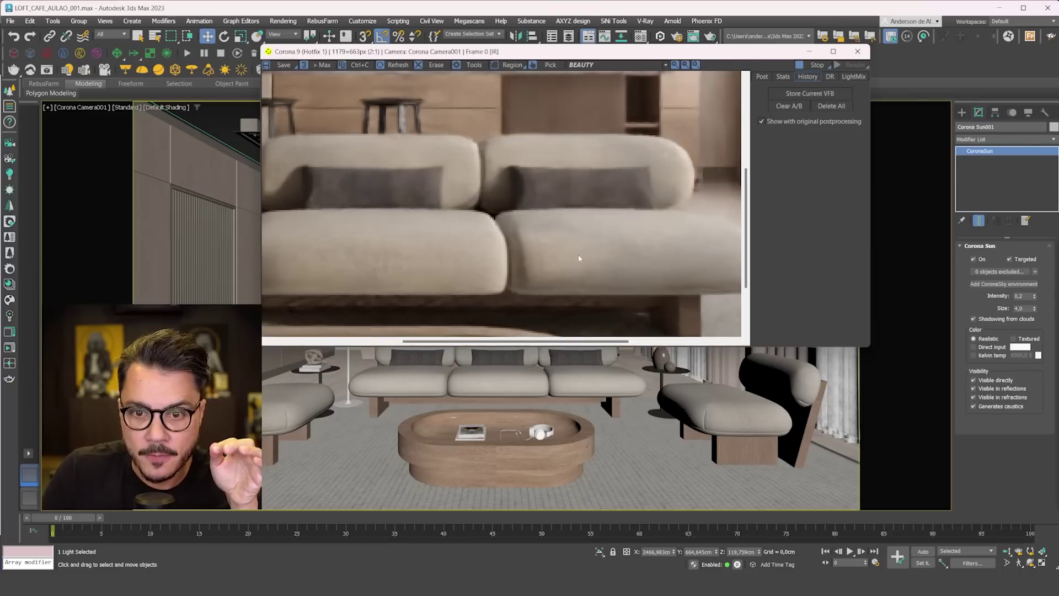
scroll(576, 237, "down", 2)
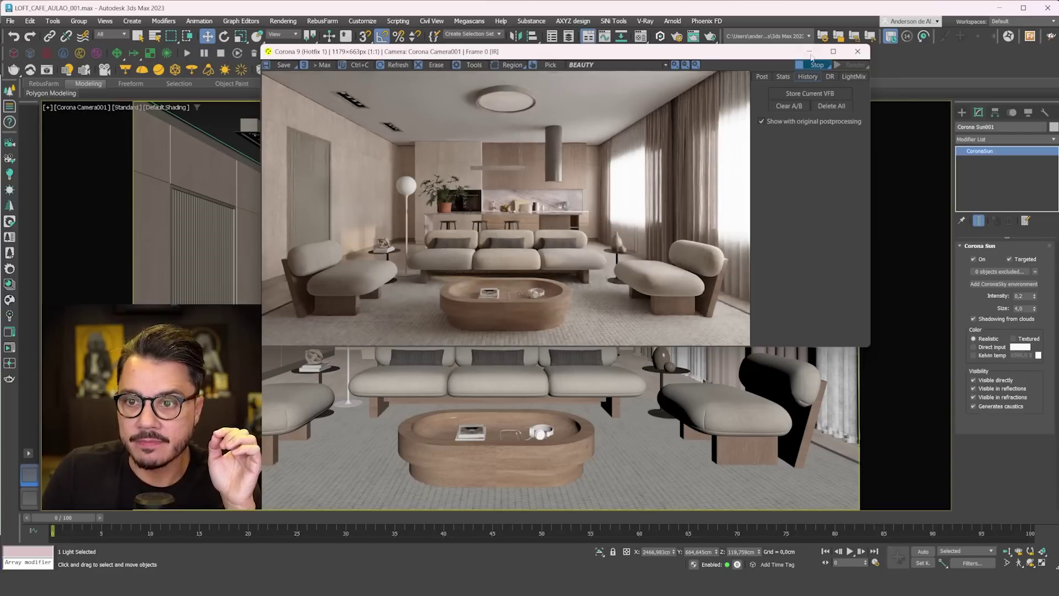
left_click(858, 51)
- Move Corona Sun001 in the top view to about X 2575 cm, Y 602 cm, and return to the Corona Camera001 view
right_click(499, 221)
left_click(481, 269)
key("t")
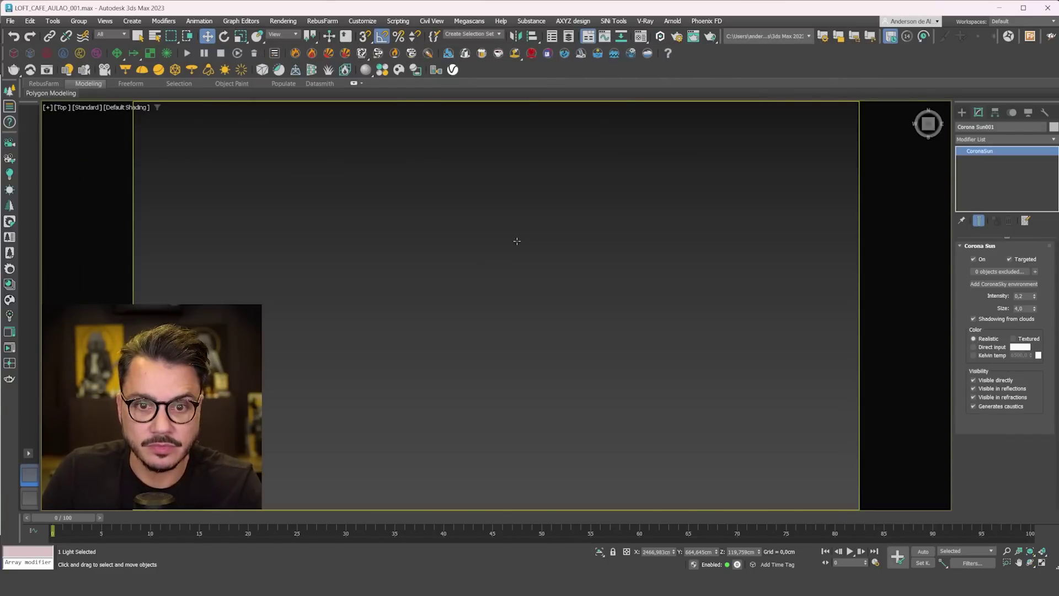
key("z")
scroll(598, 178, "down", 2)
left_click_drag(598, 179, 637, 194)
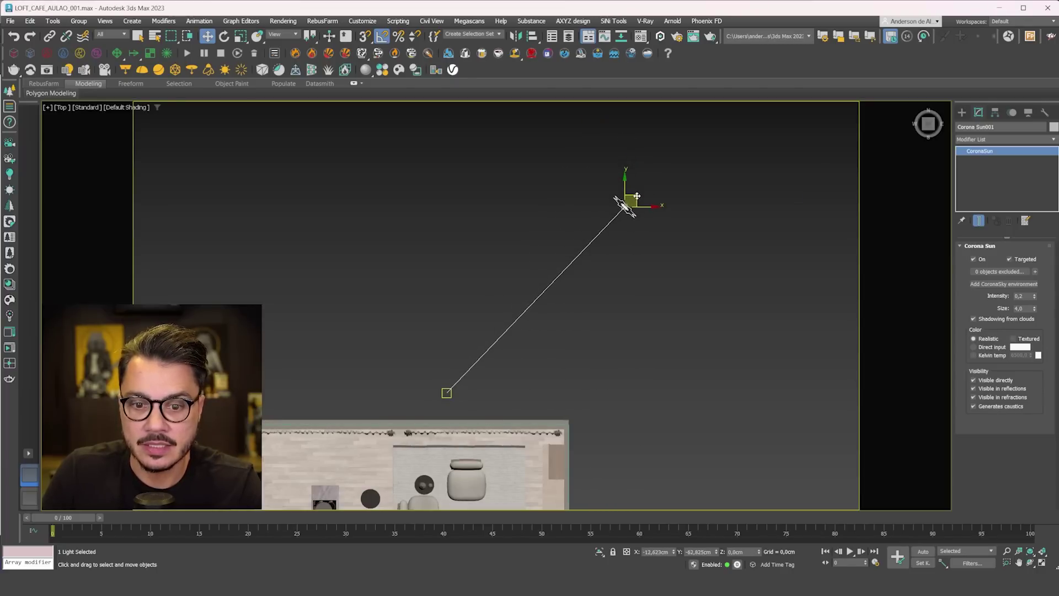
middle_click_drag(601, 308, 566, 304)
key("c")
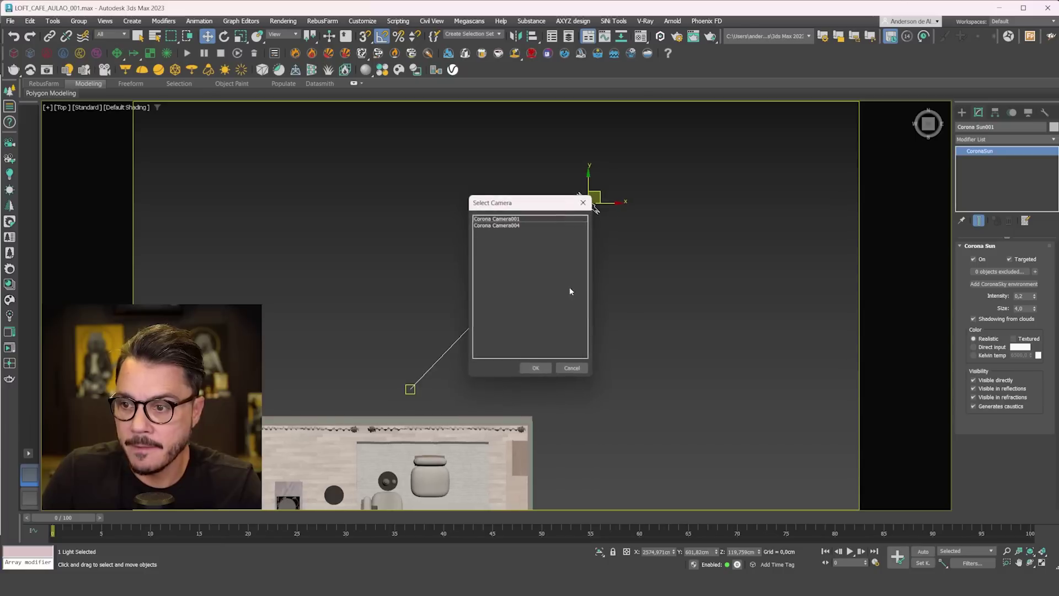
left_click(537, 217)
double_click(537, 217)
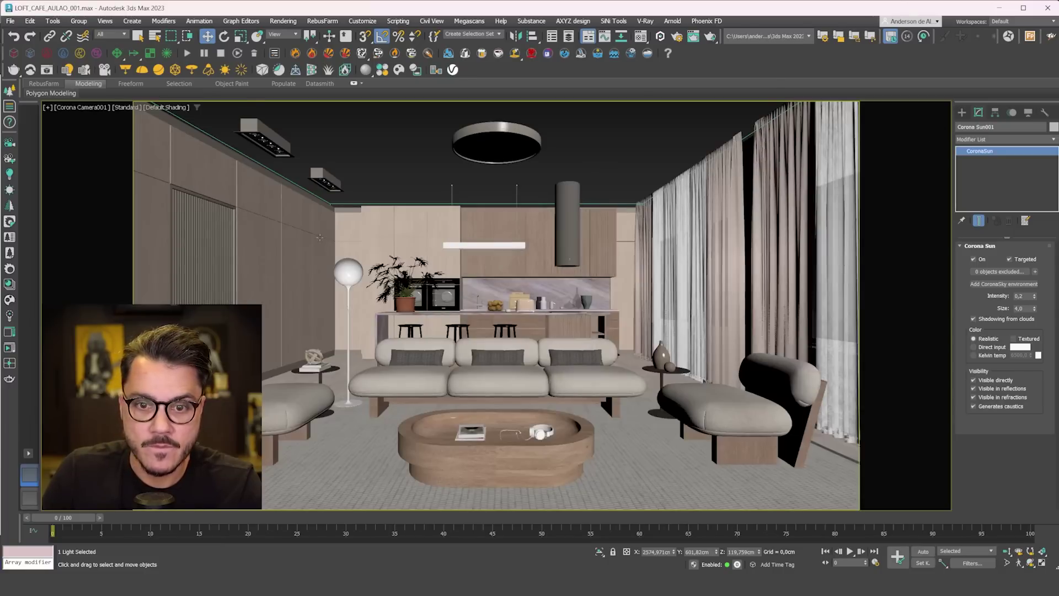
- Start an interactive render and set the Corona Sun size to 2
left_click(10, 347)
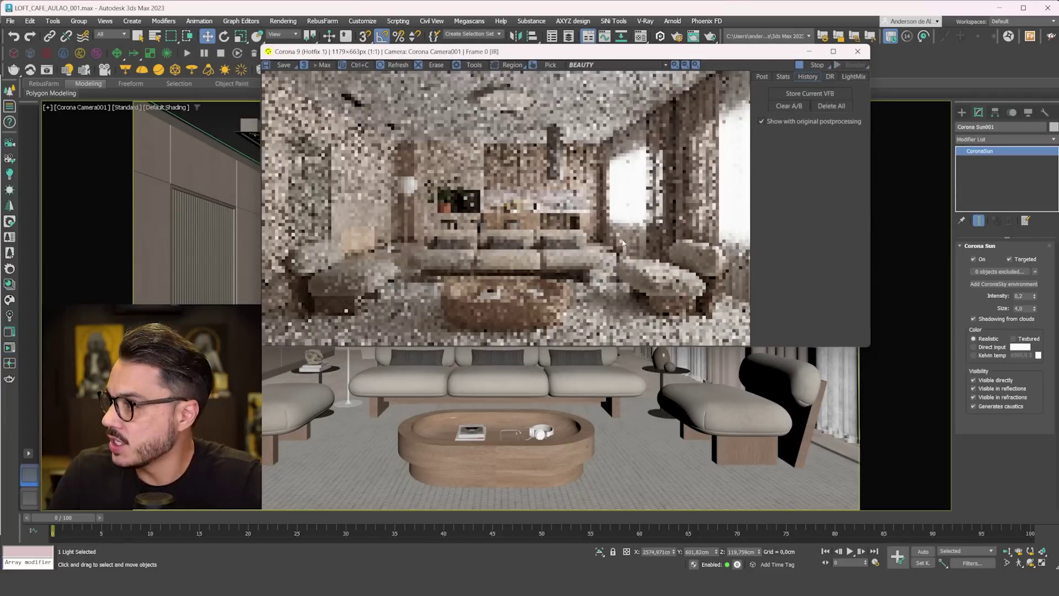
double_click(1024, 308)
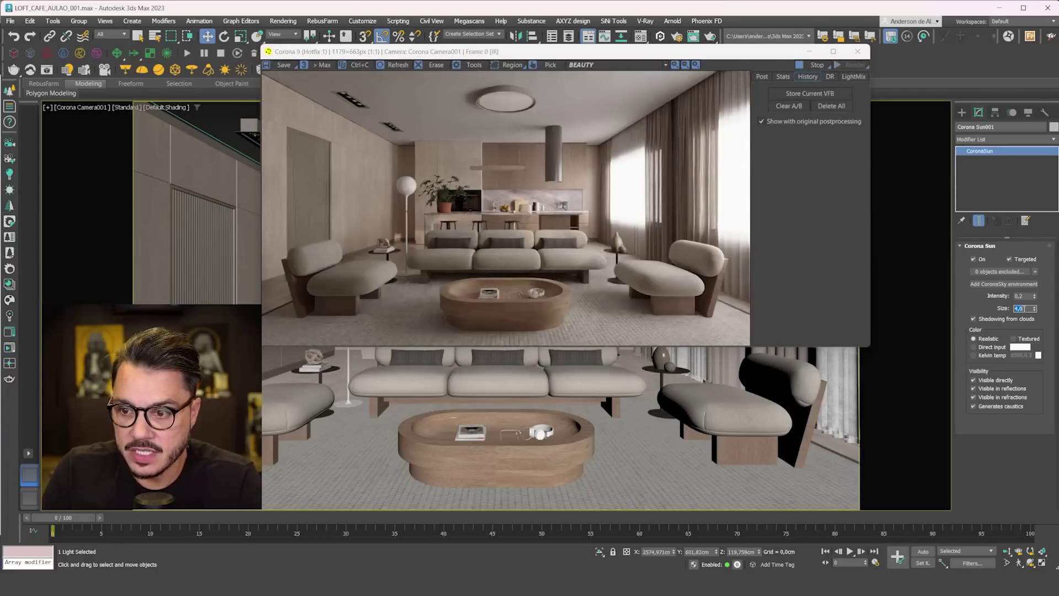
type("2")
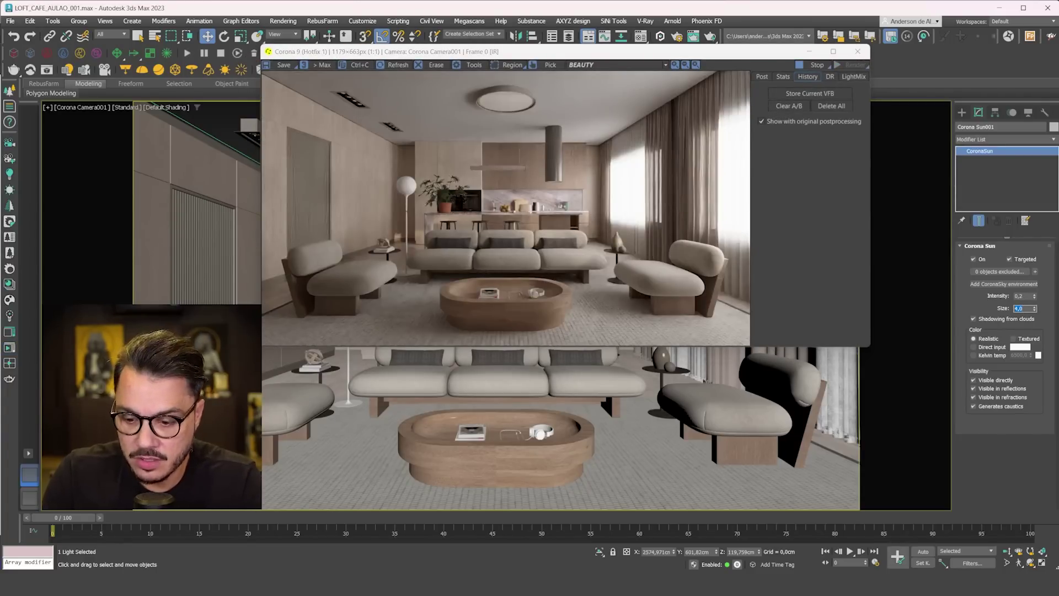
key("Return")
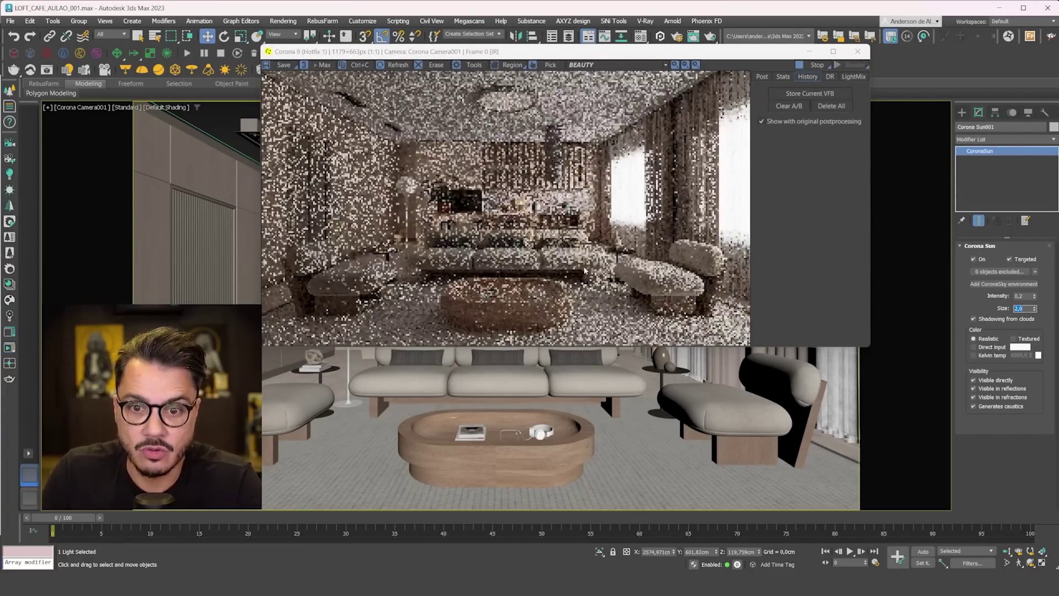
- Inspect the light and shadows around the sofa in the render, stop rendering and minimize the frame buffer
scroll(585, 270, "up", 2)
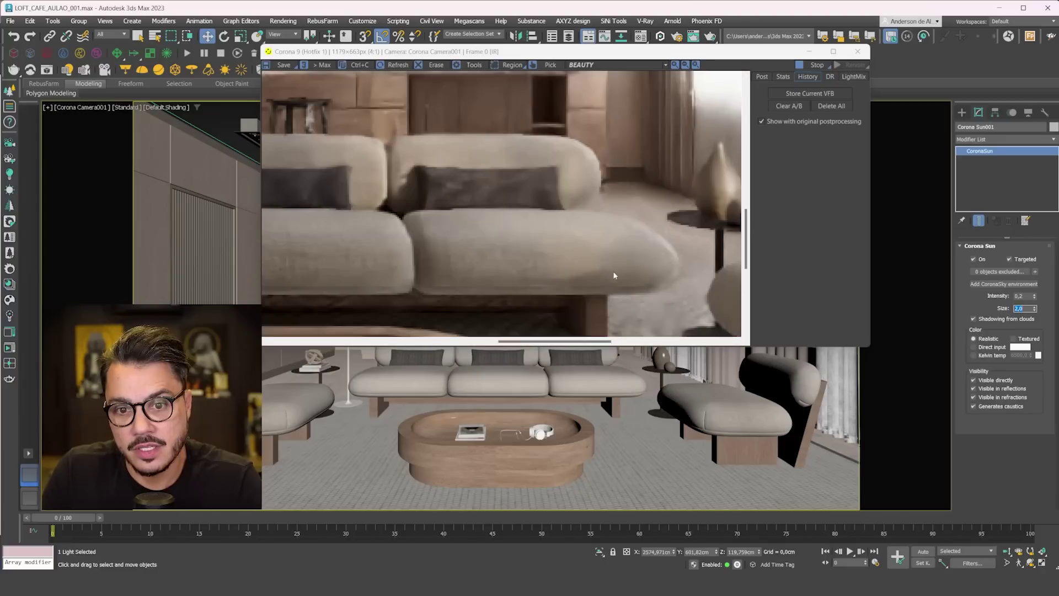
scroll(531, 142, "down", 2)
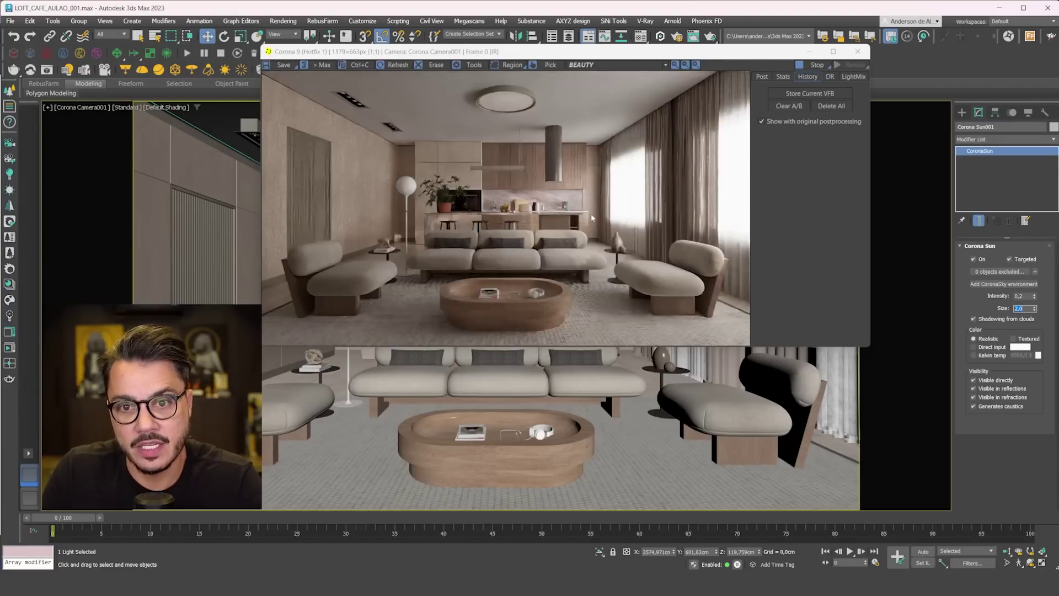
scroll(535, 215, "up", 1)
scroll(535, 215, "down", 1)
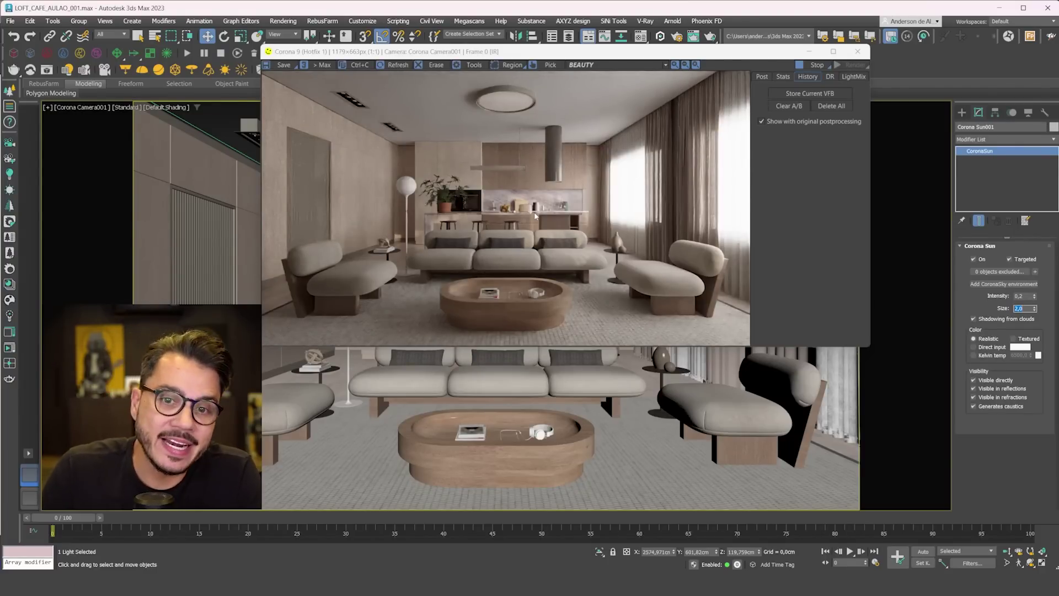
left_click(816, 65)
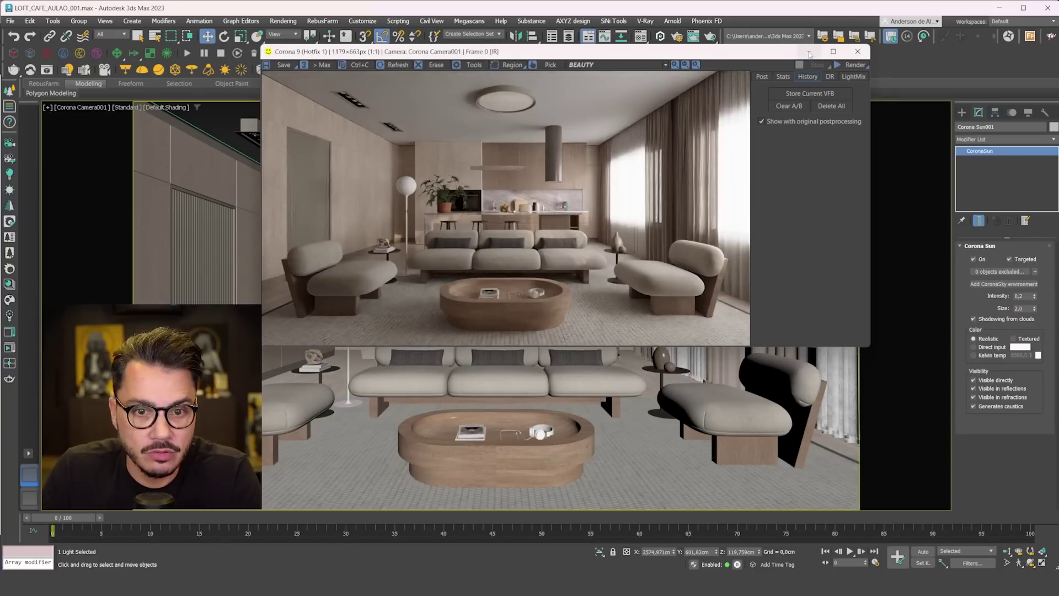
left_click(810, 54)
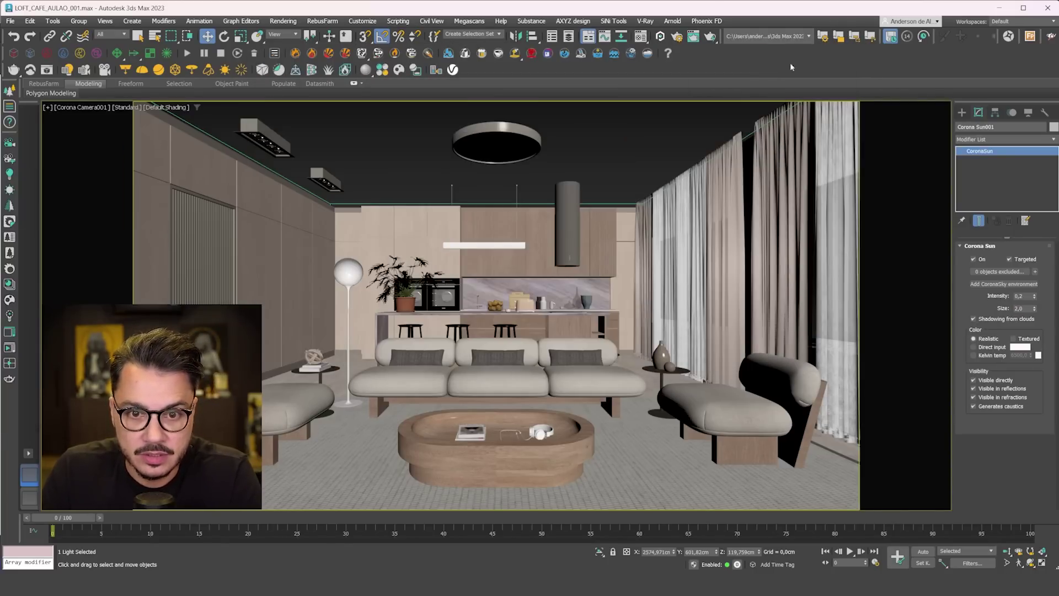
- Move Corona Sun001 in the top view to about X 2359 cm, Y 665 cm, and return to the Corona Camera001 view
right_click(581, 209)
key("f")
scroll(551, 257, "down", 5)
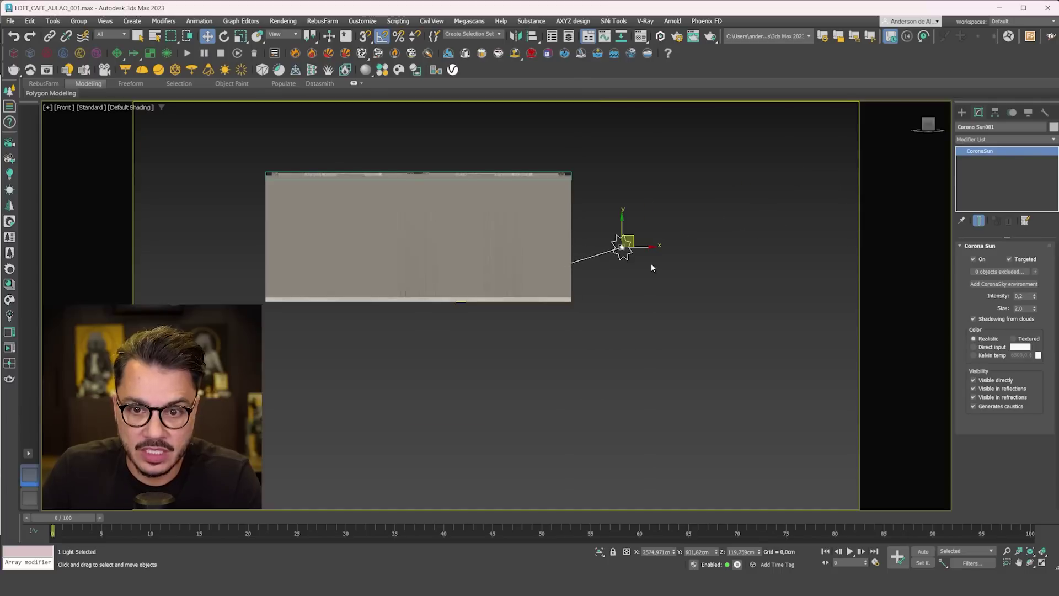
key("t")
scroll(631, 232, "down", 3)
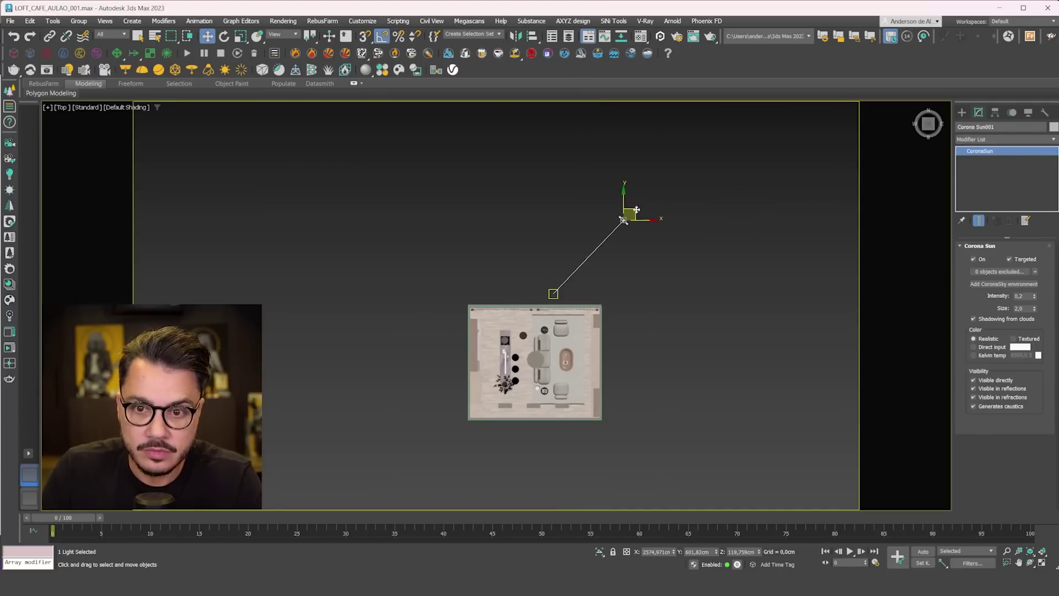
left_click_drag(636, 212, 595, 196)
mouse_move(620, 226)
middle_mouse_down("alt")
mouse_move(627, 244)
mouse_move(618, 236)
middle_mouse_up("alt")
key("c")
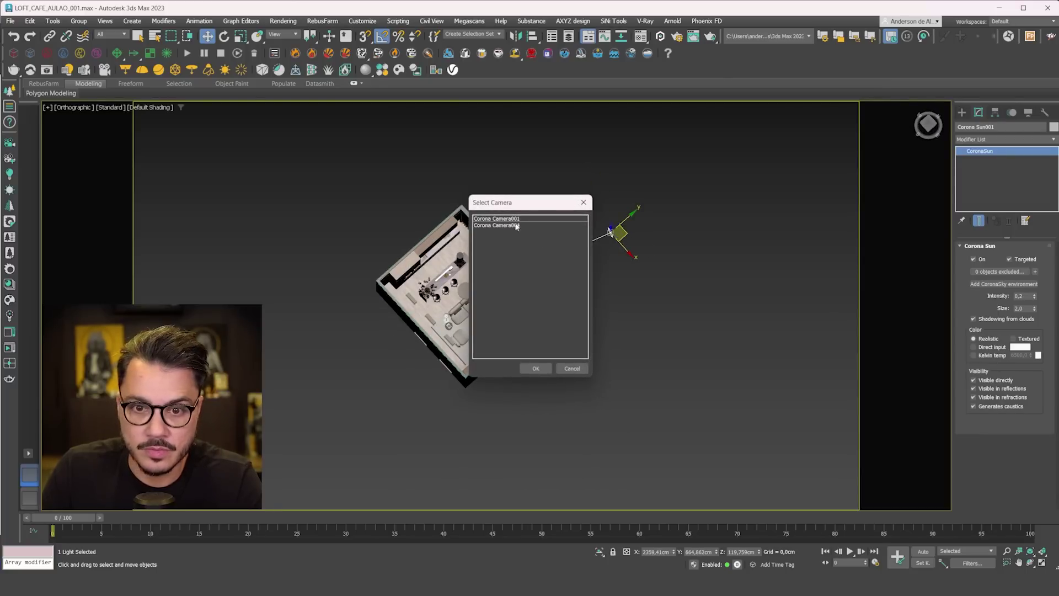
double_click(519, 217)
- Run an interactive render and examine the sunlight on the side wall, armchair, sofa and kitchen counter
left_click(9, 349)
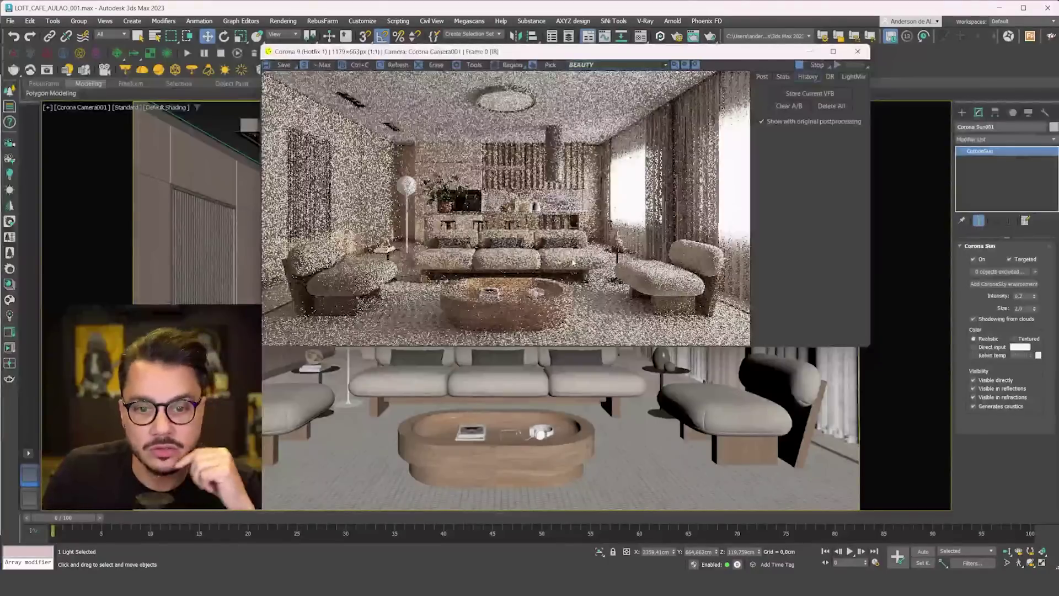
scroll(342, 245, "up", 1)
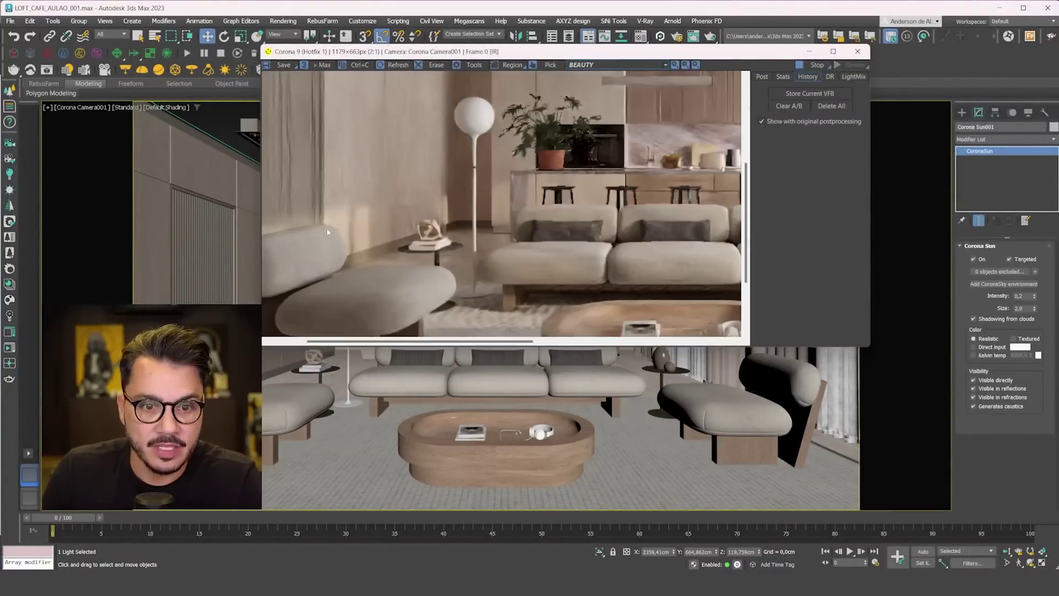
scroll(554, 275, "up", 1)
scroll(605, 280, "down", 2)
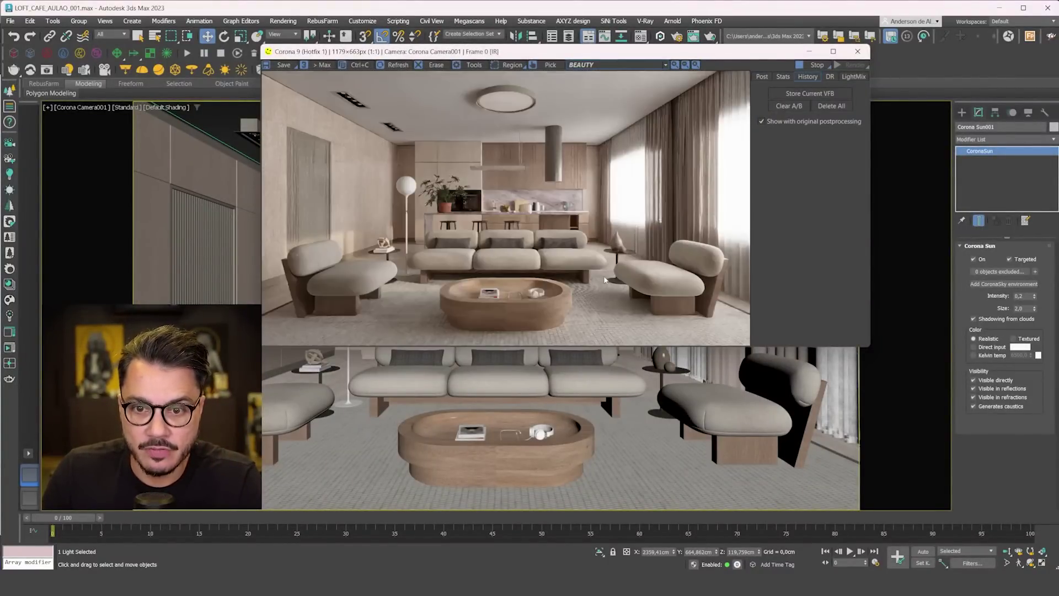
scroll(550, 254, "up", 3)
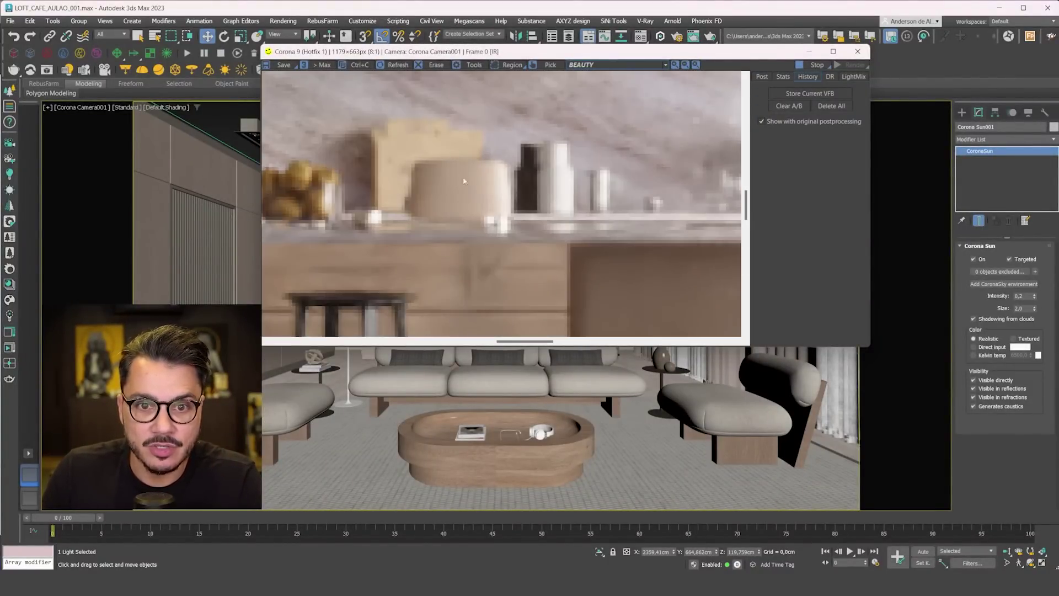
scroll(605, 227, "down", 3)
scroll(413, 228, "up", 1)
scroll(405, 259, "down", 1)
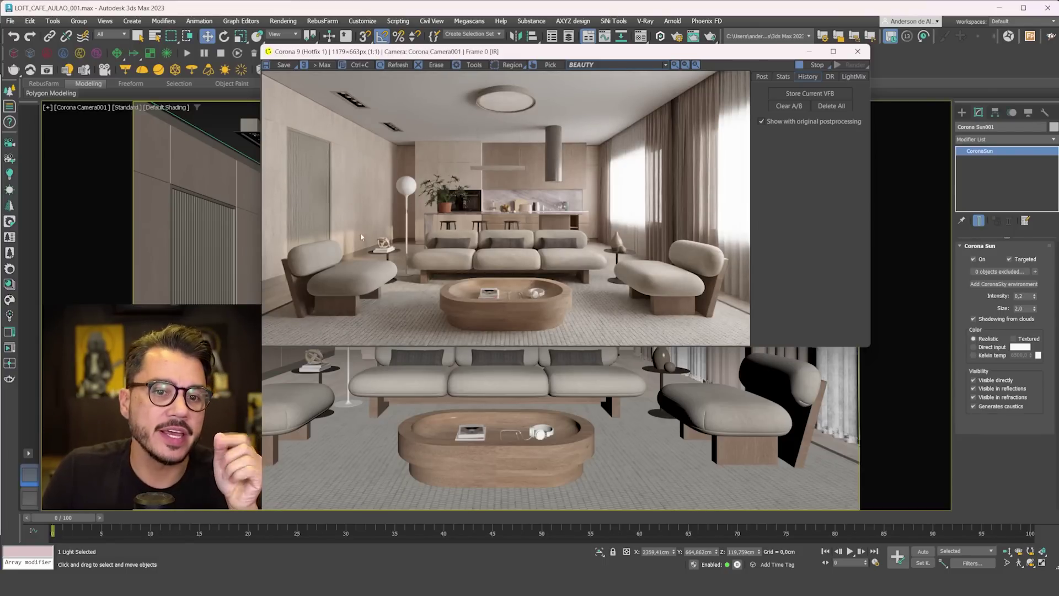
scroll(360, 254, "up", 1)
scroll(359, 254, "down", 1)
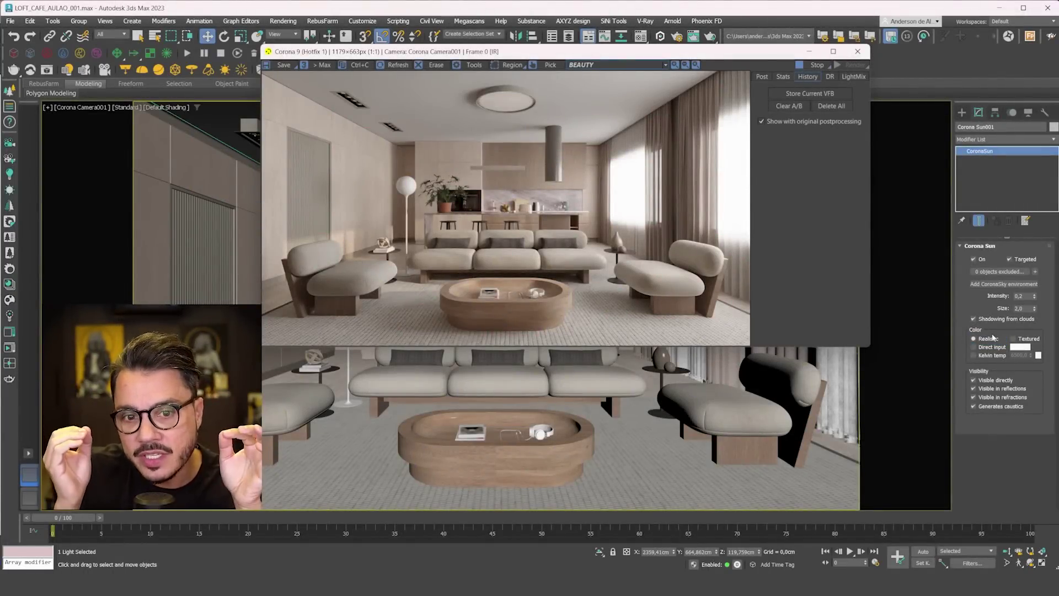
- Switch the Corona Sun color mode to Kelvin temp and inspect the tones on the sofa, armchair and side wall in the interactive render
left_click(974, 347)
left_click(986, 356)
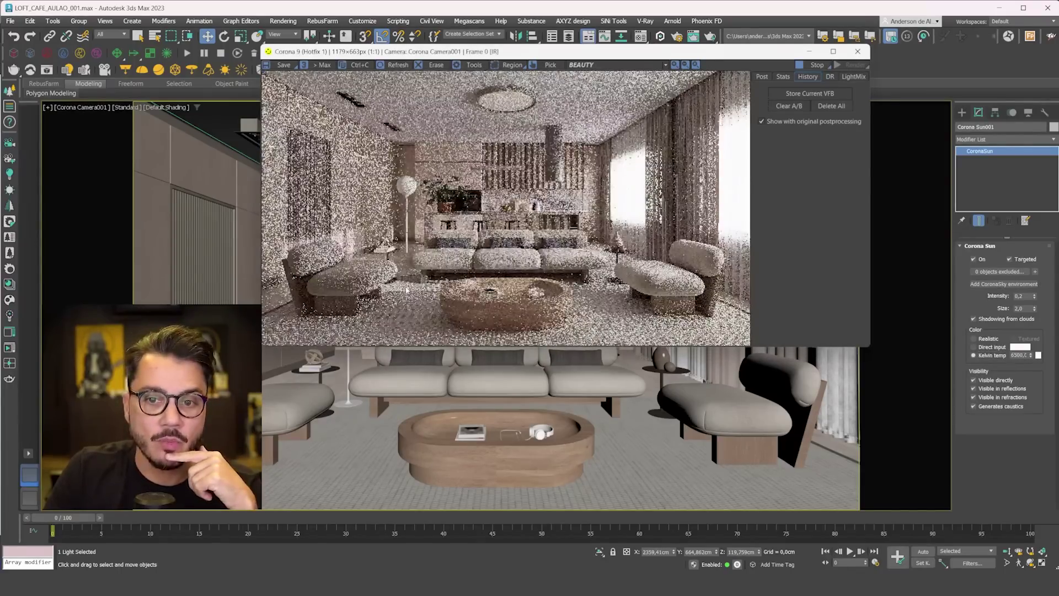
scroll(320, 253, "up", 1)
scroll(381, 263, "down", 1)
scroll(439, 275, "up", 1)
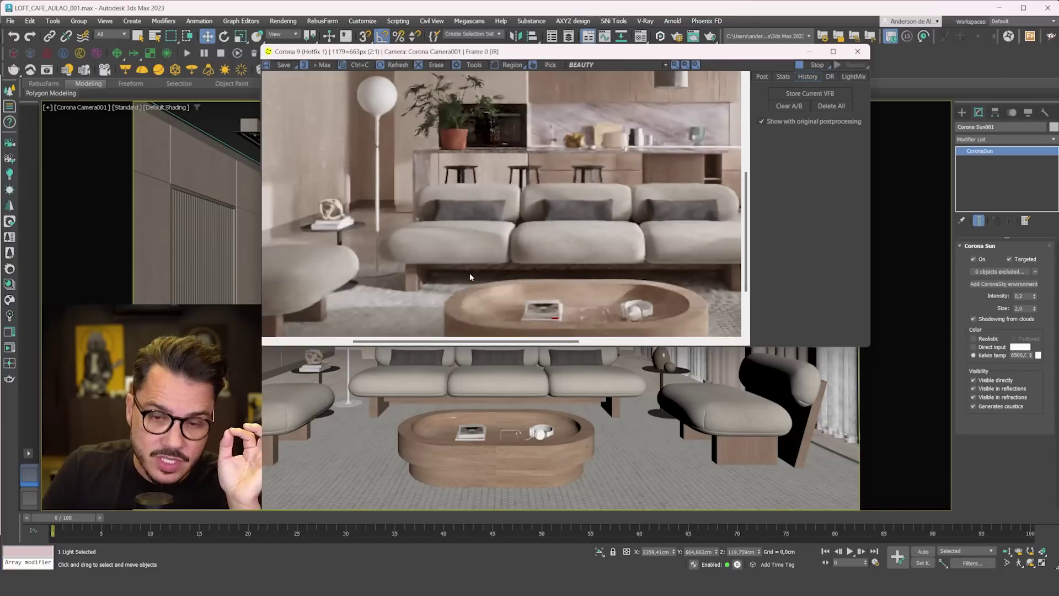
scroll(452, 247, "down", 1)
scroll(516, 245, "up", 1)
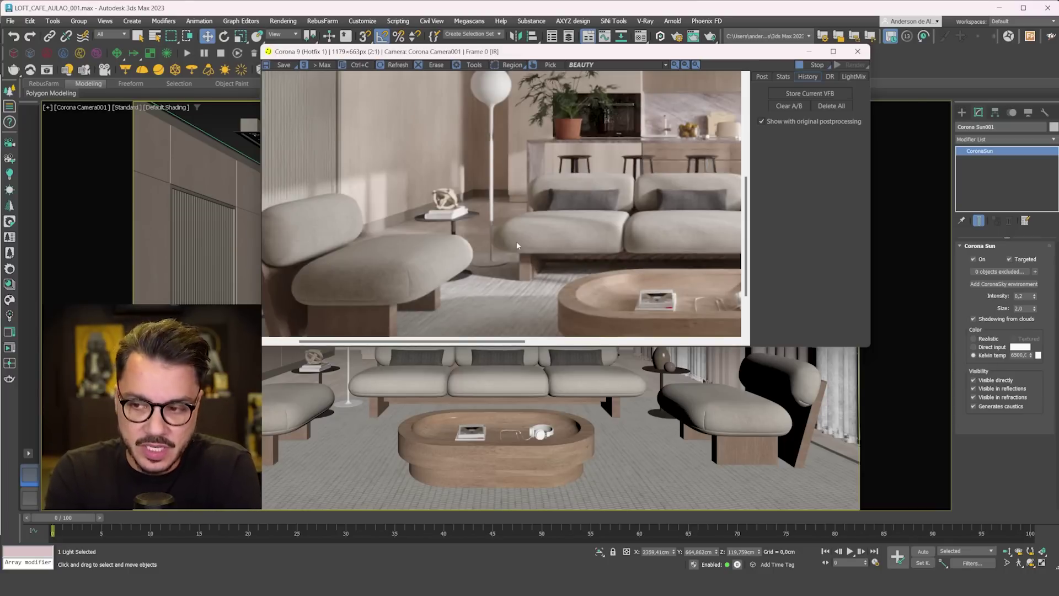
scroll(514, 243, "down", 1)
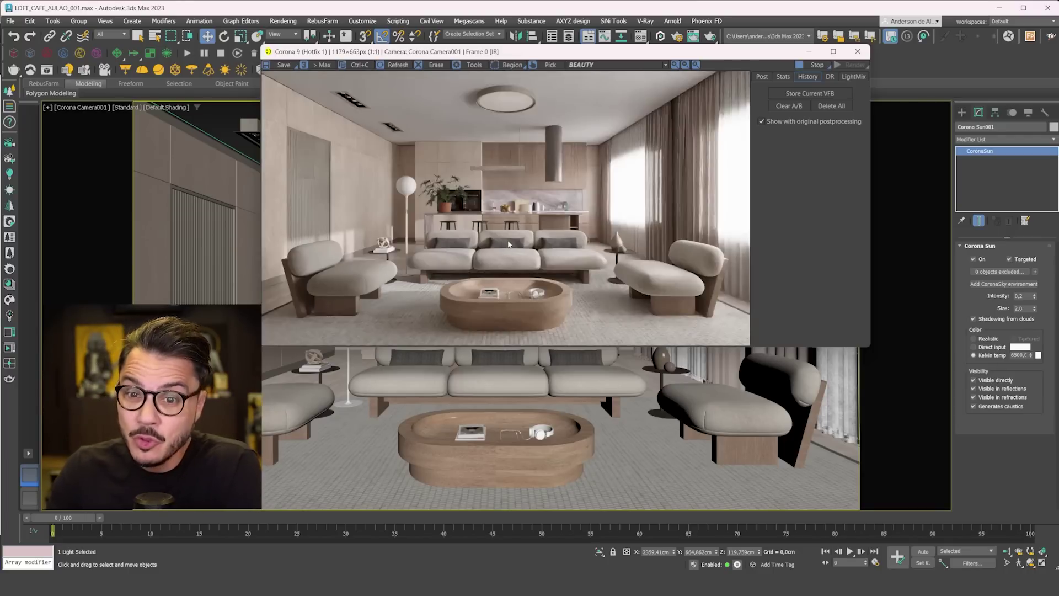
scroll(604, 281, "up", 1)
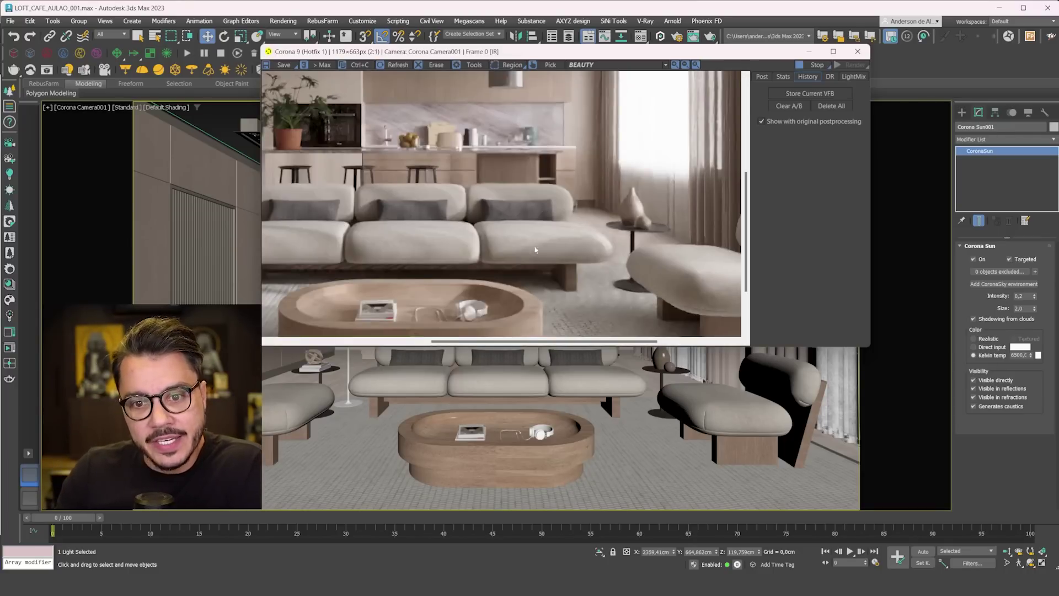
middle_click_drag(384, 257, 723, 219)
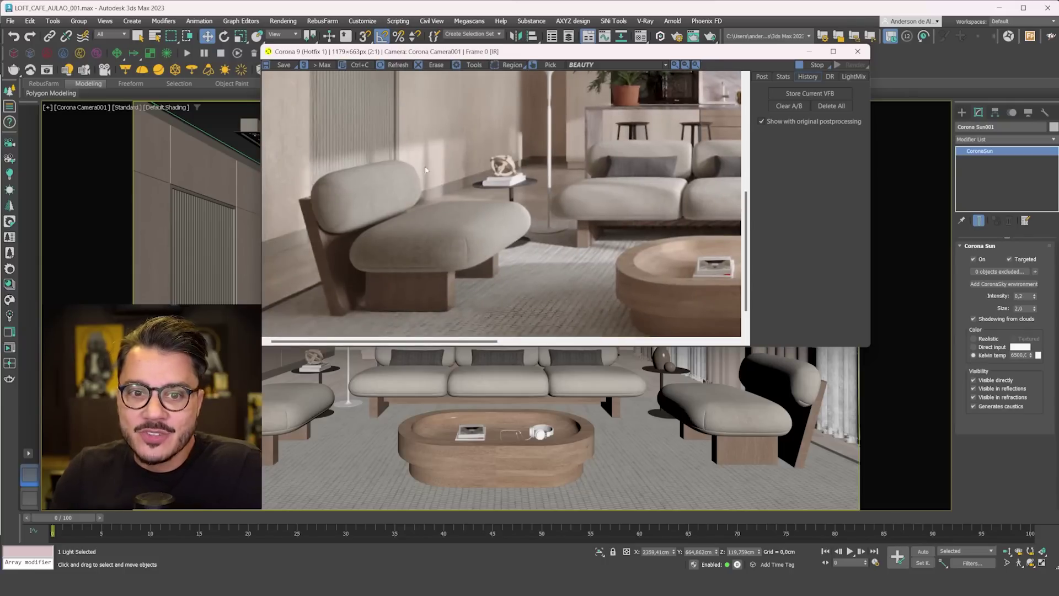
scroll(547, 208, "down", 1)
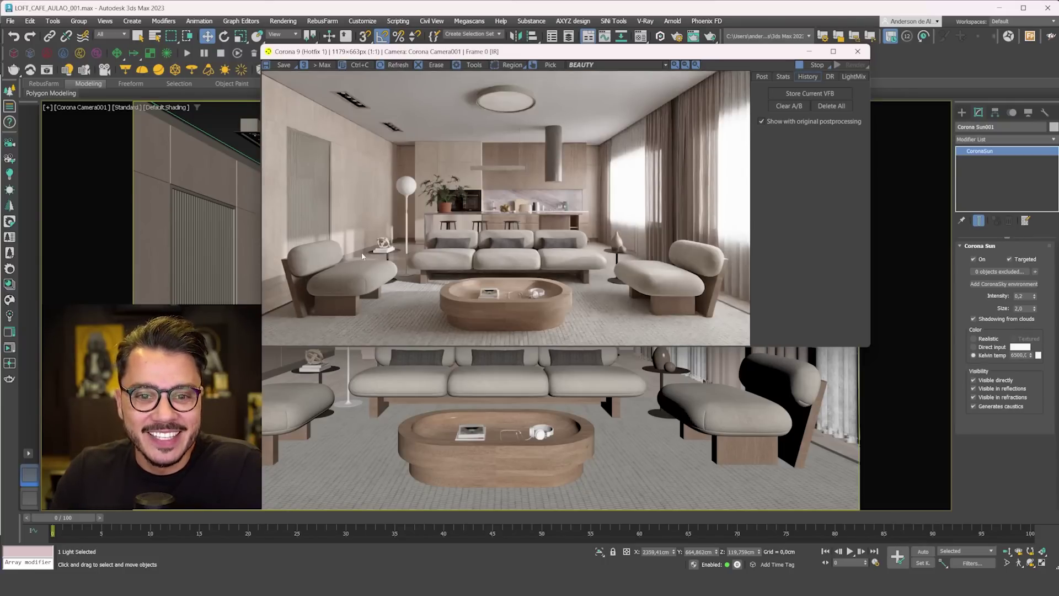
- Try a Kelvin temperature of 5000 on the Corona Sun and settle on 6000 while the interactive render updates
double_click(1019, 355)
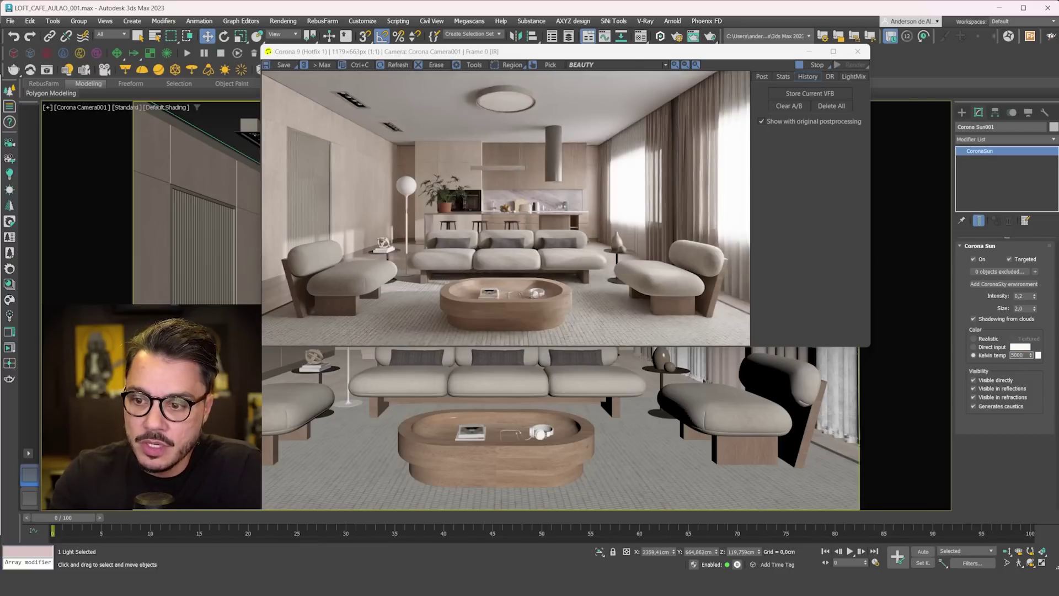
type("5000")
key("Return")
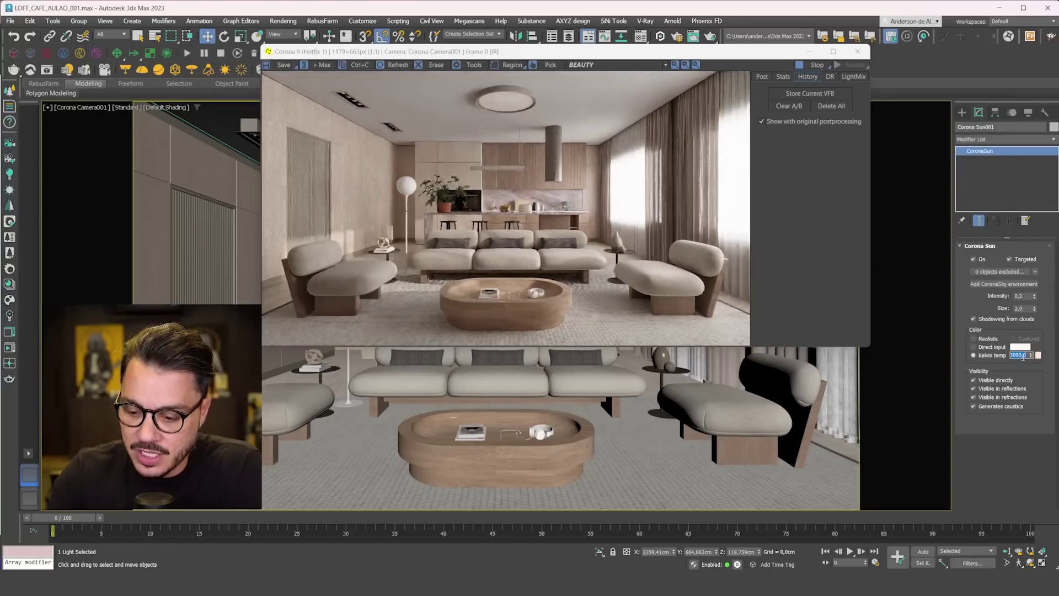
type("6000")
key("Return")
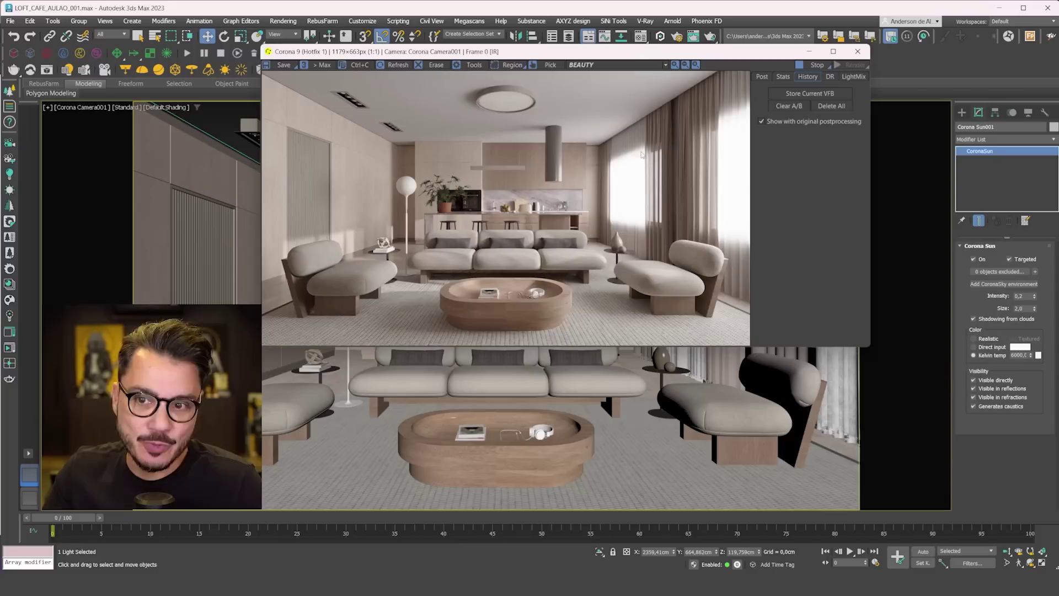
- Show the render's post-processing settings and review the Tone Mapping and Bloom and Glare options
left_click(763, 77)
left_click(778, 111)
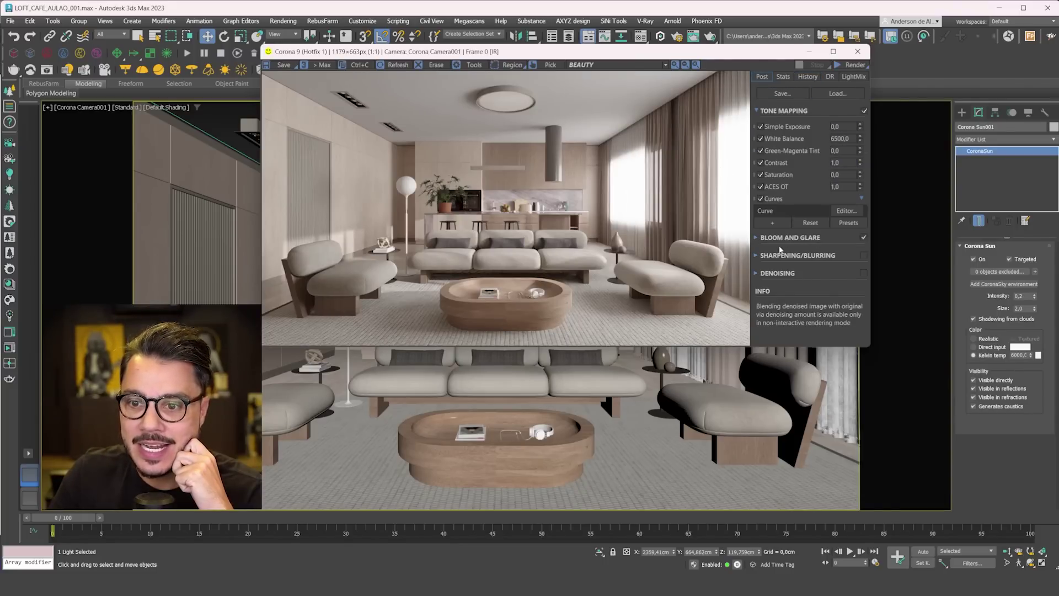
left_click(758, 238)
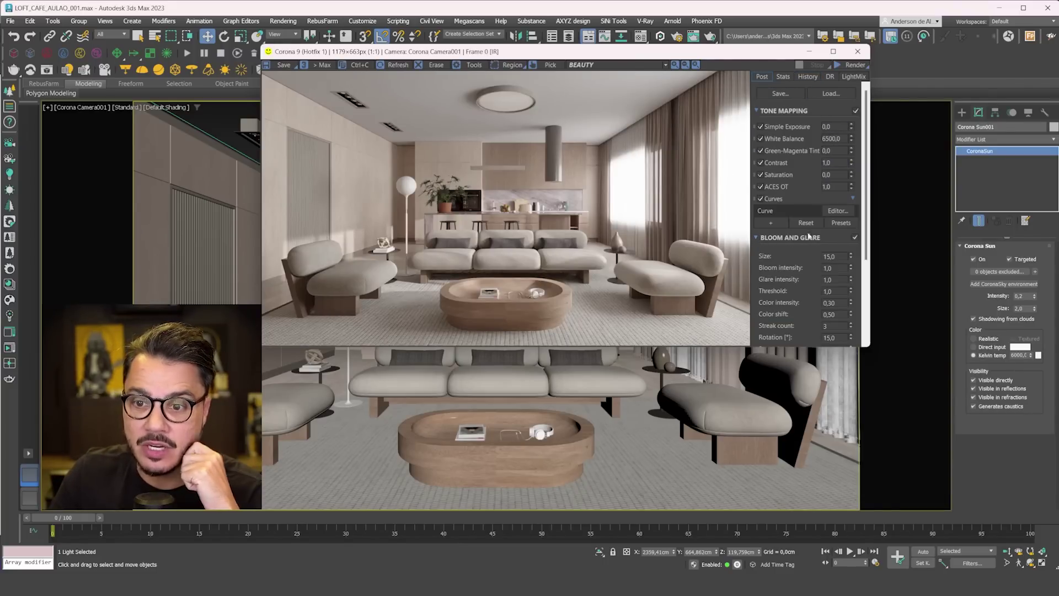
left_click(759, 238)
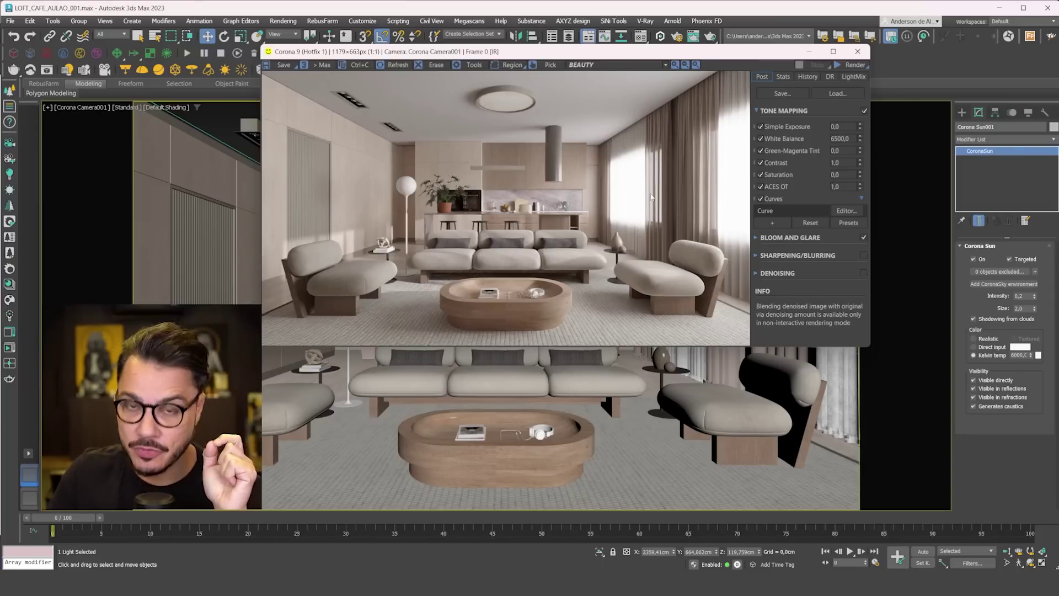
- Compare the render with the Curves operator off and on, and reset the tone mapping to clear the existing curve
left_click(761, 199)
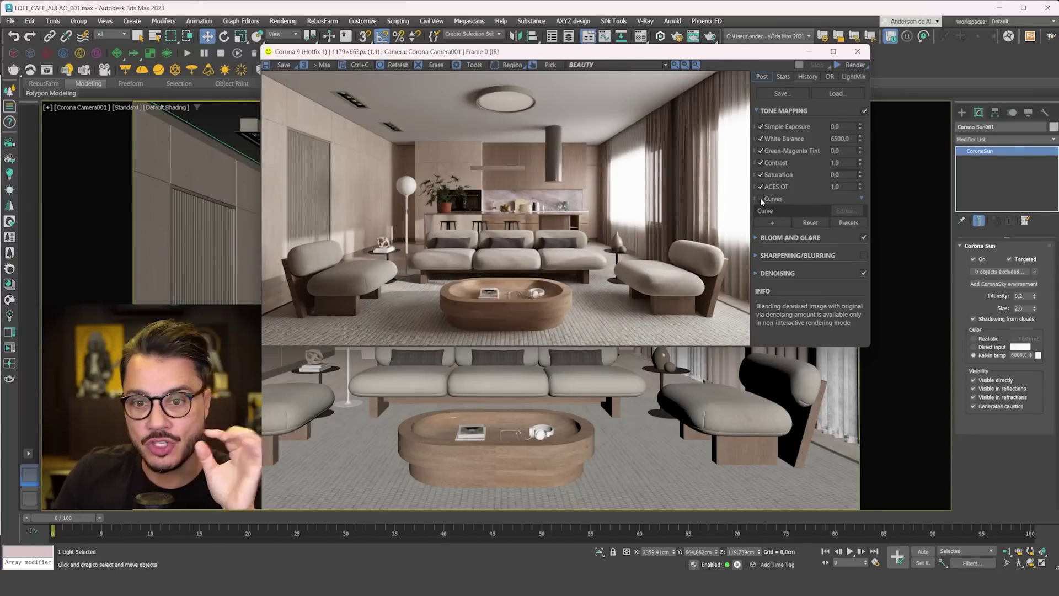
left_click(760, 199)
left_click(761, 199)
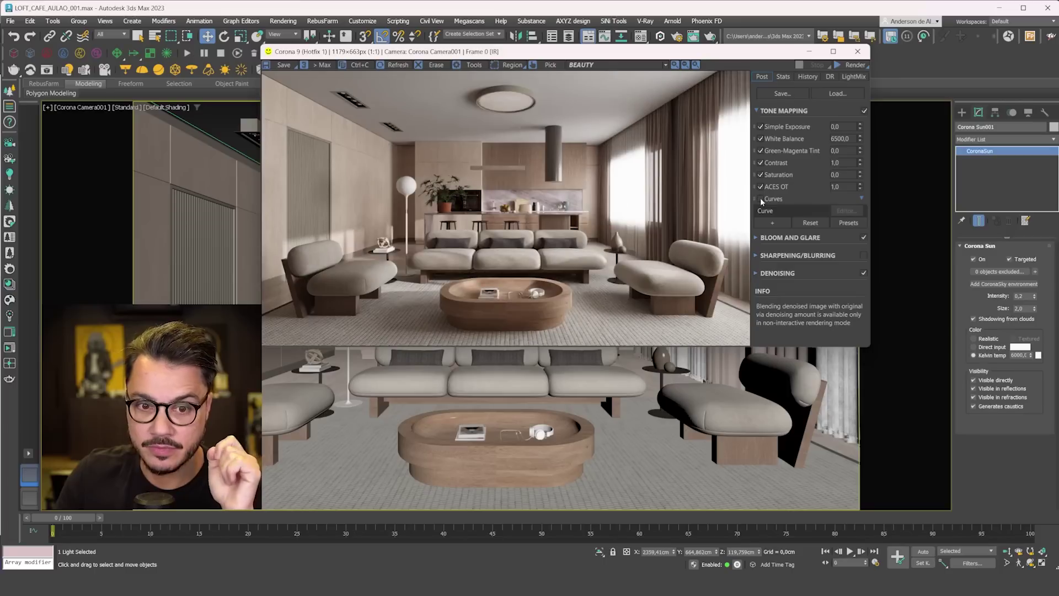
double_click(761, 199)
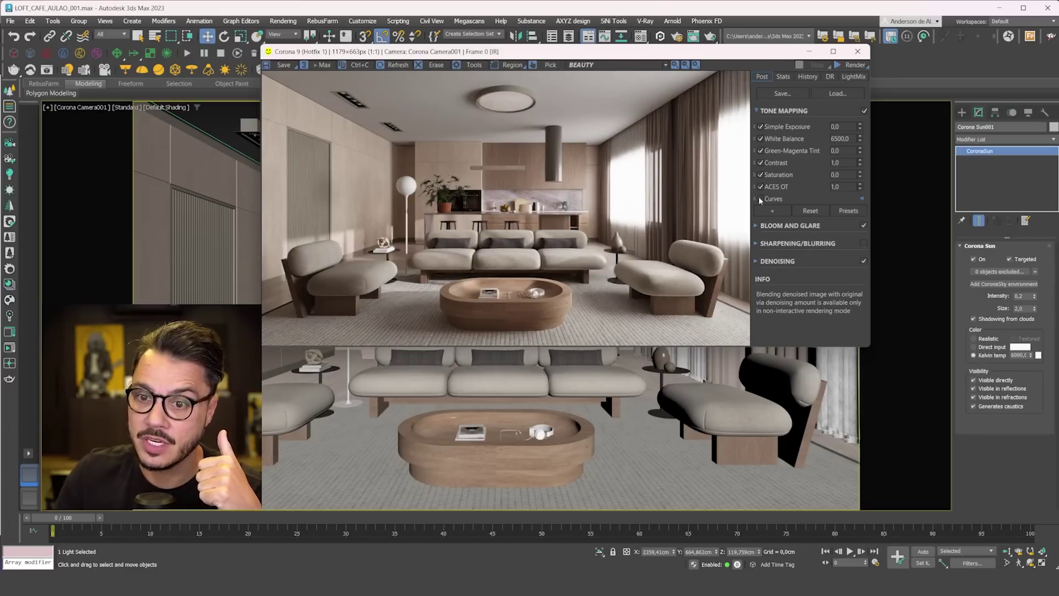
left_click(760, 199)
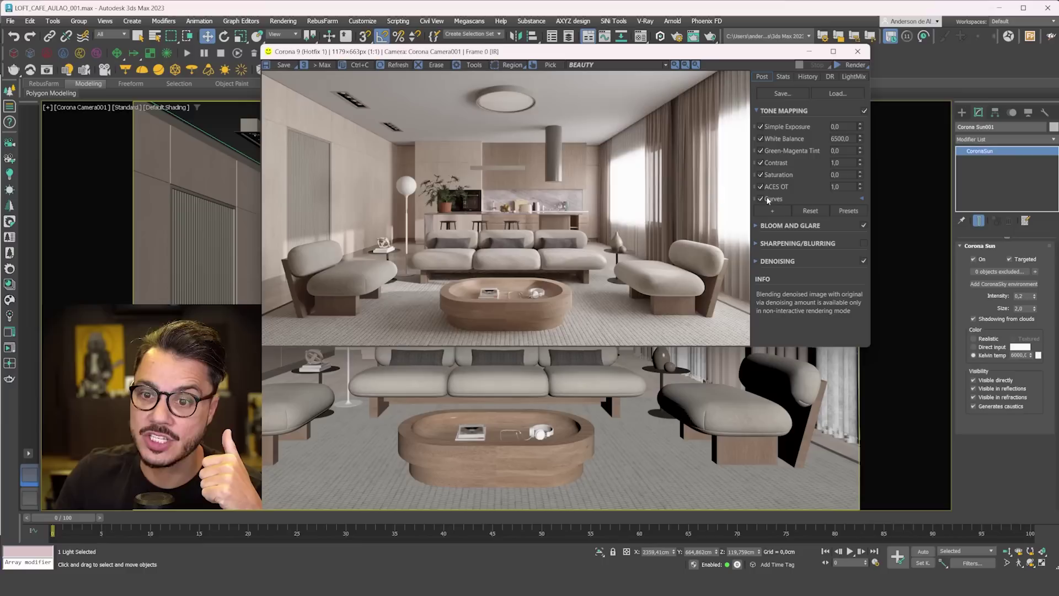
left_click(812, 213)
left_click(512, 292)
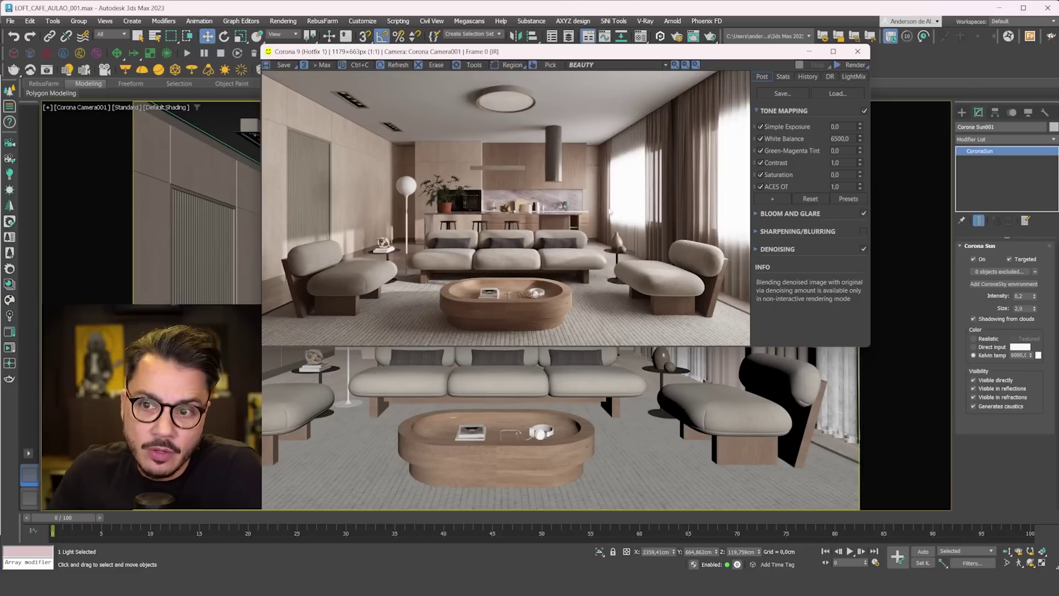
- Try tone mapping contrast values of 0,60 and 0,70 on the render, and restore the contrast to 1,0
double_click(847, 162)
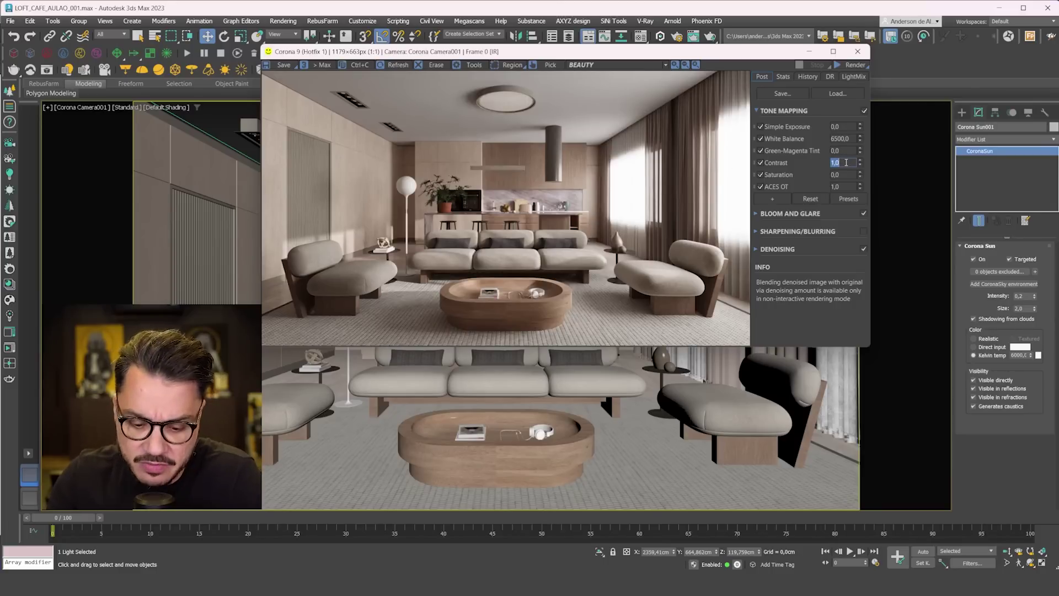
type("0,80")
key("Return")
key("BackSpace")
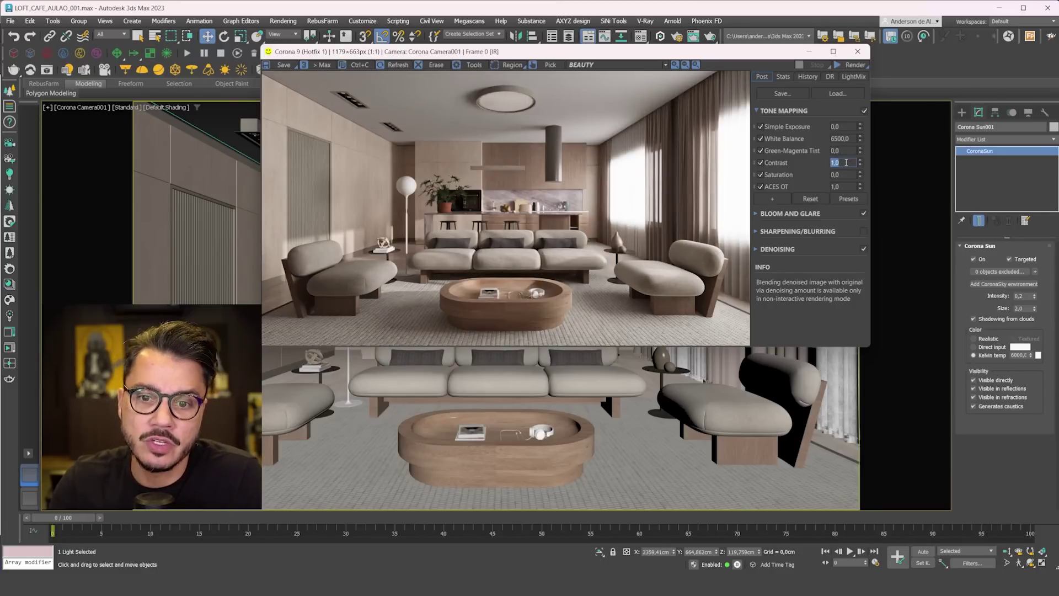
type("0,70")
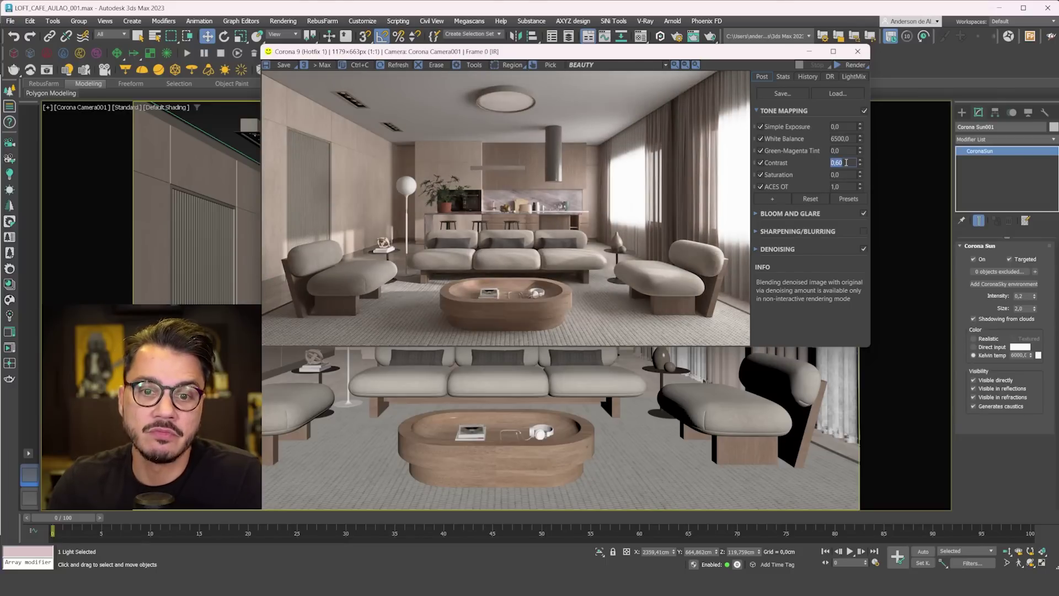
key("Return")
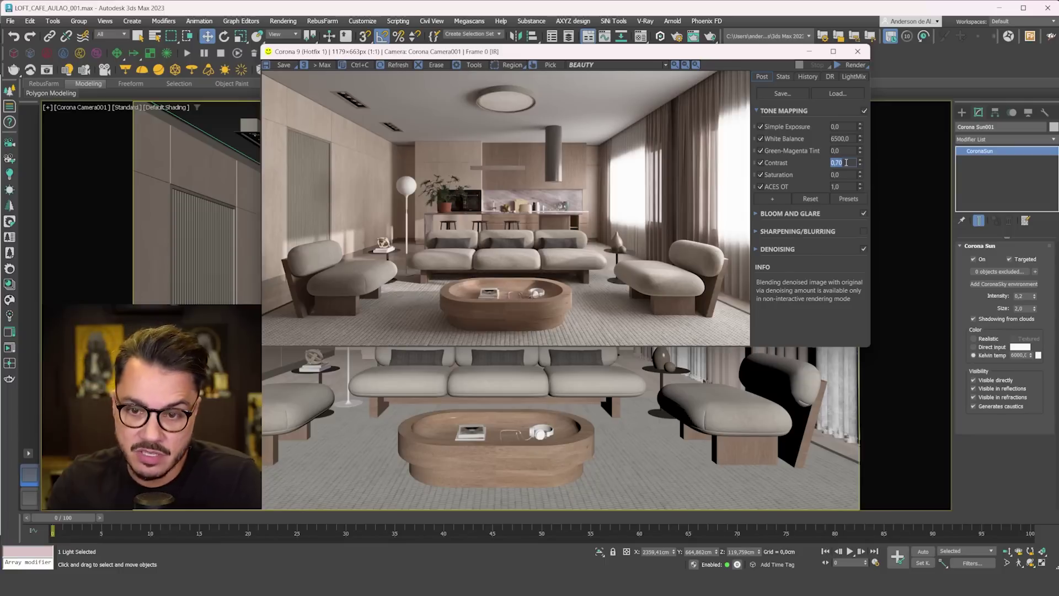
type("1,0")
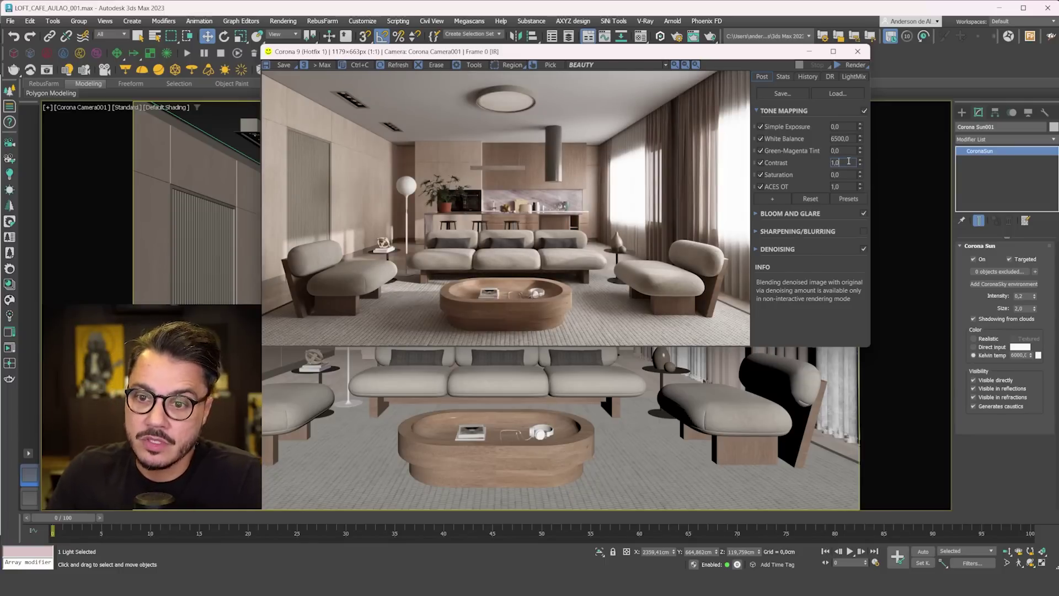
- Add a Curves operator to the tone mapping and open its Curve Editor beside the render
left_click(772, 199)
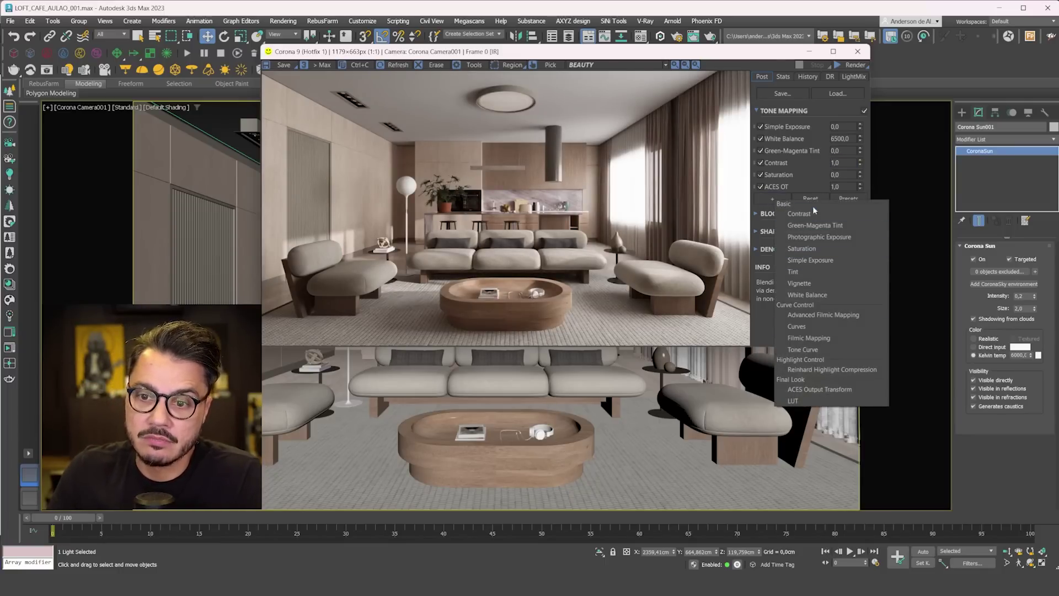
left_click(798, 326)
left_click(862, 200)
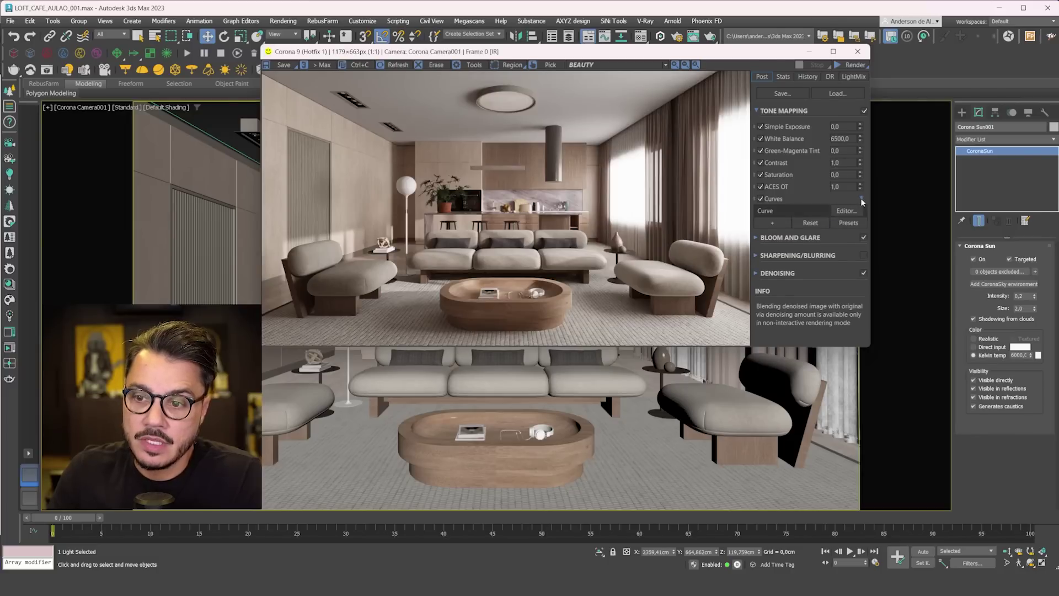
left_click(855, 212)
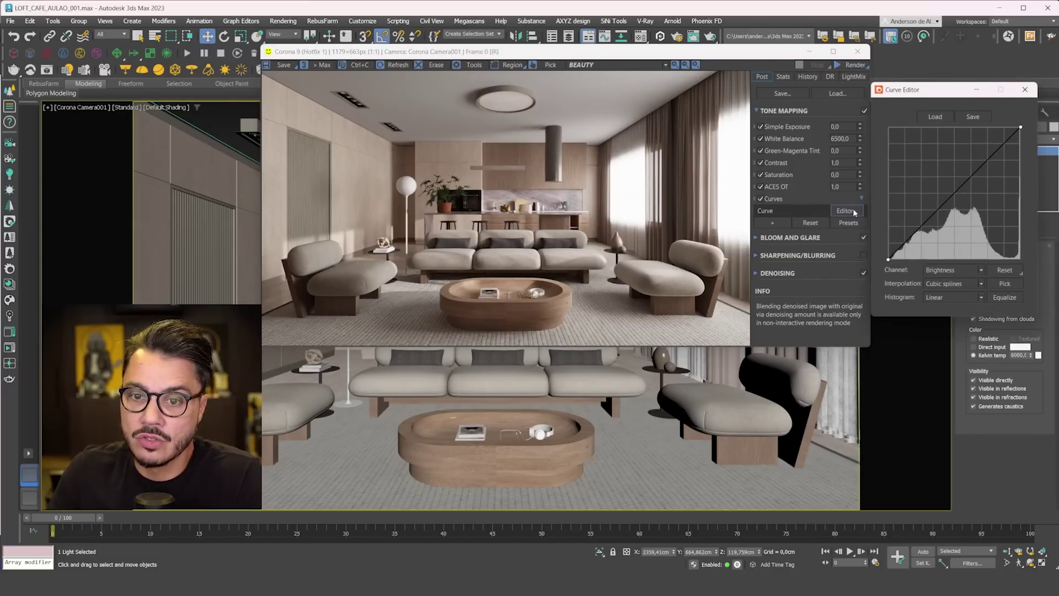
left_click_drag(926, 93, 757, 78)
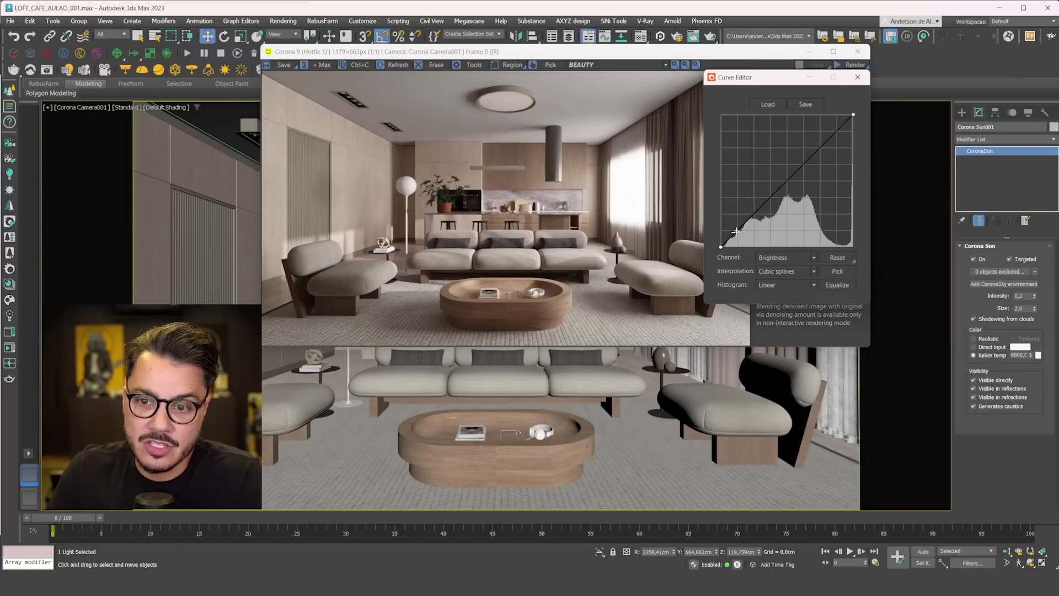
- Lift the shadows slightly on the brightness curve with a low point, anchor the midtones with a second point, and close the editor
left_click_drag(735, 230, 733, 228)
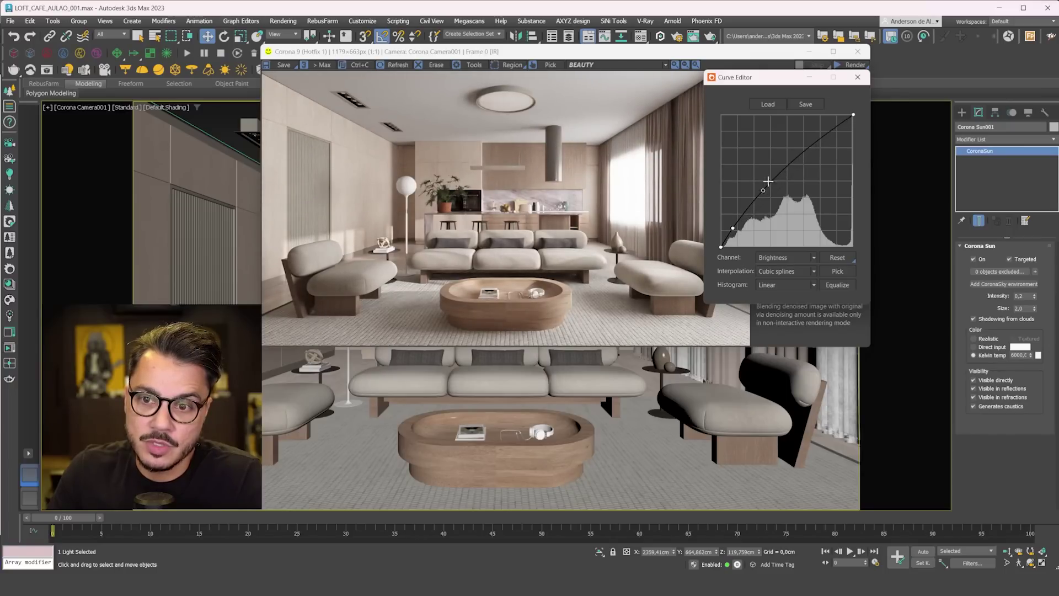
left_click_drag(777, 174, 769, 197)
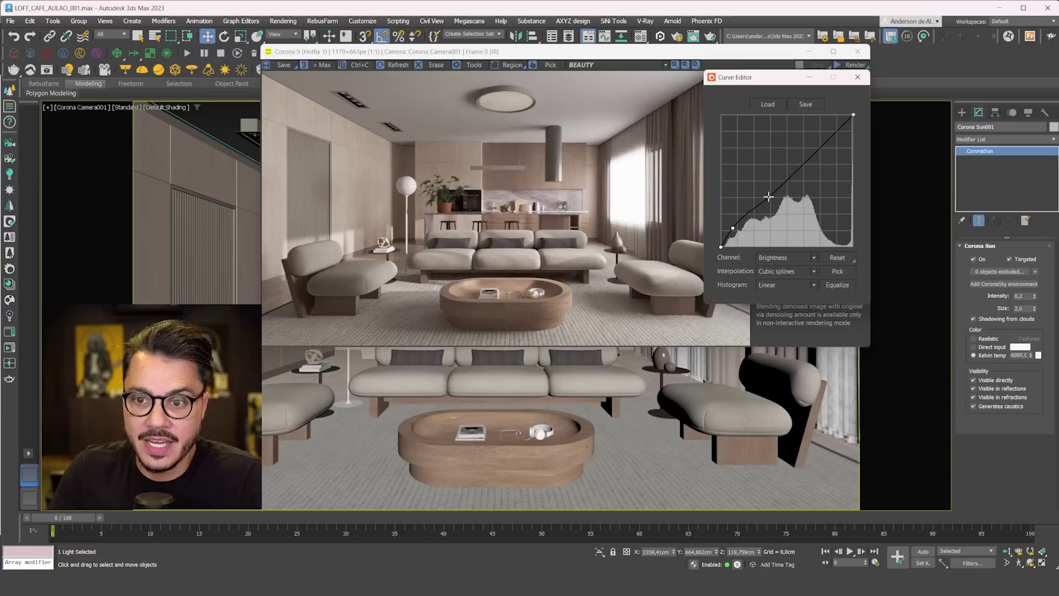
right_click(733, 228)
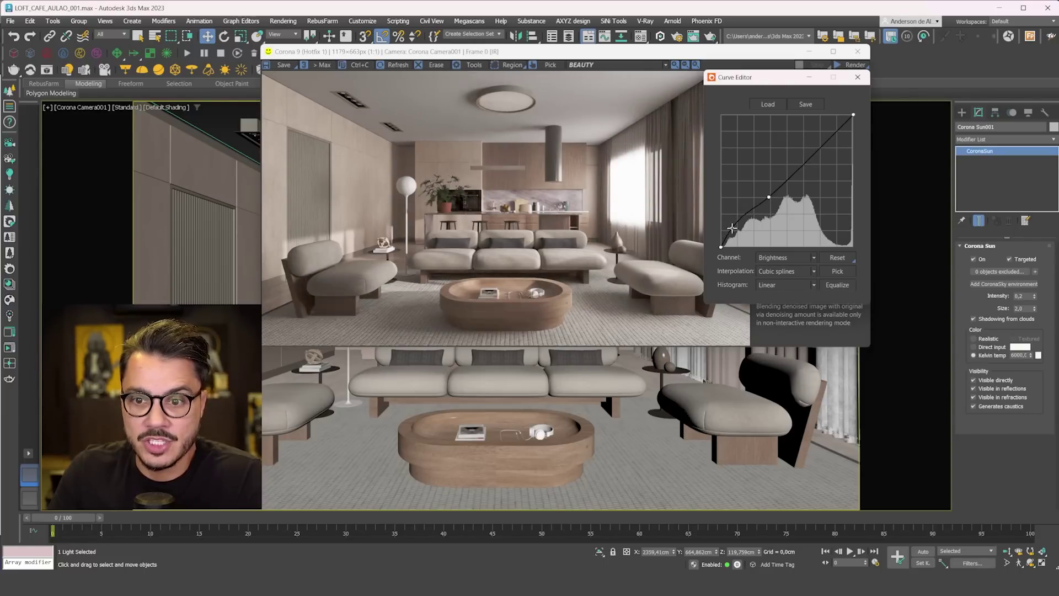
left_click_drag(733, 229, 732, 230)
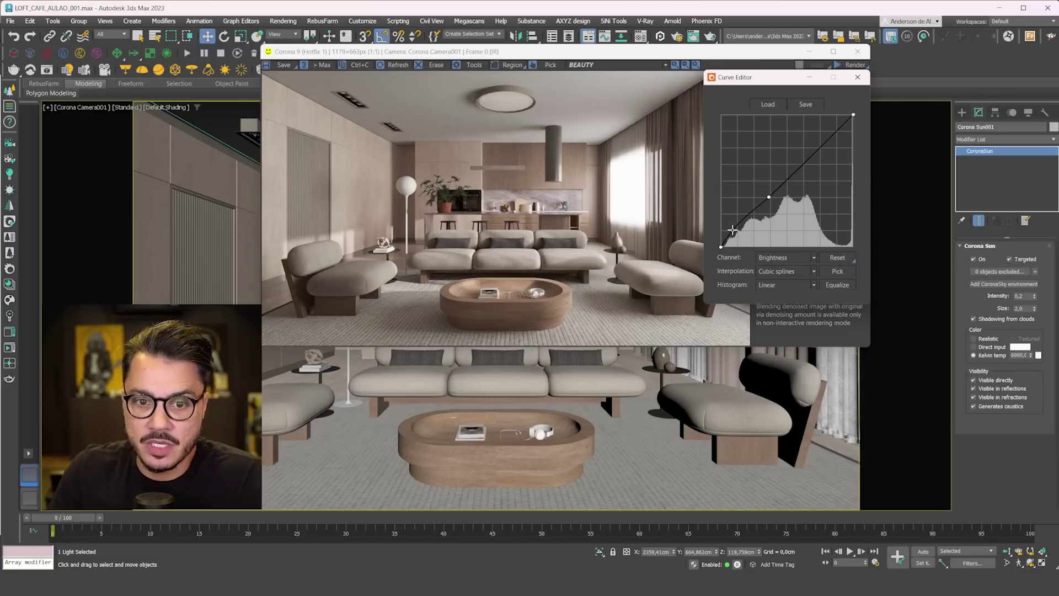
left_click(857, 77)
- Toggle the new Curves operator off and on to compare the shadows in the render
left_click(760, 199)
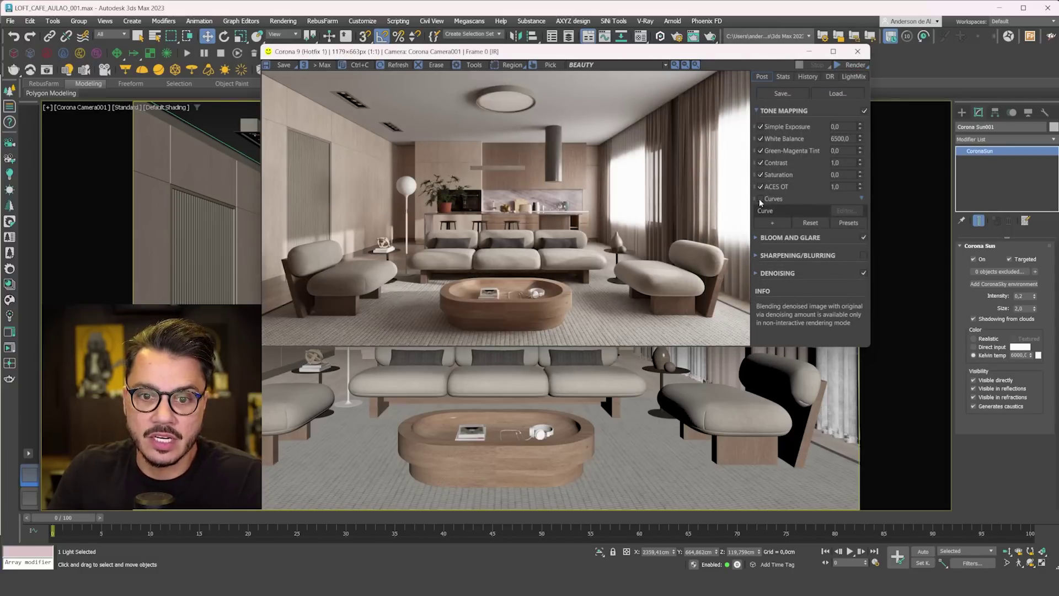
left_click(760, 199)
left_click(760, 199)
left_click(761, 199)
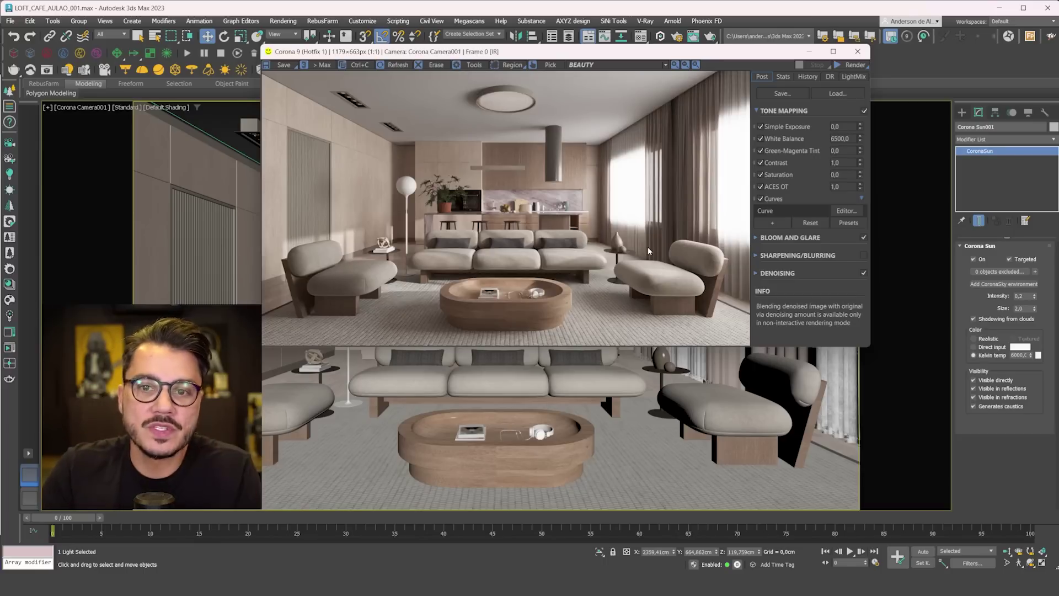
- Open the CÉU CoronaSky map in the Material Editor and test sky intensities of 1,5 and 1,0 in an interactive render
left_click_drag(607, 52, 466, 87)
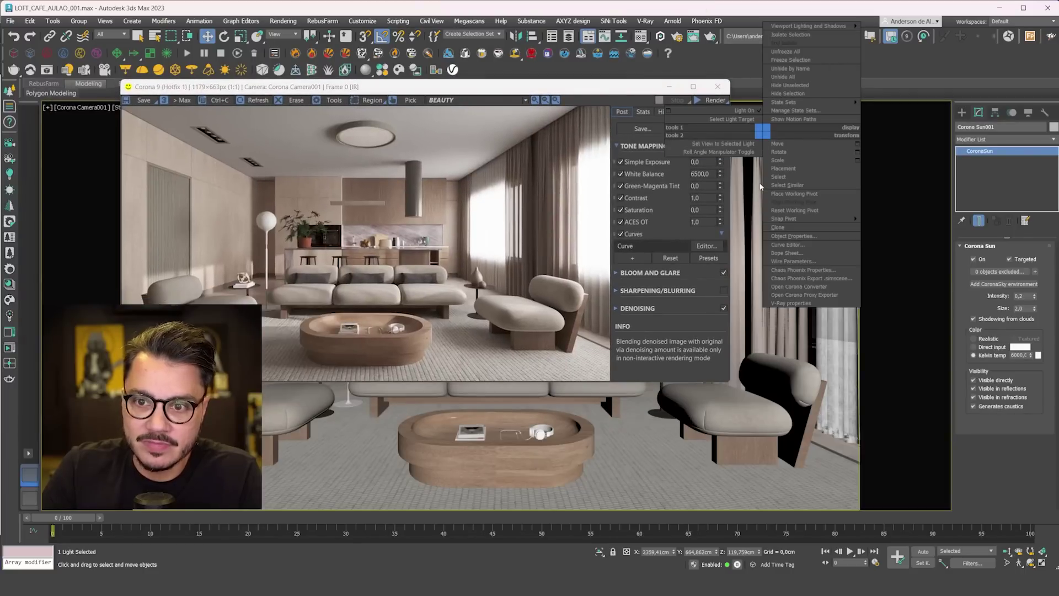
left_click(640, 36)
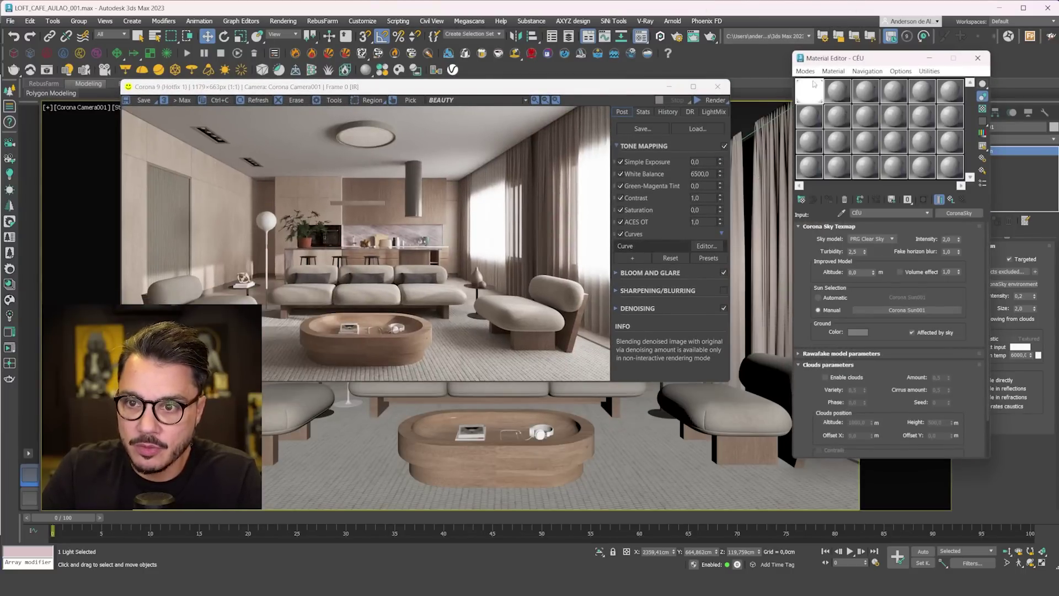
double_click(947, 239)
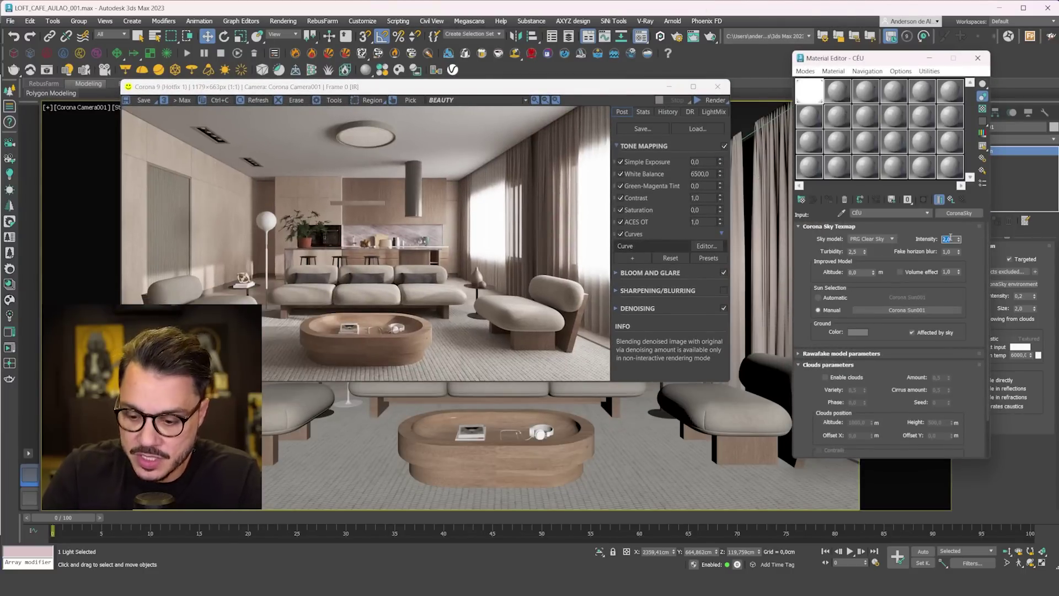
left_click(451, 271)
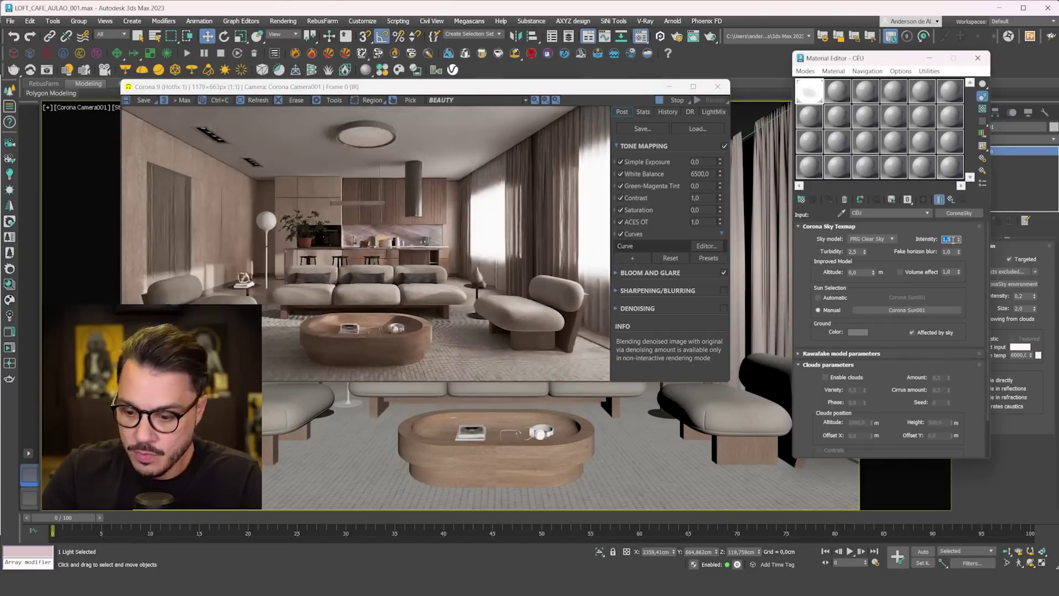
type("1")
key("Return")
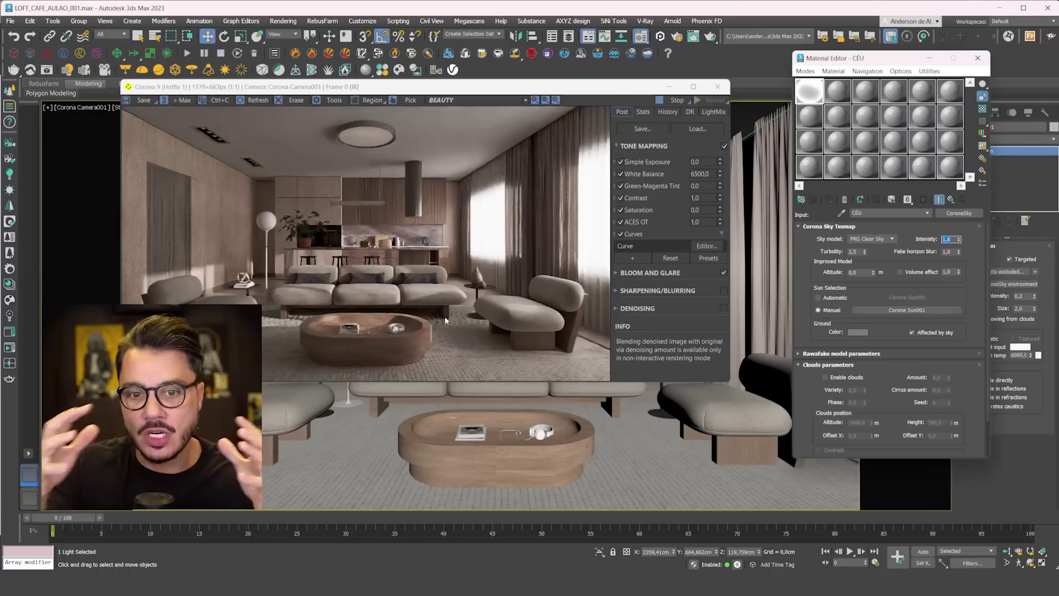
- Set the CÉU sky intensity to 1,3, and end the interactive render with nothing selected in the scene
left_click_drag(574, 95, 626, 63)
left_click(950, 239)
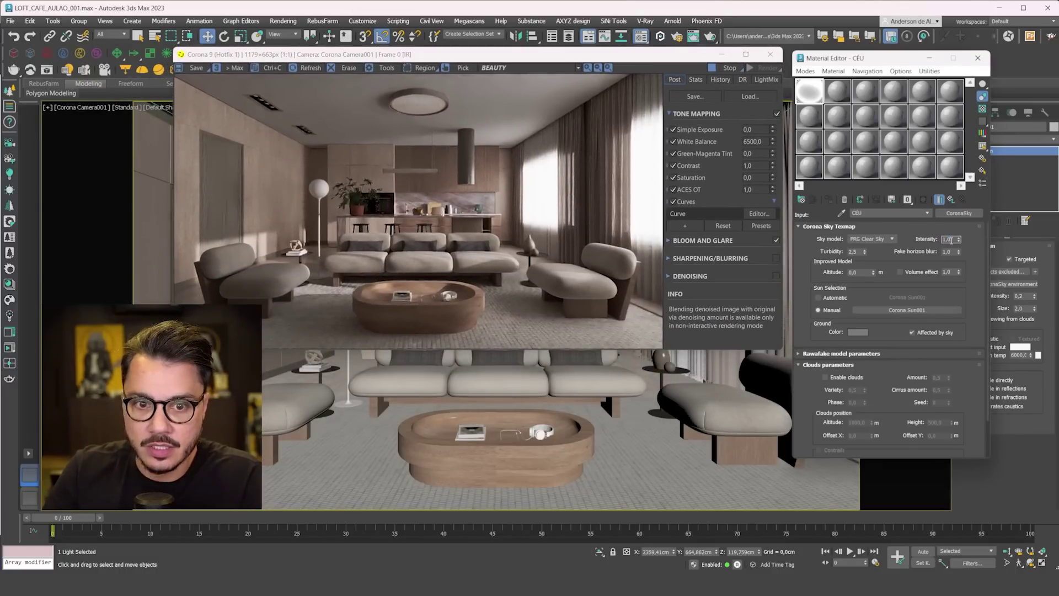
type("1,3")
key("Return")
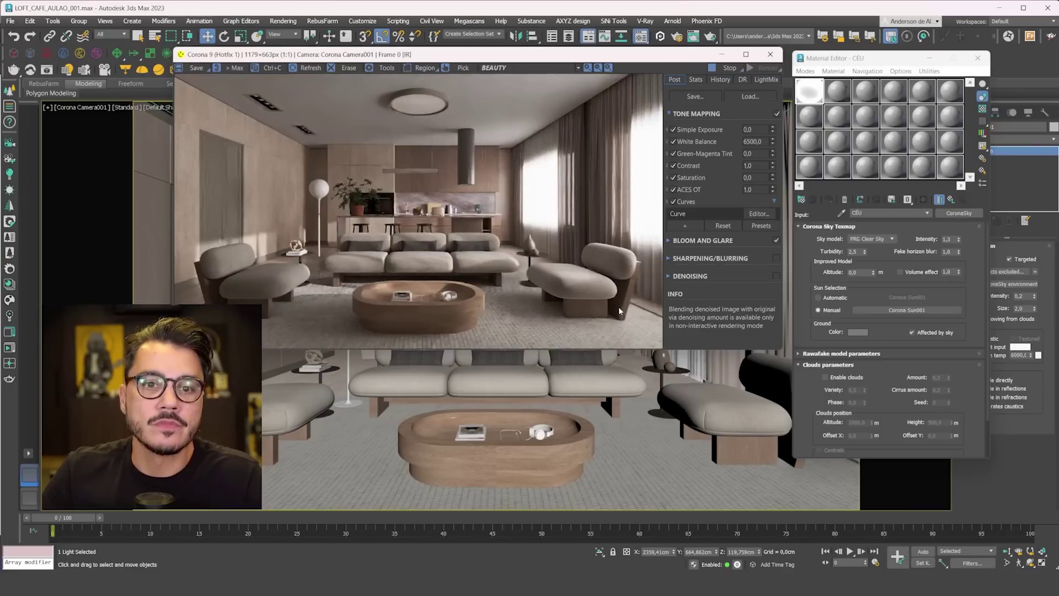
left_click(727, 68)
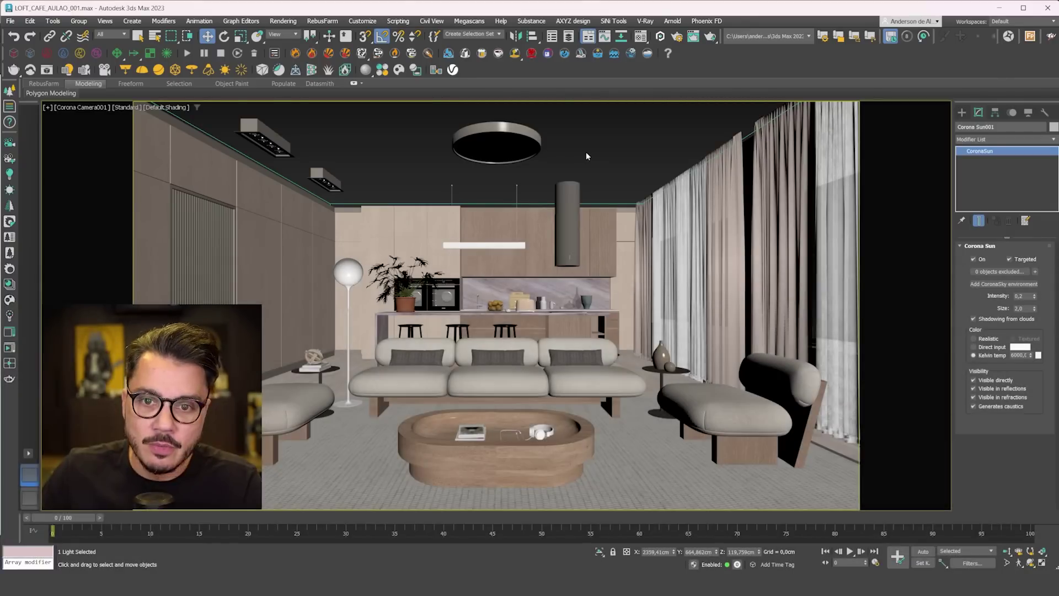
left_click(585, 151)
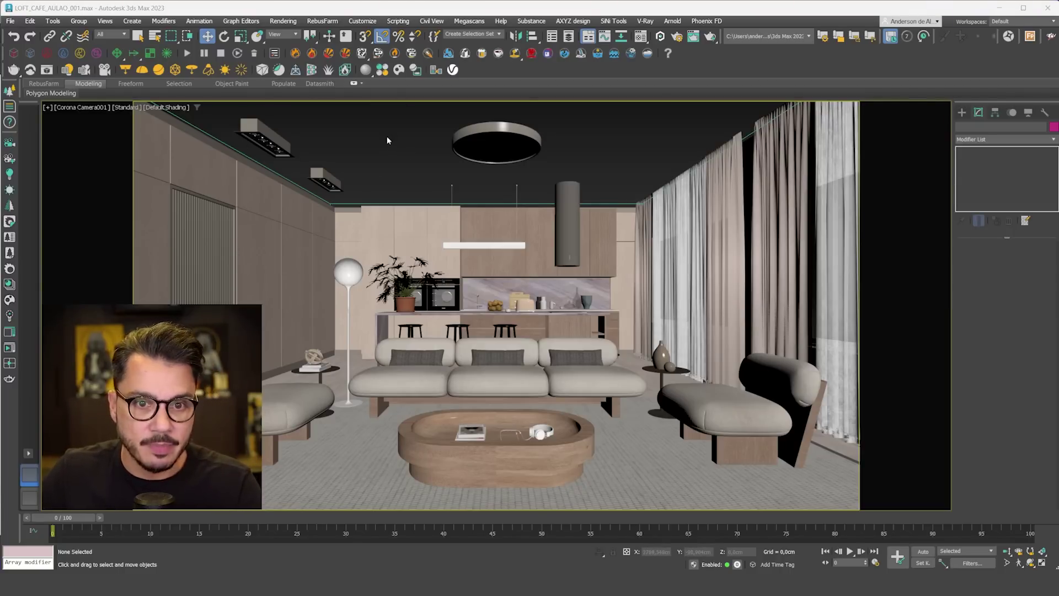
- Rename the Corona Sun object as 2 - SOL, working in the Top view, and deselect it
key("t")
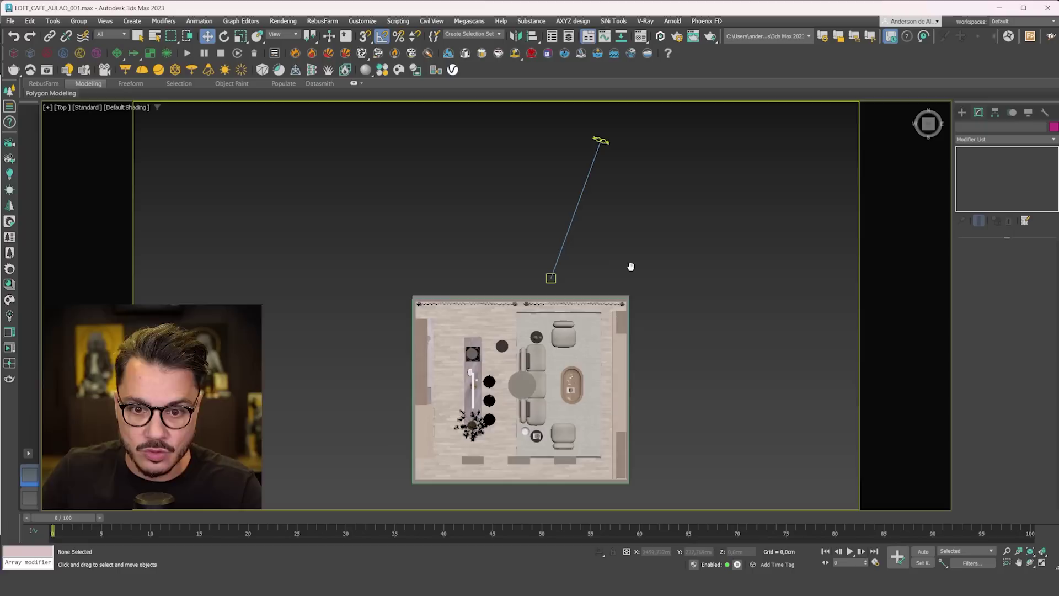
left_click(582, 204)
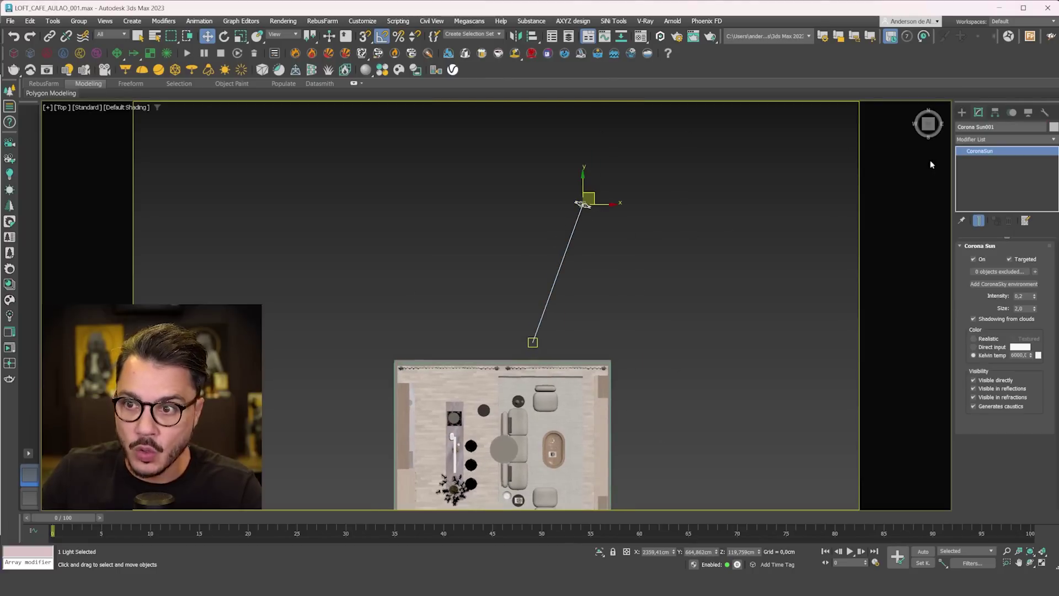
left_click(1008, 128)
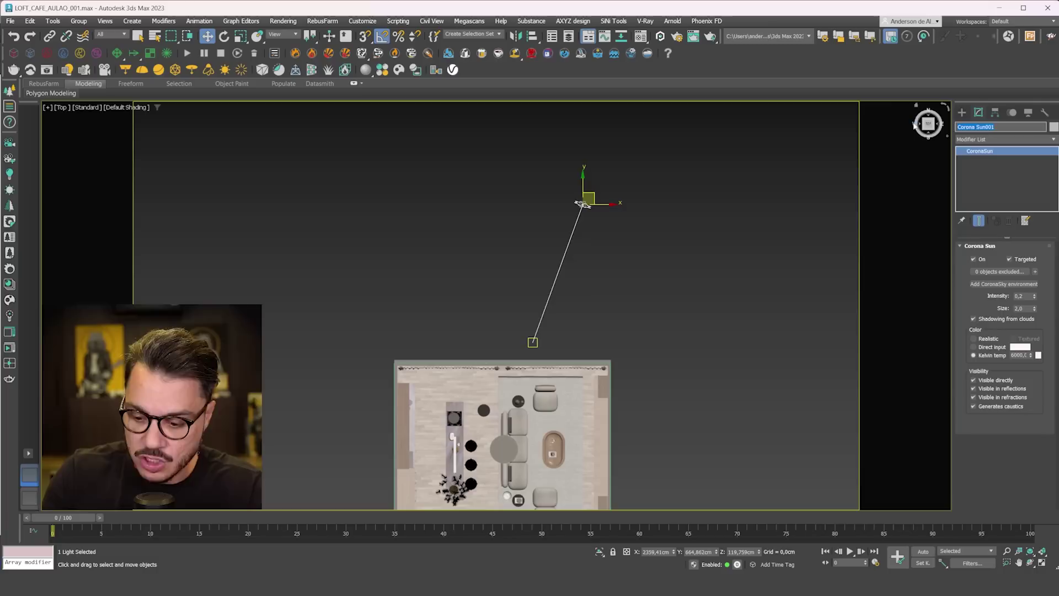
type("2 - S")
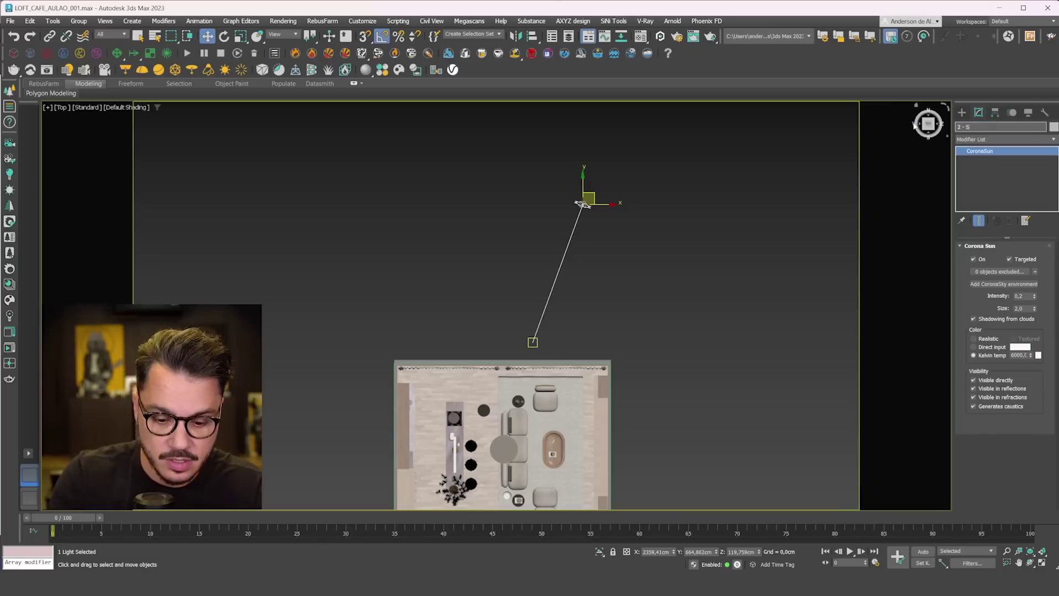
type("OL")
left_click(811, 218)
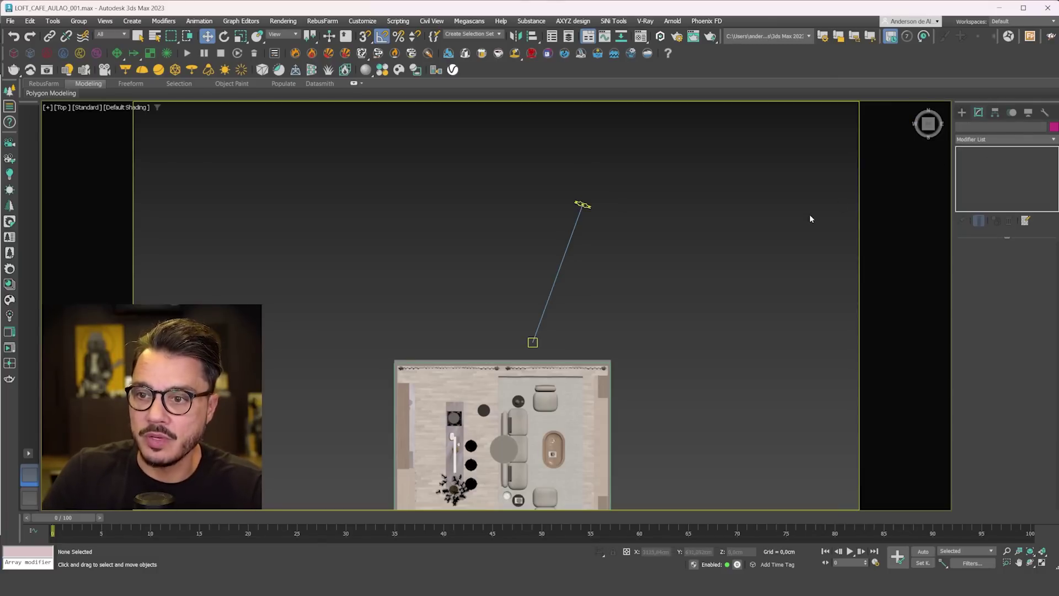
- Rename the CoronaSky map as 1 - CÉU in the Material Editor, close the editor, and leave nothing selected in the scene
middle_click_drag(765, 274, 673, 257)
key("m")
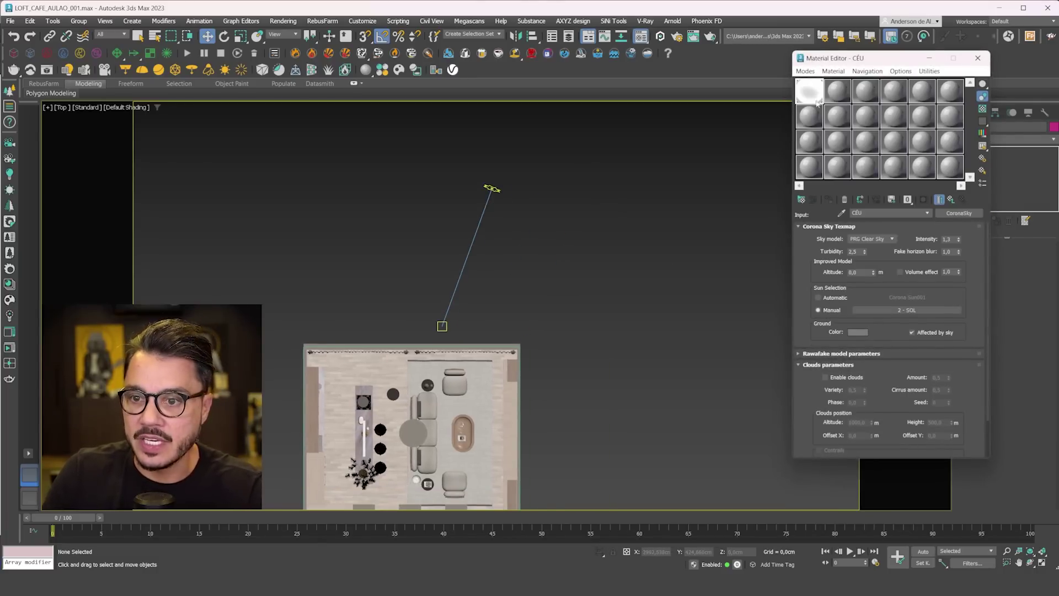
type("1")
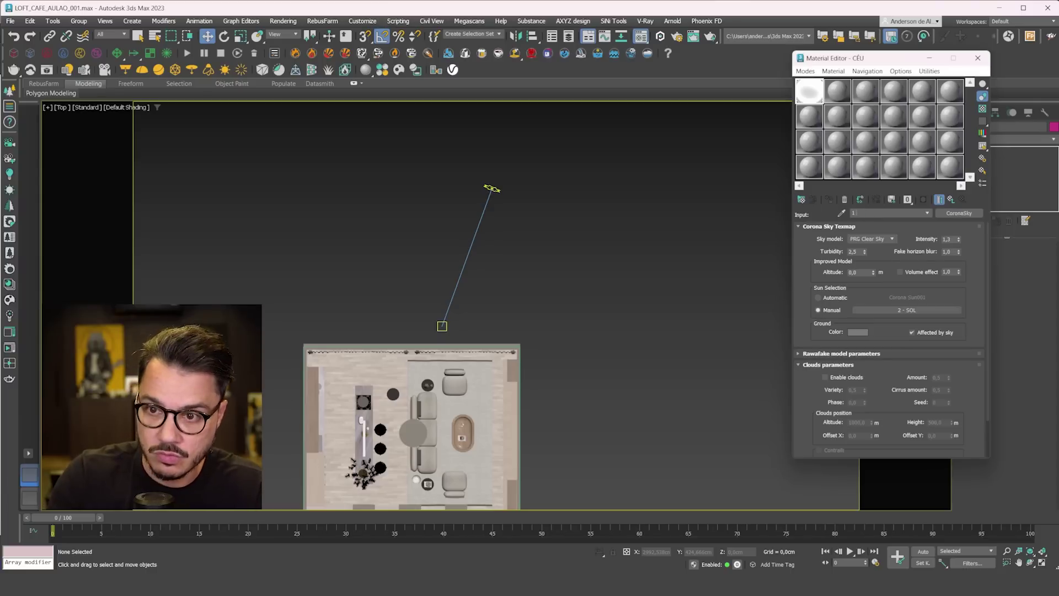
type(" - CÉU")
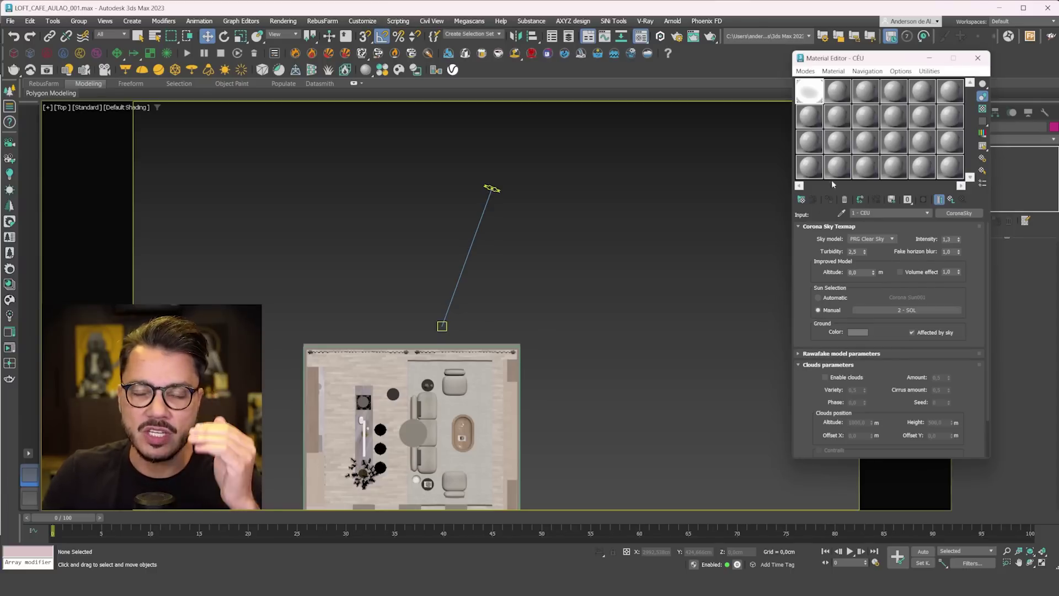
left_click(977, 58)
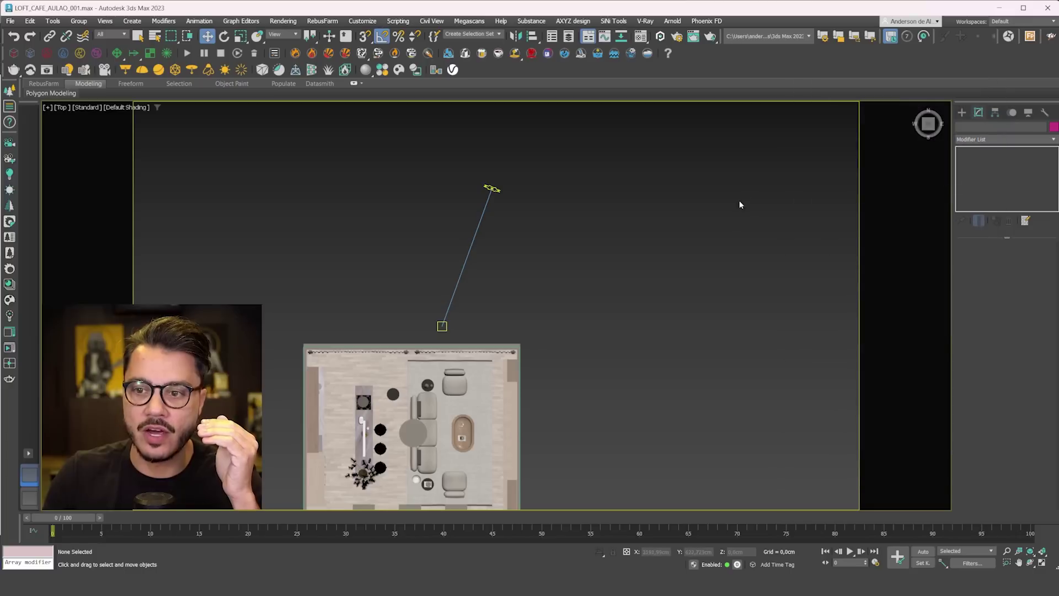
left_click(500, 191)
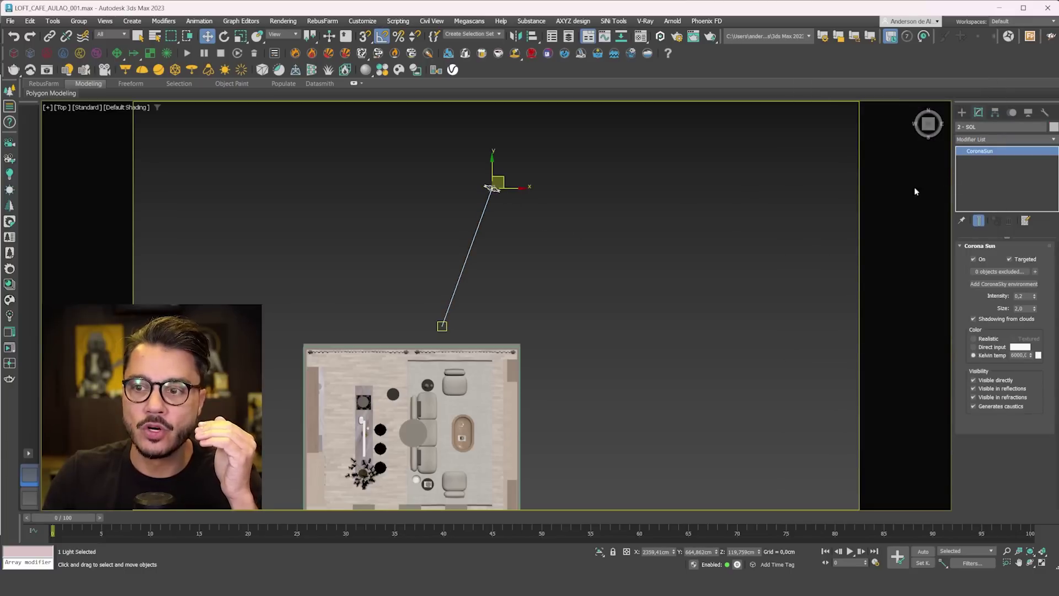
left_click(575, 302)
- Start a new CoronaLight with a Disk shape and a Kelvin colour temperature of 4000
middle_click_drag(560, 313, 626, 190)
middle_click_drag(694, 322, 694, 295)
left_click(962, 113)
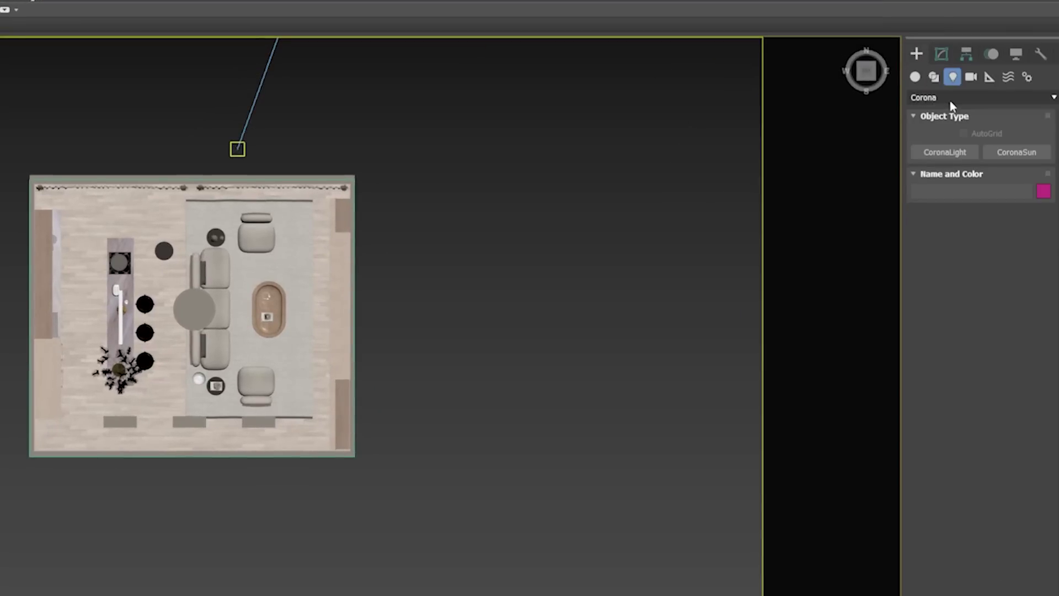
left_click(949, 154)
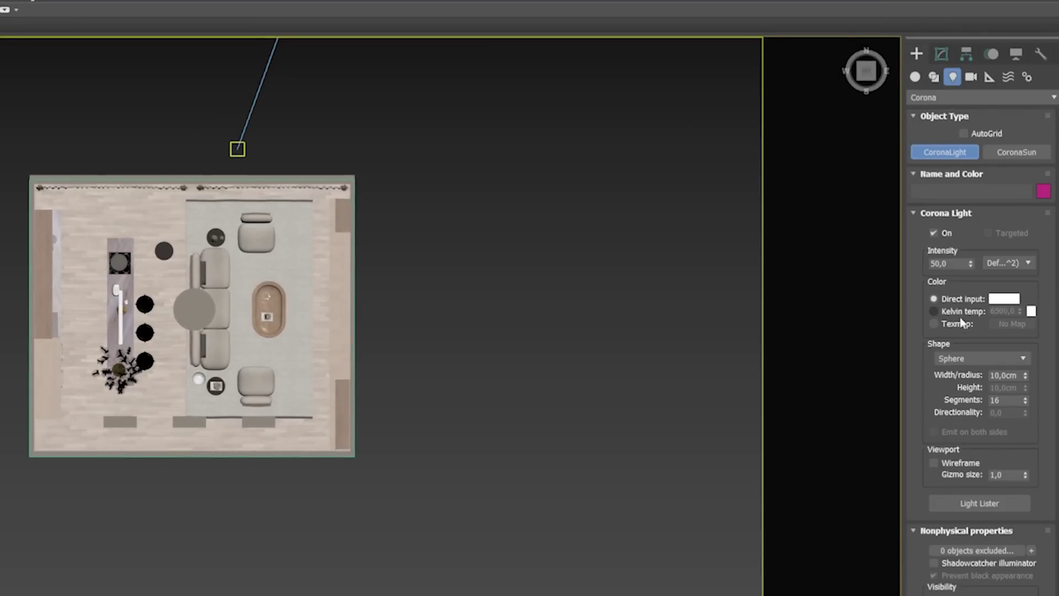
left_click(964, 358)
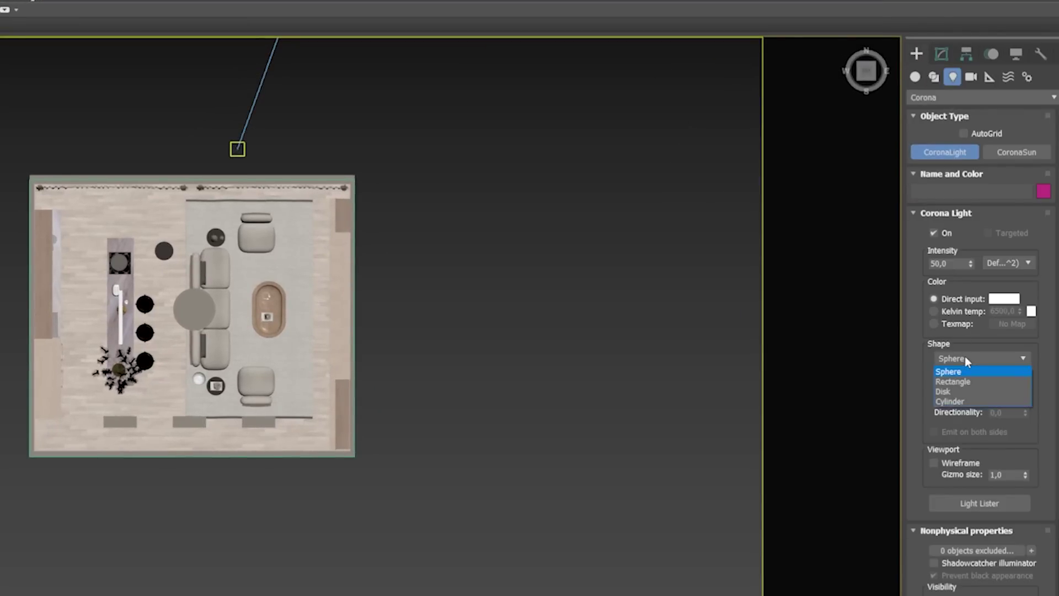
left_click(942, 391)
left_click(961, 315)
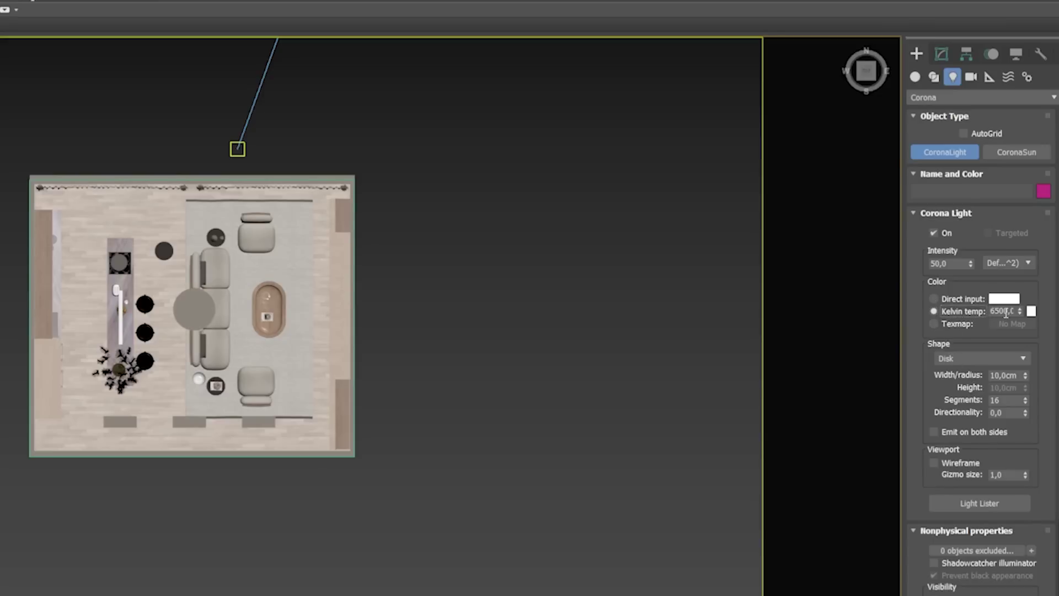
double_click(1001, 311)
type("4000")
key("Return")
- Draw the disk light centred on the first spot of a ceiling fixture in wireframe Top view, with a radius of about 5,8 cm
middle_click_drag(413, 390, 488, 308)
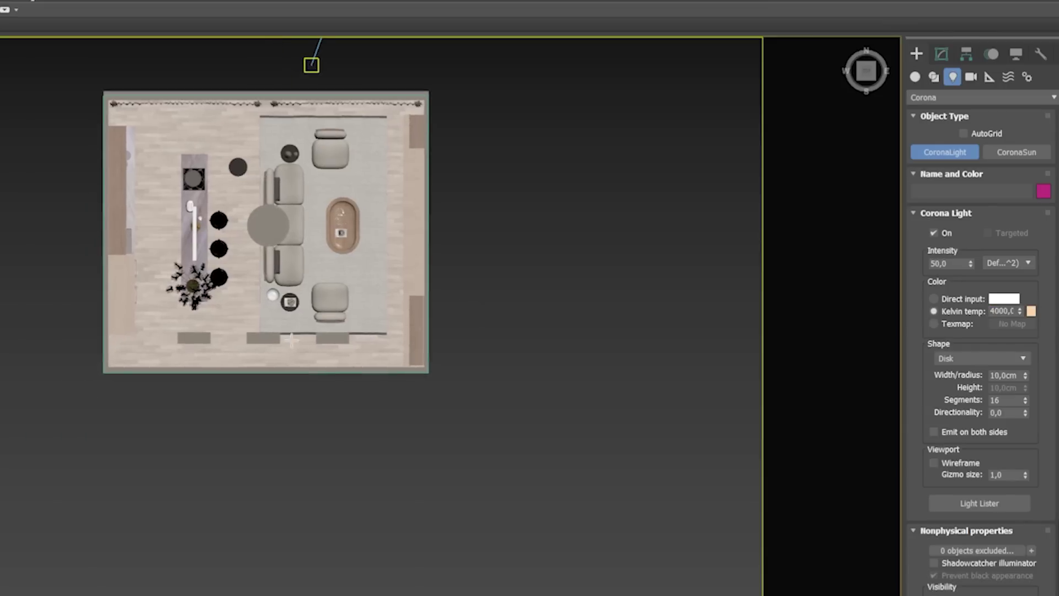
key("F3")
scroll(180, 307, "up", 10)
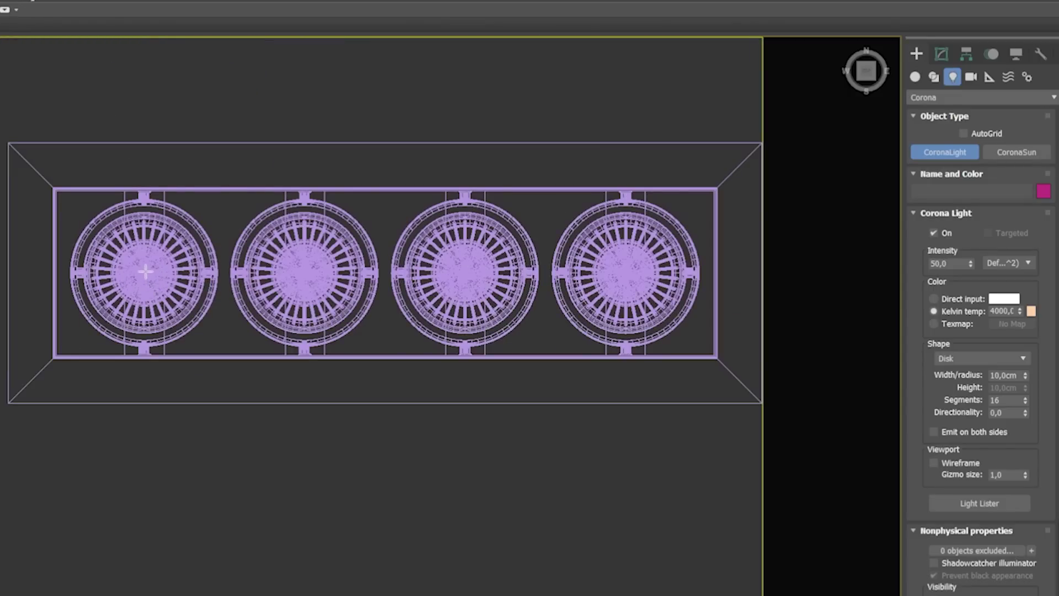
left_click_drag(146, 270, 180, 319)
scroll(176, 311, "down", 4)
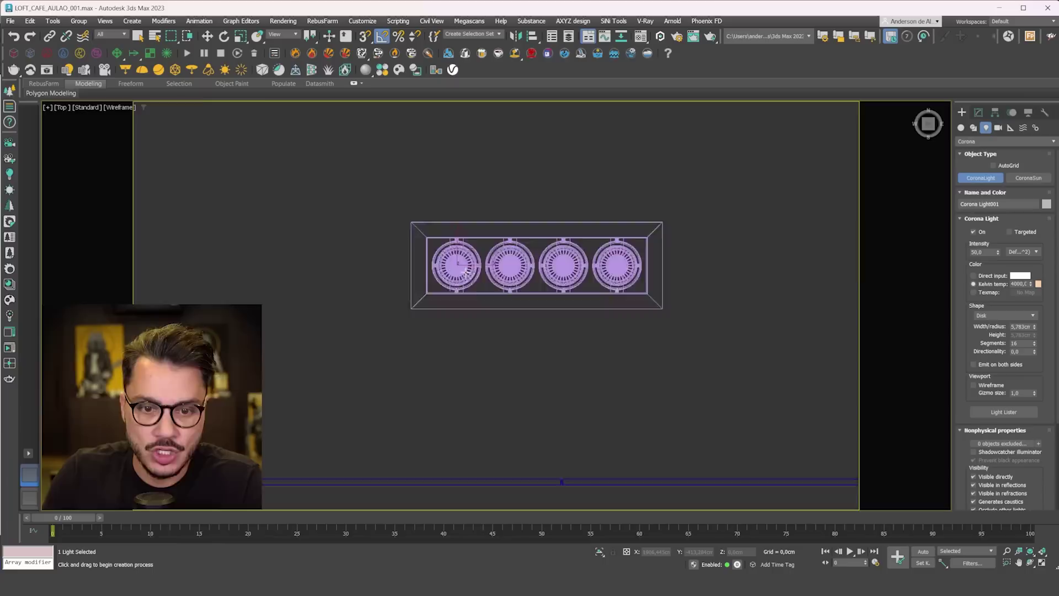
- Raise the disk light in the Left view from floor level up into the ceiling fixture, just beneath the spot lamp
key("f")
scroll(244, 301, "down", 8)
scroll(295, 313, "up", 10)
scroll(551, 284, "down", 4)
scroll(538, 264, "down", 8)
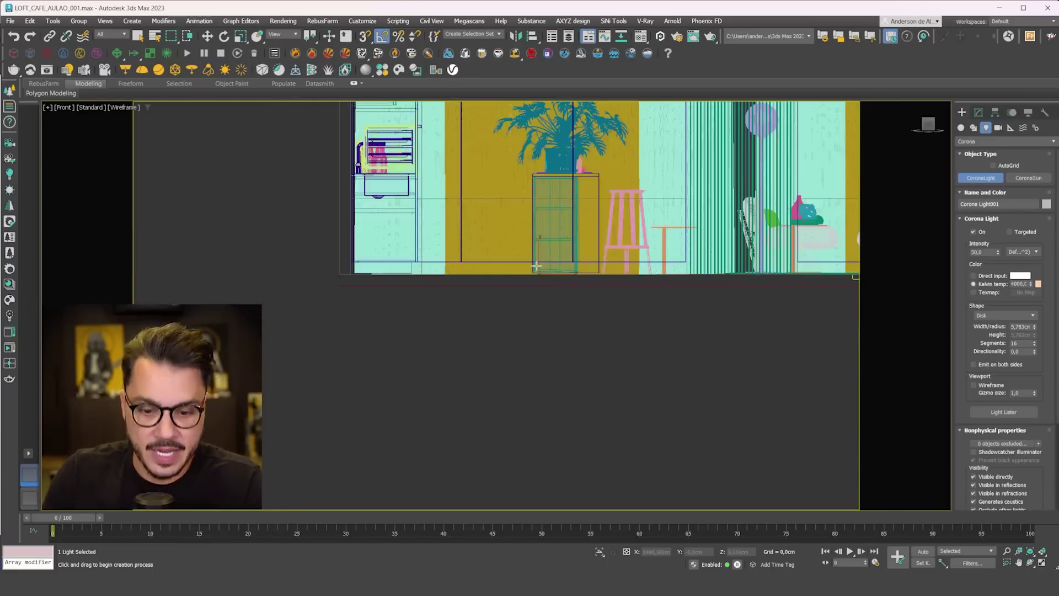
key("l")
scroll(539, 278, "up", 12)
scroll(539, 279, "down", 10)
key("w")
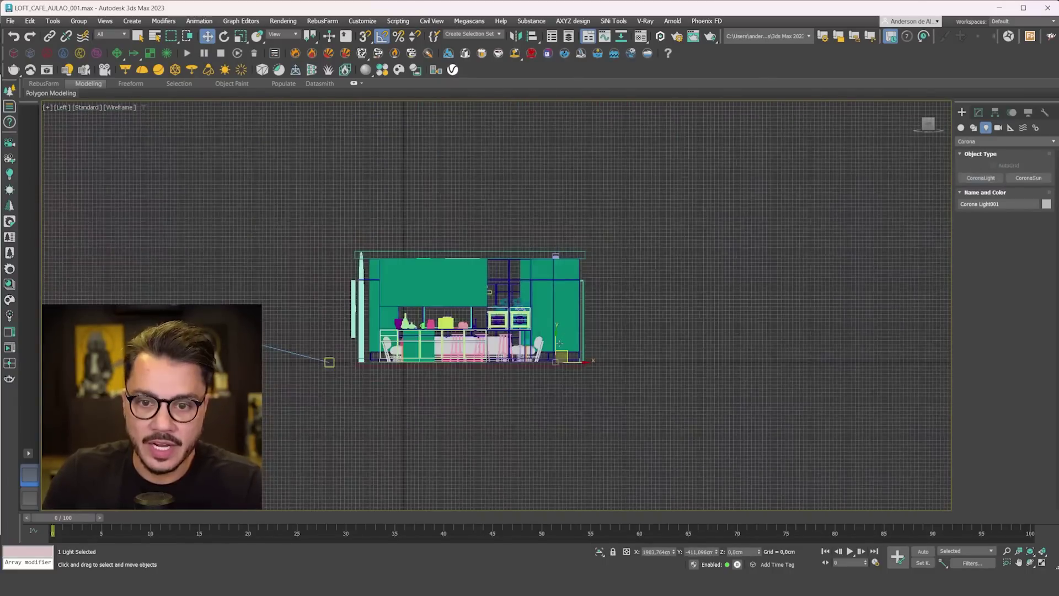
scroll(561, 243, "up", 8)
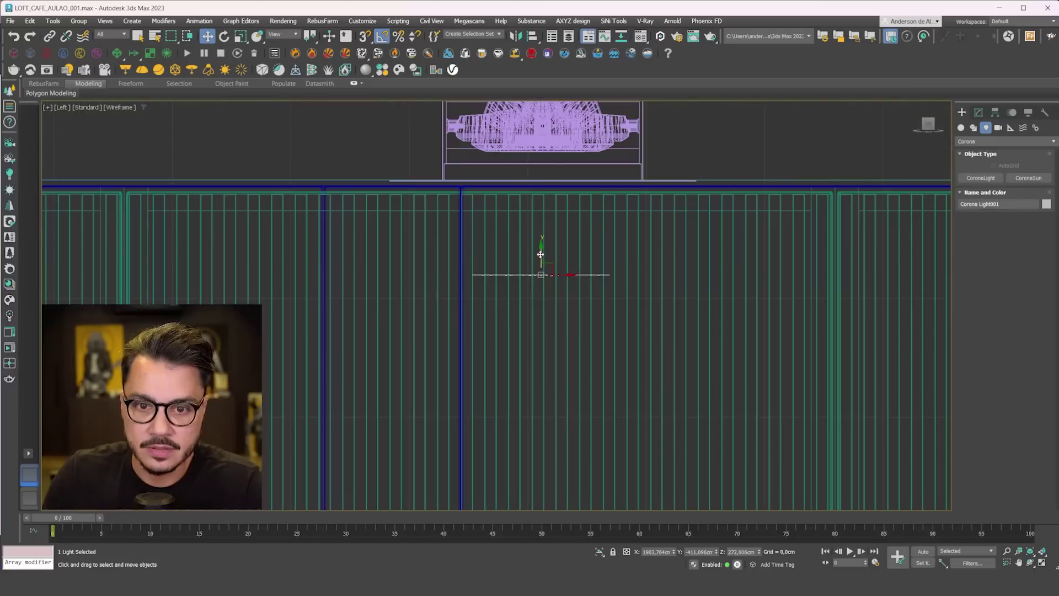
left_click_drag(541, 243, 556, 152)
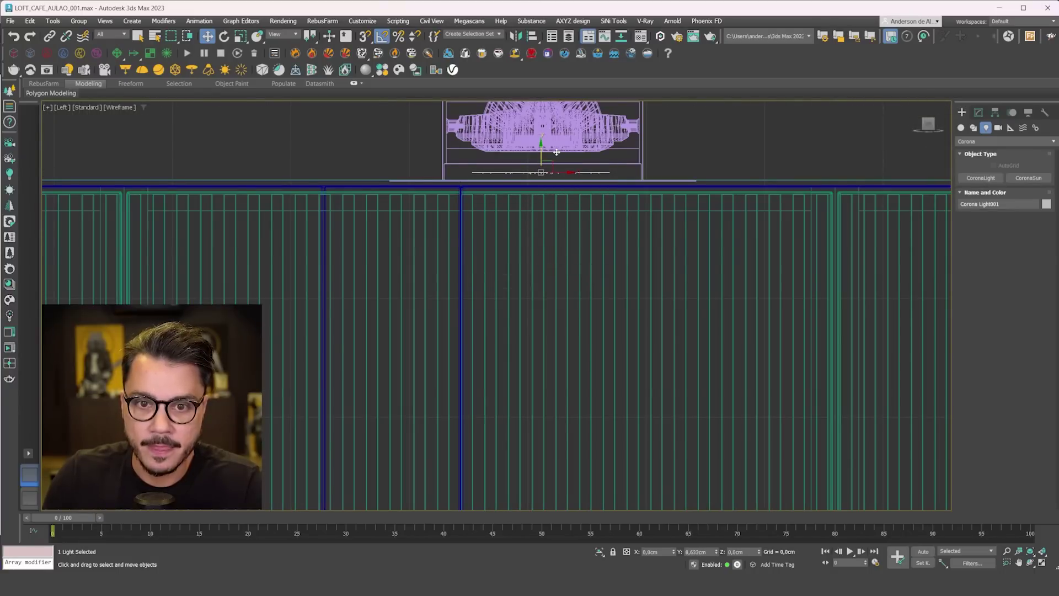
- Rename the disk light as 3 - PONTO SPOT
left_click(978, 112)
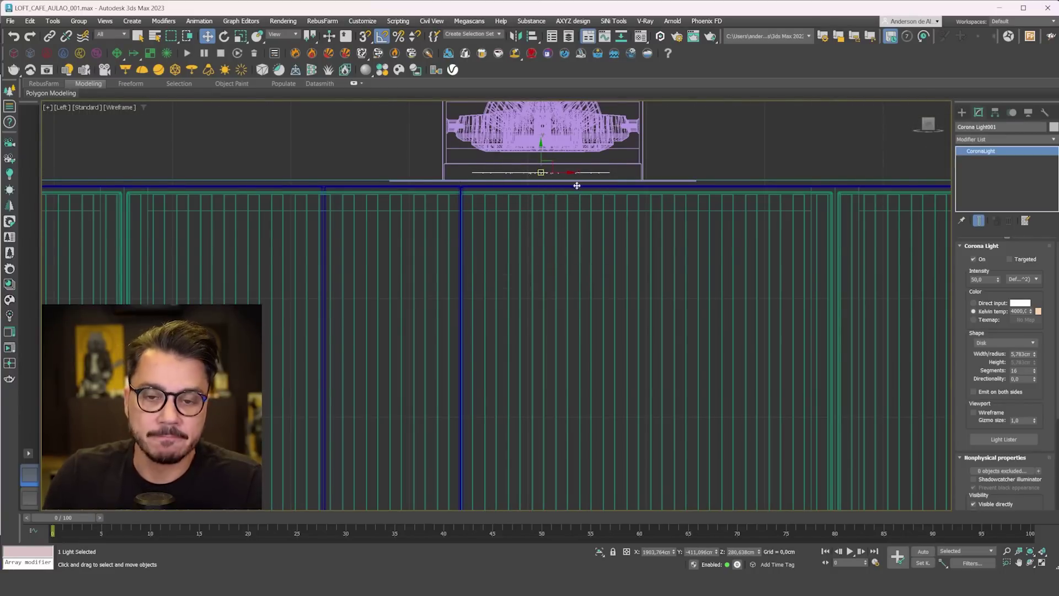
left_click_drag(958, 394, 955, 320)
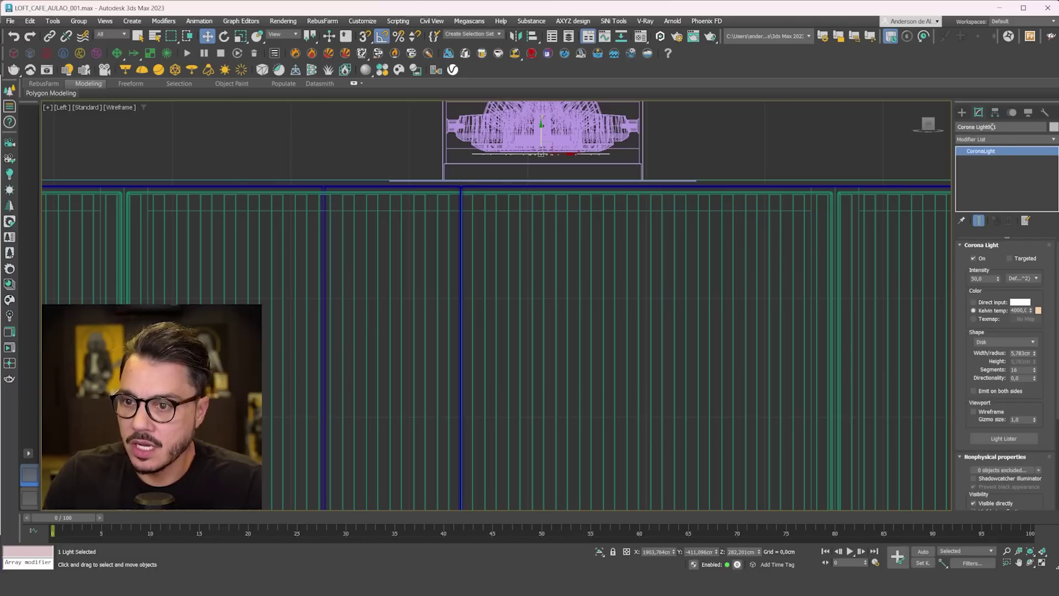
double_click(992, 127)
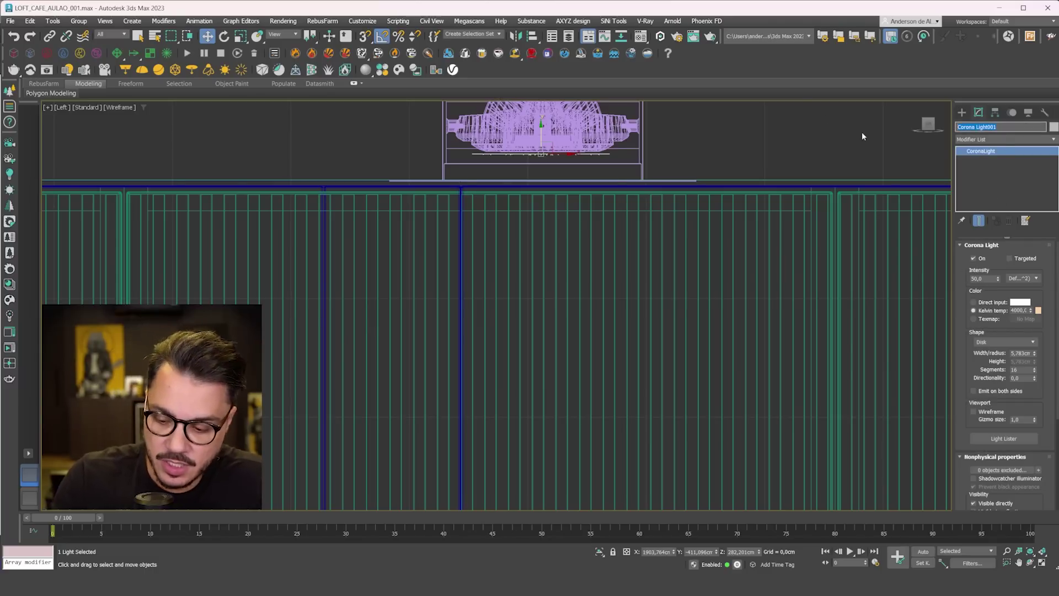
type("3 - PONTO SPOT")
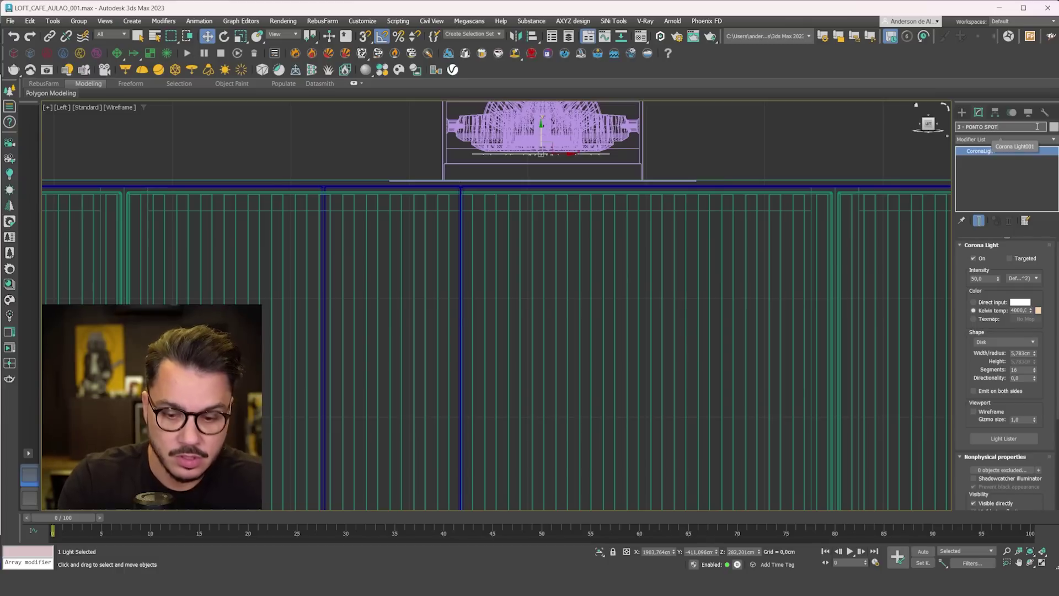
- Create three instanced copies of the disk light along the fixture in Top view, one centred on each remaining spot
scroll(607, 209, "down", 8)
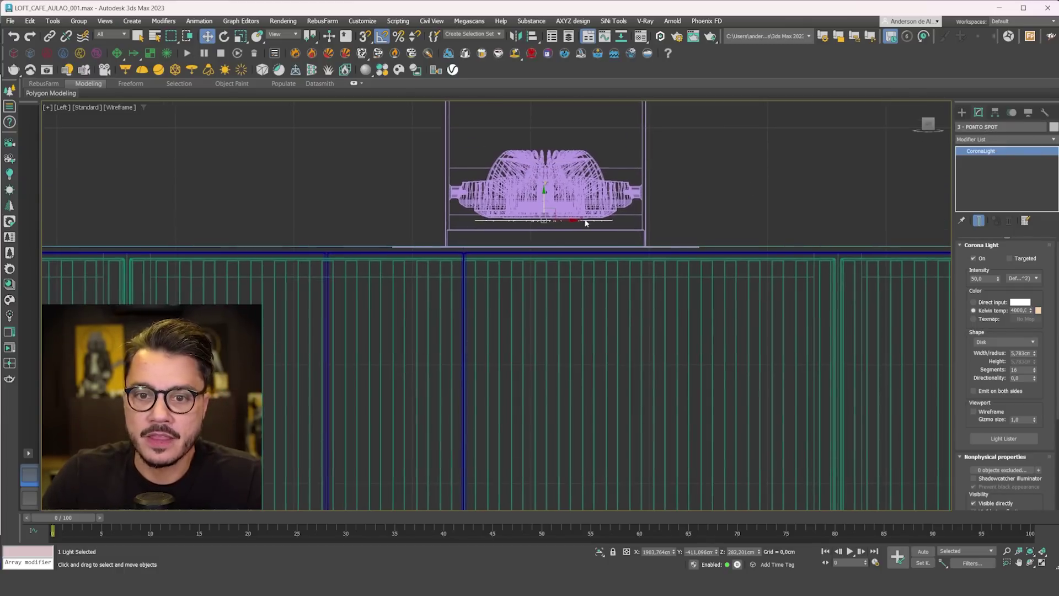
middle_click_drag(593, 231, 583, 236)
key("t")
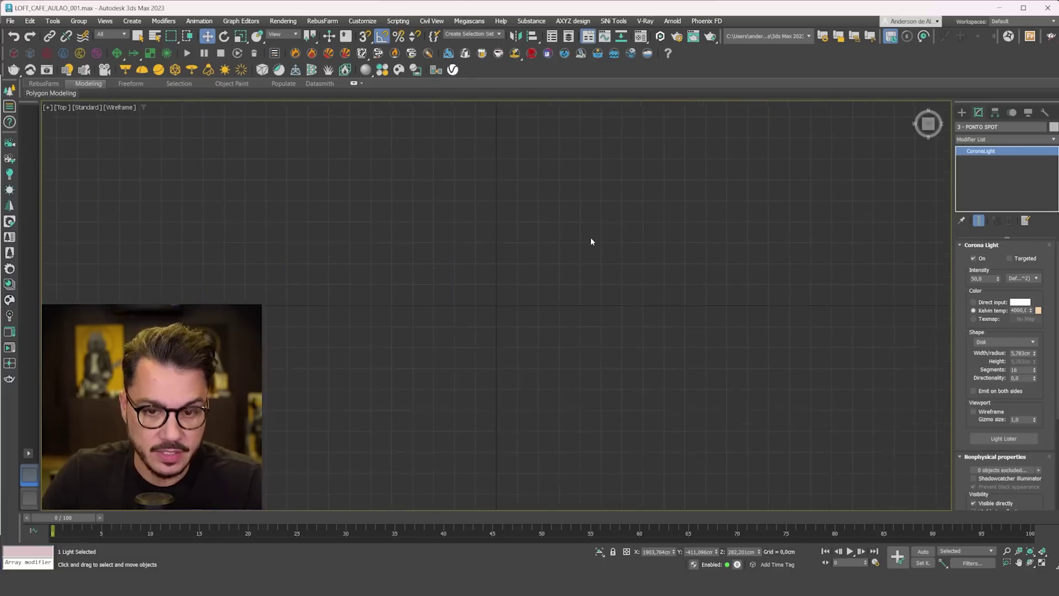
key("z")
scroll(585, 310, "down", 6)
middle_click_drag(590, 318, 274, 272)
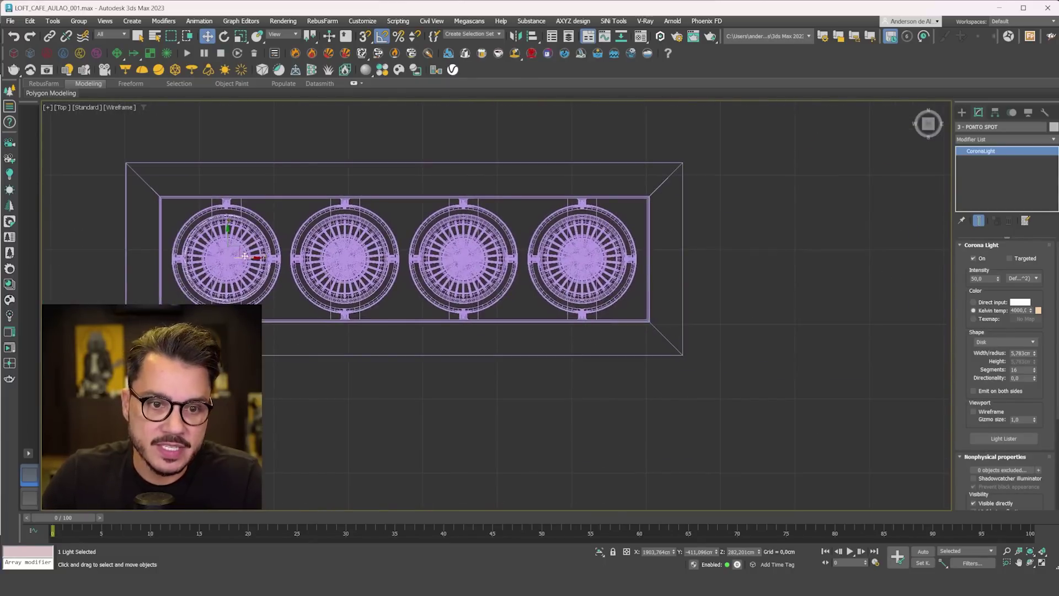
mouse_move(246, 258)
left_mouse_down("shift")
mouse_move(365, 275)
mouse_move(367, 258)
mouse_move(633, 266)
left_mouse_up("shift")
left_click(486, 272)
left_click(532, 335)
left_click(532, 334)
left_click(530, 336)
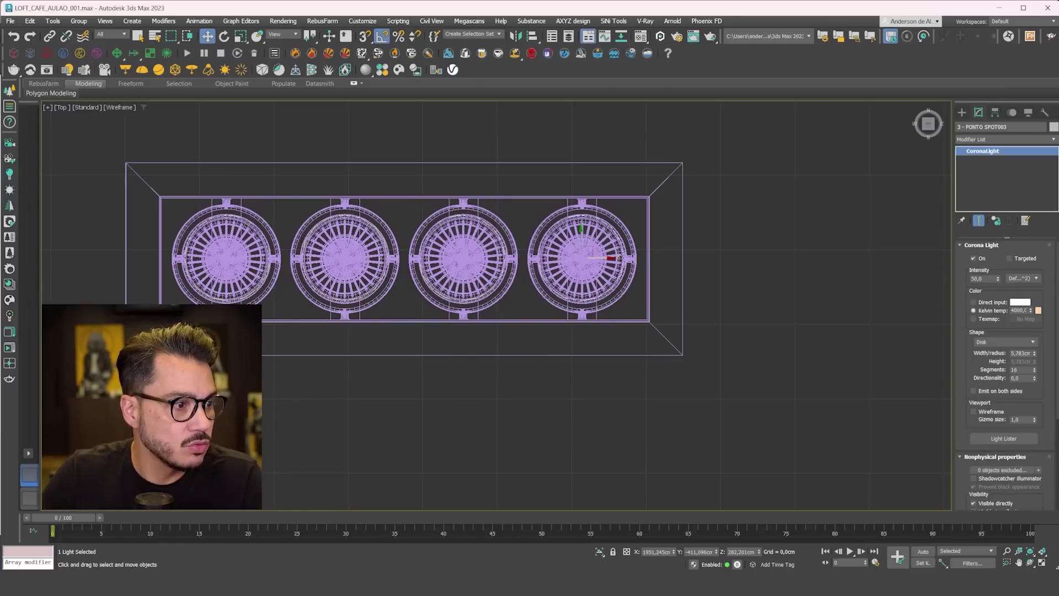
- Try to isolate the four spot lights with a region selection around the fixture, subtracting the fixture geometry from the selection
left_click(423, 199)
scroll(550, 307, "down", 5)
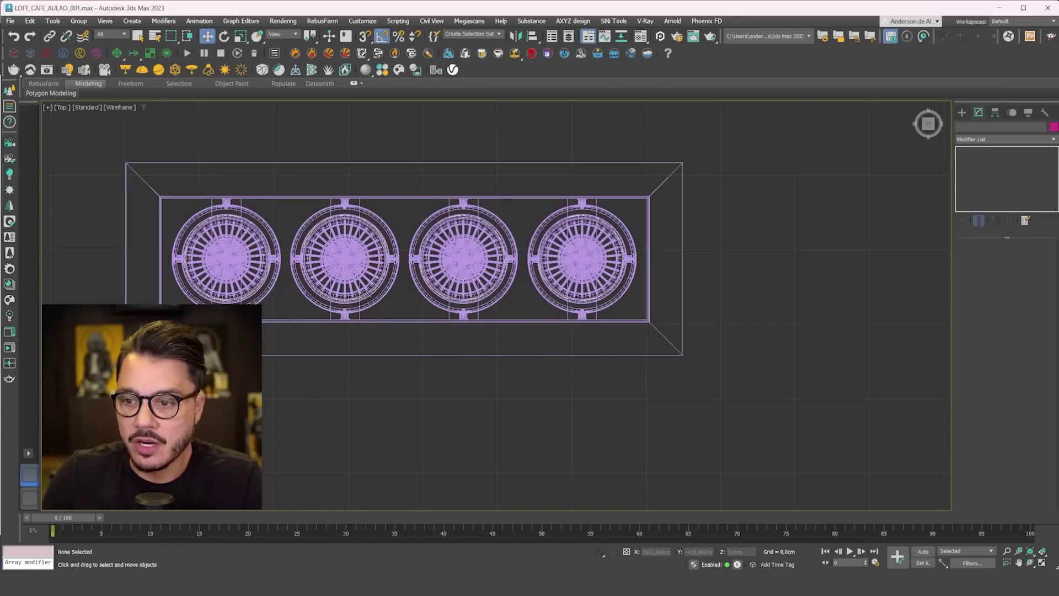
scroll(552, 317, "up", 5)
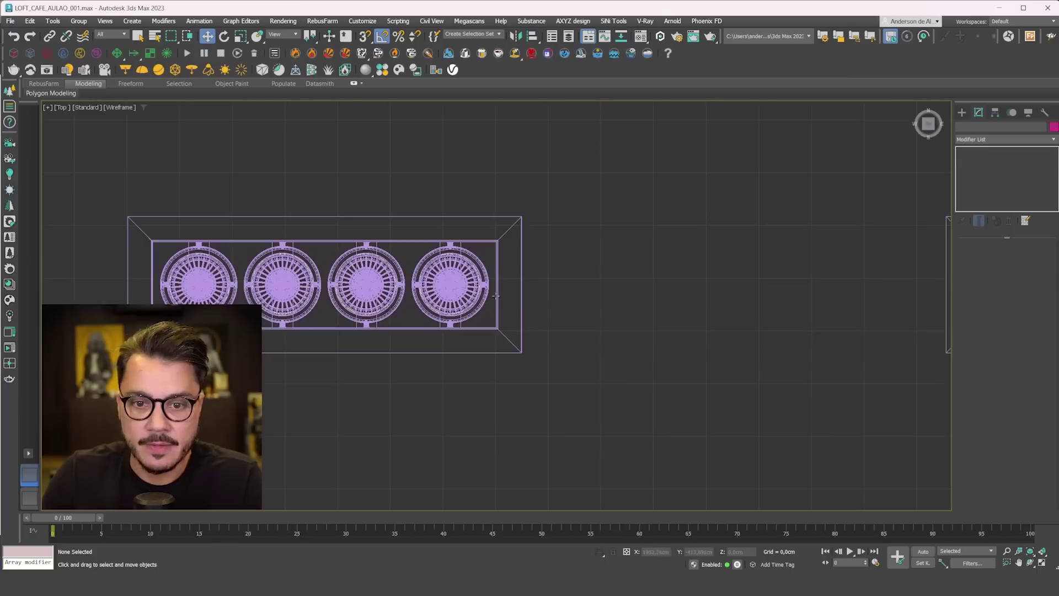
left_click_drag(614, 248, 77, 360)
left_click_drag(562, 167, 506, 233, "alt")
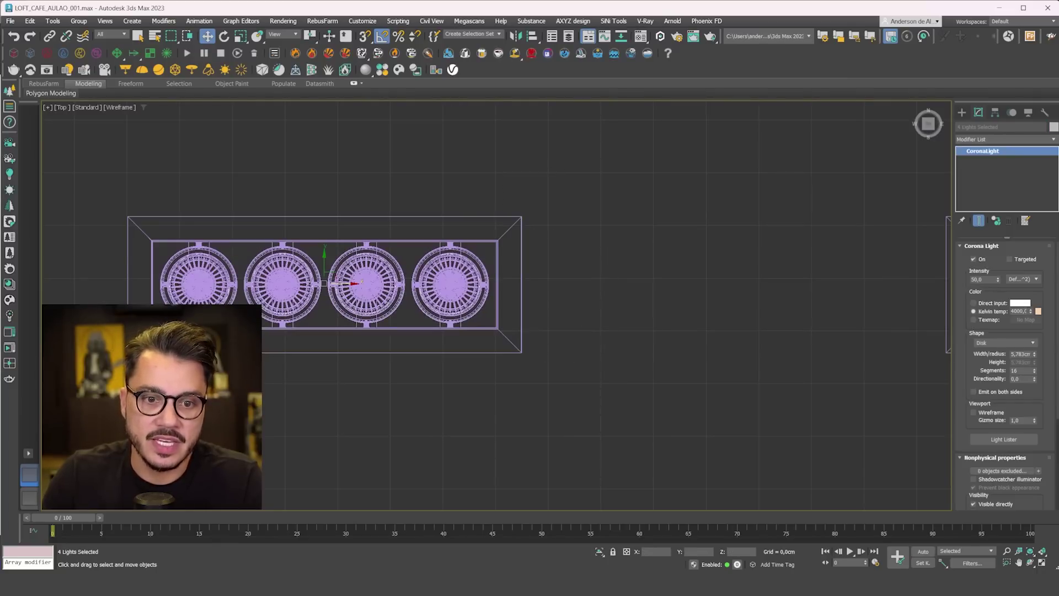
mouse_move(337, 274)
left_mouse_down()
mouse_move(853, 207)
mouse_move(509, 164)
mouse_move(348, 274)
left_mouse_up()
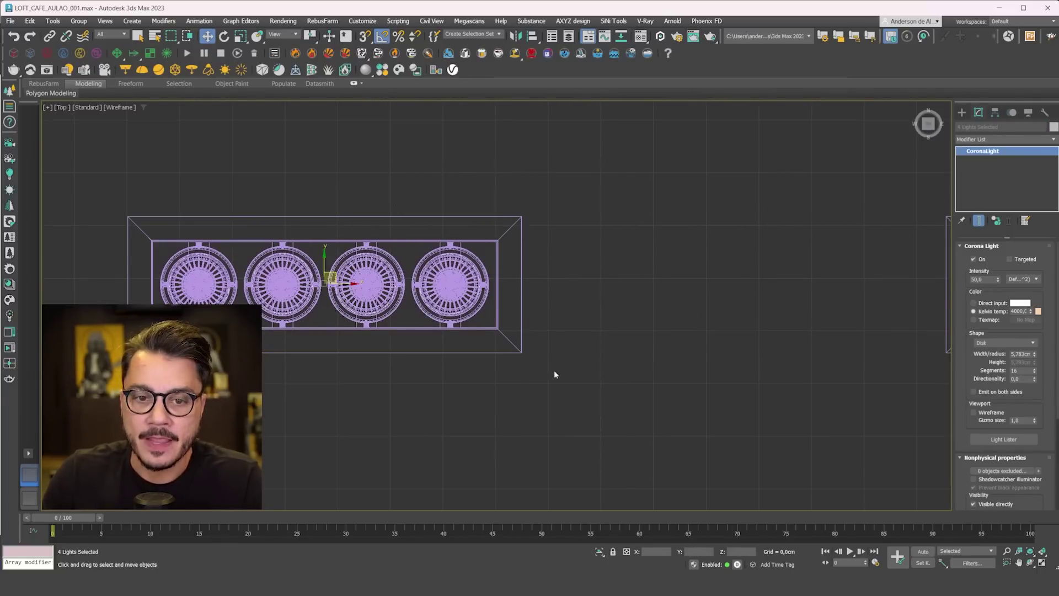
middle_click_drag(554, 369, 703, 368)
left_click(425, 207)
- Restrict the selection filter to Lights and select the four disk lights in the fixture with a region selection
left_click(116, 35)
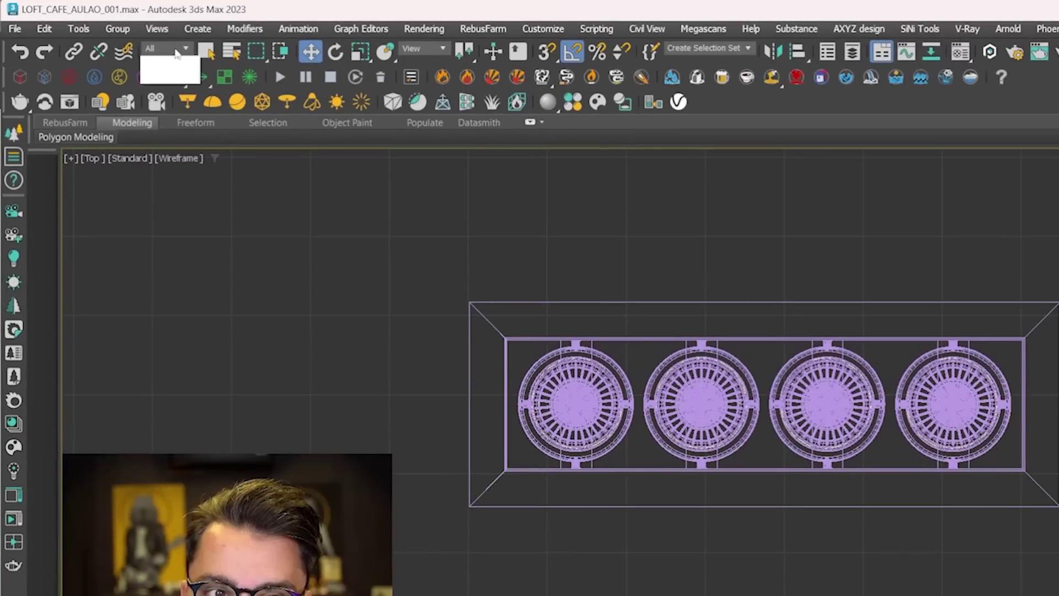
left_click(160, 92)
left_click_drag(880, 192, 314, 324)
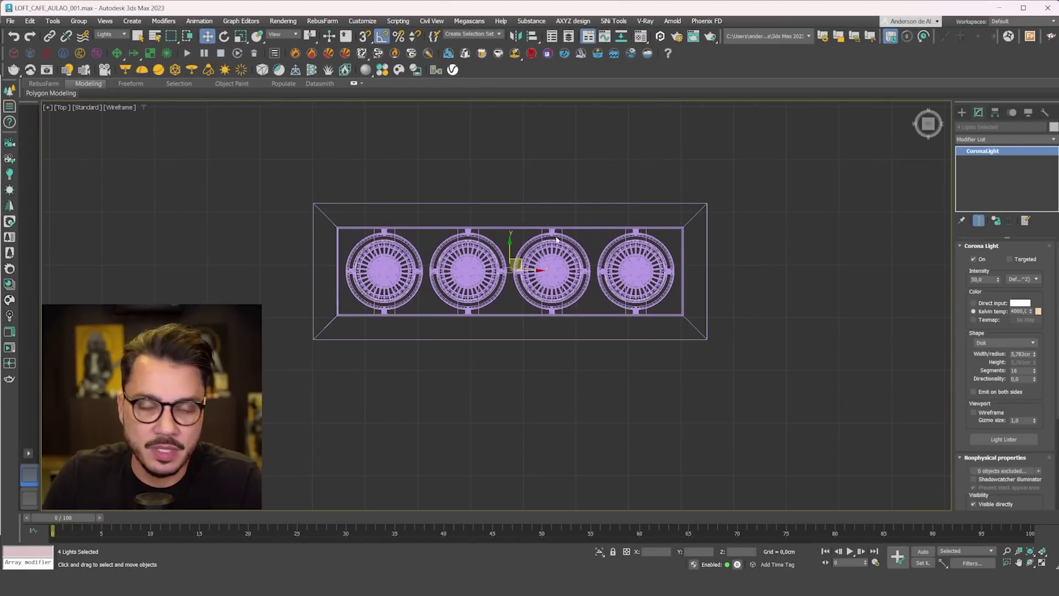
- Clone the four disk lights as instances onto the two remaining ceiling spot fixtures in the row, then clear the selection
scroll(548, 239, "down", 5)
middle_click_drag(631, 276, 322, 275)
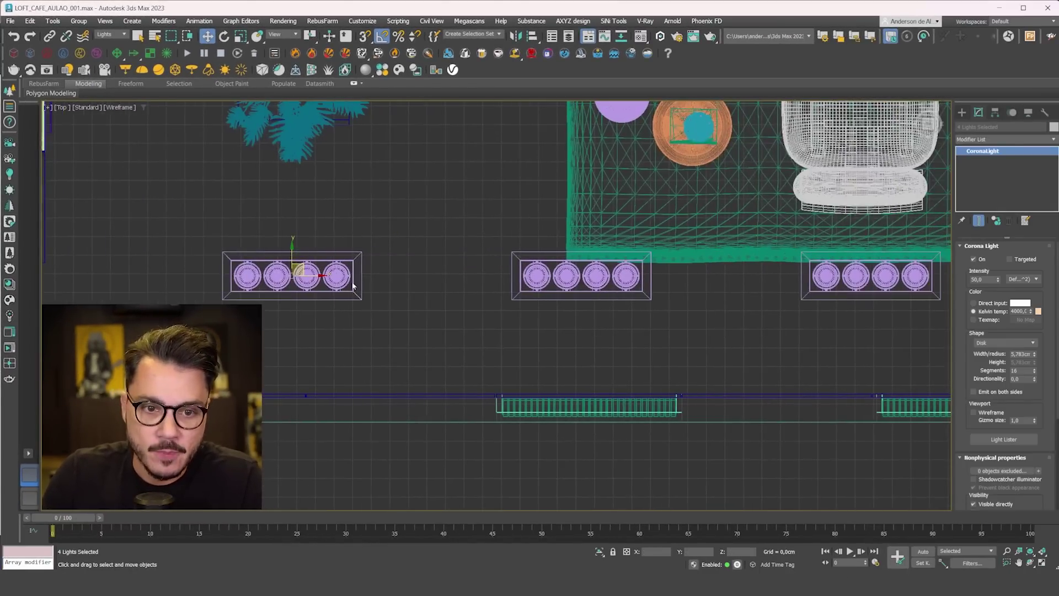
mouse_move(322, 275)
left_mouse_down("shift")
mouse_move(601, 278)
mouse_move(610, 294)
left_mouse_up("shift")
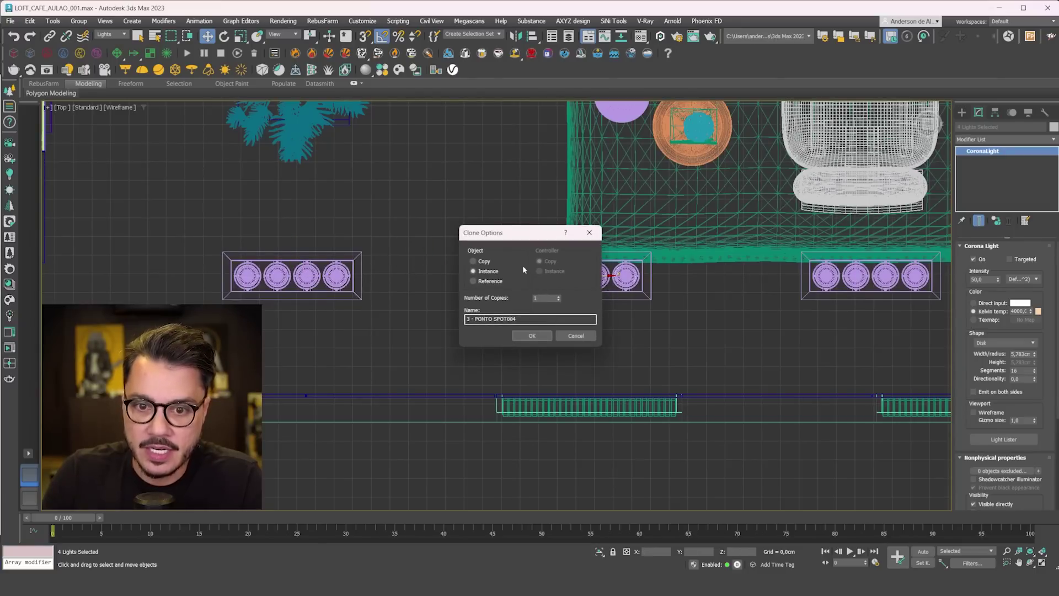
left_click(531, 335)
middle_click_drag(599, 298, 301, 295)
mouse_move(491, 254)
left_mouse_down()
mouse_move(629, 298)
mouse_move(592, 300)
left_mouse_up()
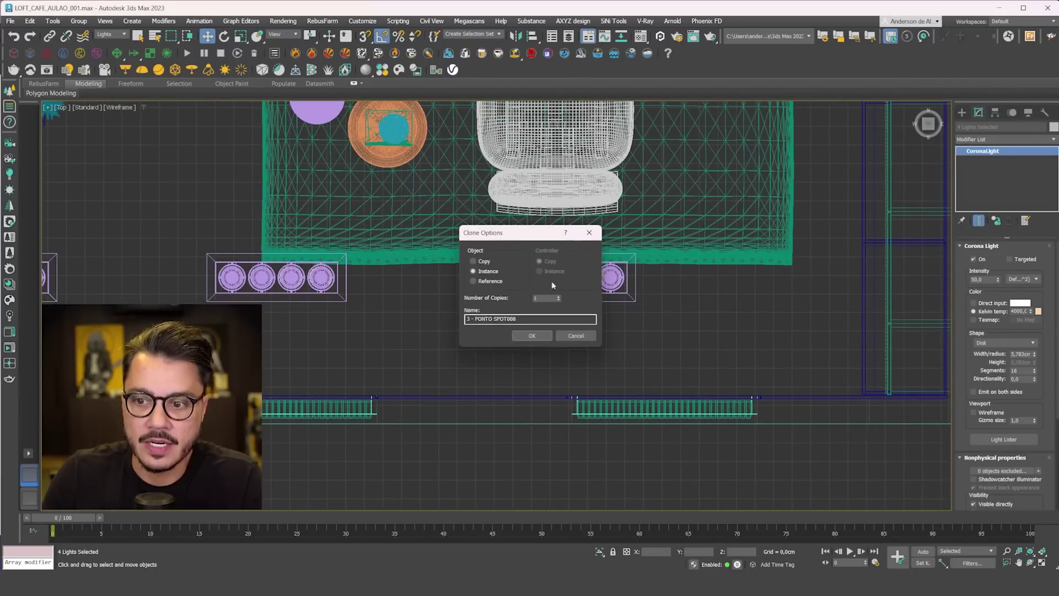
left_click(532, 335)
middle_click_drag(580, 277, 560, 393)
scroll(538, 359, "down", 5)
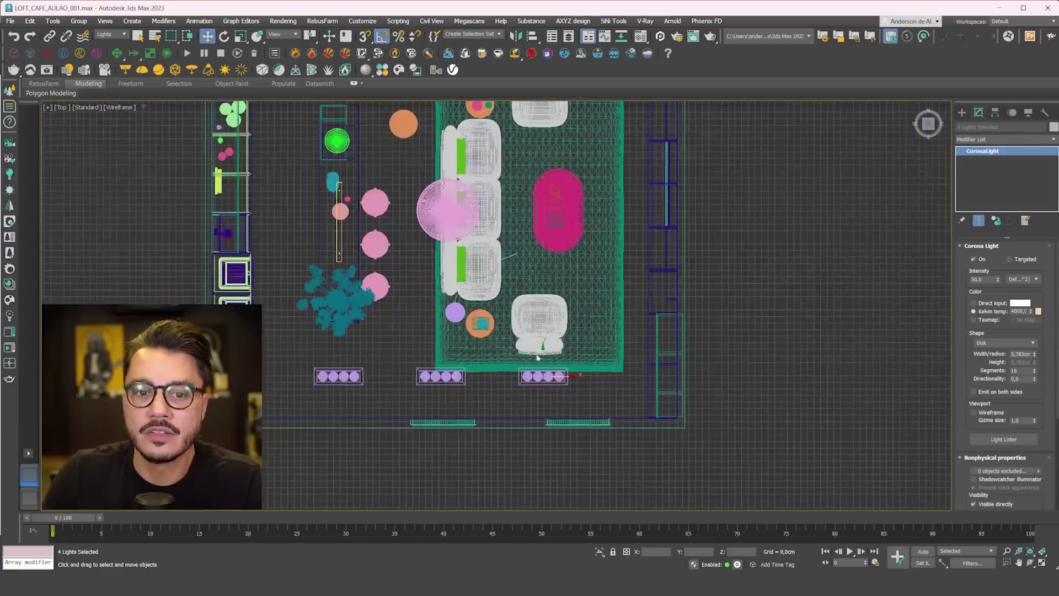
left_click(776, 343)
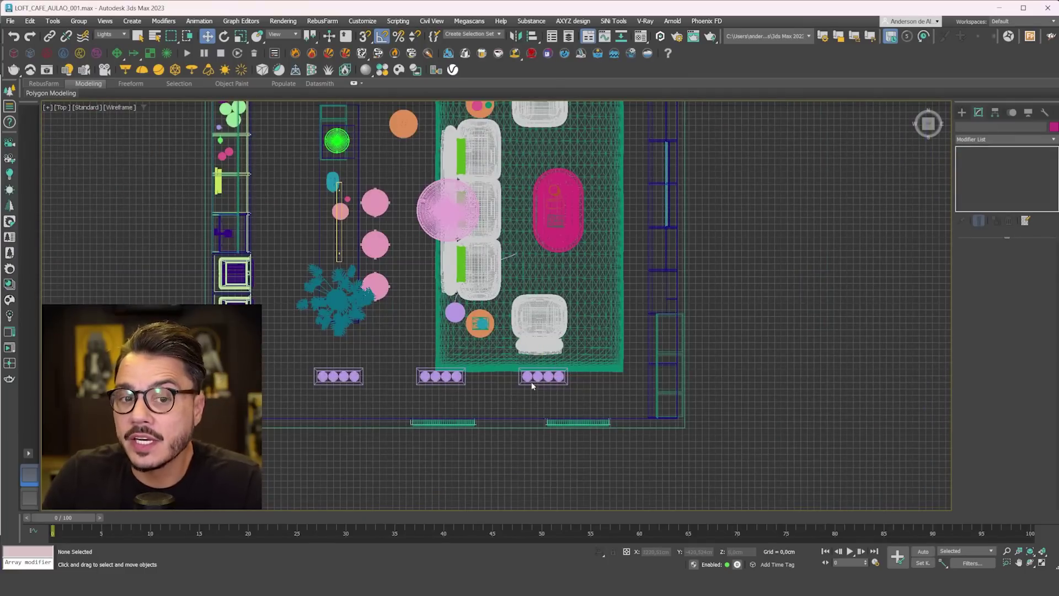
- Start creating a disk-shaped CoronaLight centred on the large round lamp above the sofa in Top view
scroll(431, 276, "up", 5)
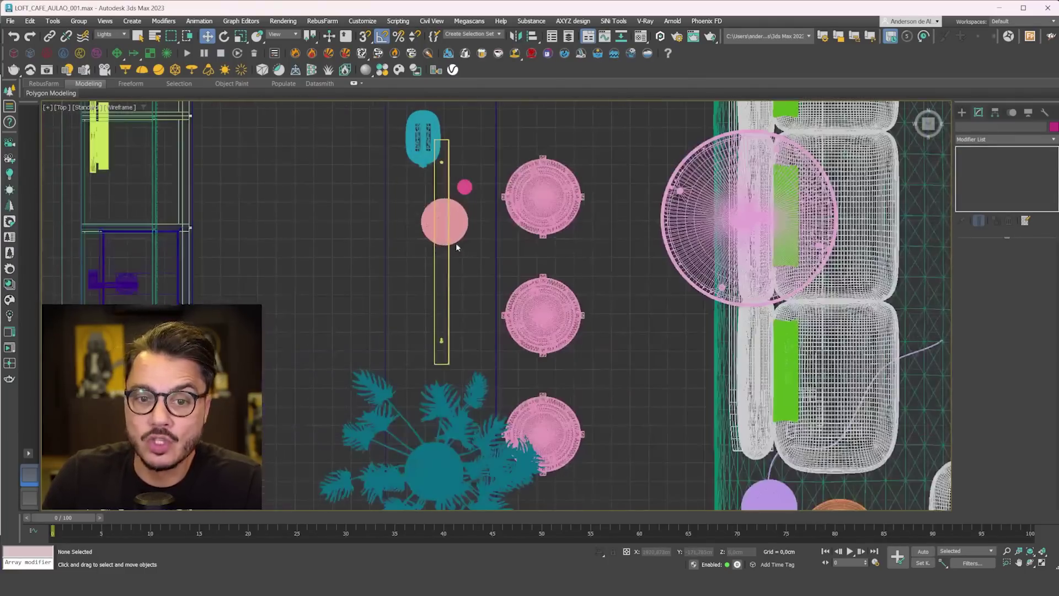
middle_click_drag(630, 234, 391, 271)
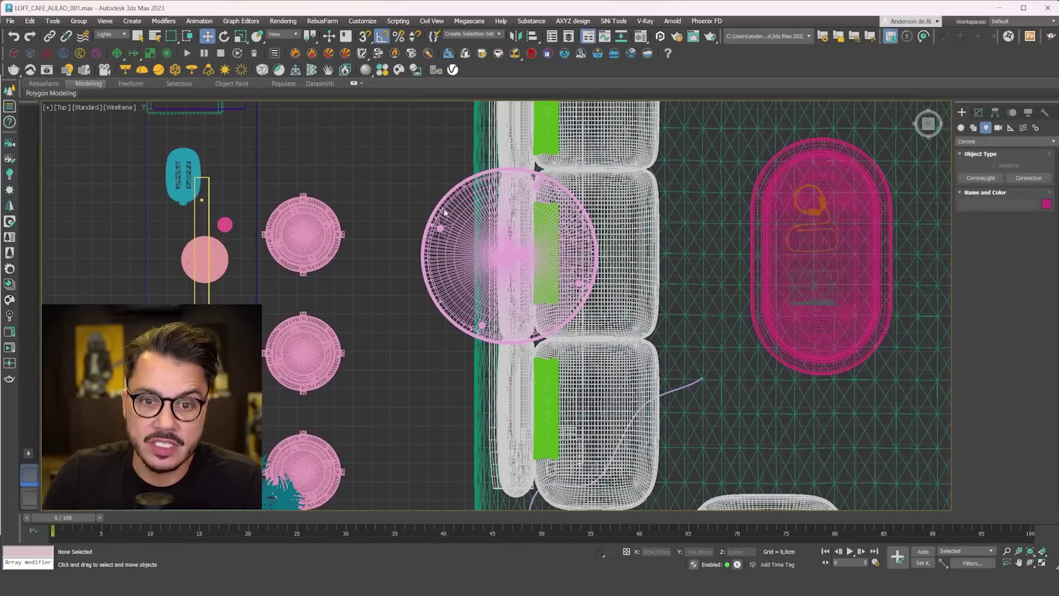
left_click(980, 178)
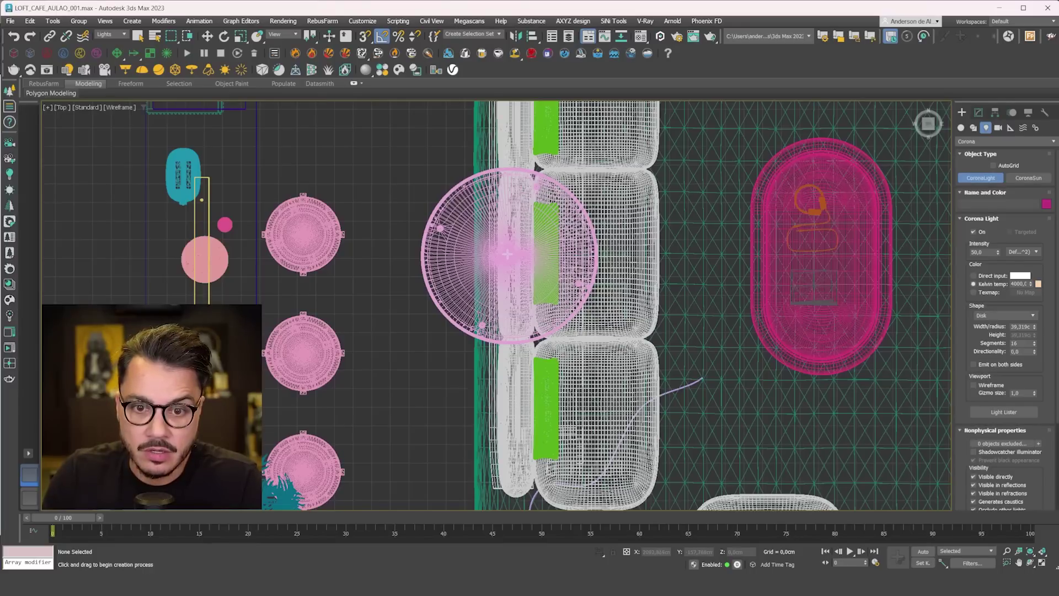
- Create a disk-shaped Corona light with a radius of about 45 cm, centred on the round pendant in the top view
left_click_drag(506, 254, 545, 252)
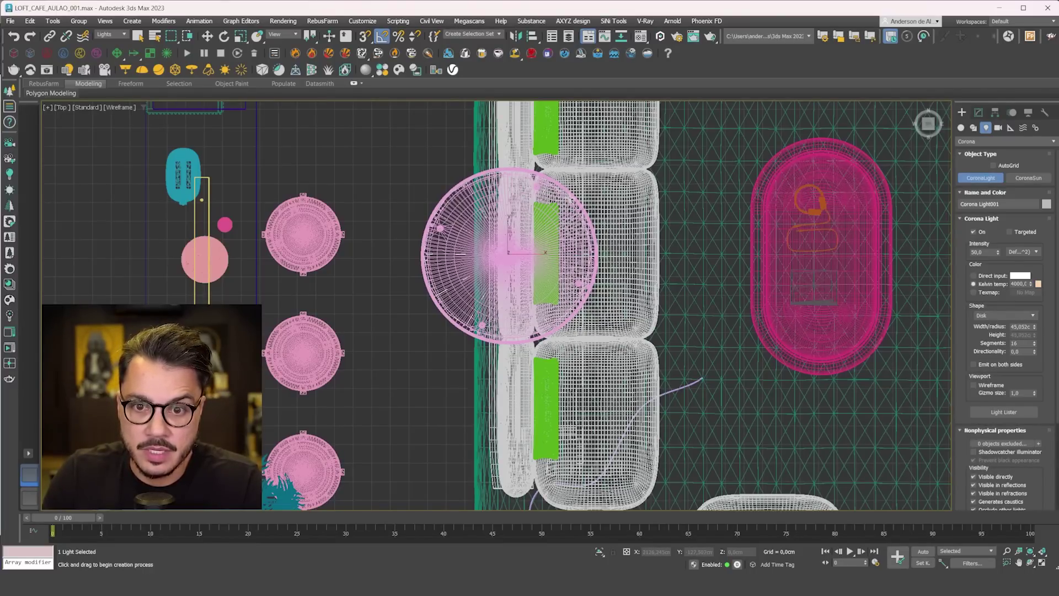
scroll(545, 252, "up", 2)
key("w")
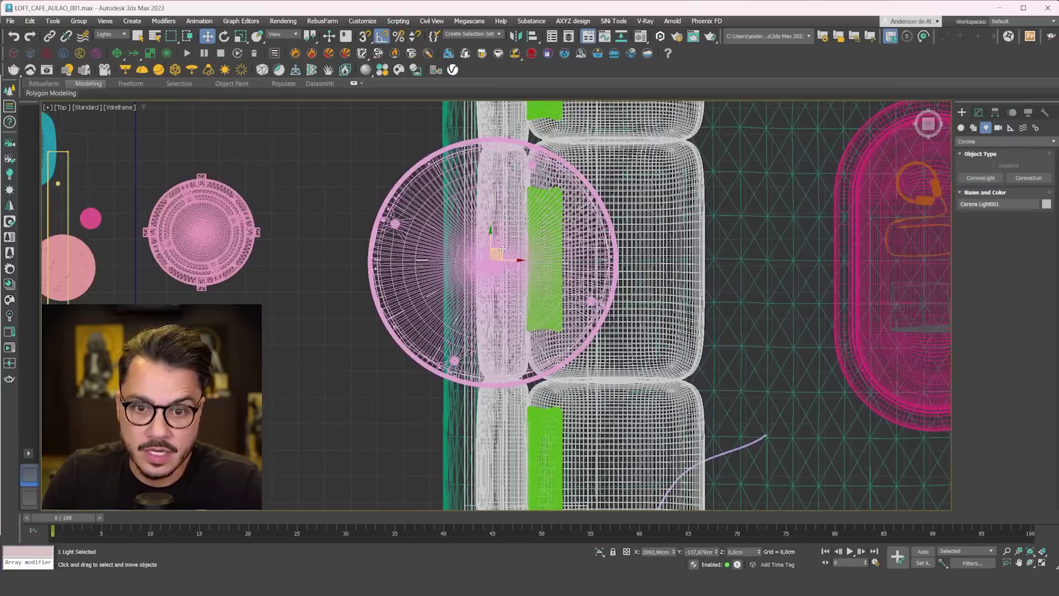
- Raise the disk light from the floor into the round pendant's ring, at a Z height of about 272.5 cm
key("f")
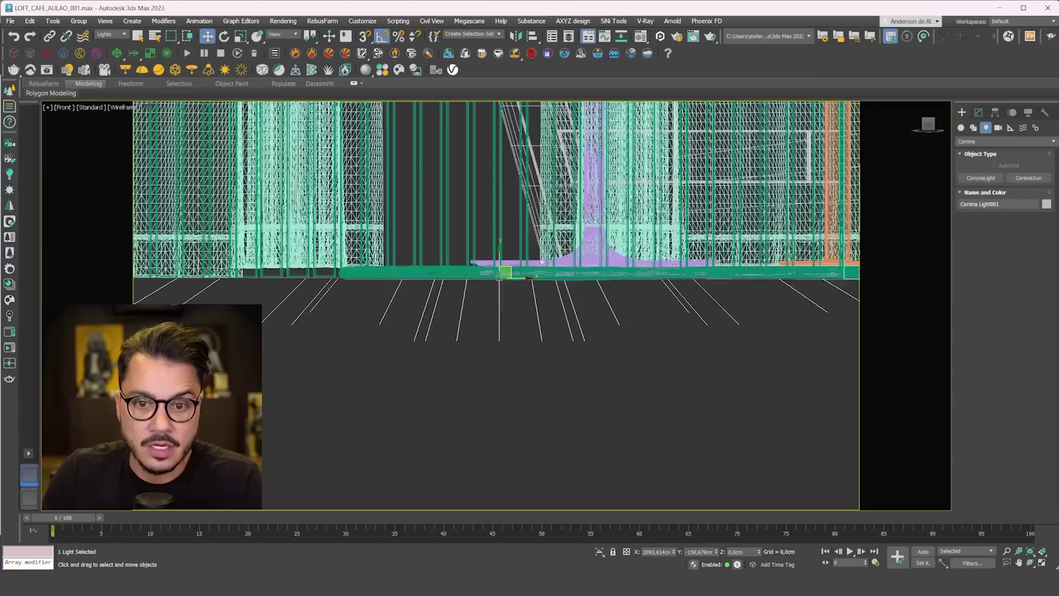
scroll(542, 261, "down", 12)
middle_click_drag(542, 262, 556, 305)
scroll(556, 305, "up", 6)
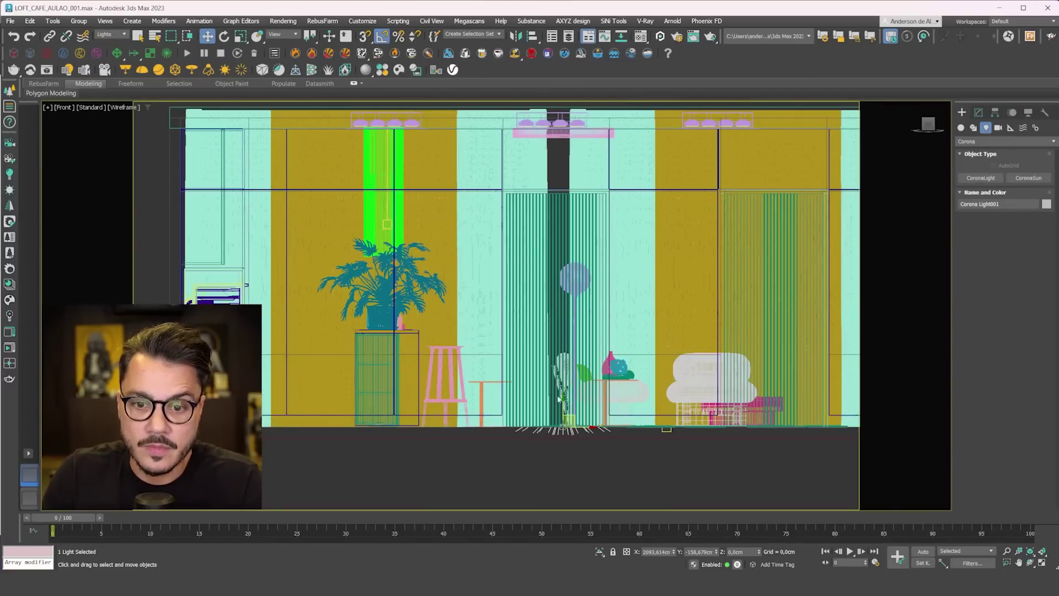
scroll(550, 161, "up", 6)
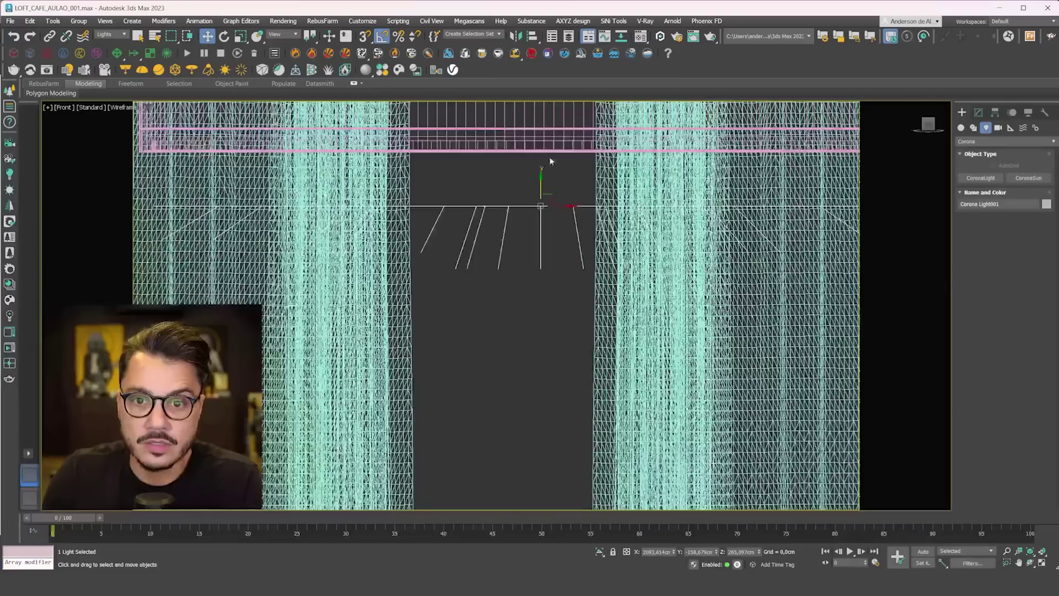
scroll(550, 161, "down", 5)
left_click_drag(542, 296, 544, 218)
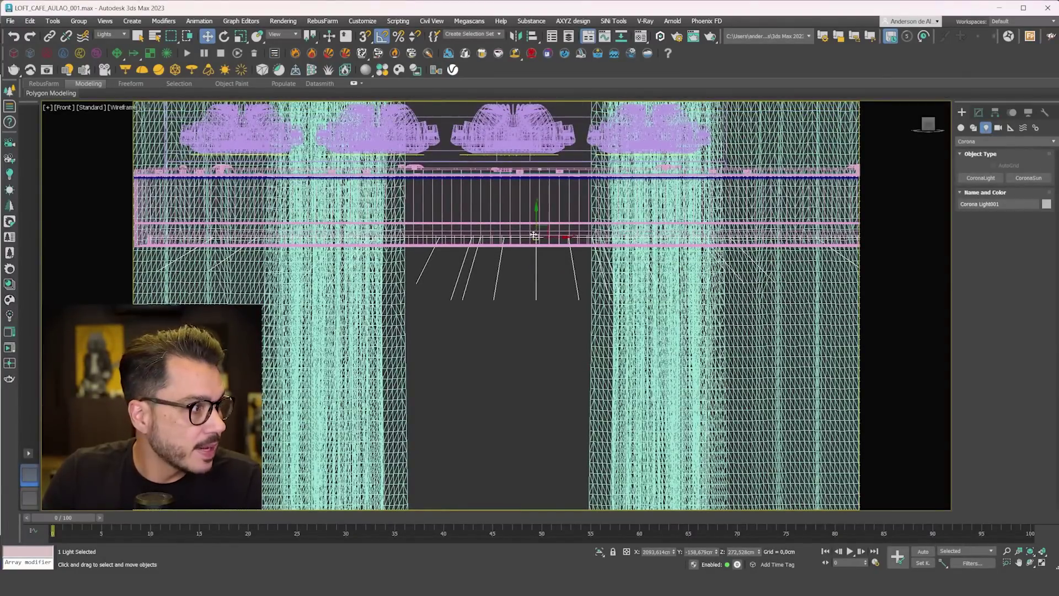
- Configure the disk light to emit on both sides, with direct visibility and occlusion of other lights turned off
left_click(979, 114)
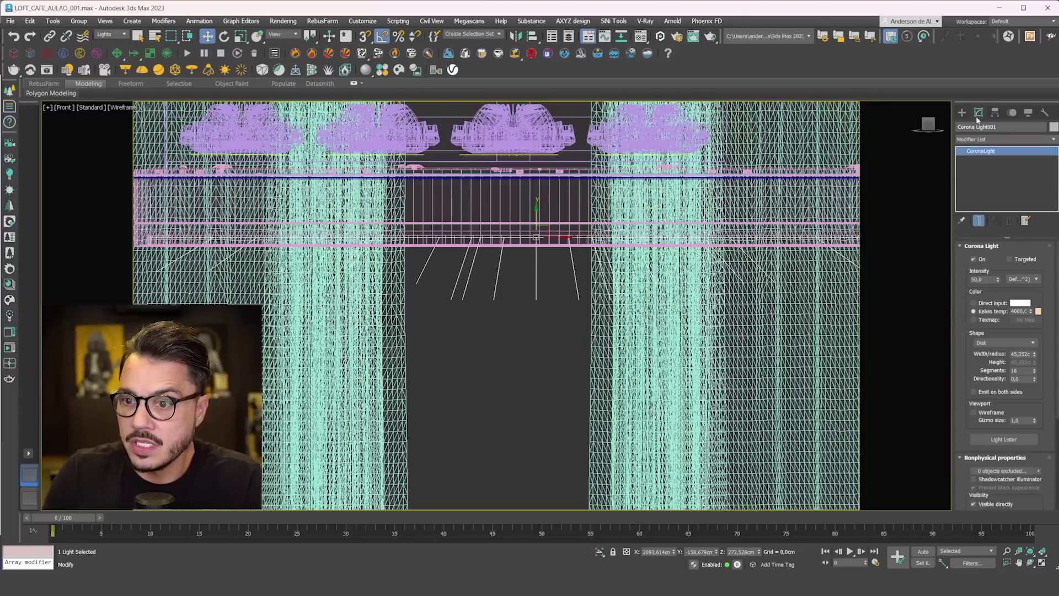
scroll(976, 301, "down", 3)
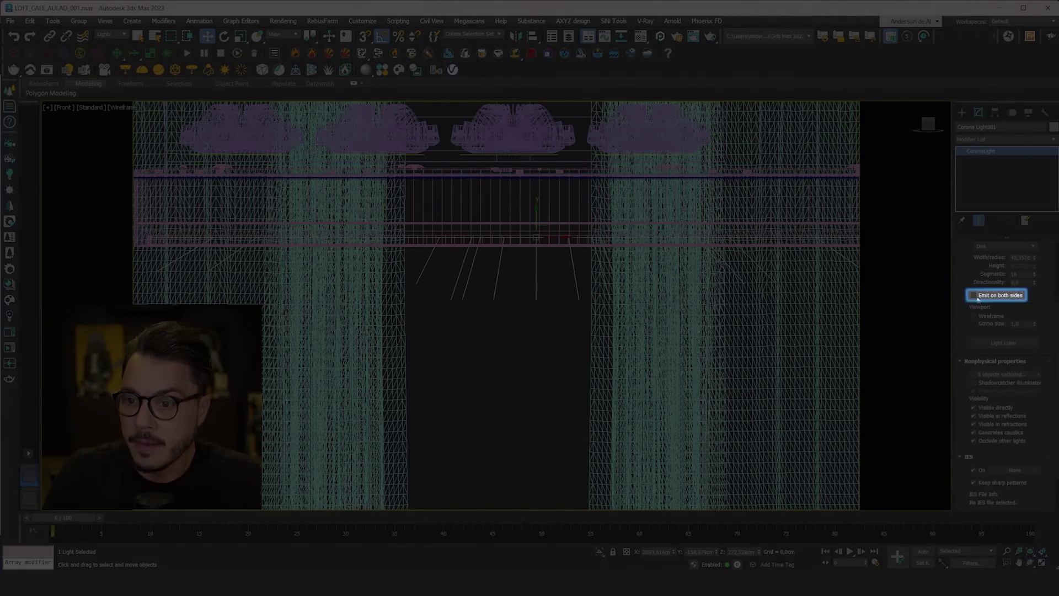
left_click(975, 296)
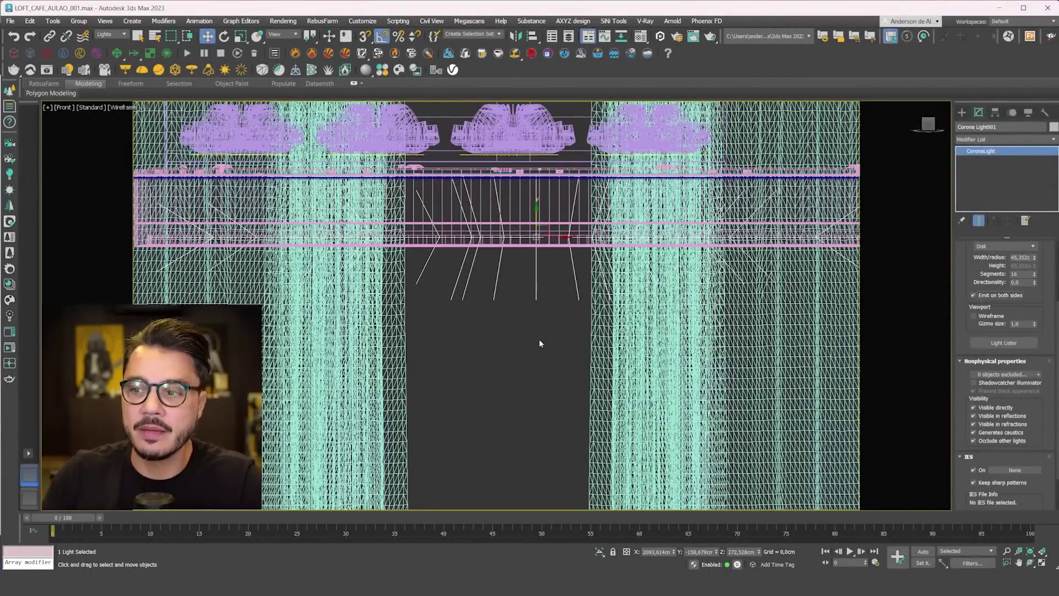
scroll(960, 302, "down", 1)
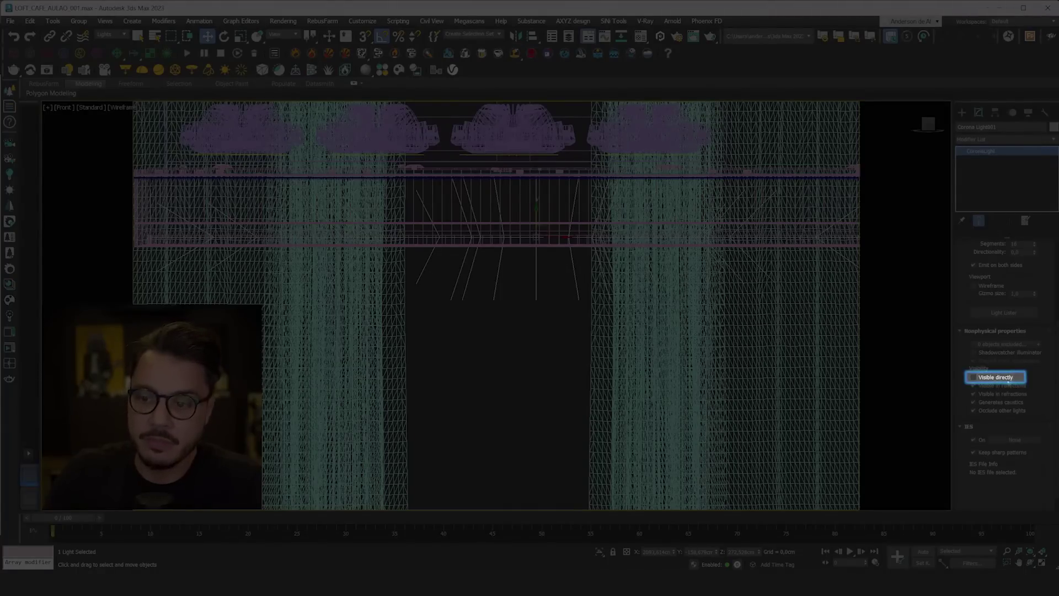
scroll(997, 438, "up", 4)
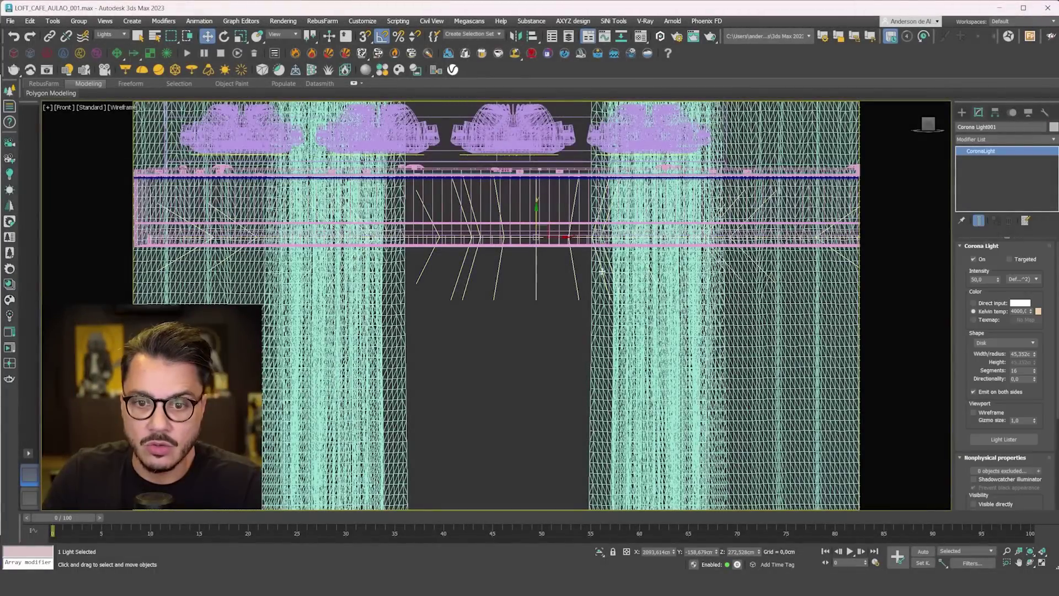
scroll(997, 439, "down", 5)
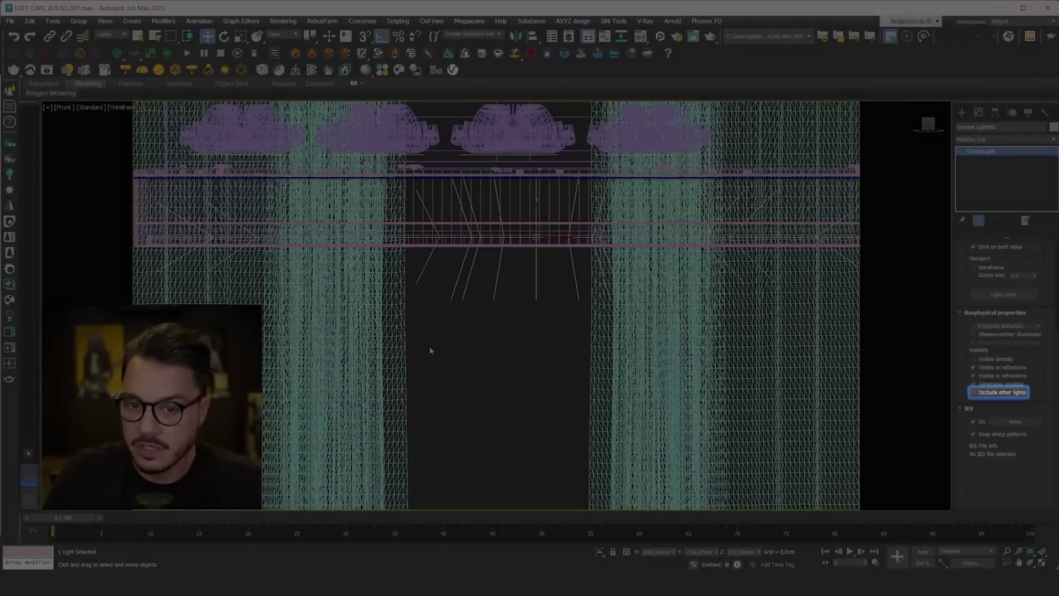
left_click(528, 364)
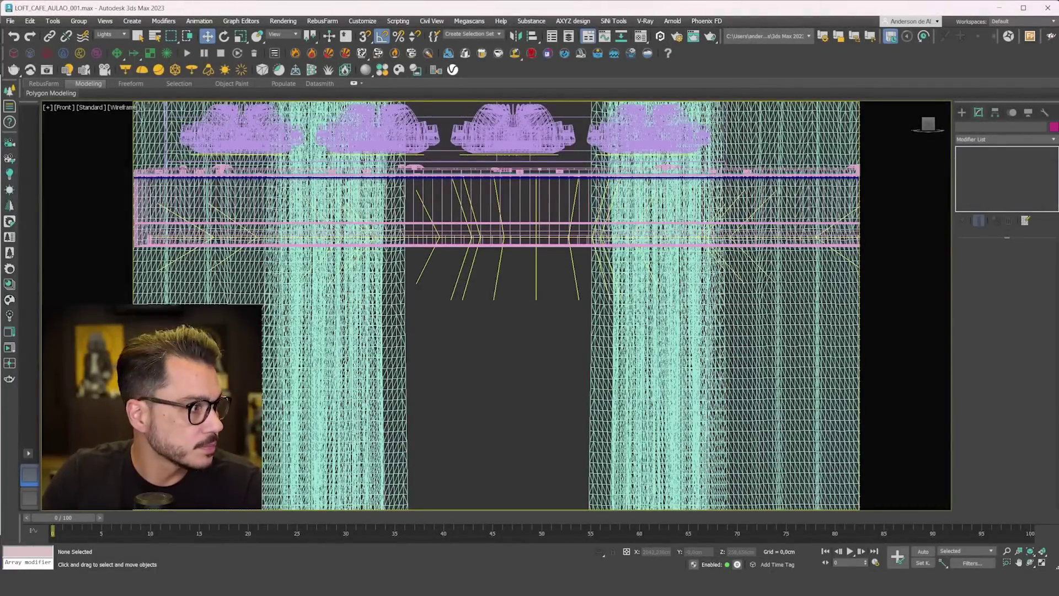
- Rename the disk light inside the round pendant as "3 - PONTO TETO"
left_click(556, 213)
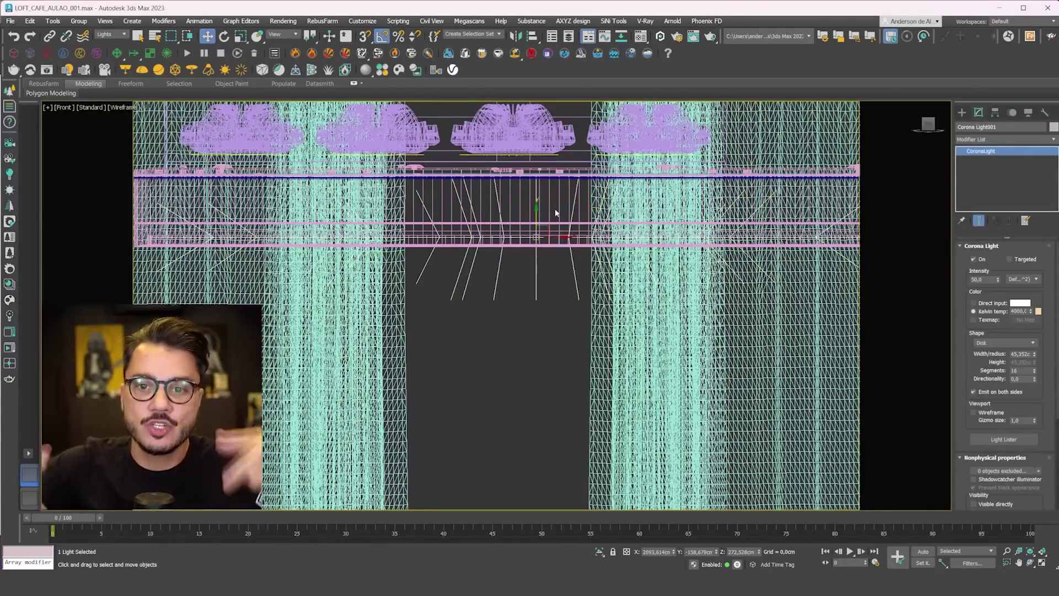
scroll(552, 240, "down", 7)
scroll(551, 241, "up", 3)
scroll(552, 279, "up", 5)
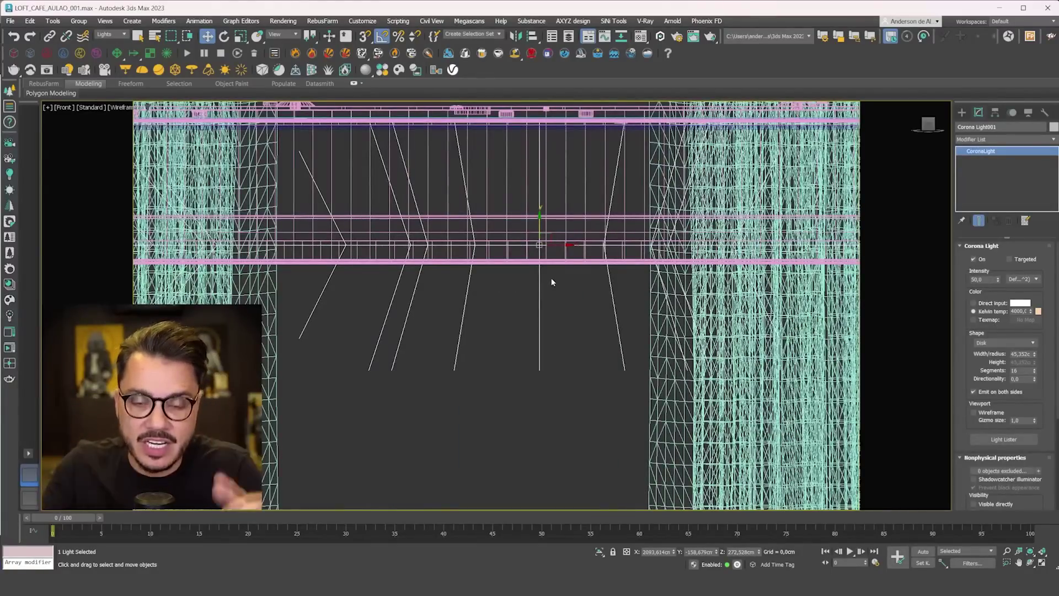
scroll(552, 282, "down", 8)
middle_click_drag(552, 282, 462, 320, "alt")
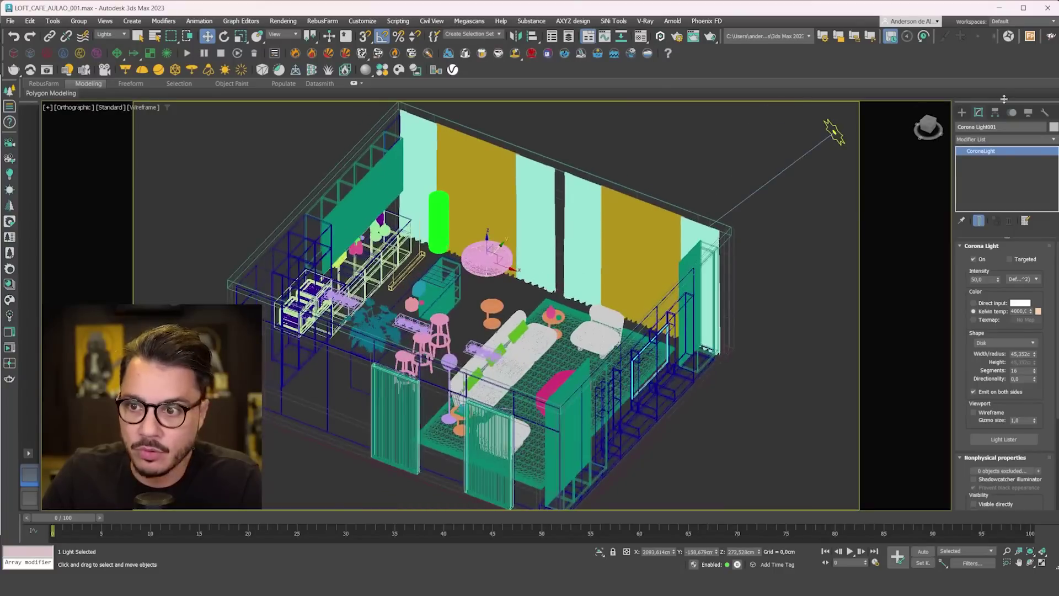
type("3 -")
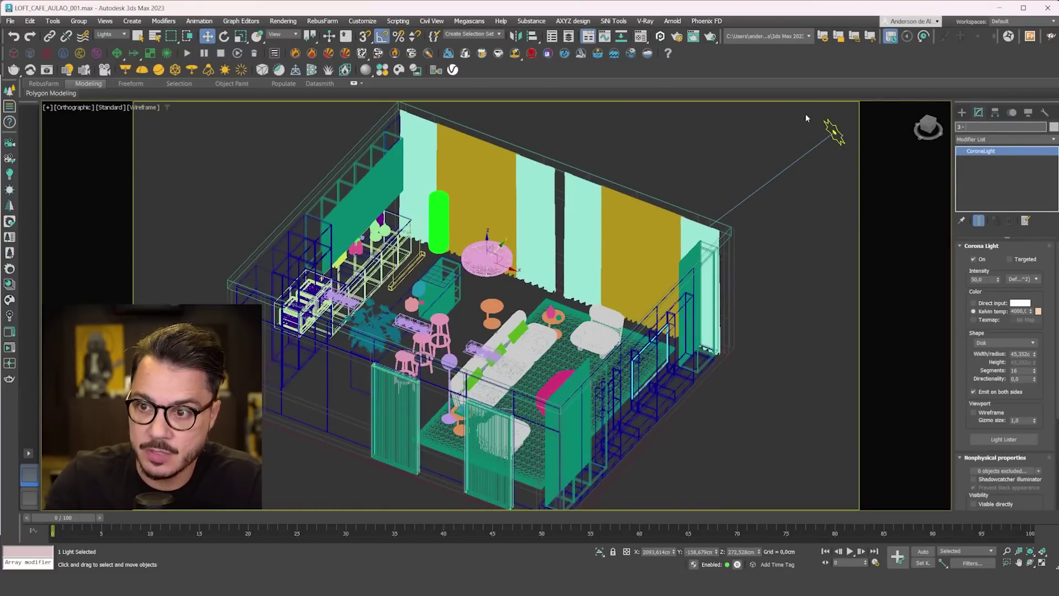
type(" POINTO")
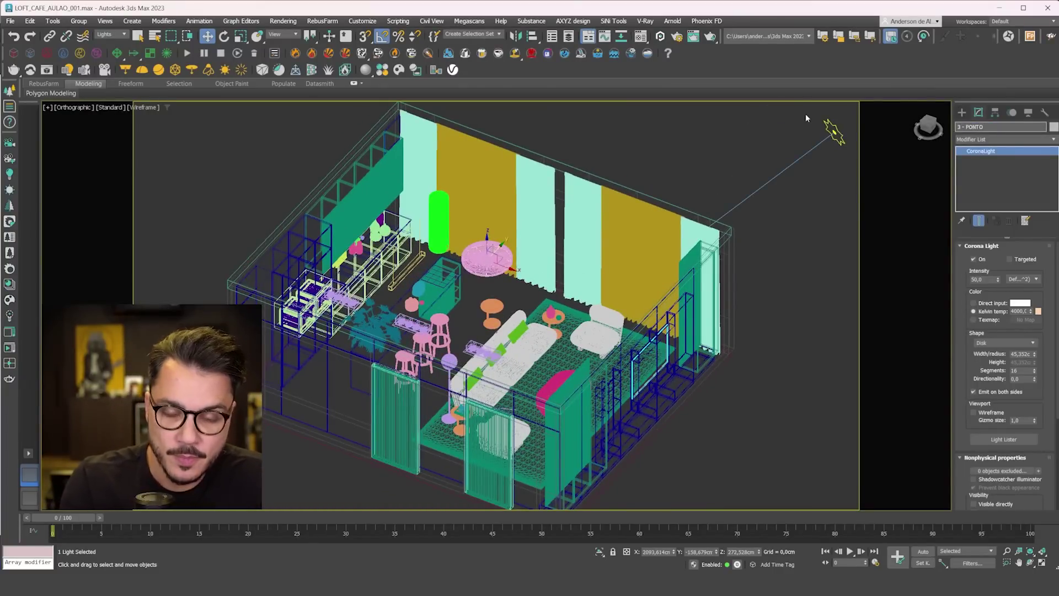
type(" TETO")
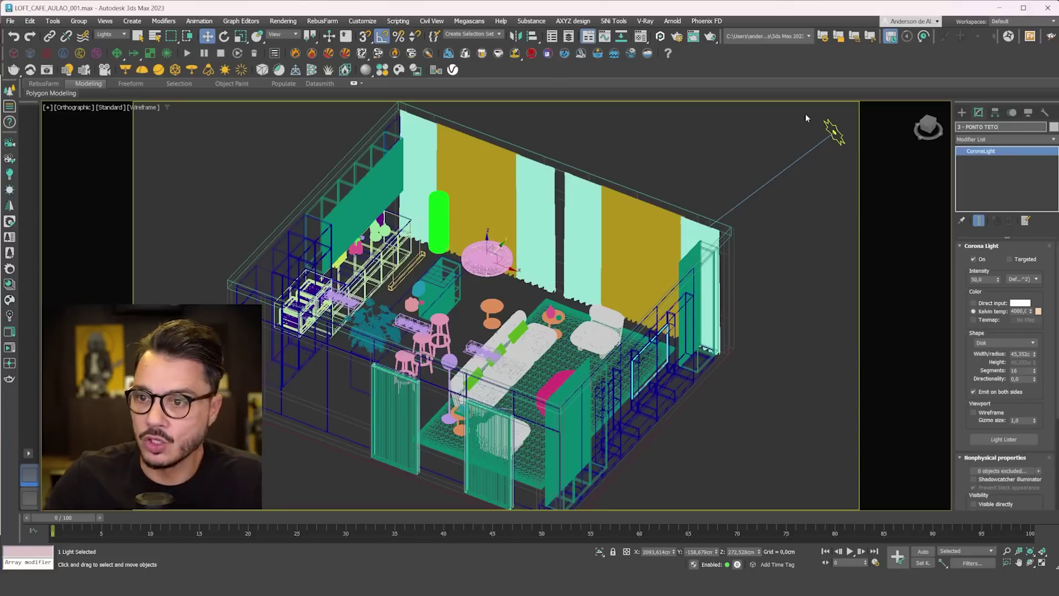
left_click(734, 160)
- Create a rectangular Corona light about 9.8 cm wide and 120 cm long over the linear pendant in the top view
middle_click_drag(505, 276, 600, 245)
scroll(518, 237, "up", 5)
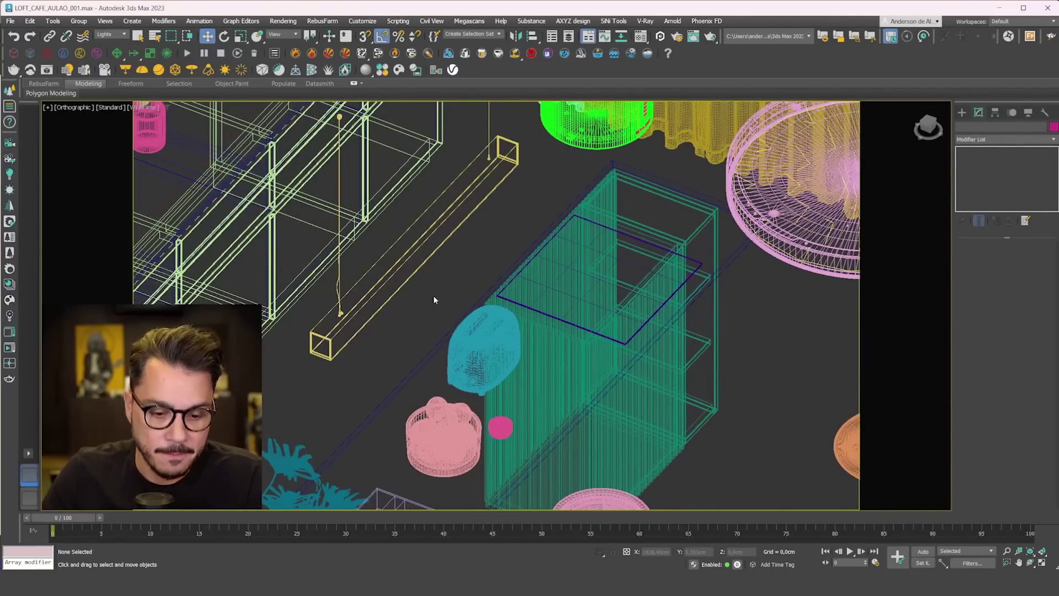
key("t")
key("z")
scroll(446, 393, "up", 8)
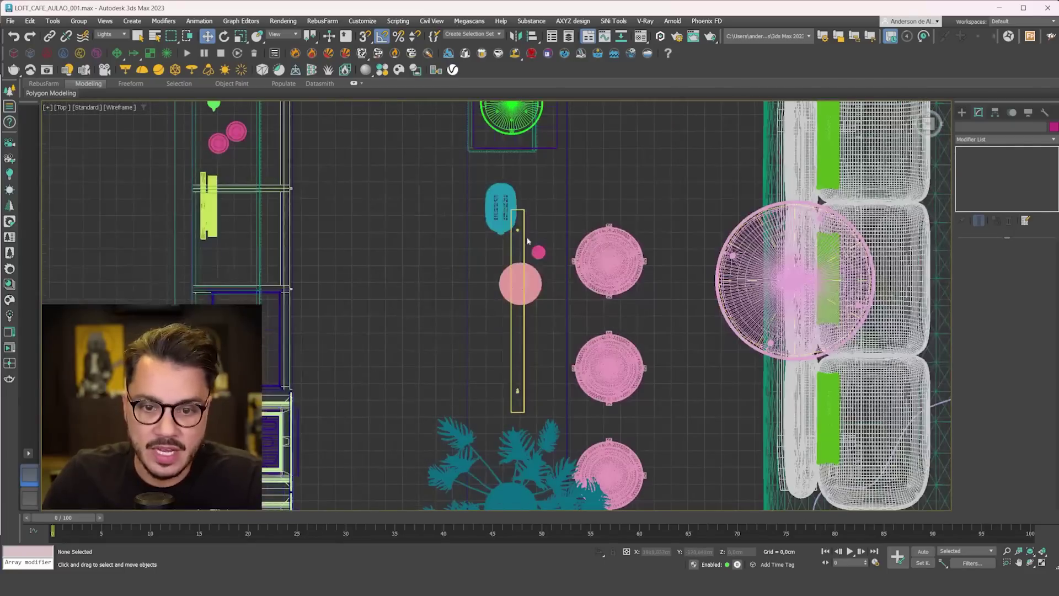
left_click(962, 113)
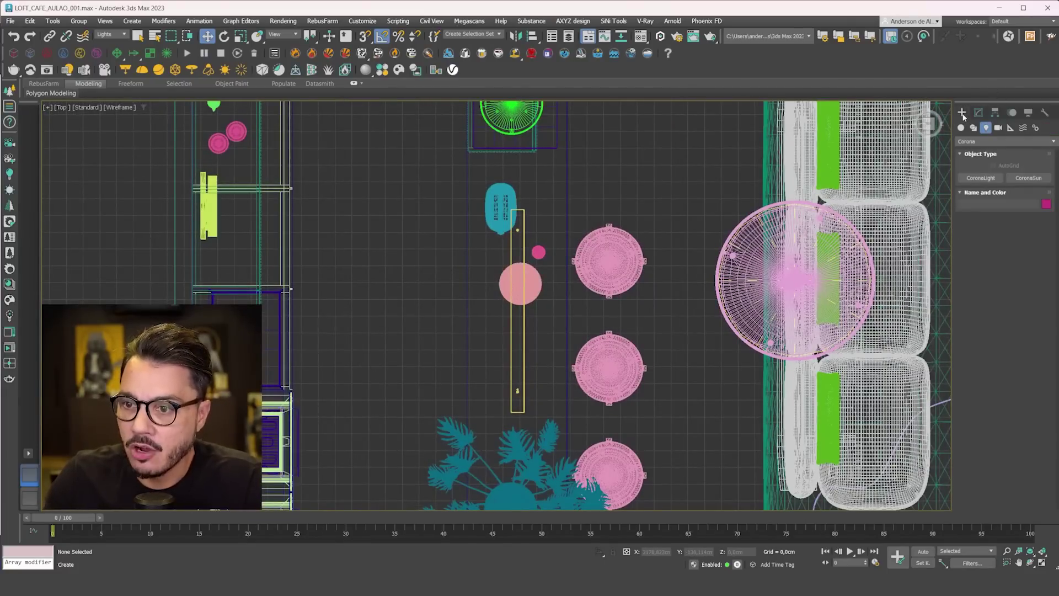
left_click(991, 178)
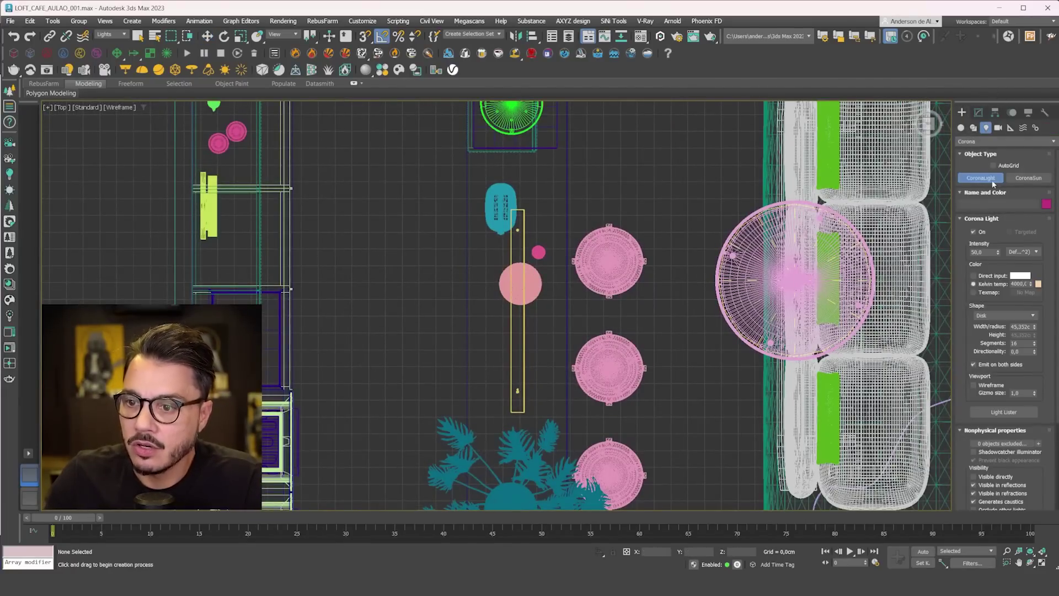
left_click(998, 316)
left_click(989, 333)
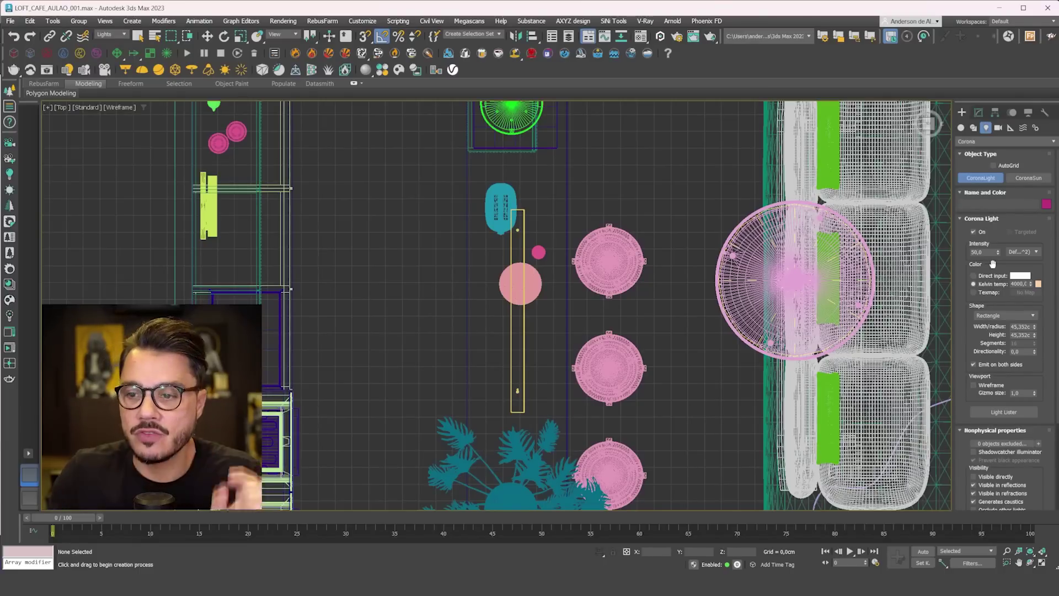
scroll(513, 292, "up", 5)
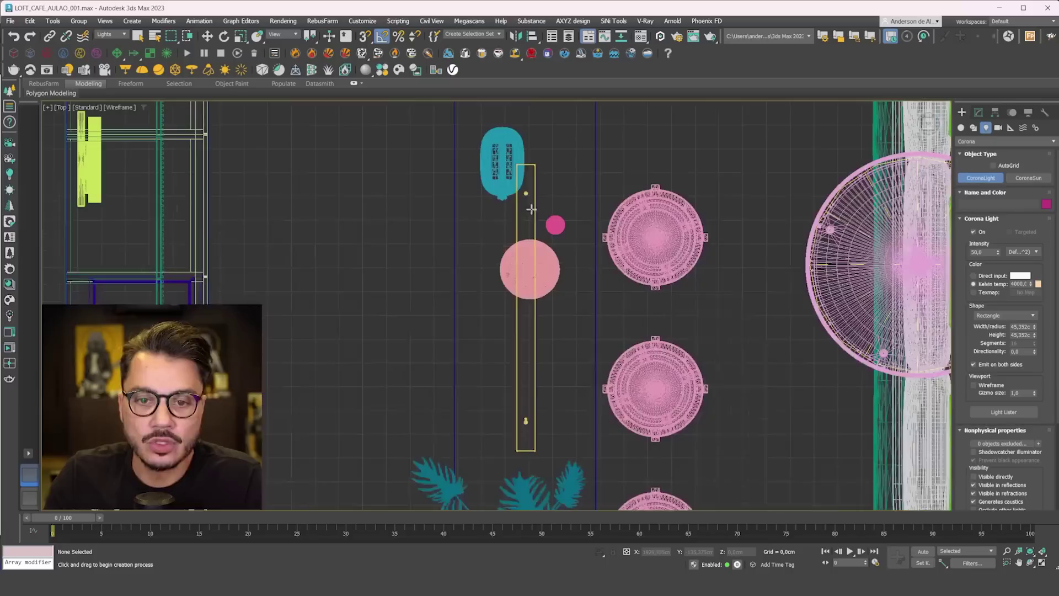
scroll(559, 186, "down", 2)
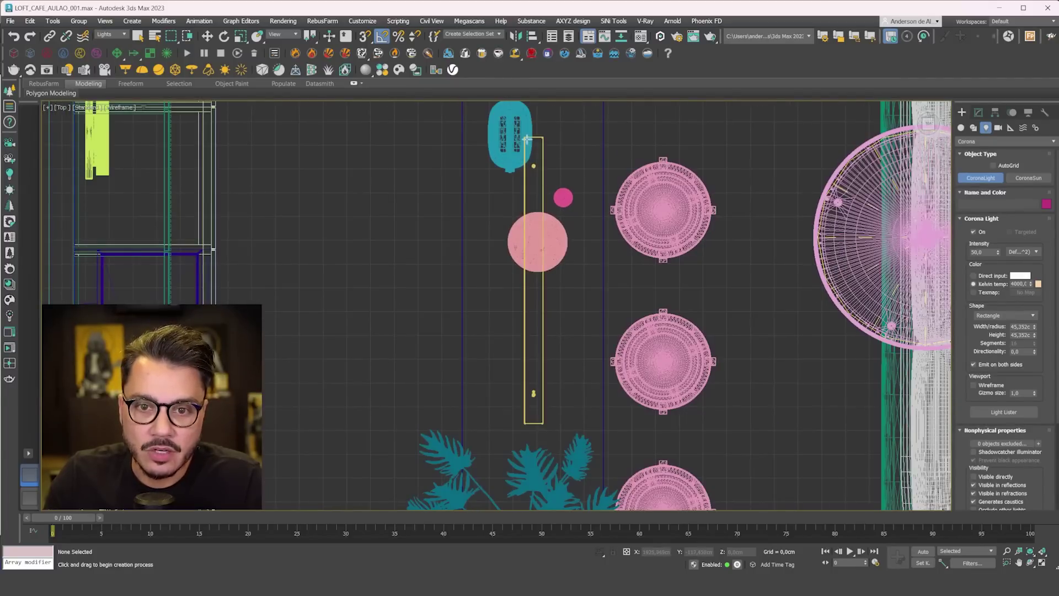
left_click_drag(525, 137, 543, 423)
- Raise the rectangular light from the floor to just beneath the linear pendant, at a Z height of about 184.5 cm
key("f")
scroll(544, 319, "up", 4)
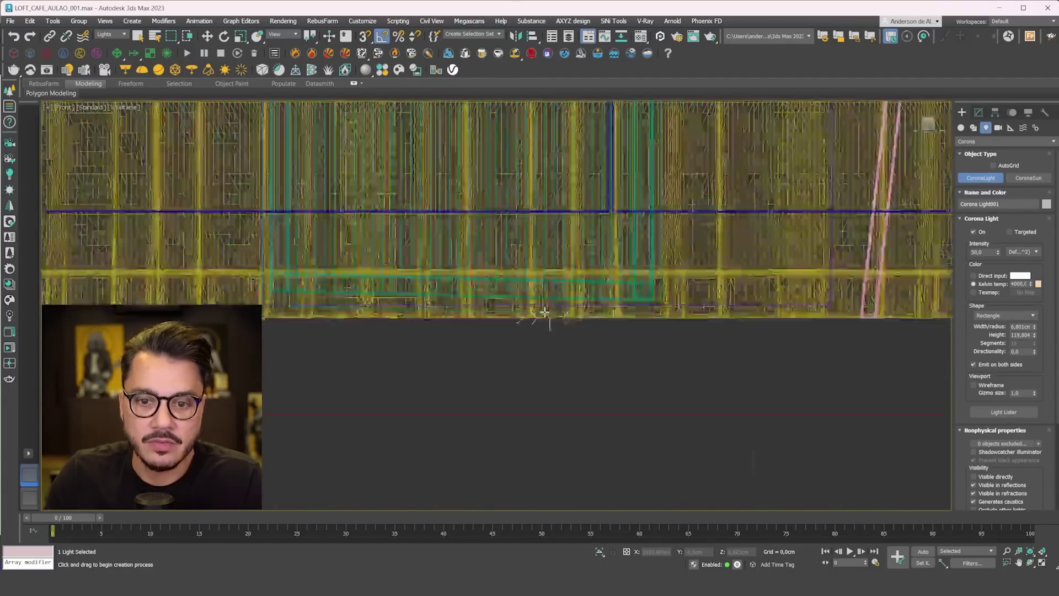
key("l")
scroll(546, 309, "down", 5)
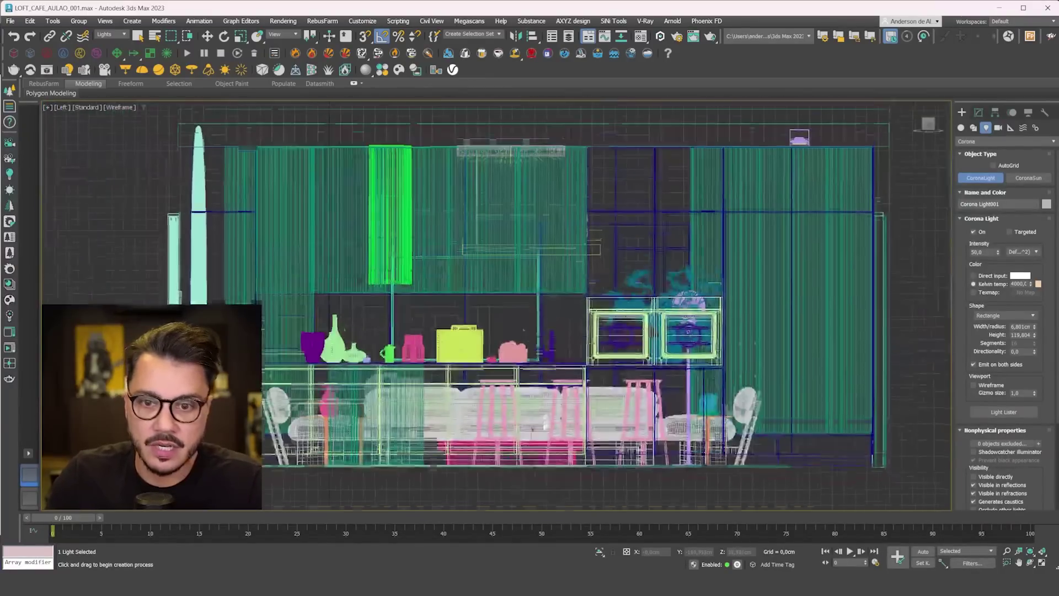
key("w")
left_click_drag(565, 473, 569, 266)
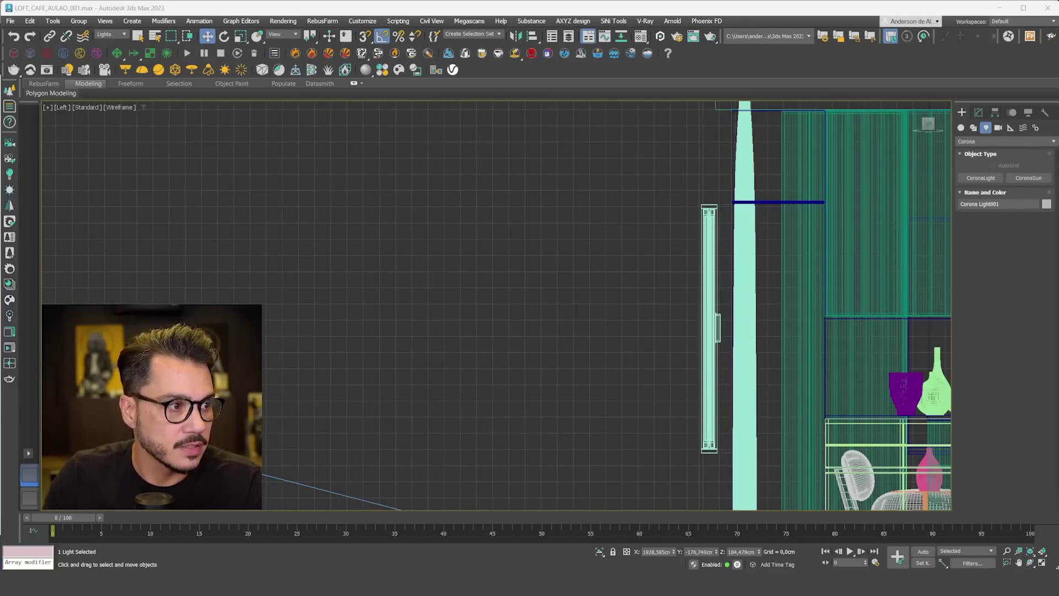
- Nudge the rectangular light up to the linear pendant's underside, at a Z height of about 185 cm
middle_click_drag(684, 342, 540, 382)
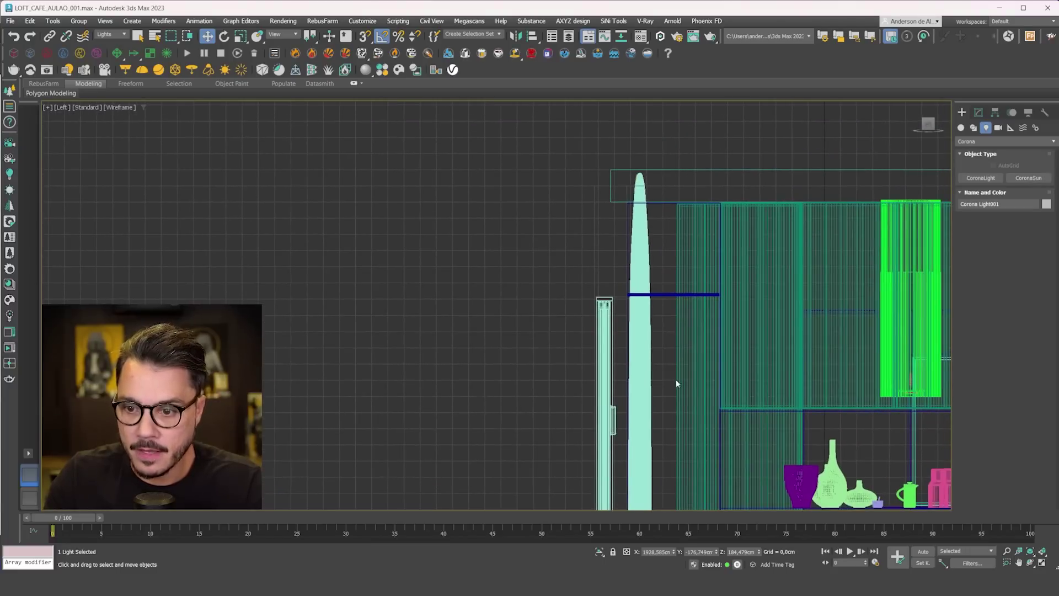
middle_click_drag(676, 379, 397, 279)
scroll(747, 225, "up", 5)
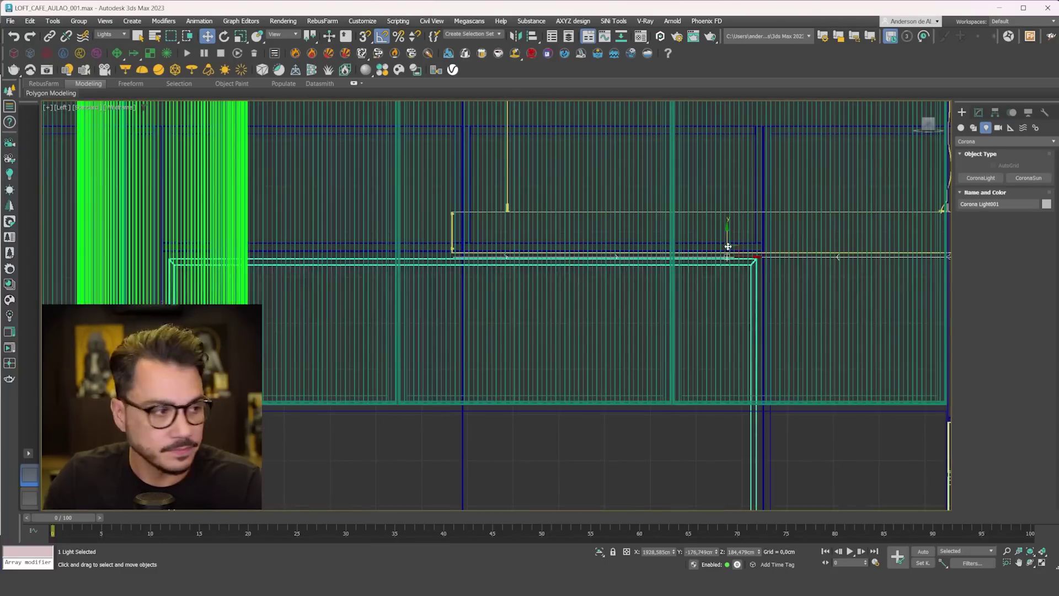
scroll(726, 246, "up", 3)
middle_click_drag(723, 246, 378, 257)
left_click_drag(251, 244, 248, 234)
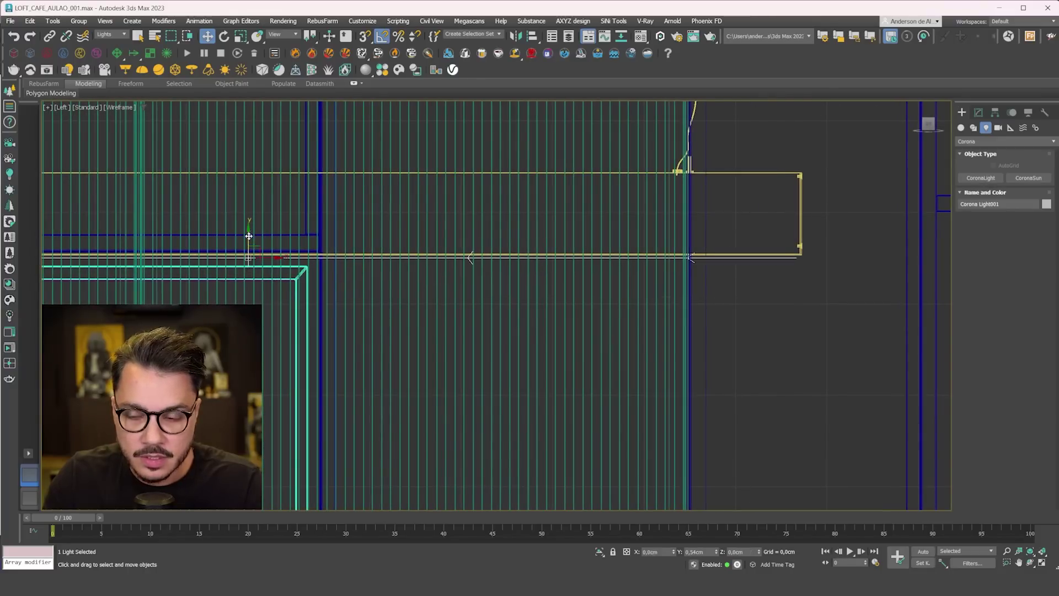
- Set the selection filter to All, then isolate the linear pendant with its light and show them shaded from below
left_click(111, 36)
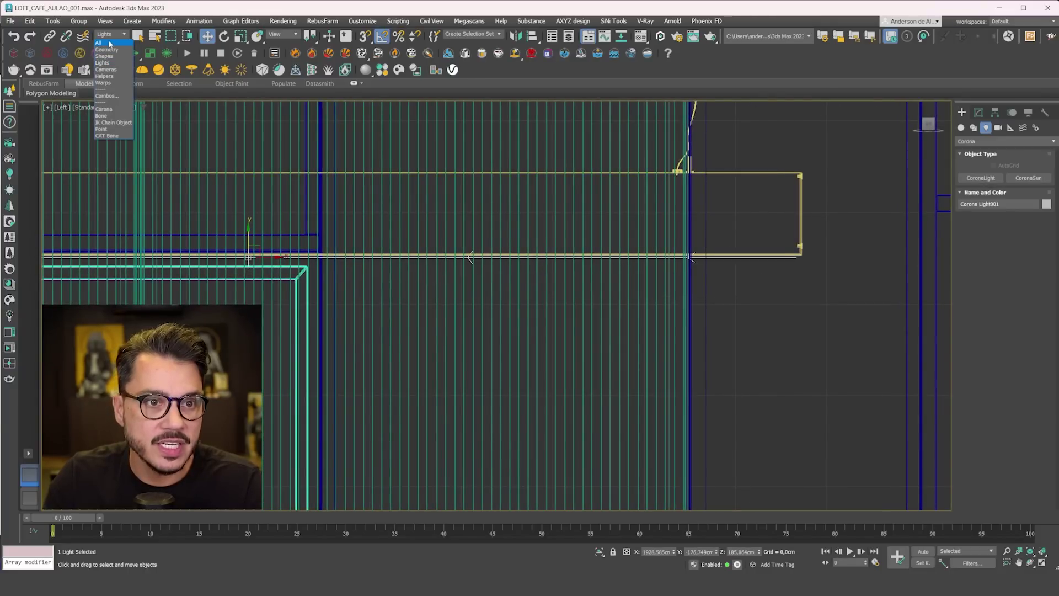
left_click(105, 42)
left_click_drag(855, 254, 771, 286)
key("alt+q")
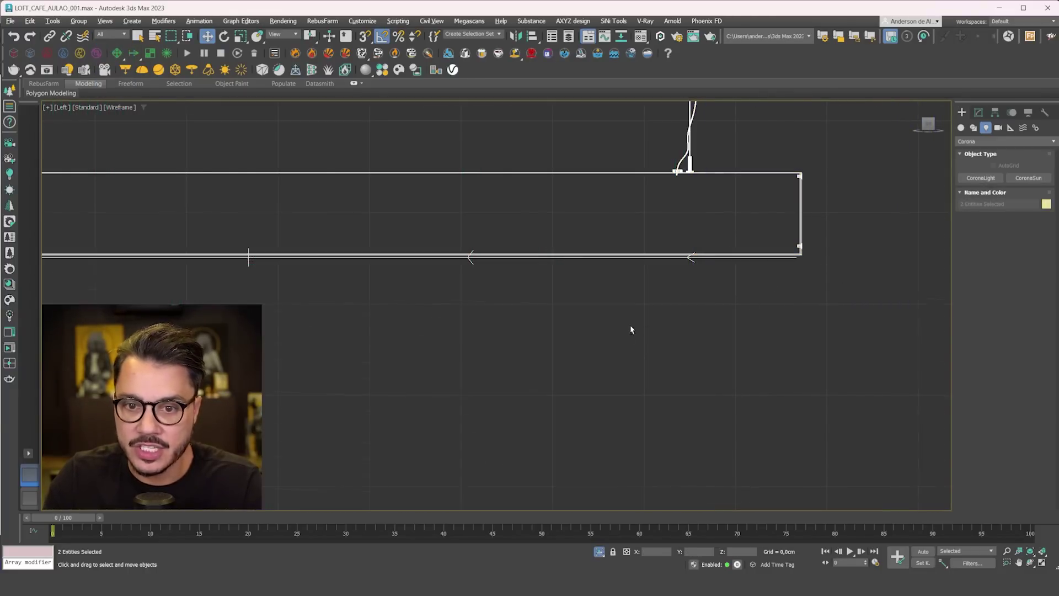
middle_click_drag(631, 329, 666, 307, "alt")
key("F3")
left_click(718, 278)
scroll(581, 391, "up", 2)
left_click(590, 389)
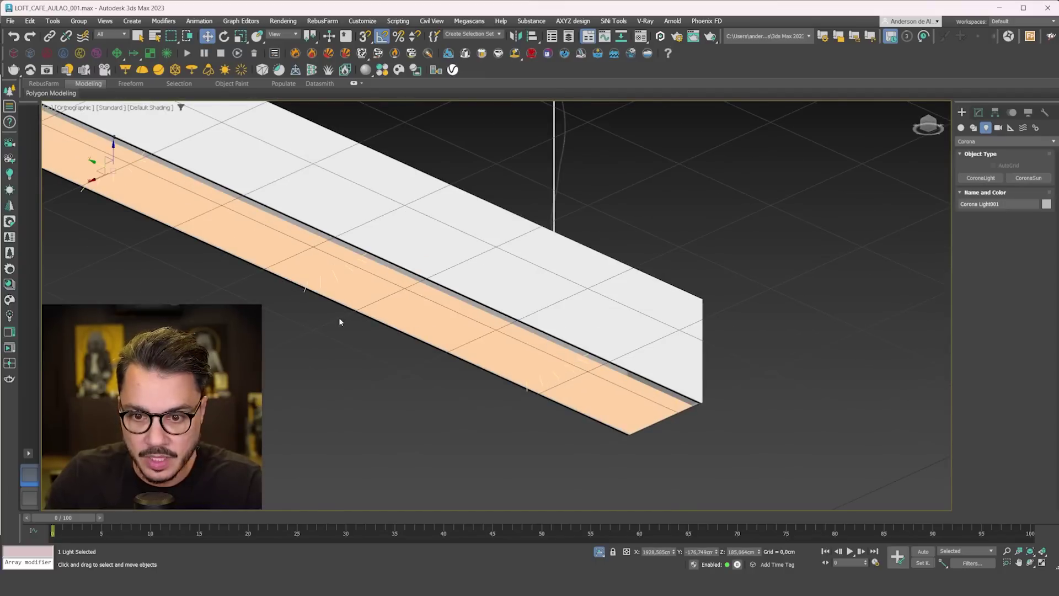
- Raise the rectangular light slightly at the linear pendant's underside, to a Z height of about 185.8 cm
middle_click_drag(143, 189, 198, 173)
scroll(198, 174, "up", 2)
scroll(198, 173, "down", 2)
mouse_move(168, 131)
left_mouse_down()
mouse_move(171, 143)
mouse_move(178, 117)
left_mouse_up()
scroll(532, 265, "down", 4)
middle_click_drag(533, 265, 825, 276, "alt")
scroll(402, 199, "up", 2)
- Rename the rectangular light as "3 - PONTO PENDENTE" and deselect it
left_click(981, 112)
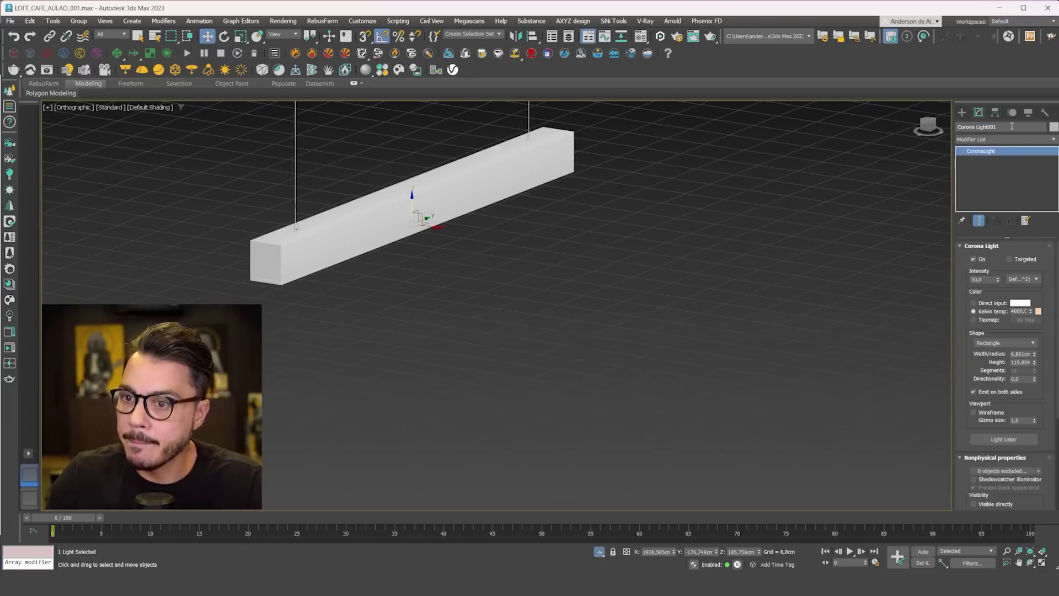
left_click(1012, 127)
type("3 - PONTO")
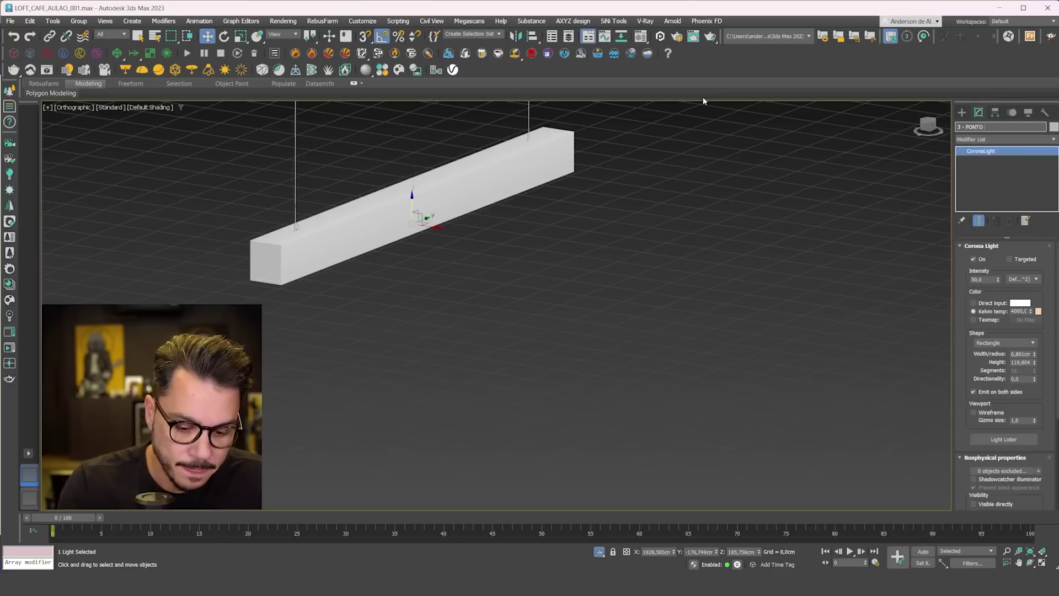
type(" PENDENTE")
left_click(680, 301)
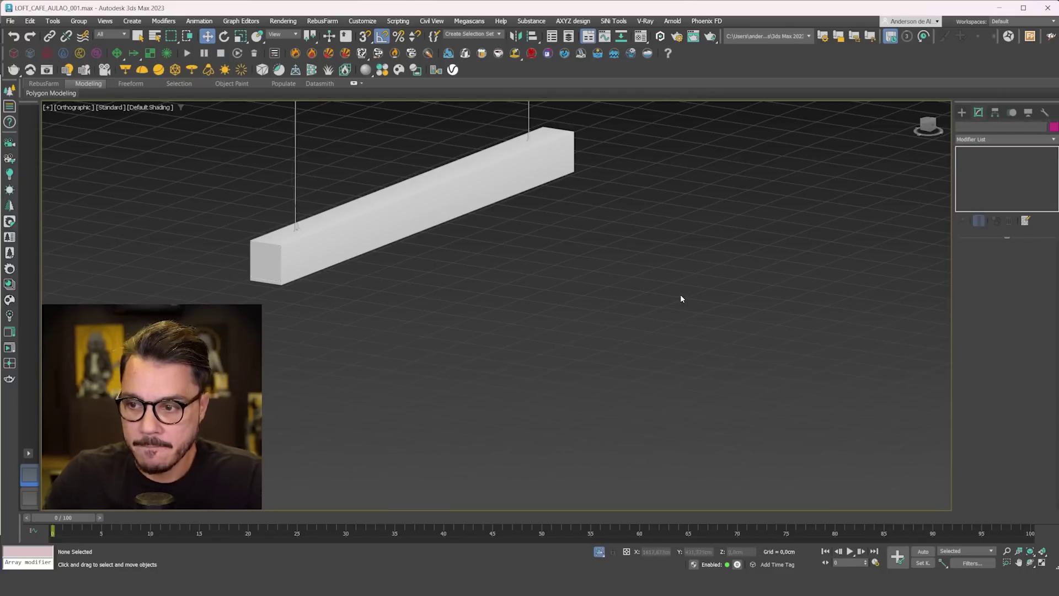
- Bring back the full scene in the camera view with safe frames on, then save the file
key("c")
double_click(539, 221)
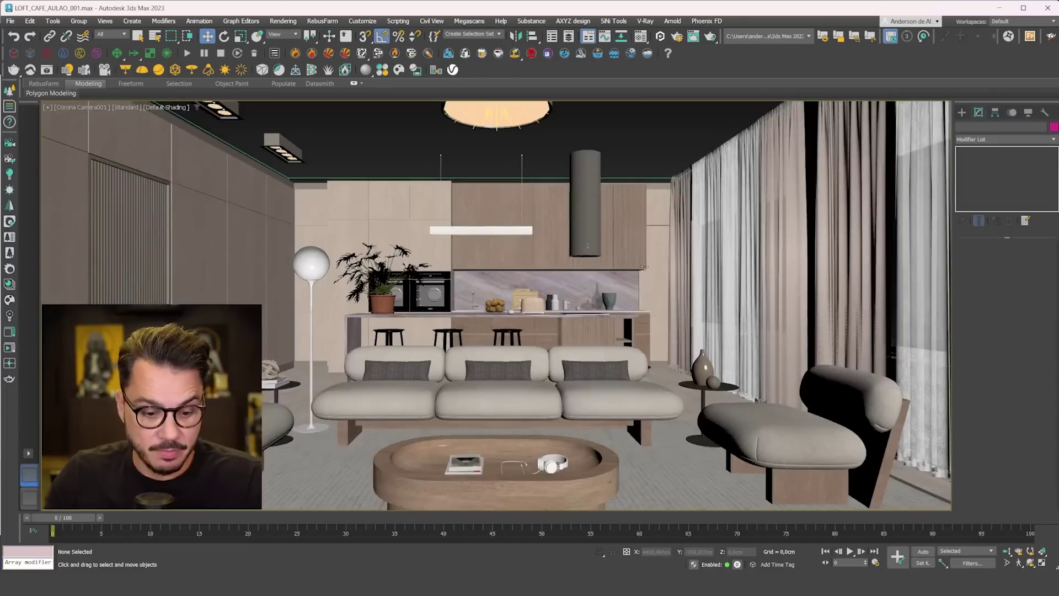
key("shift+f")
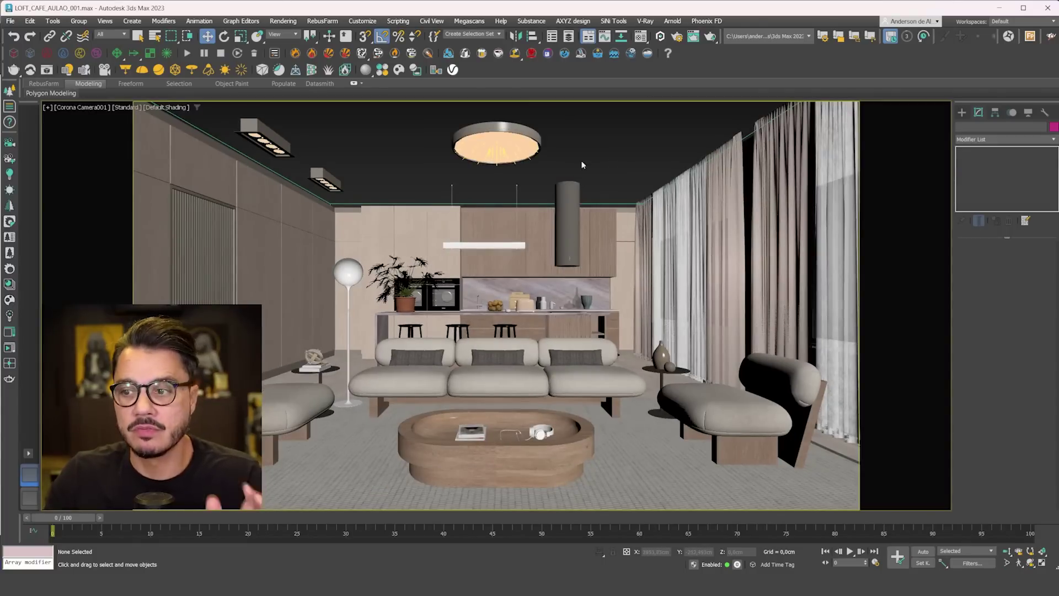
left_click(9, 20)
left_click(20, 105)
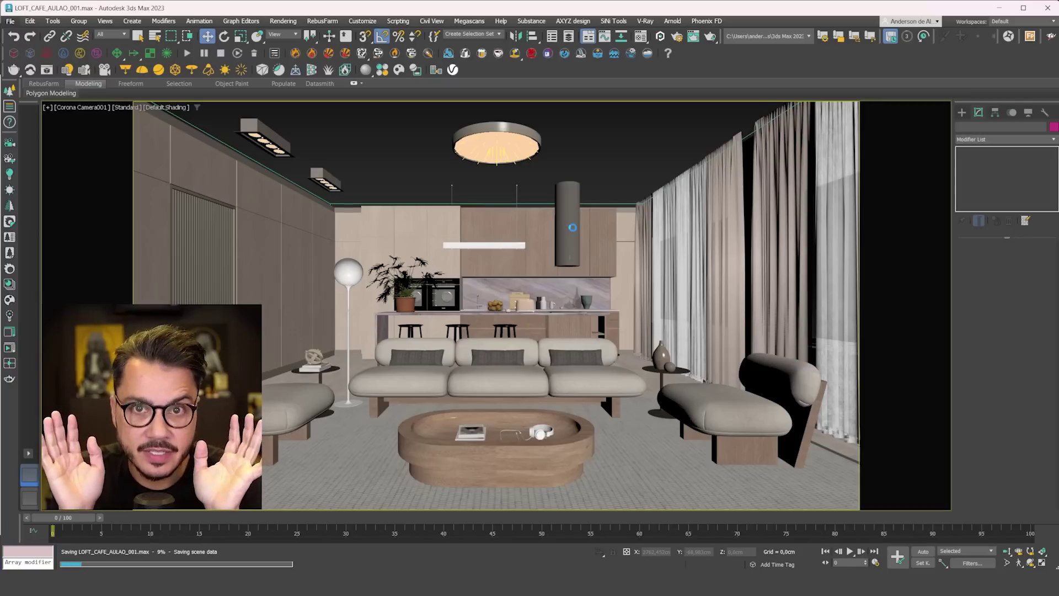
- Run an interactive render of the camera view to check the lighting, then stop it and hide the frame buffer
left_click(10, 347)
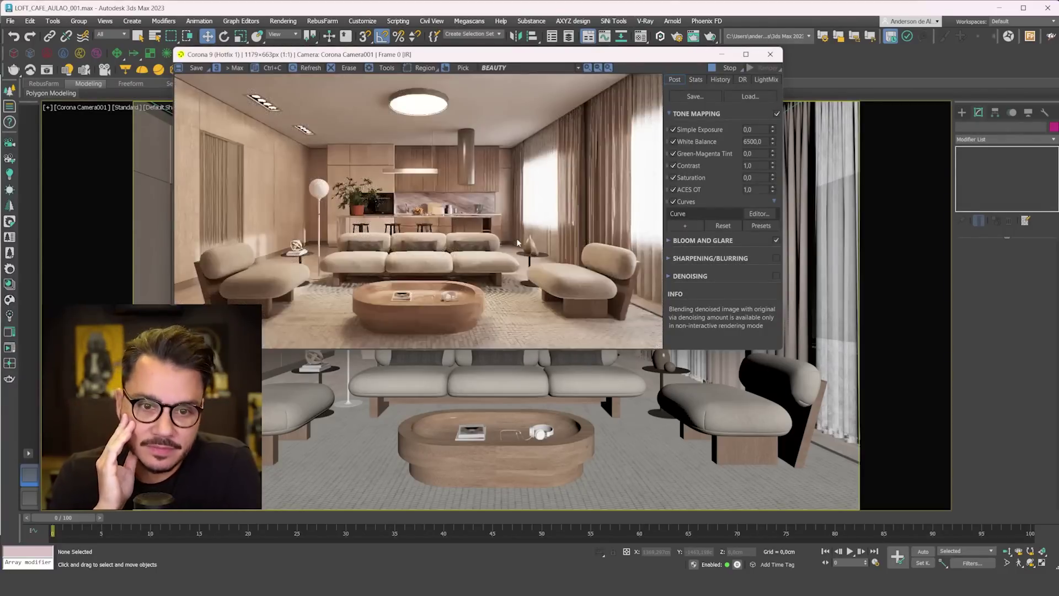
left_click_drag(524, 54, 695, 53)
left_click(904, 68)
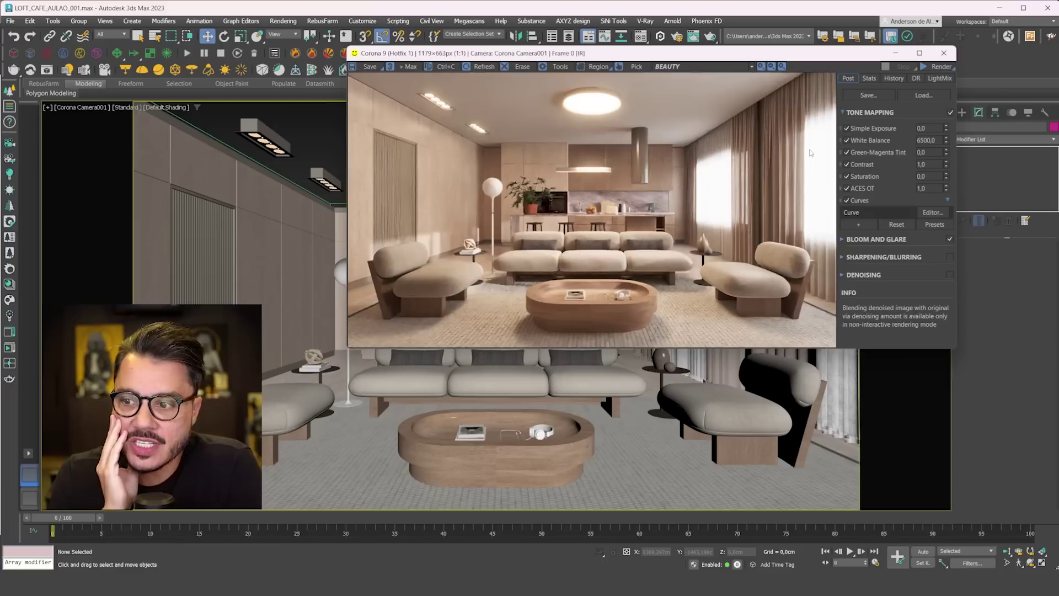
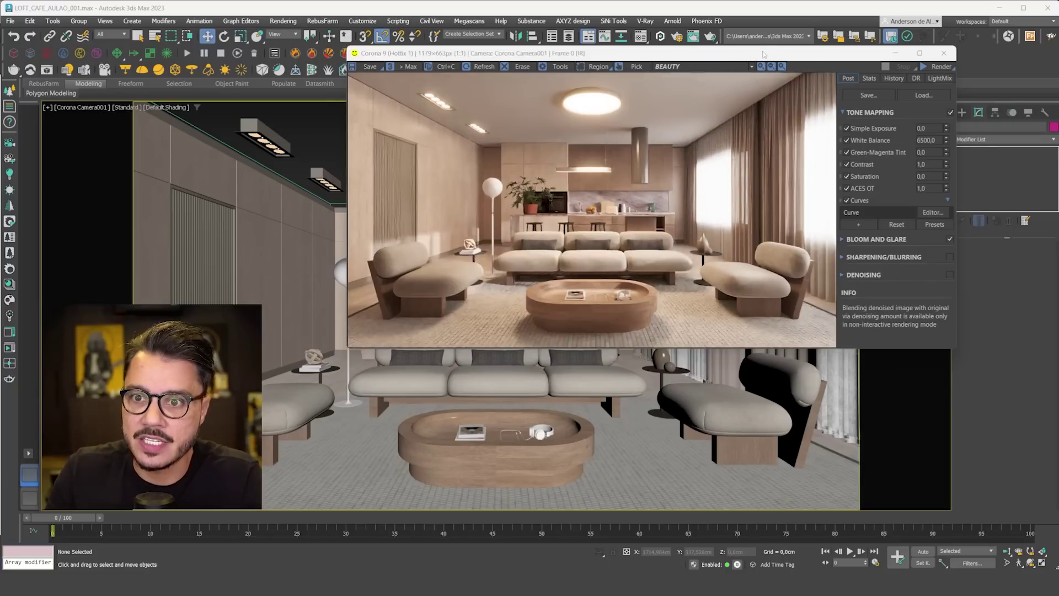
left_click_drag(763, 54, 669, 51)
left_click(802, 52)
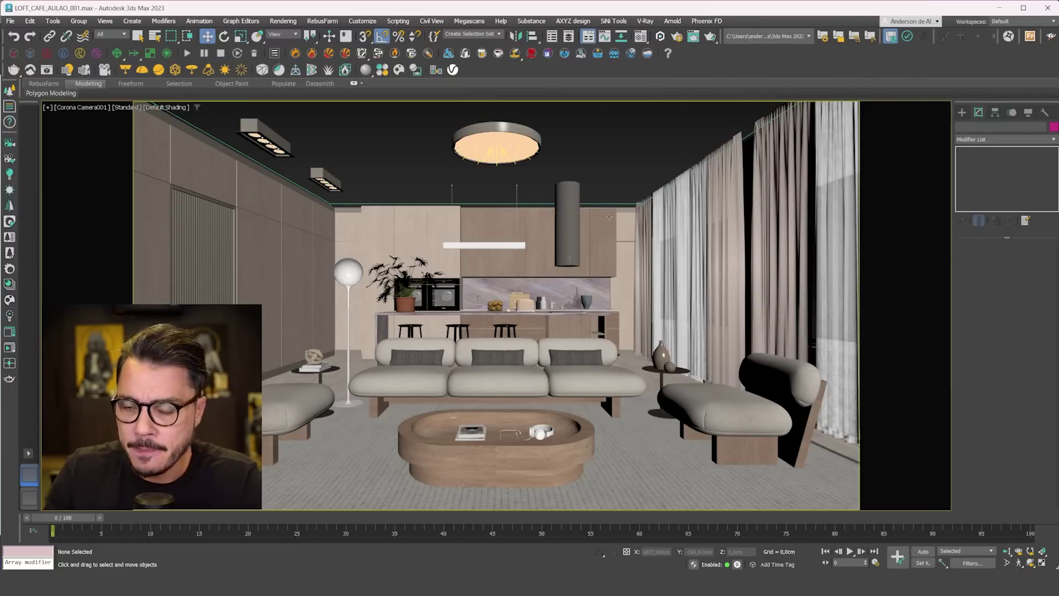
- Set the radius of the disk lights in the ceiling spot fixtures to 4 cm
left_click(279, 153)
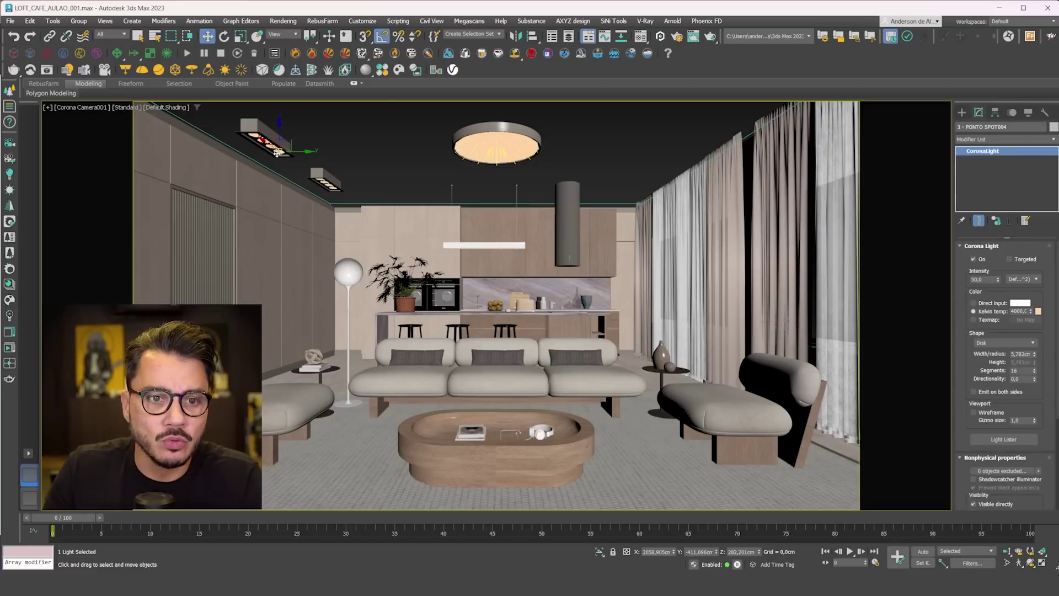
double_click(1022, 354)
type("4")
key("Return")
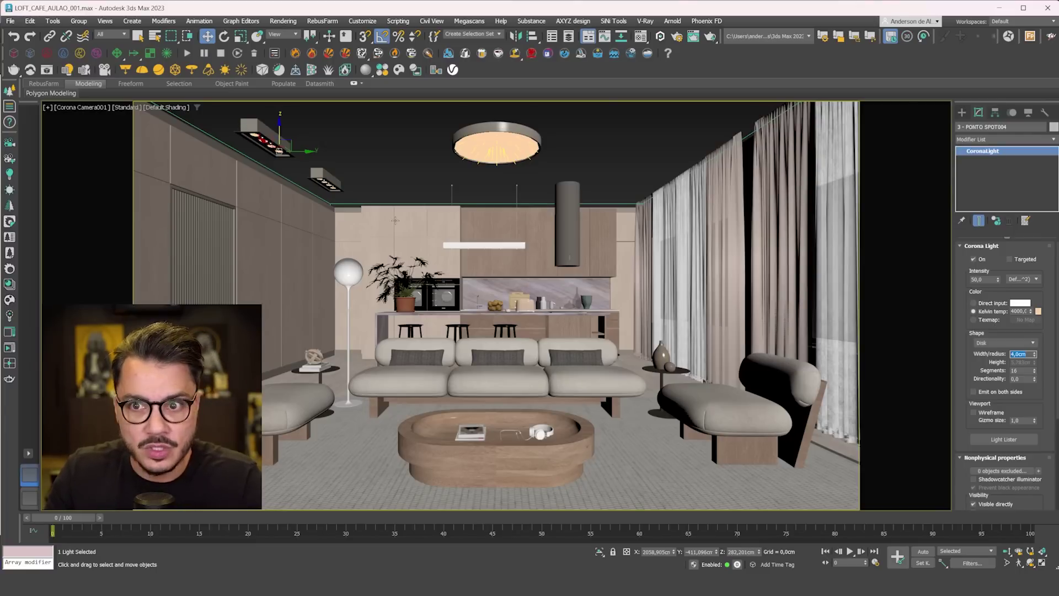
- Load the Real-IES_focused_uniform.ies profile into the ceiling spot lights
scroll(953, 259, "down", 3)
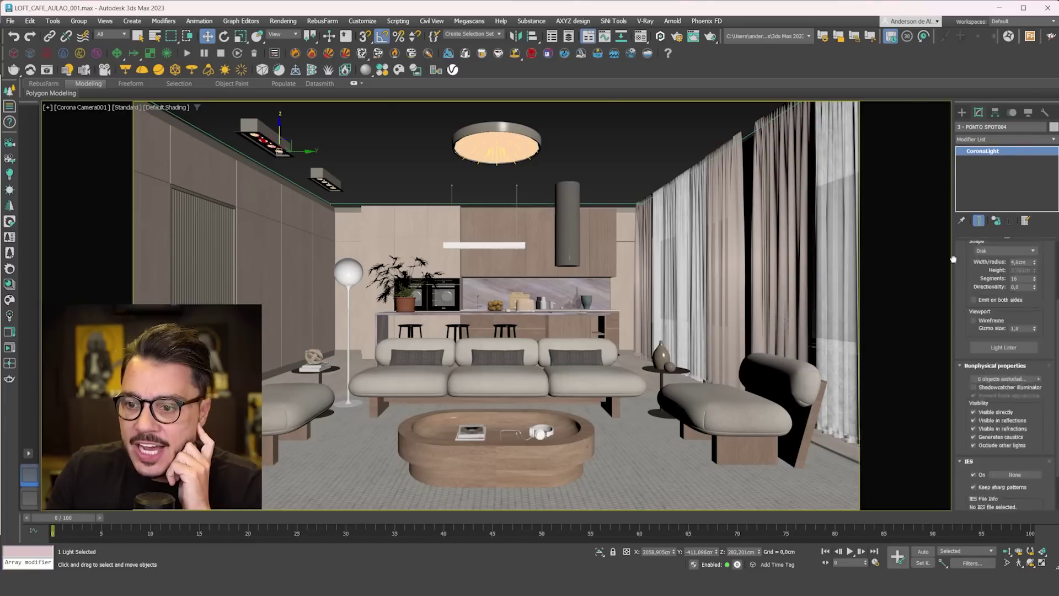
scroll(953, 259, "down", 2)
left_click(1011, 422)
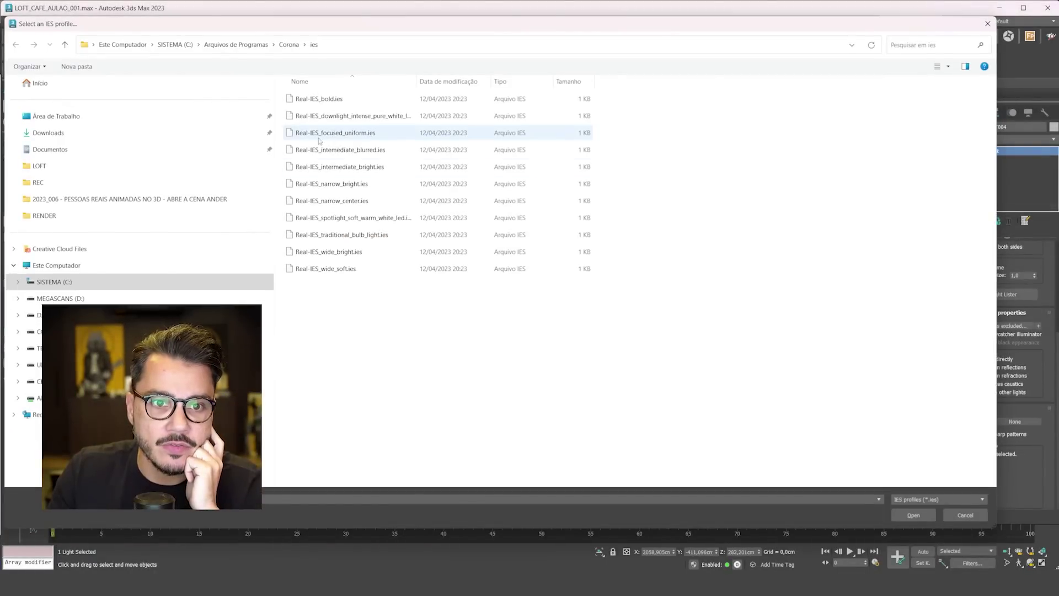
double_click(319, 135)
scroll(1046, 266, "up", 5)
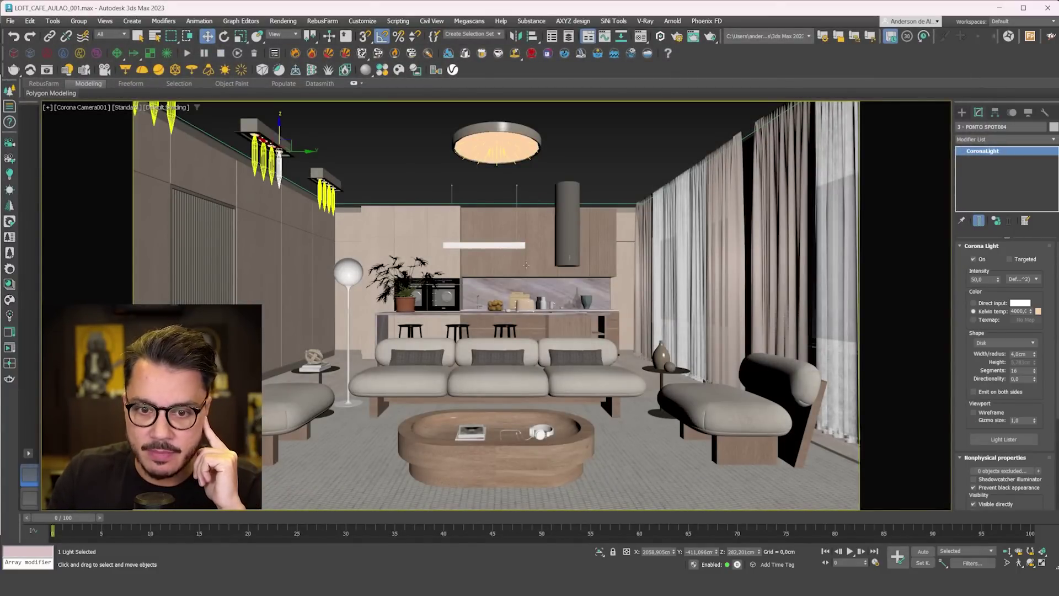
- Set the round ceiling light's intensity to 1, then limit selection to Lights and pick the linear pendant's light
left_click(493, 155)
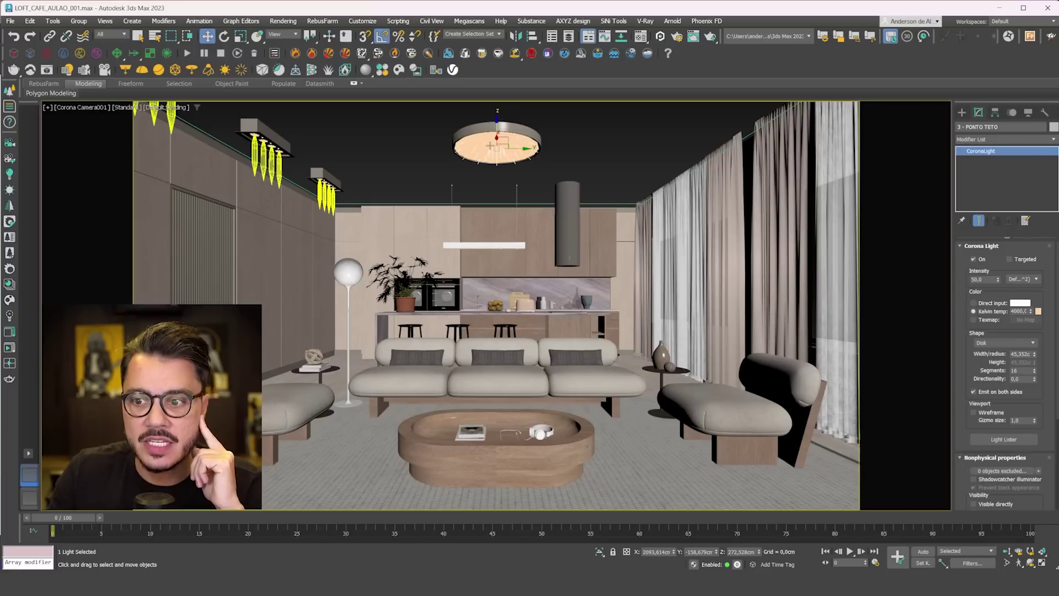
double_click(987, 279)
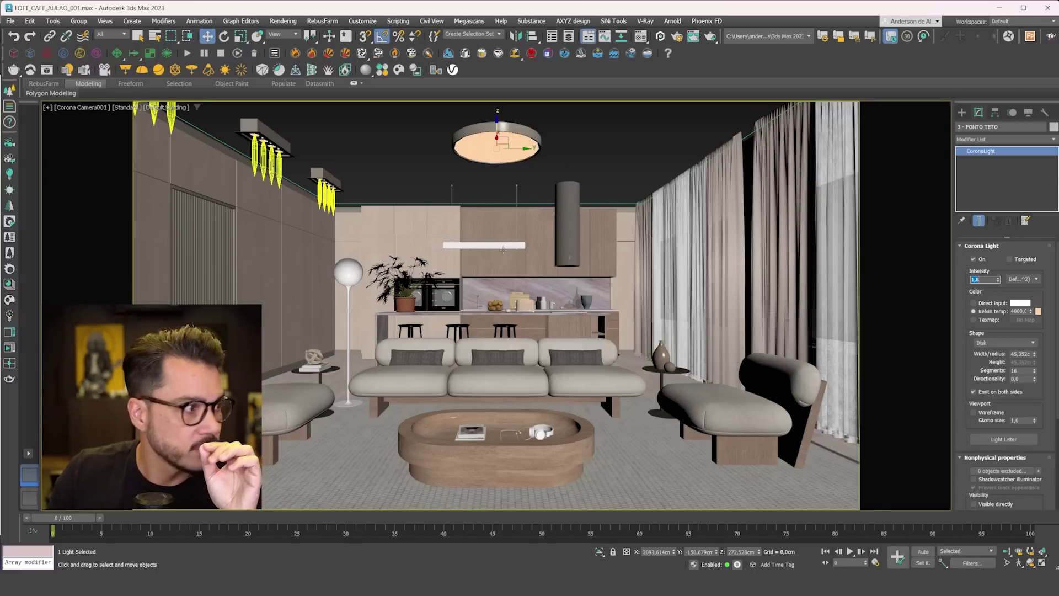
left_click(110, 34)
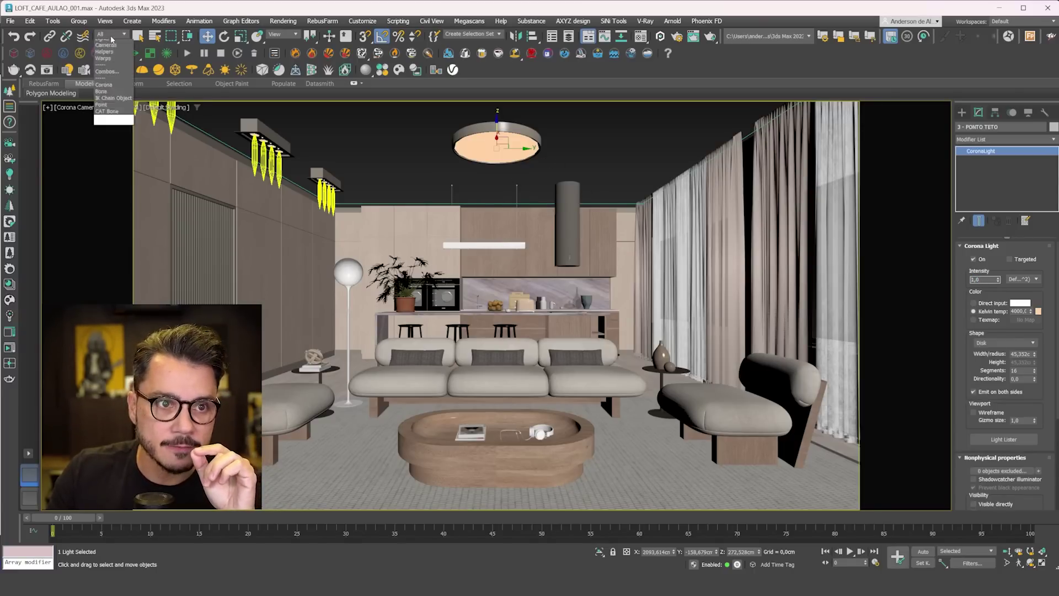
left_click(107, 65)
left_click(502, 247)
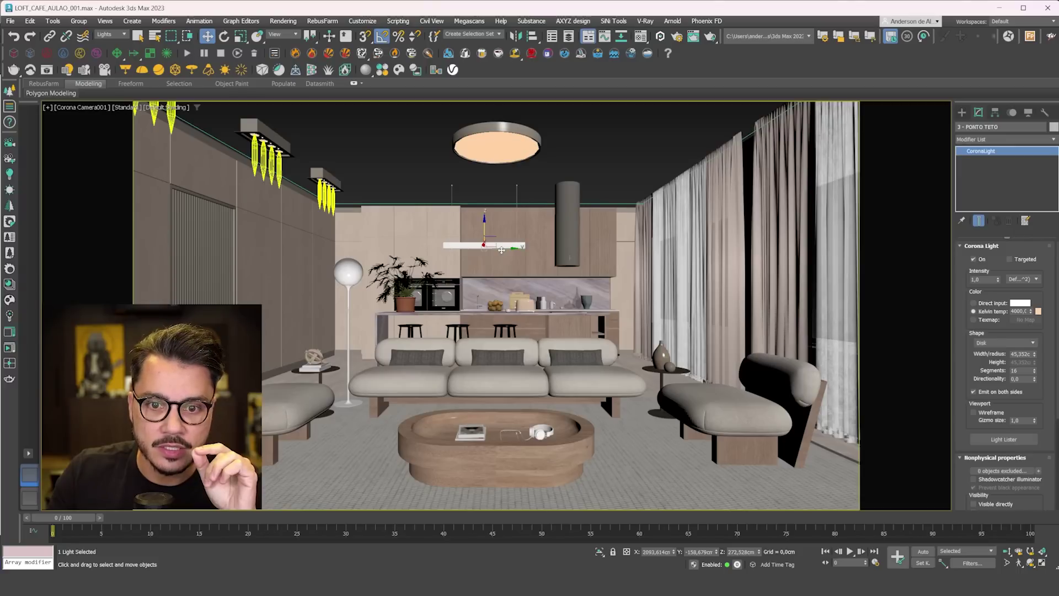
left_click(628, 157)
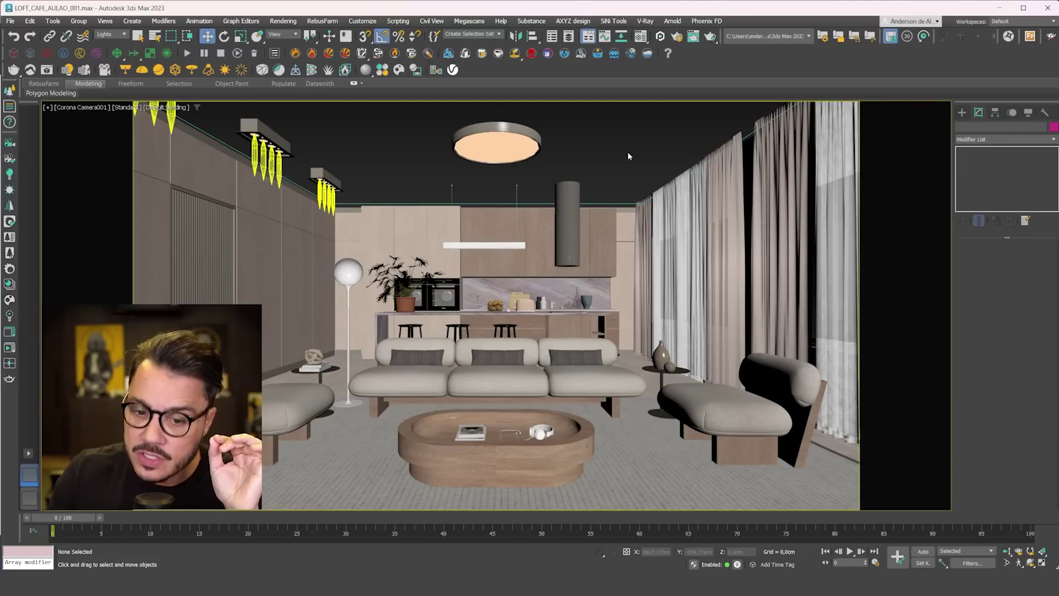
- Start an interactive render and examine the round ceiling light and the linear pendant up close
left_click(9, 348)
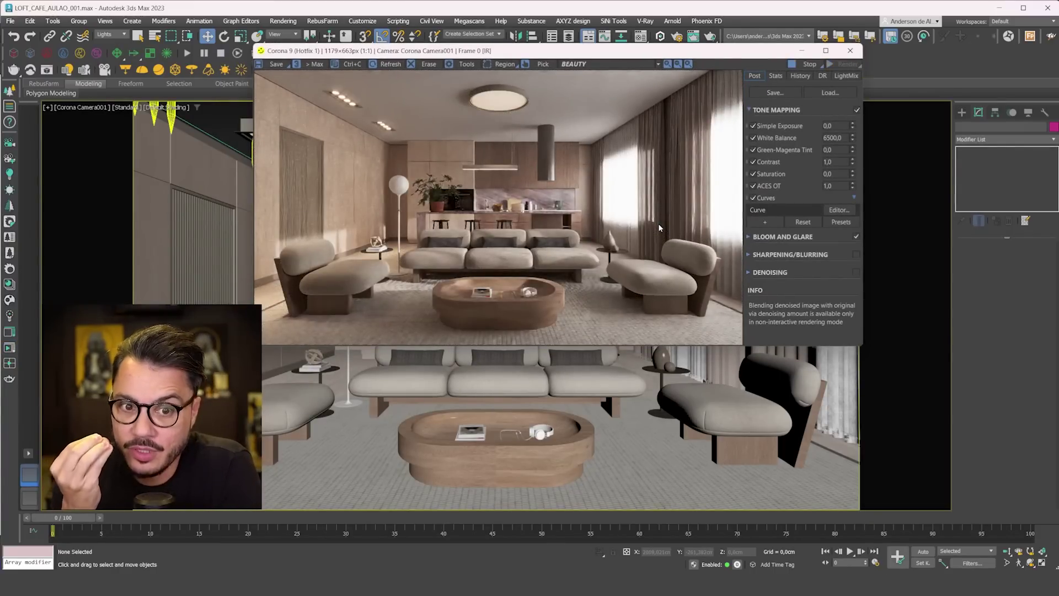
scroll(499, 108, "up", 2)
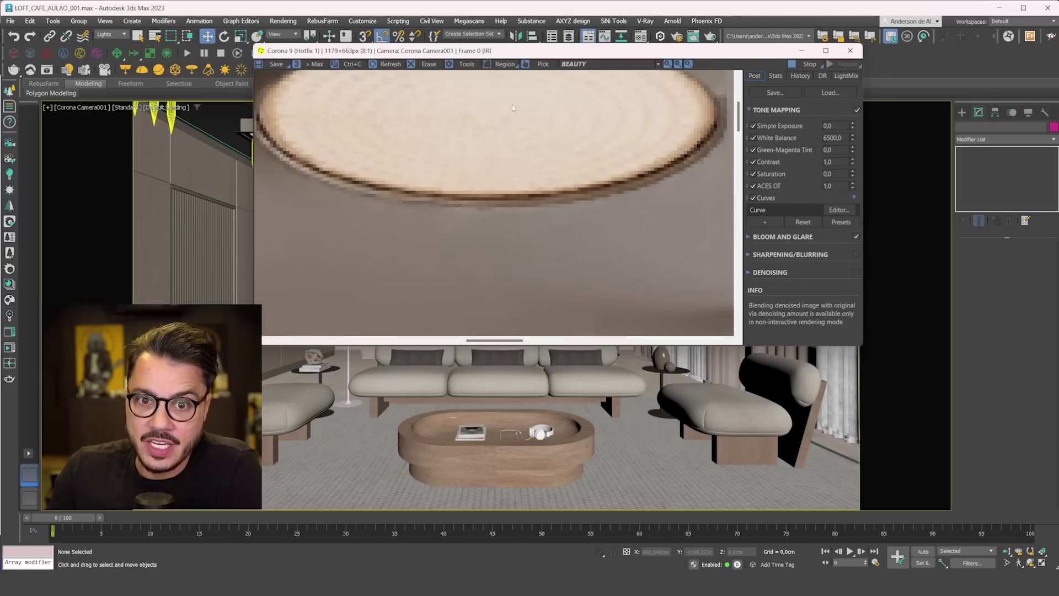
left_click_drag(497, 107, 500, 158)
scroll(500, 159, "down", 1)
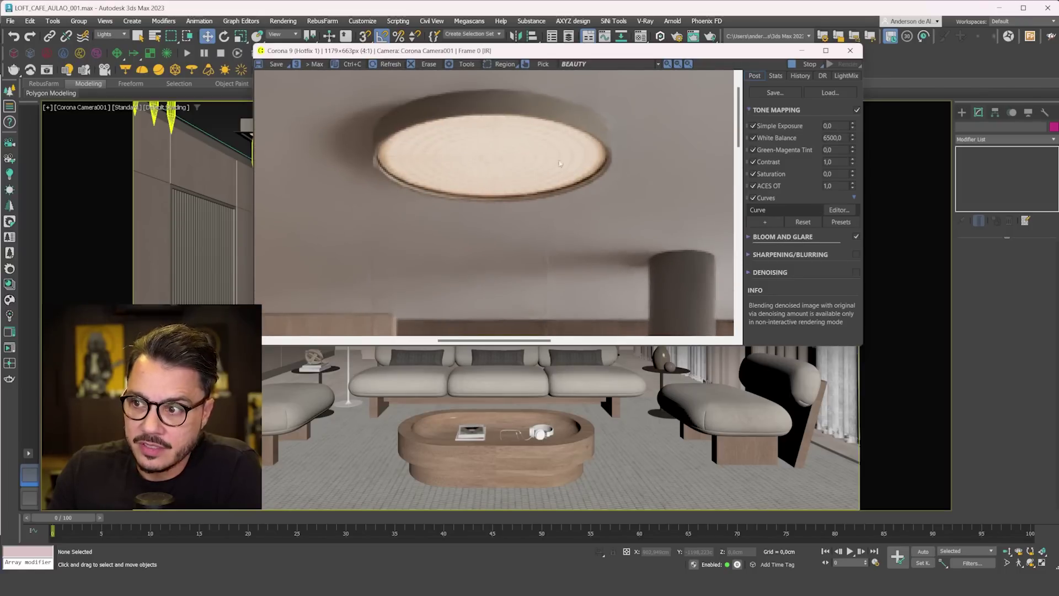
scroll(534, 172, "down", 1)
scroll(524, 188, "down", 1)
scroll(518, 182, "up", 2)
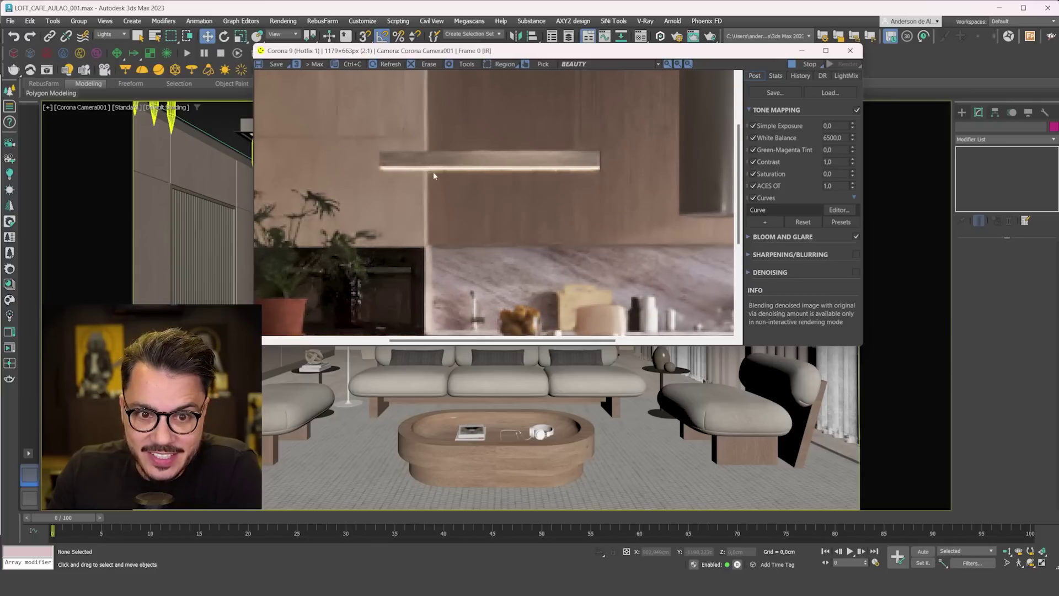
scroll(433, 171, "down", 1)
- Examine the floor lamp, the wood-panelled wall under the spots and the armchair area in the render
middle_click_drag(385, 241, 631, 186)
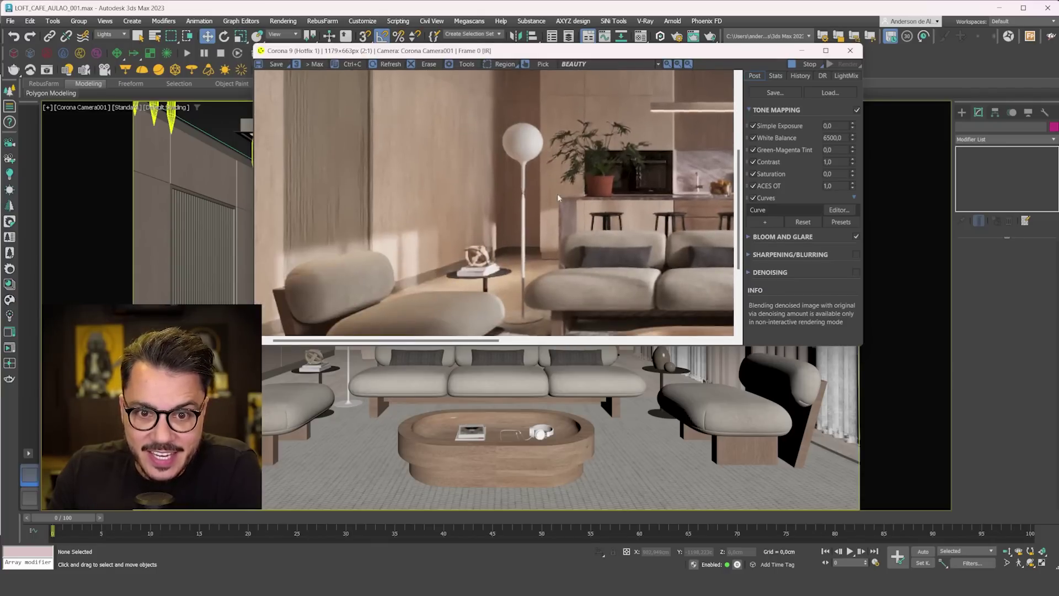
middle_click_drag(429, 127, 435, 154)
scroll(435, 155, "down", 1)
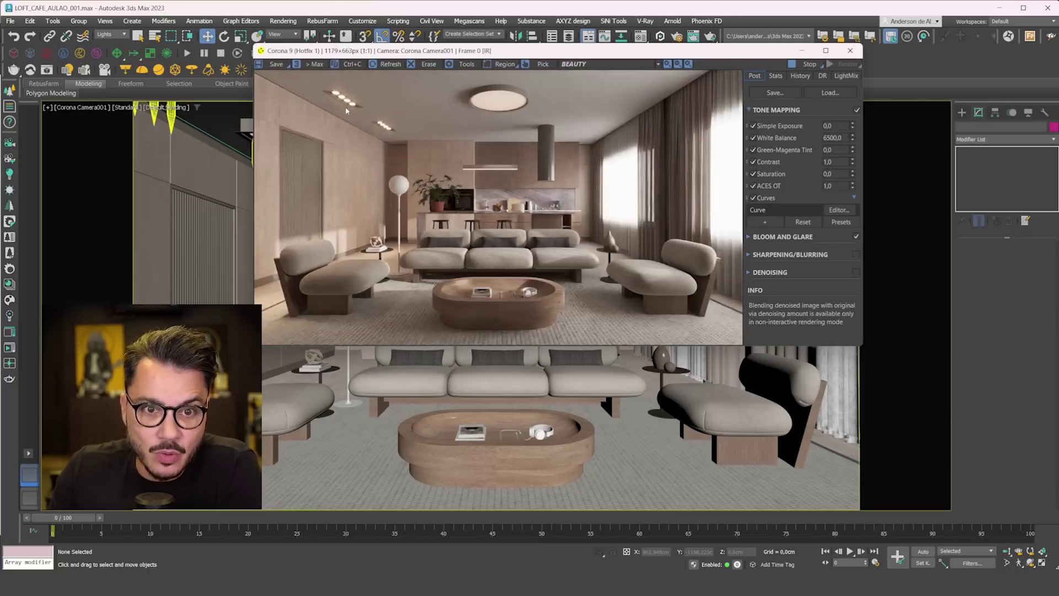
scroll(266, 318, "up", 1)
middle_click_drag(371, 280, 372, 251)
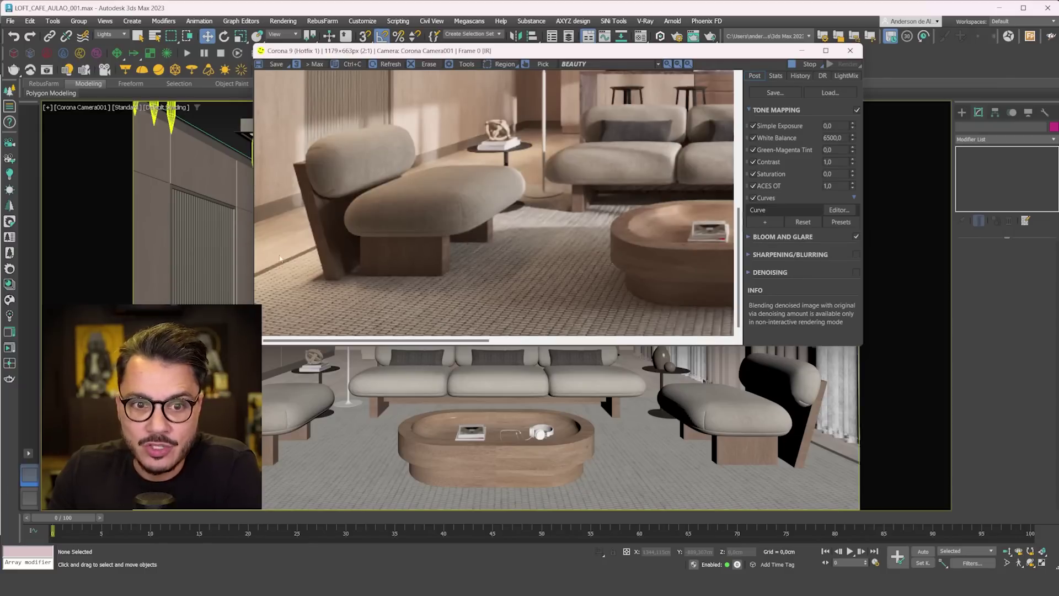
scroll(312, 282, "down", 1)
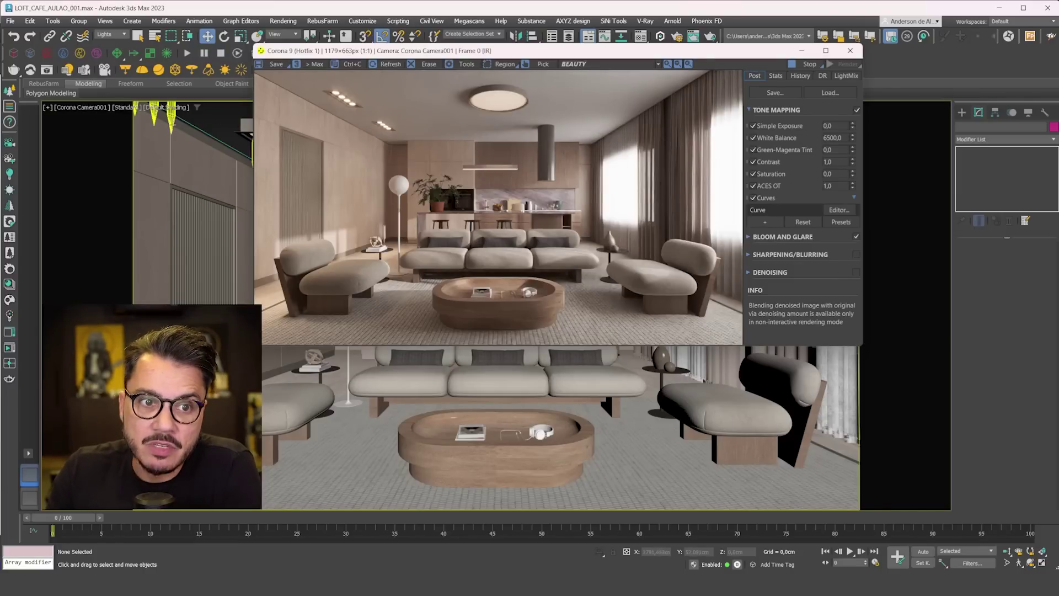
- Set the ceiling spot lights' intensity to 20, then stop the interactive render and hide the frame buffer
left_click(172, 121)
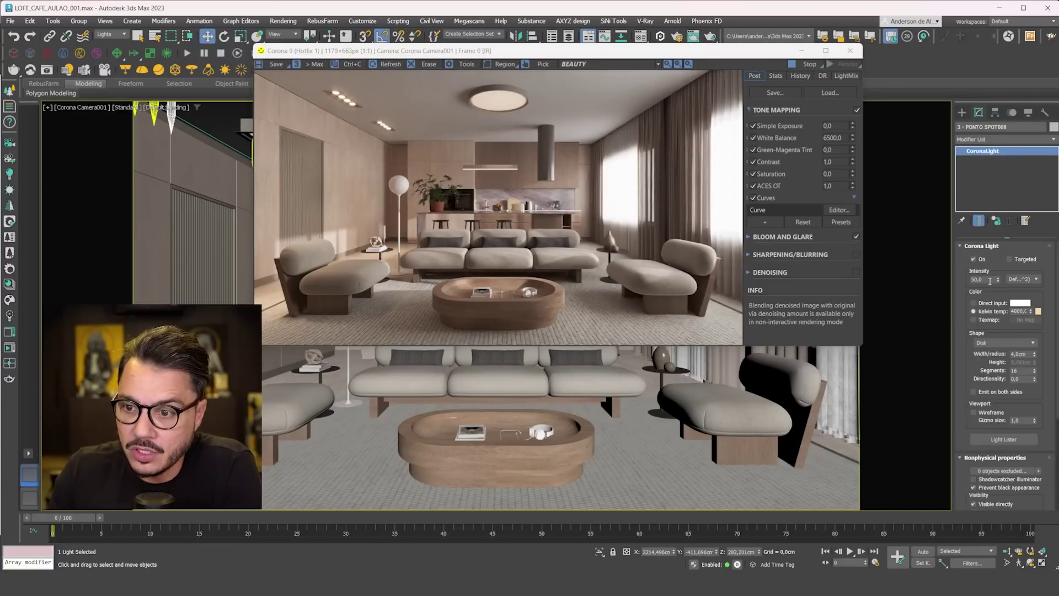
double_click(990, 280)
type("20")
key("Return")
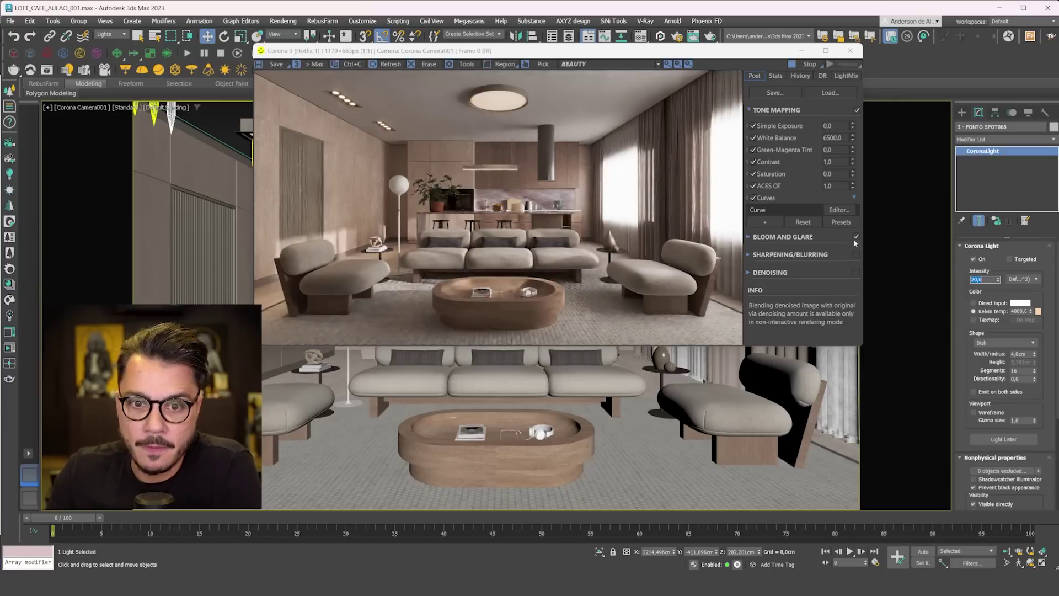
left_click(809, 64)
left_click(804, 50)
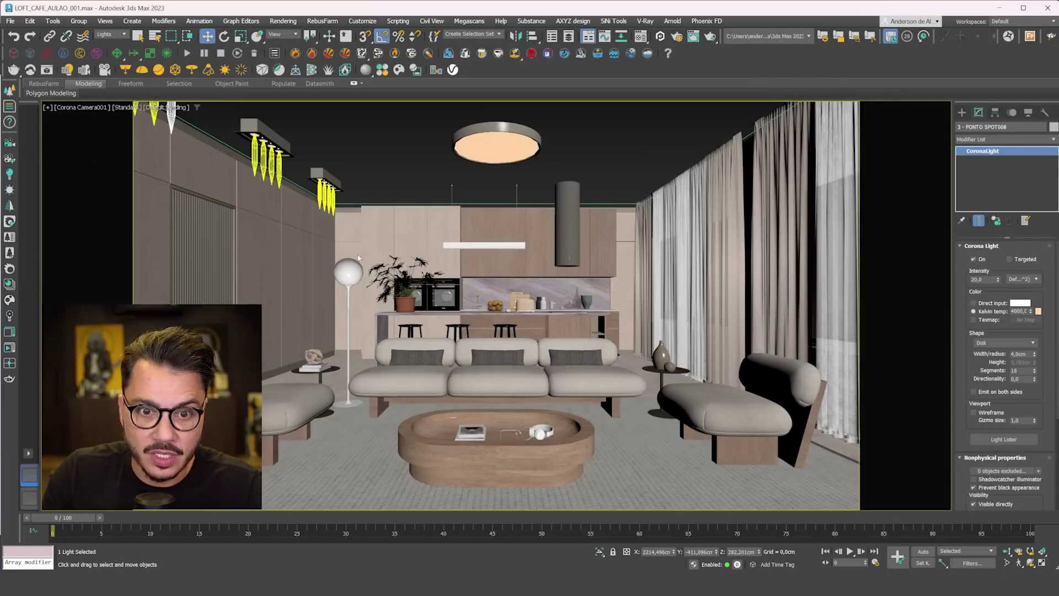
- In the top view, set up a new Corona light with Sphere shape and a colour temperature of 3200 K
left_click(394, 162)
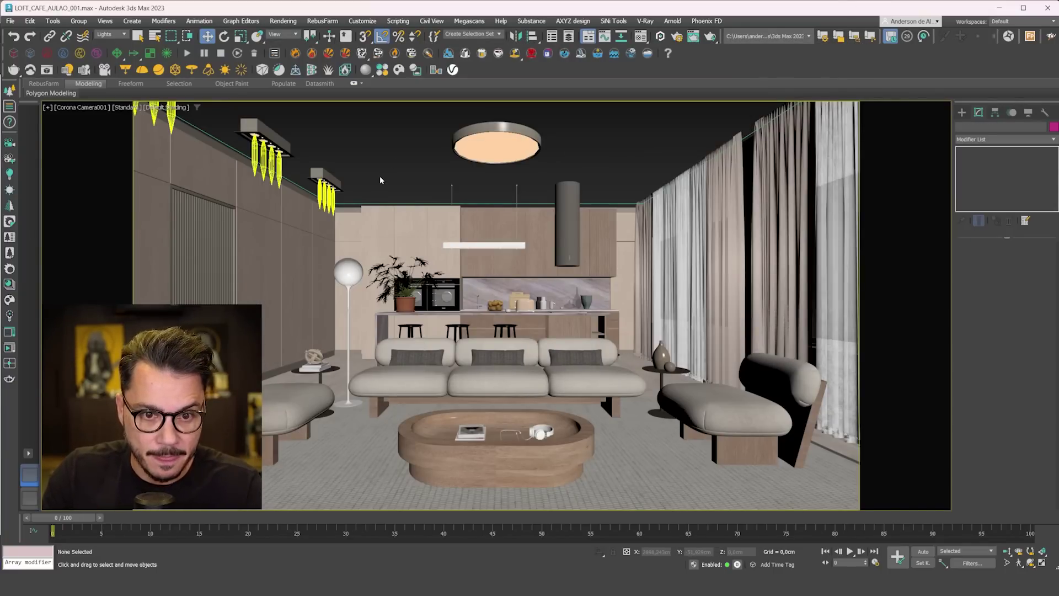
key("t")
key("z")
middle_click_drag(641, 346, 656, 230)
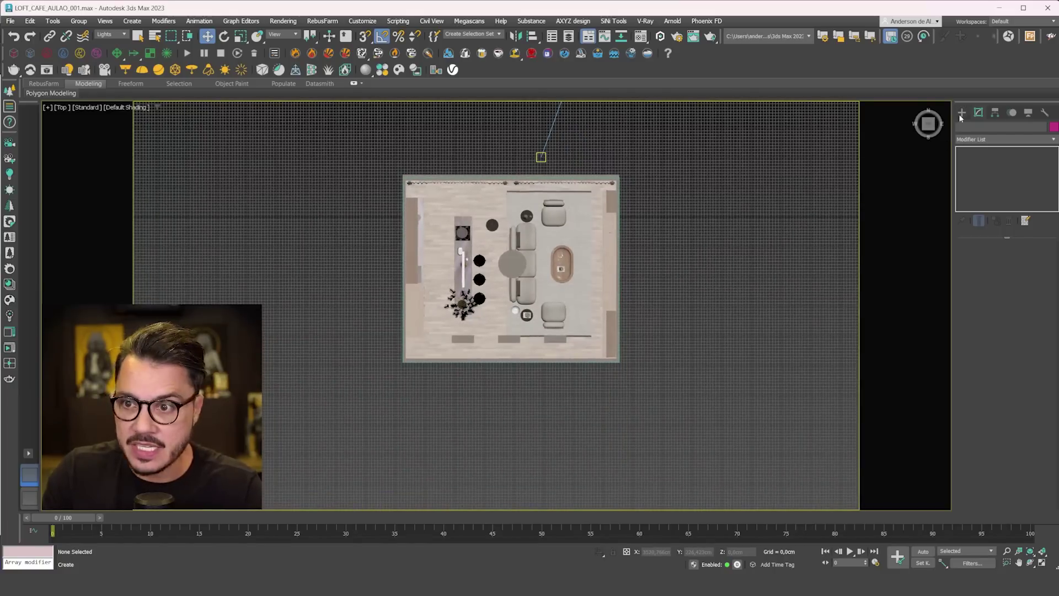
left_click(961, 113)
left_click(980, 178)
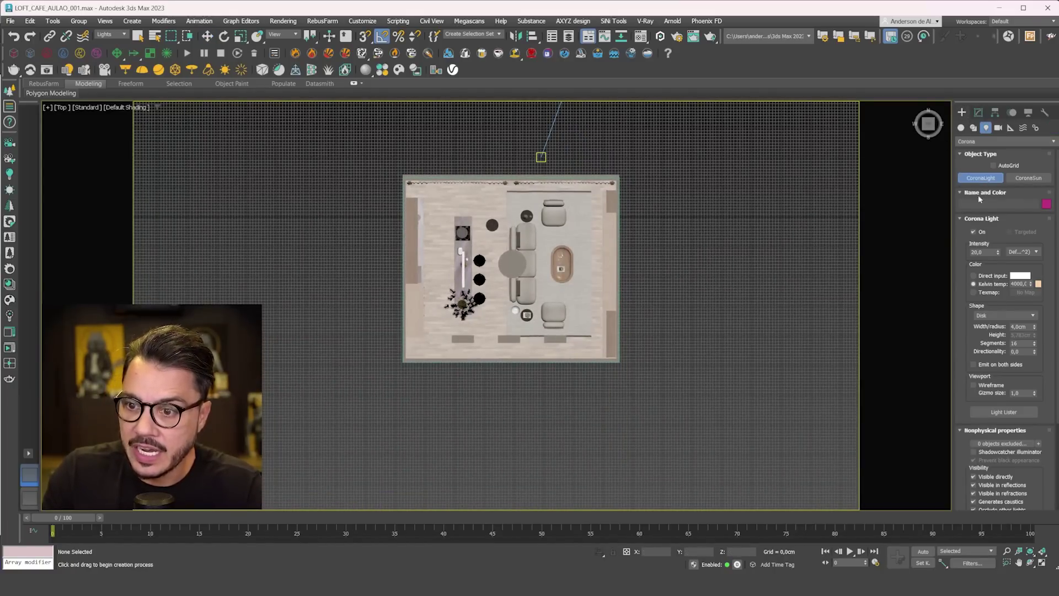
left_click(999, 315)
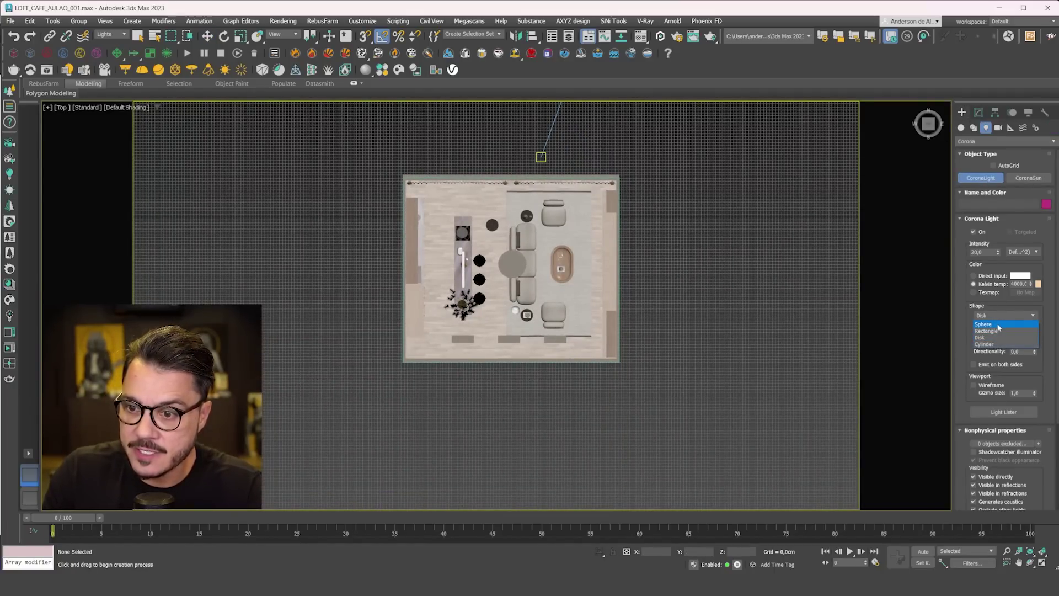
left_click(999, 326)
double_click(1020, 284)
type("3200")
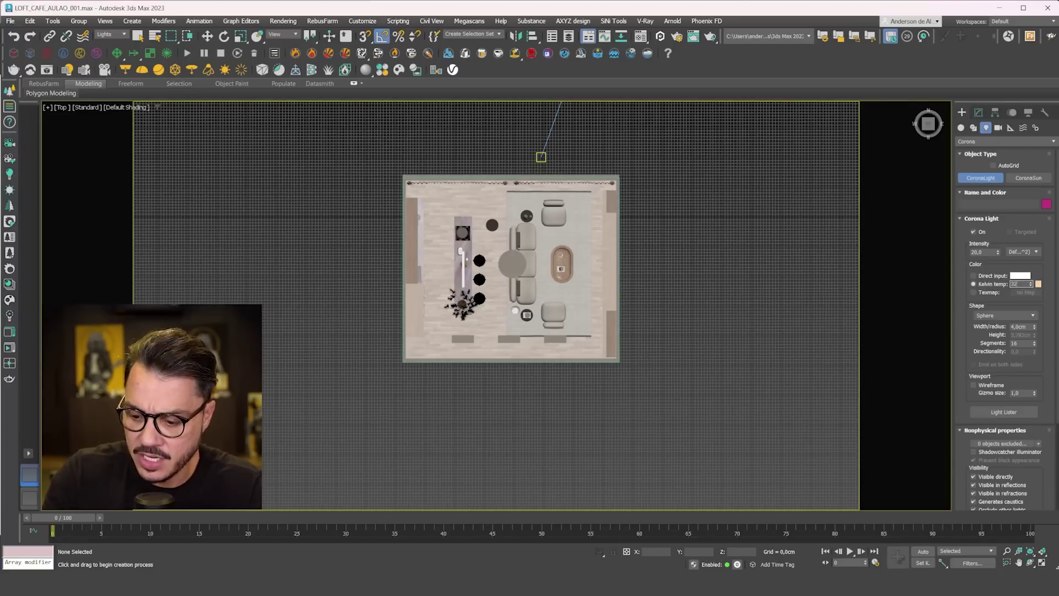
key("Return")
- Draw a small sphere light at the centre of the floor lamp's globe and show the top view in wireframe
middle_click_drag(505, 308, 531, 289)
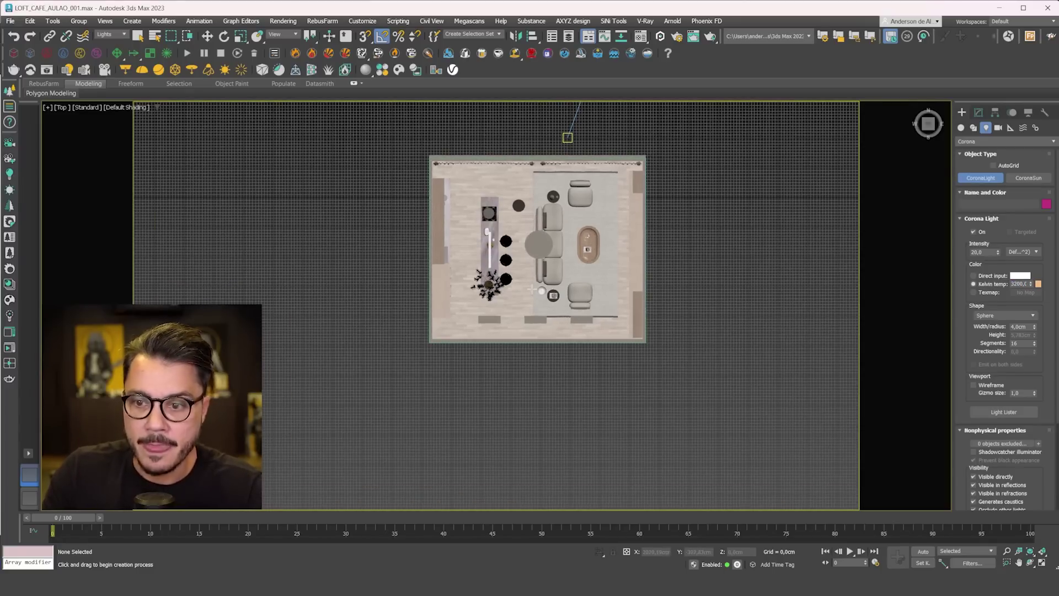
scroll(543, 292, "up", 10)
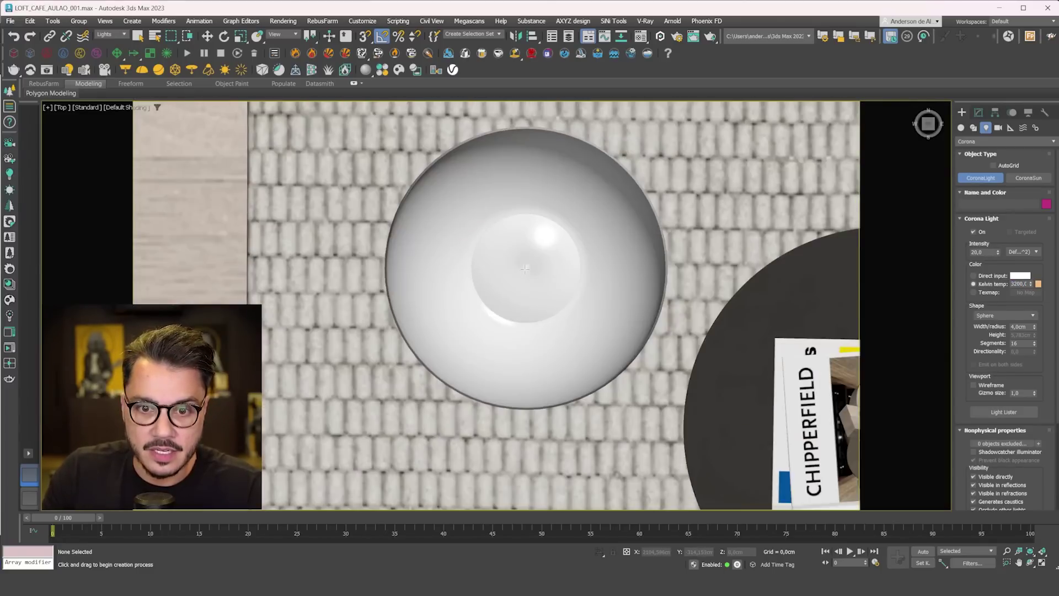
left_click_drag(527, 268, 537, 296)
key("F3")
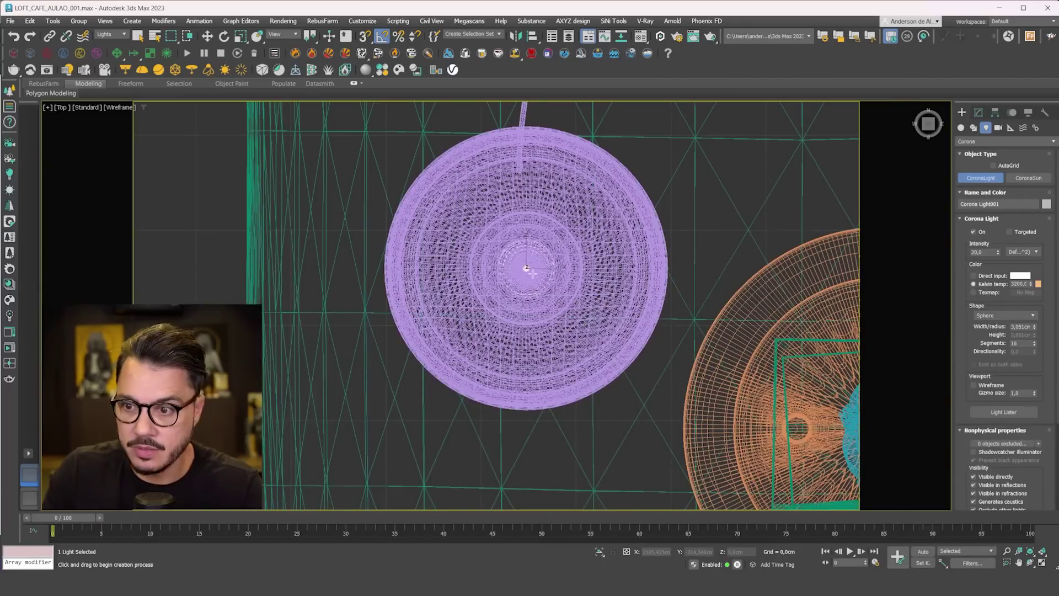
- Raise the sphere light in the front view to about 140 cm, centred in the floor lamp's globe, and review its parameters
key("f")
scroll(563, 290, "down", 10)
scroll(561, 292, "down", 8)
key("w")
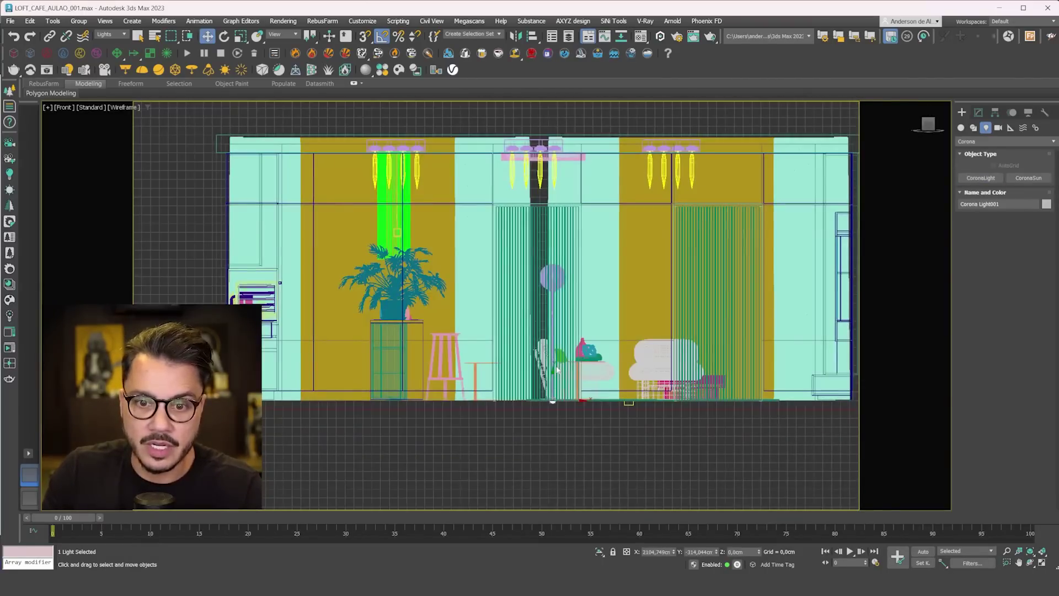
scroll(550, 282, "up", 10)
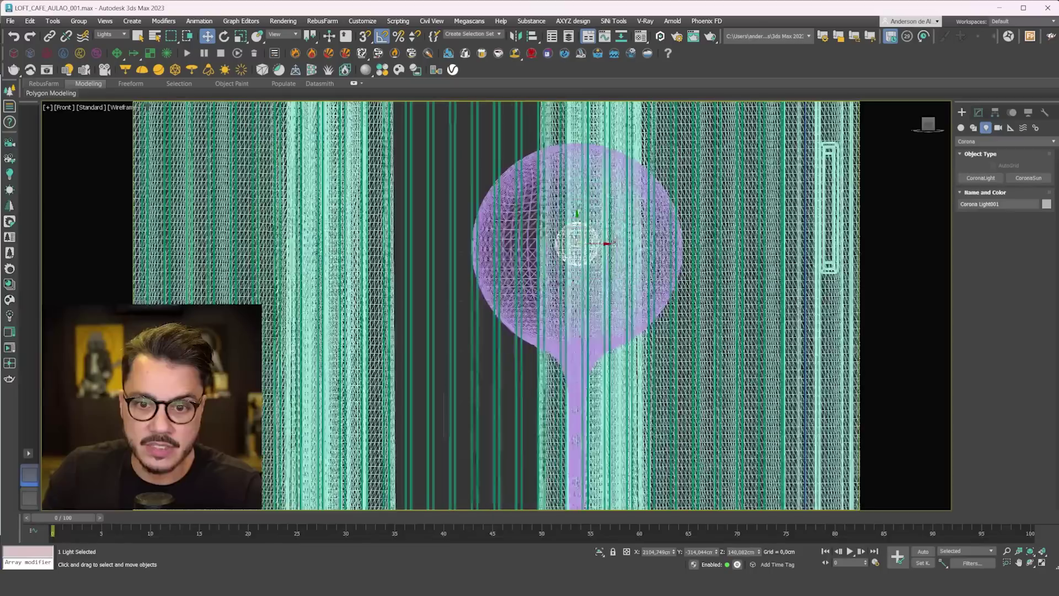
left_click(978, 112)
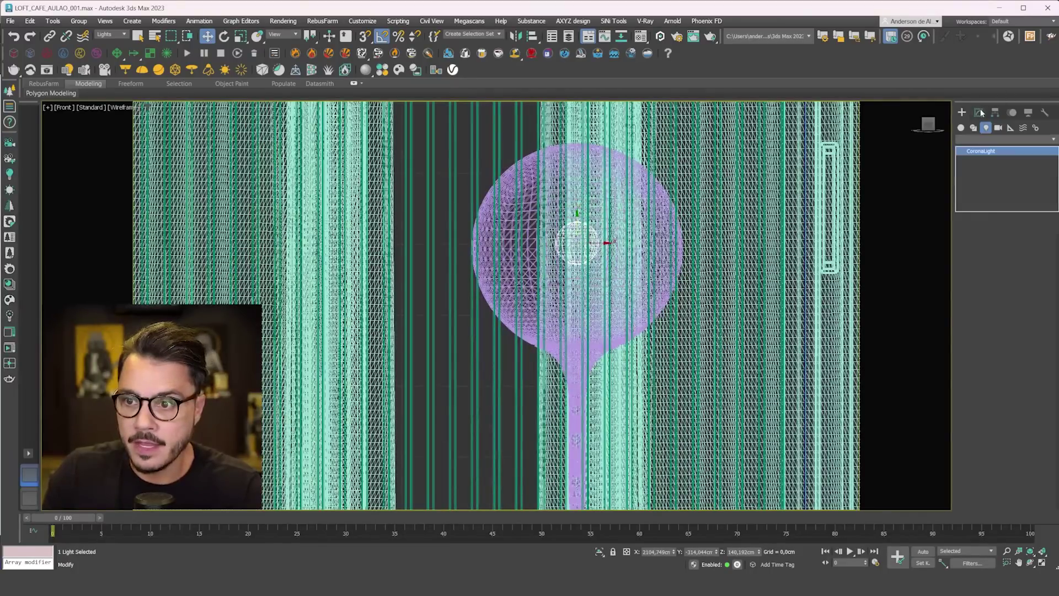
scroll(966, 430, "down", 5)
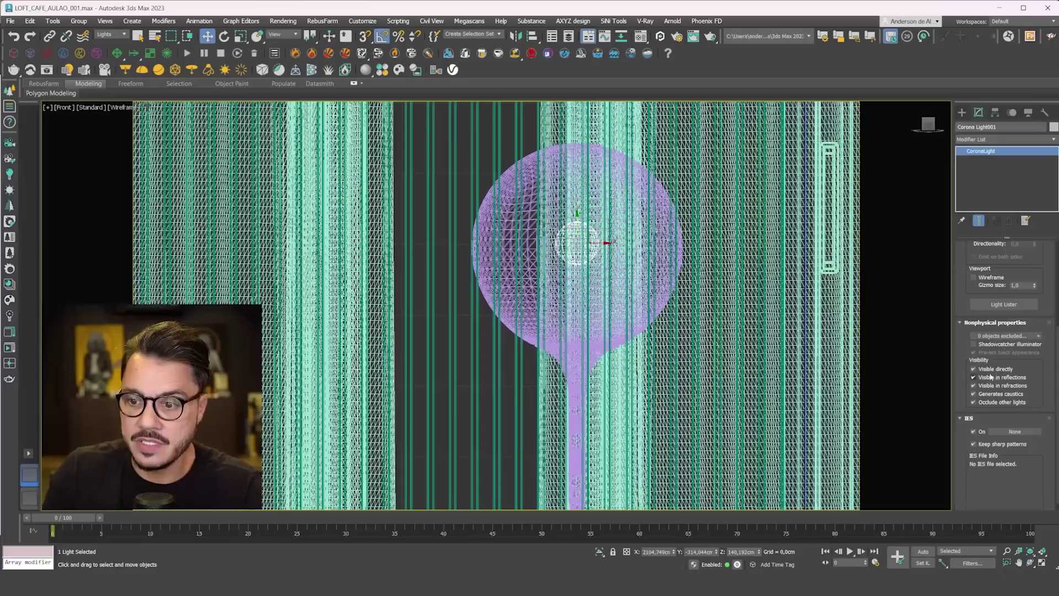
left_click_drag(962, 298, 960, 431)
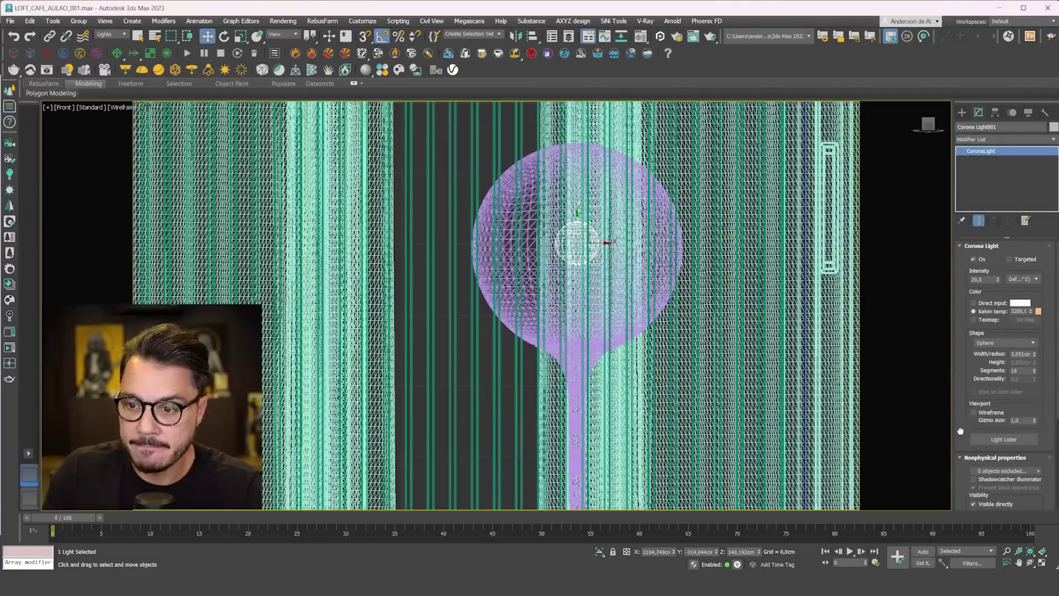
scroll(634, 283, "down", 8)
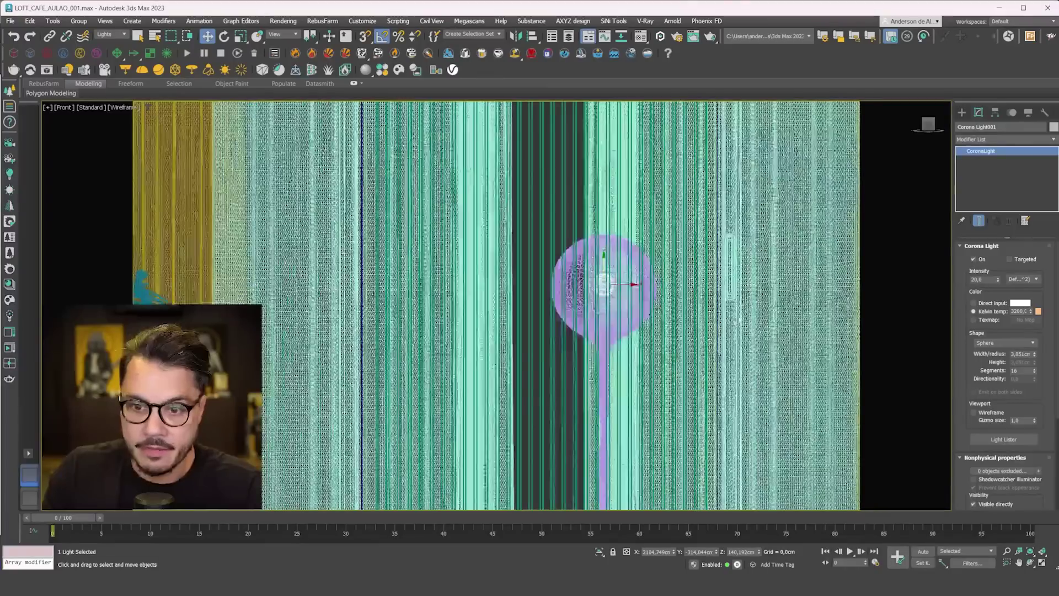
- Start an interactive render from the camera view and examine the floor lamp's globe up close
key("c")
double_click(496, 219)
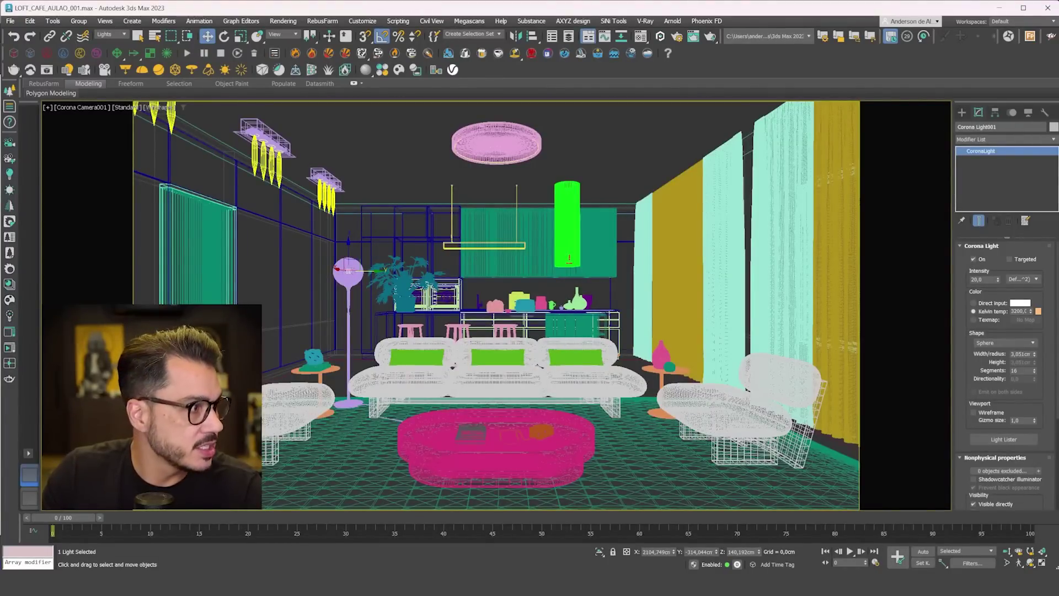
left_click(406, 161)
left_click(348, 271)
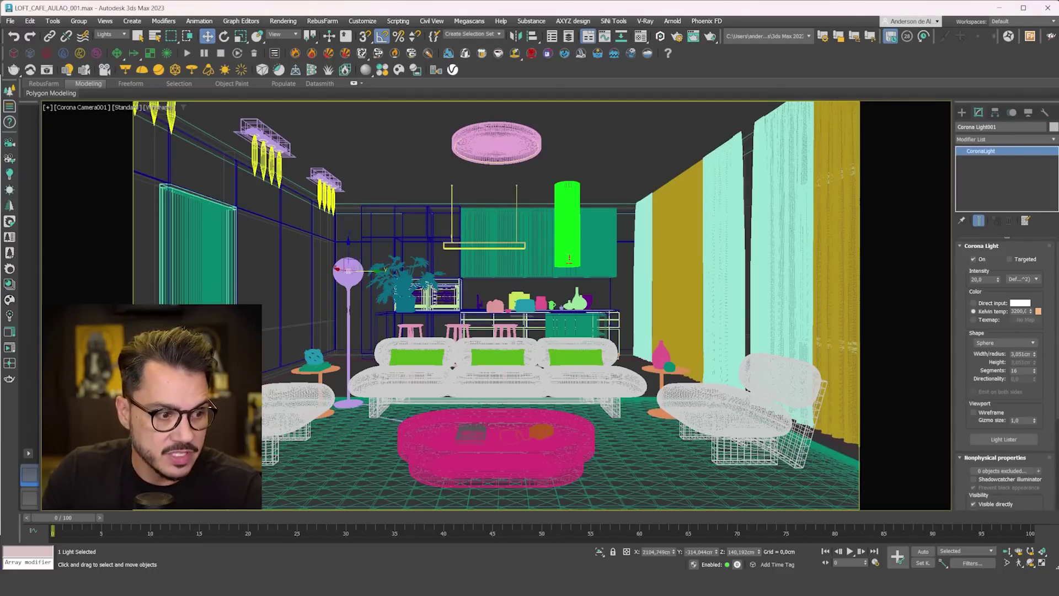
left_click(10, 347)
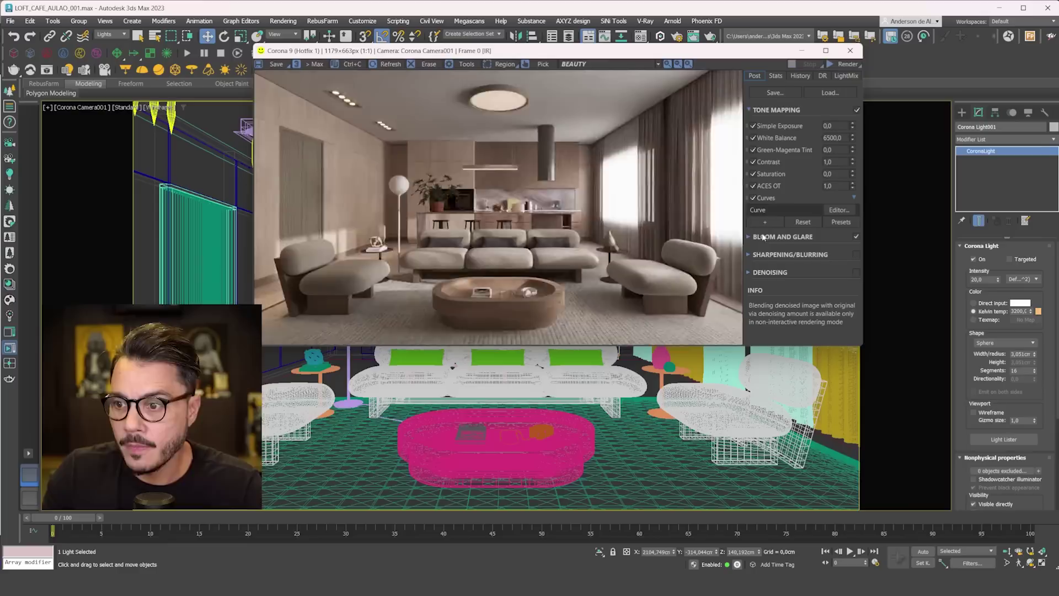
scroll(409, 201, "up", 2)
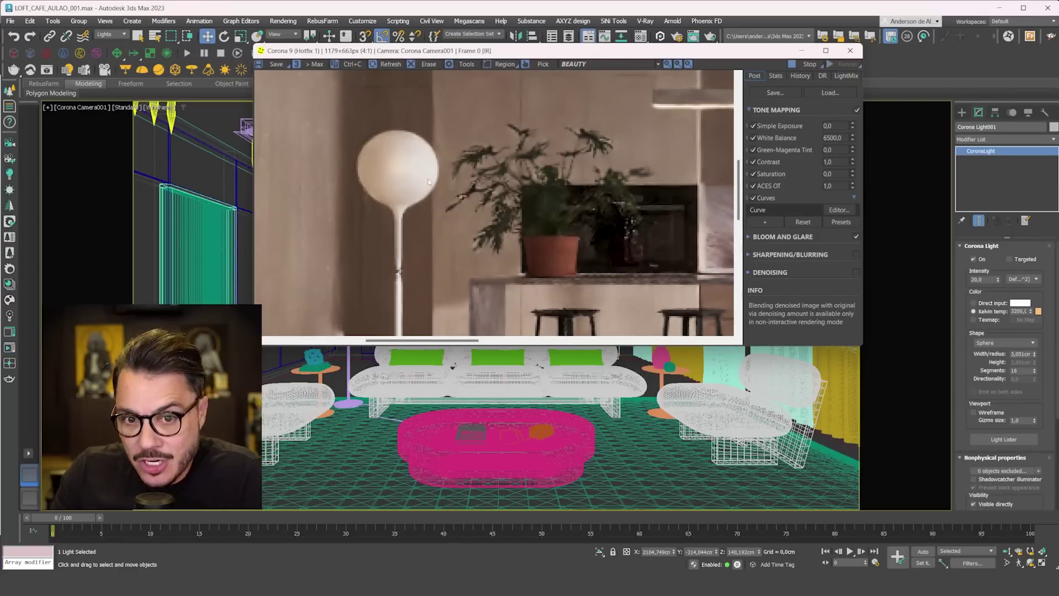
scroll(422, 177, "down", 2)
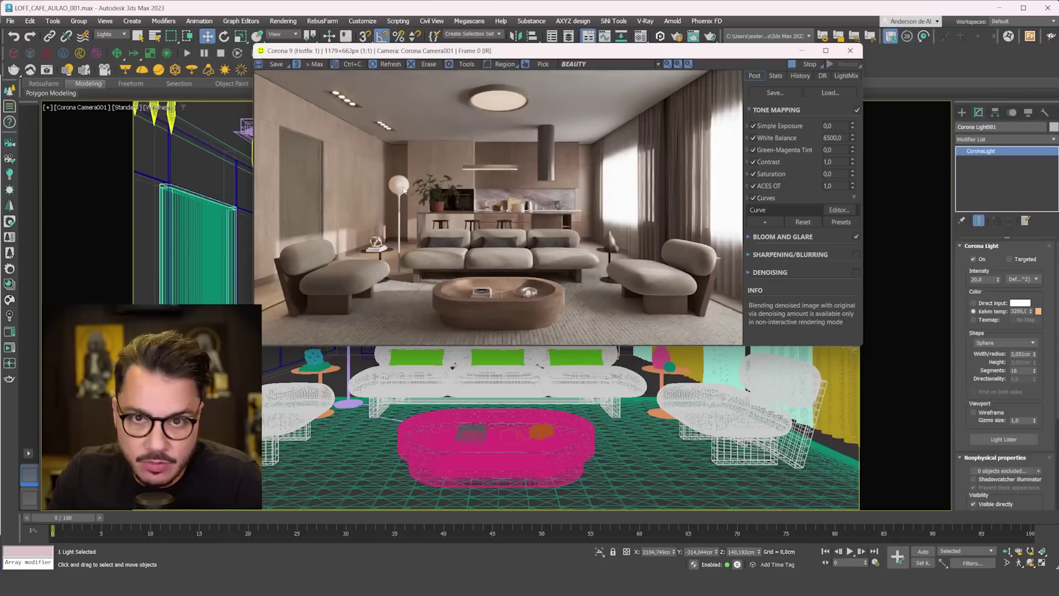
- Set the floor lamp light's intensity to 50, examine the globe in the render, then close the frame buffer
double_click(979, 279)
type("50")
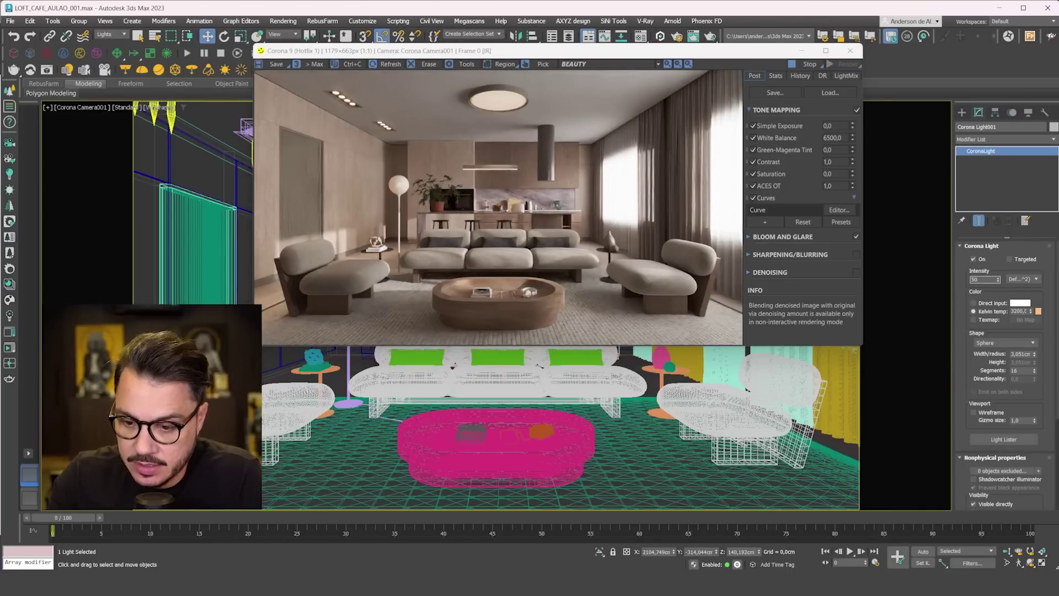
key("Return")
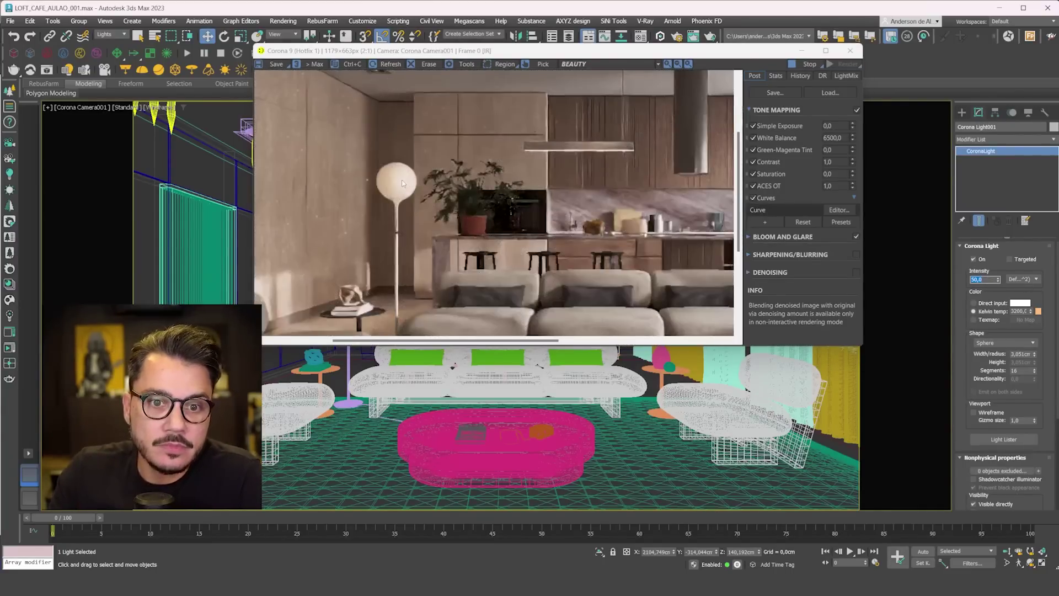
scroll(403, 184, "up", 2)
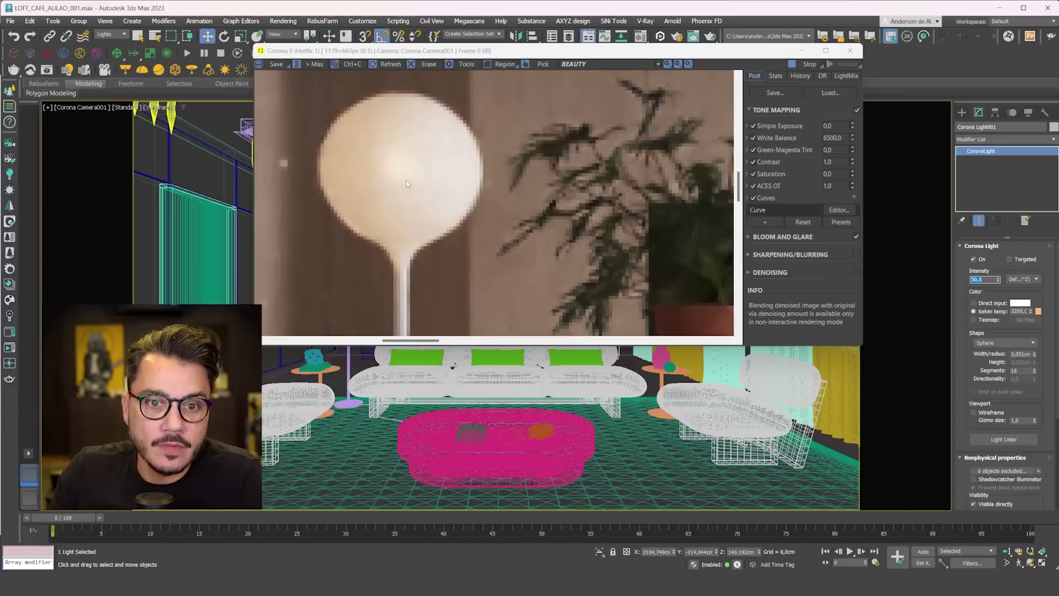
scroll(417, 198, "down", 3)
scroll(395, 184, "up", 2)
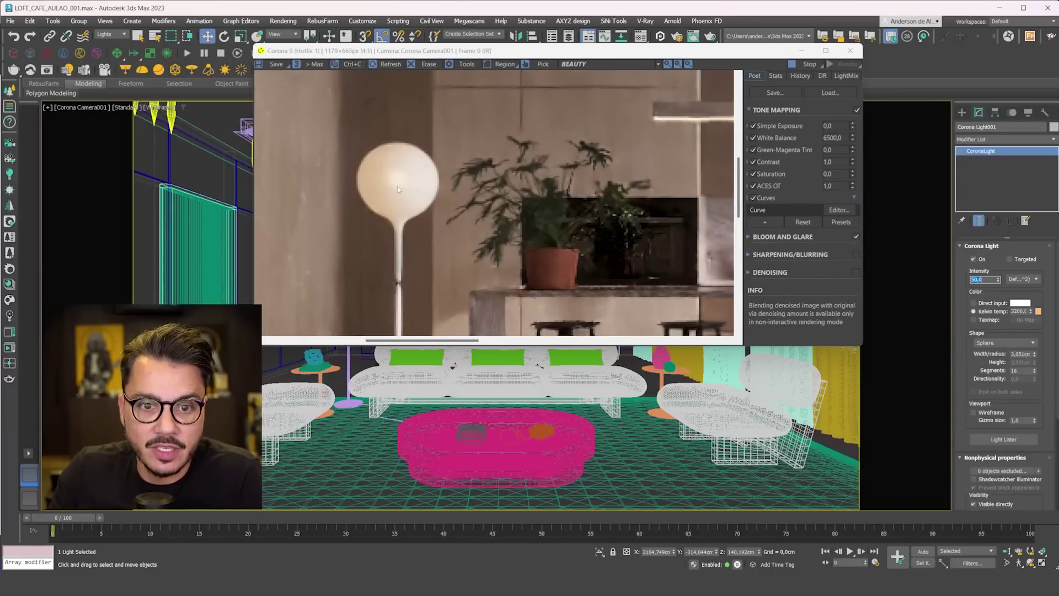
scroll(551, 205, "down", 2)
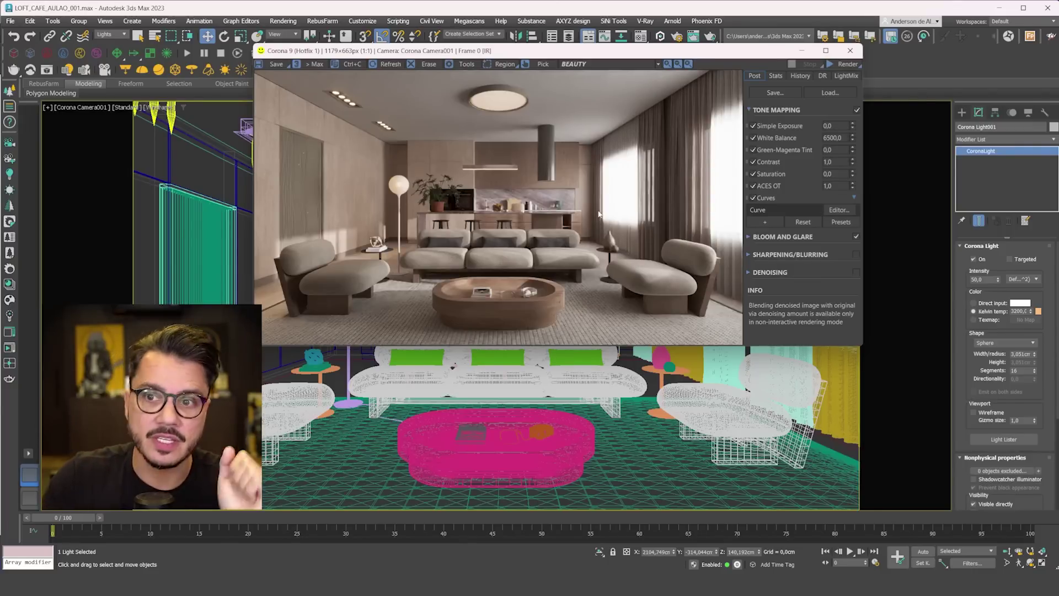
left_click(852, 52)
- Draw a rectangular Corona light about 2.5 × 282 cm in the top view, along the kitchen's back wall beside the ovens
left_click(369, 136)
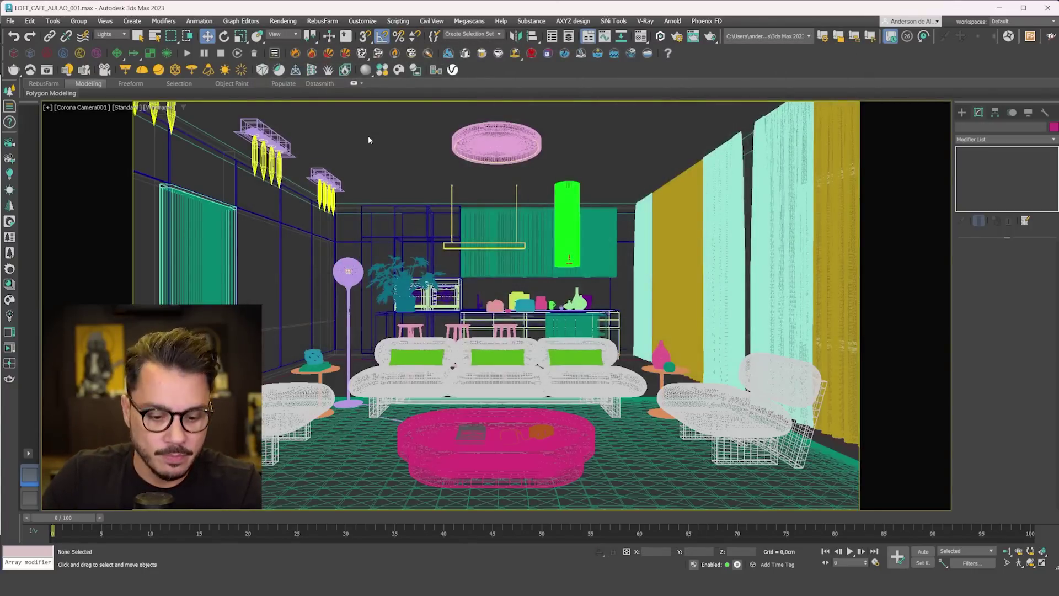
key("t")
key("z")
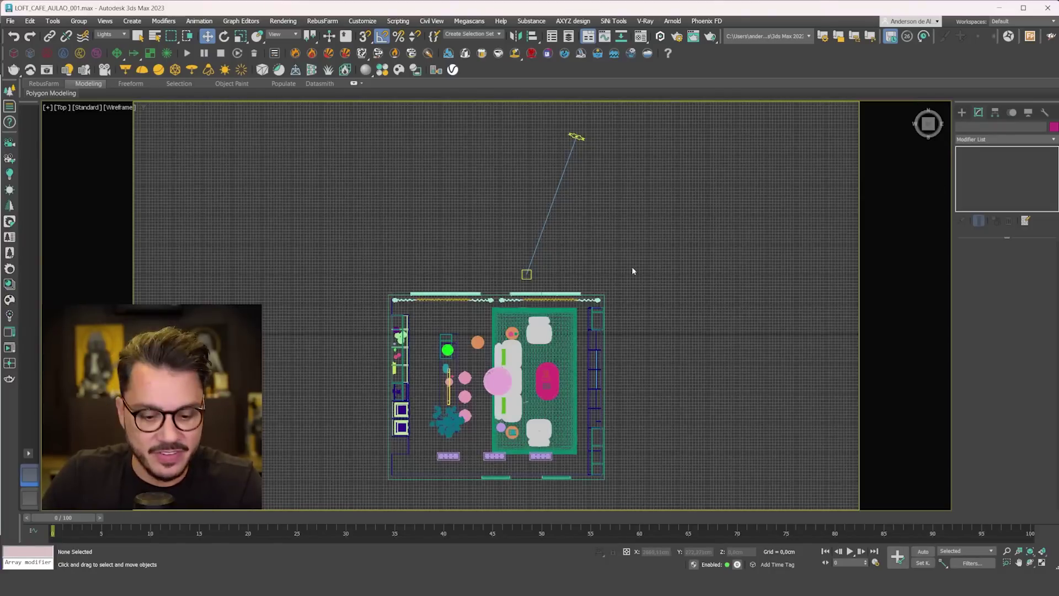
middle_click_drag(654, 266, 663, 238)
key("g")
left_click(962, 113)
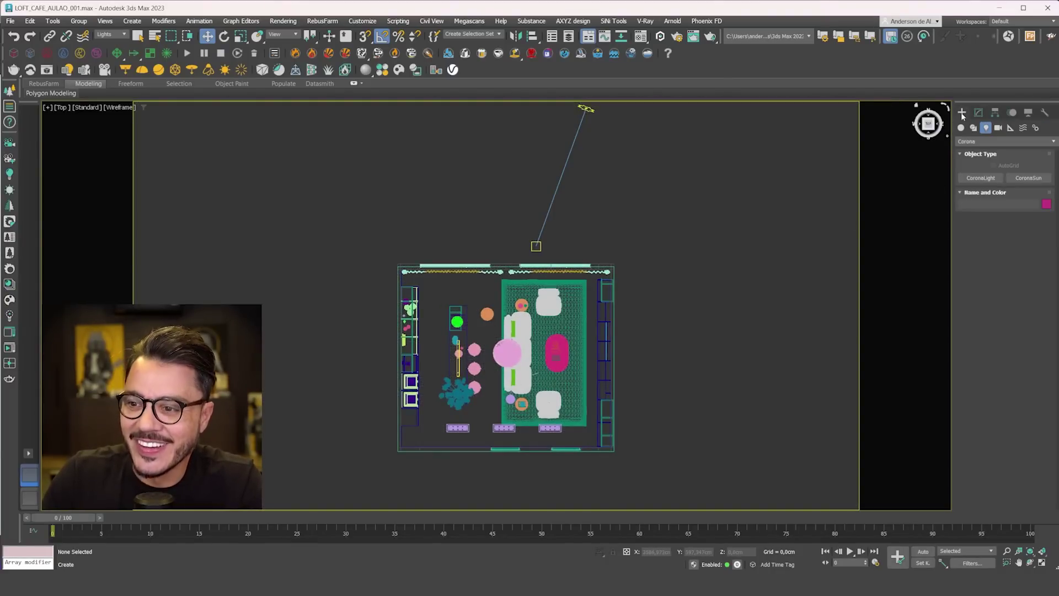
left_click(987, 179)
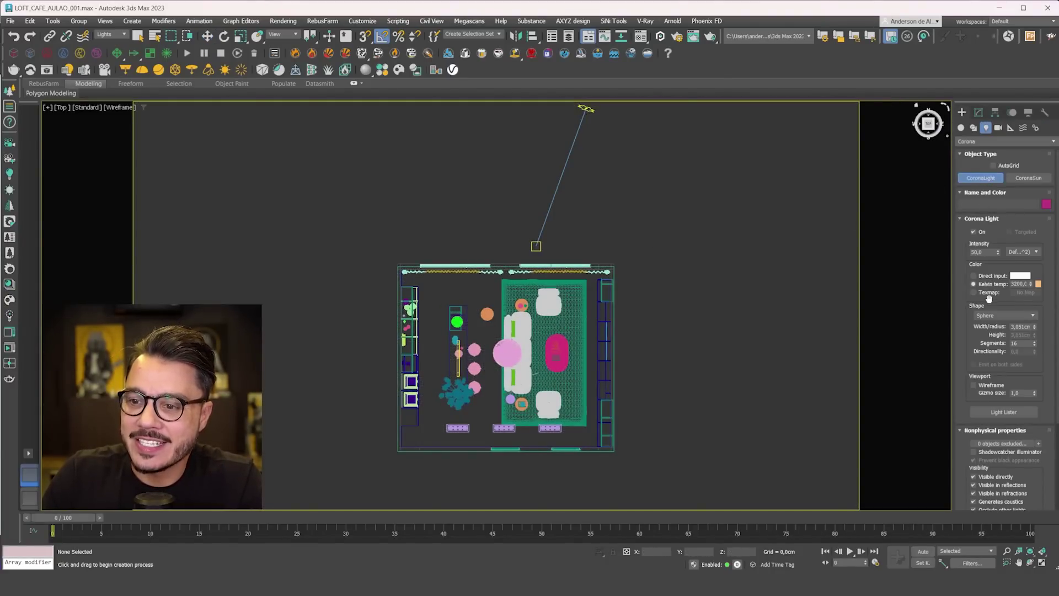
left_click(1001, 315)
left_click(987, 331)
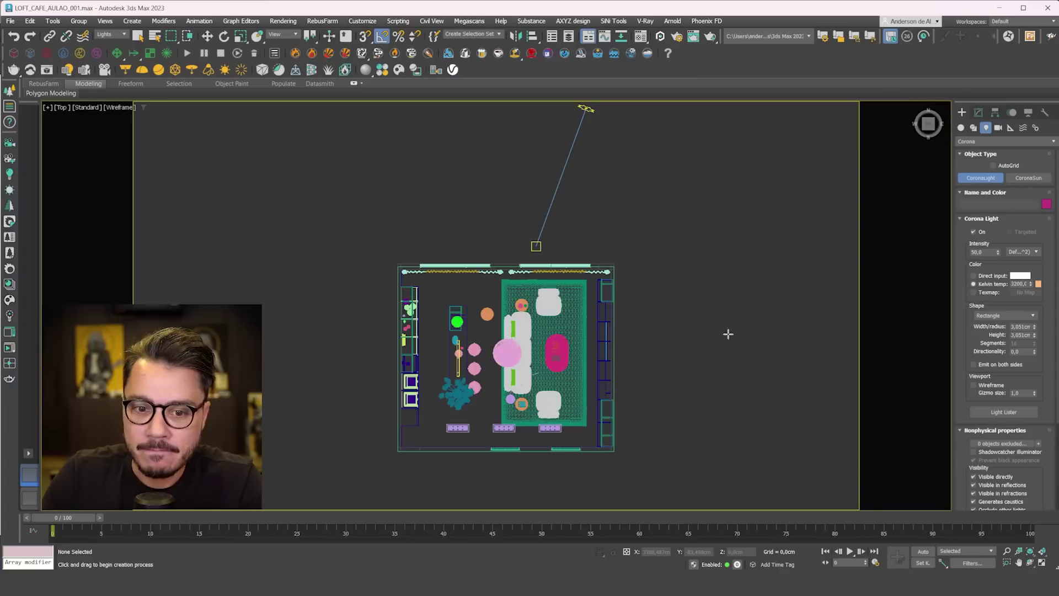
scroll(729, 333, "up", 6)
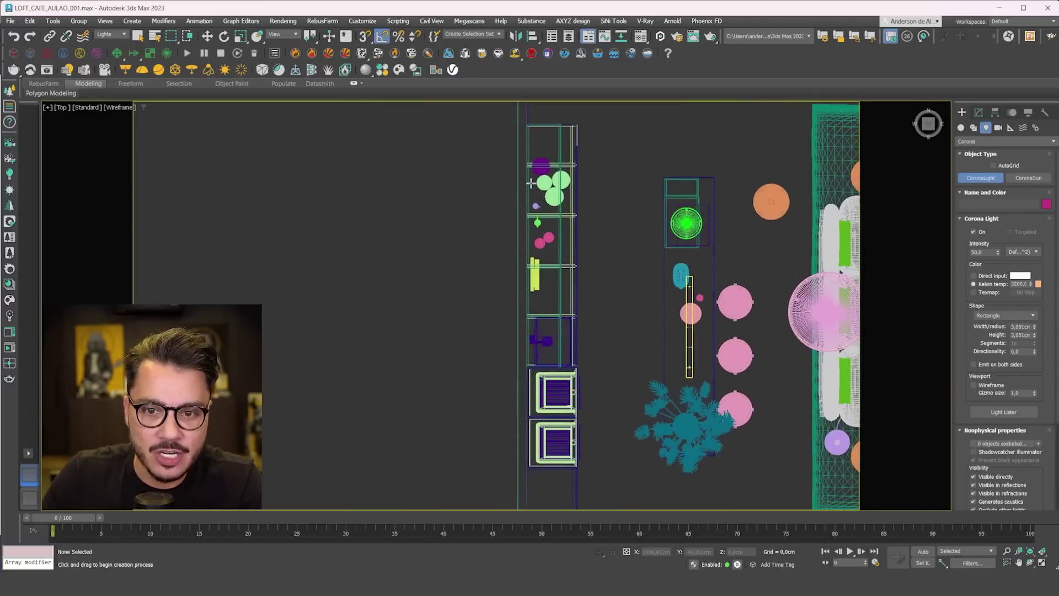
left_click_drag(530, 126, 530, 364)
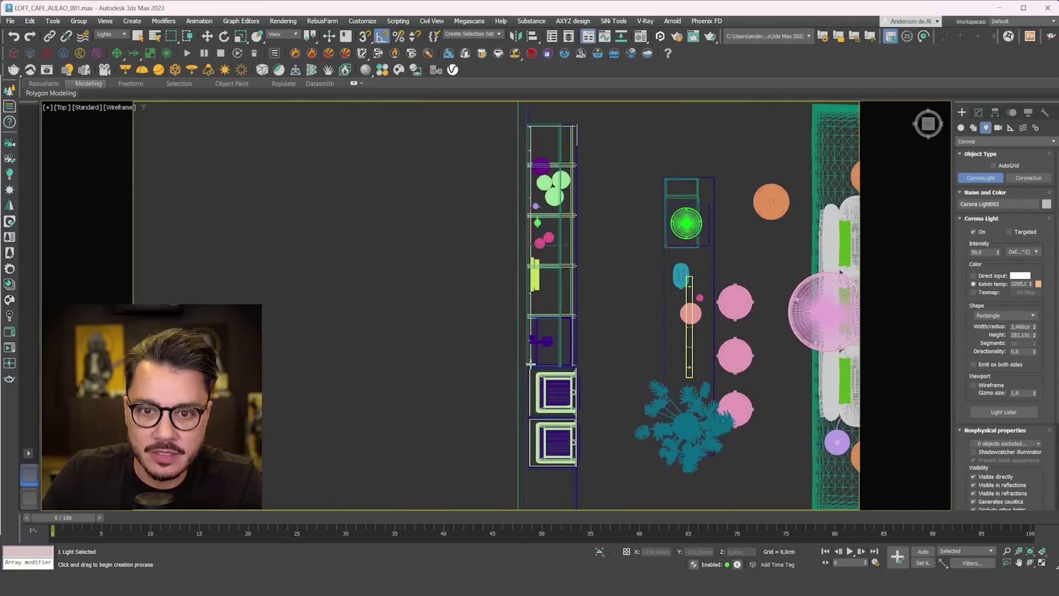
- Raise the rectangular light to about 152 cm, just beneath the kitchen's upper cabinets, and check its placement in an orbited view
key("w")
key("f")
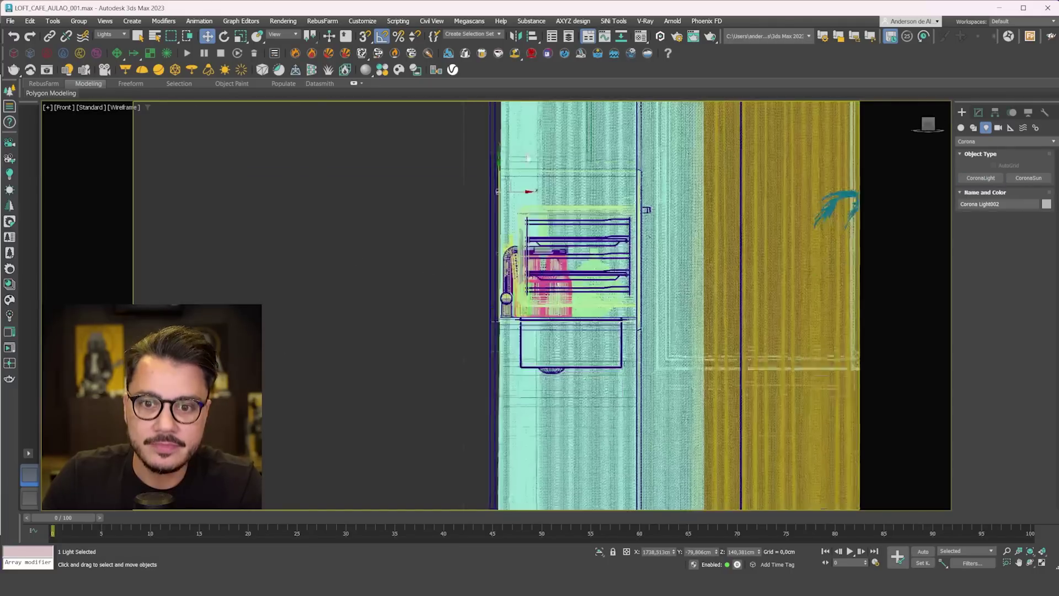
scroll(495, 292, "up", 5)
left_click_drag(503, 324, 512, 203)
scroll(512, 203, "down", 6)
middle_click_drag(511, 203, 545, 316, "alt")
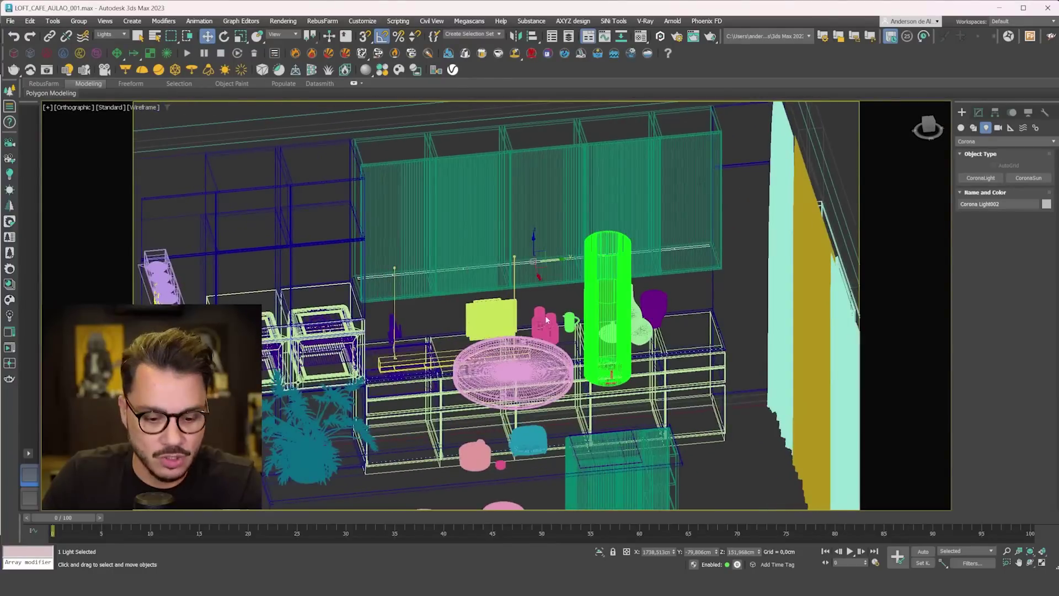
- Rename the kitchen cabinet light with a name starting with "4 - FI" and deselect it
key("t")
left_click(978, 113)
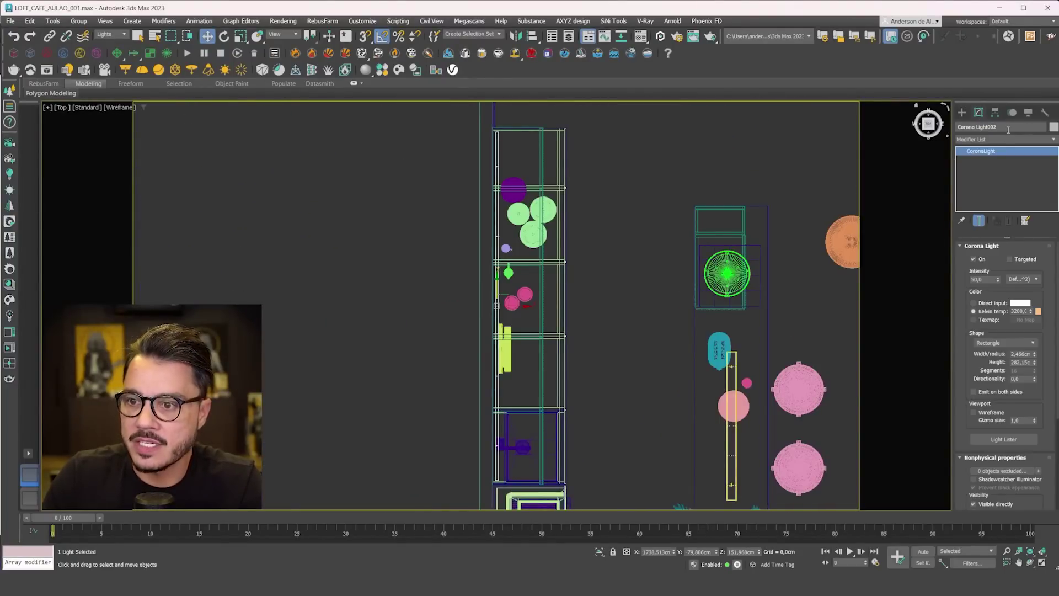
type("4")
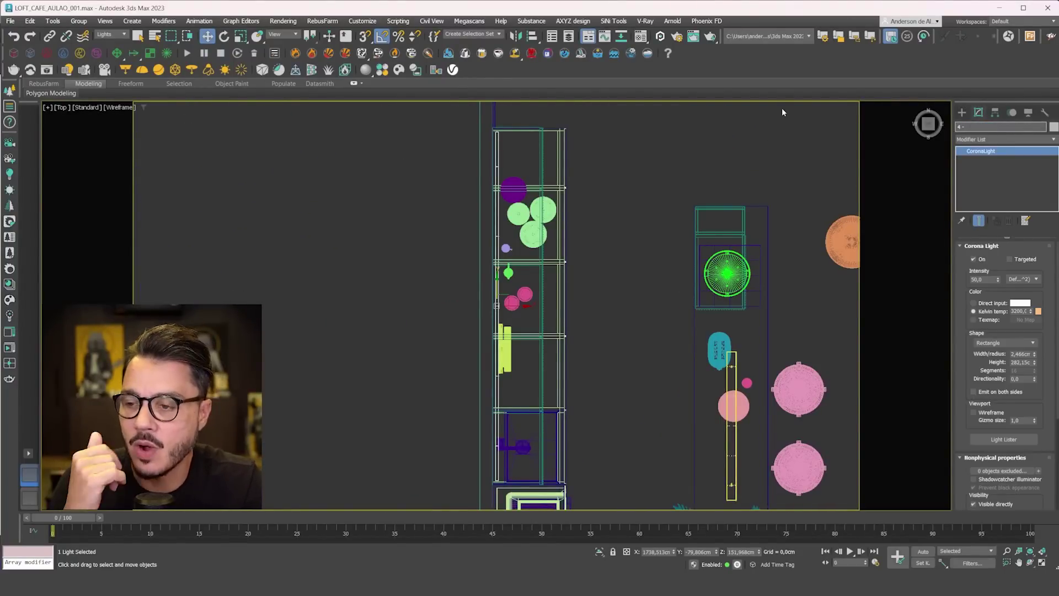
type(" - Fi")
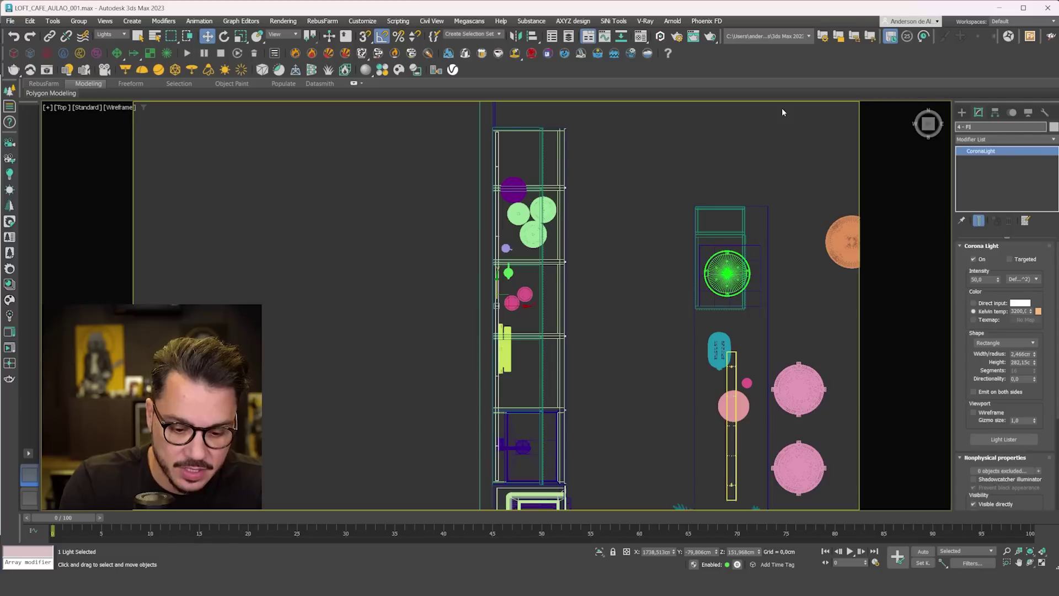
left_click(694, 132)
- Draw a rectangular Corona light about 705 × 11 cm in the top view, along the full run of curtains
left_click(962, 112)
middle_click_drag(760, 166, 359, 352)
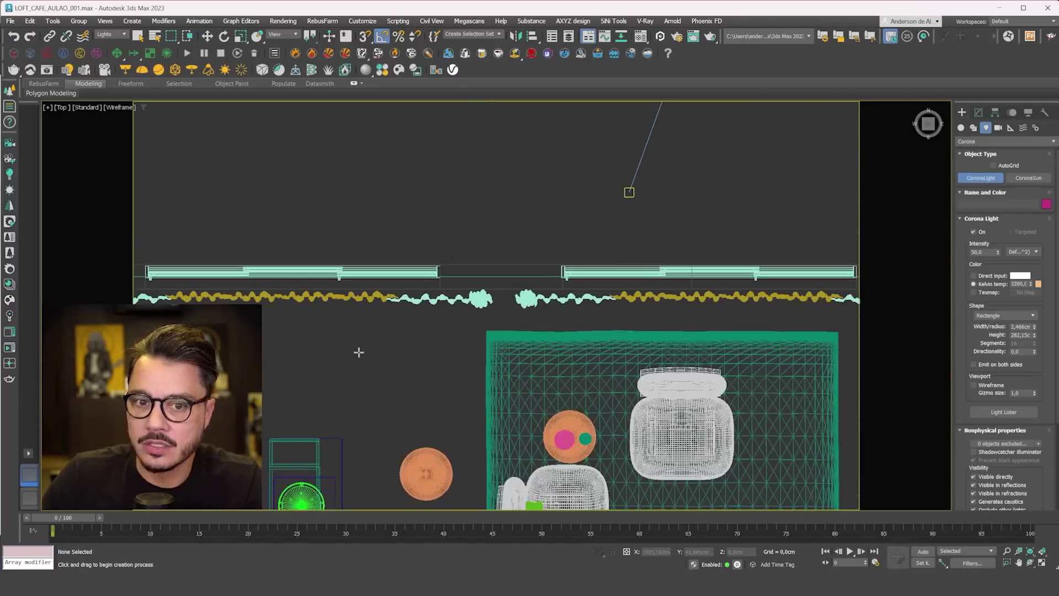
scroll(362, 350, "down", 3)
scroll(274, 310, "up", 2)
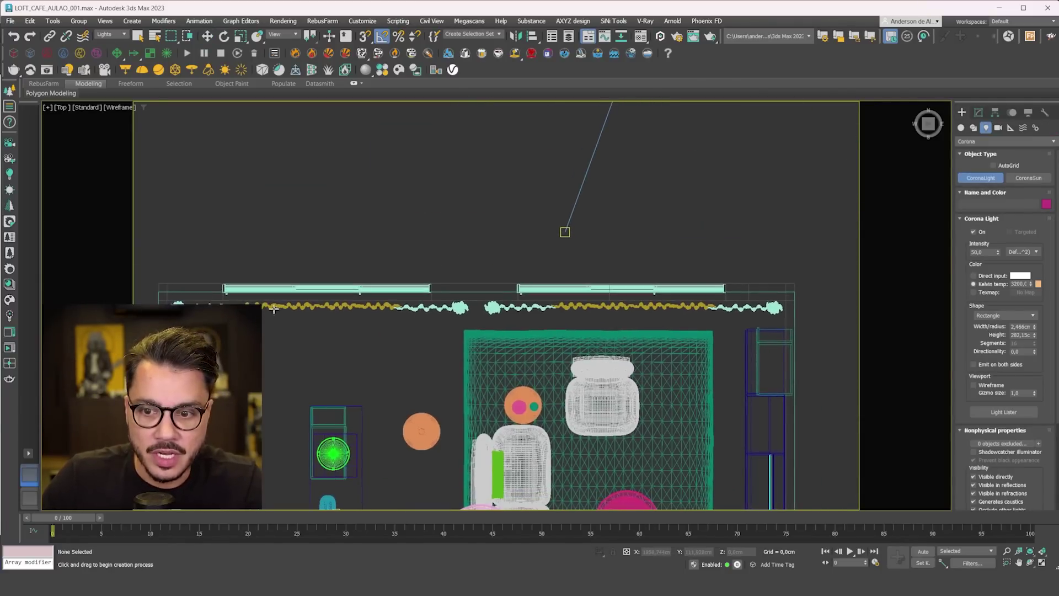
left_click_drag(170, 302, 786, 311)
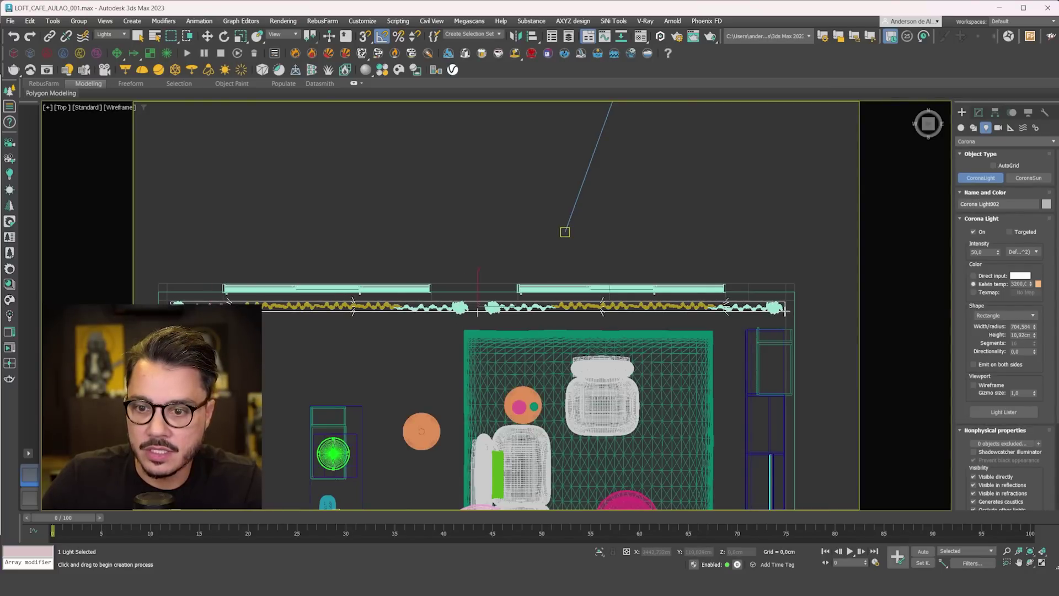
- Raise the curtain light to about 289 cm in the left view, inside the ceiling recess at the curtain's upper end
key("l")
key("z")
scroll(568, 288, "down", 8)
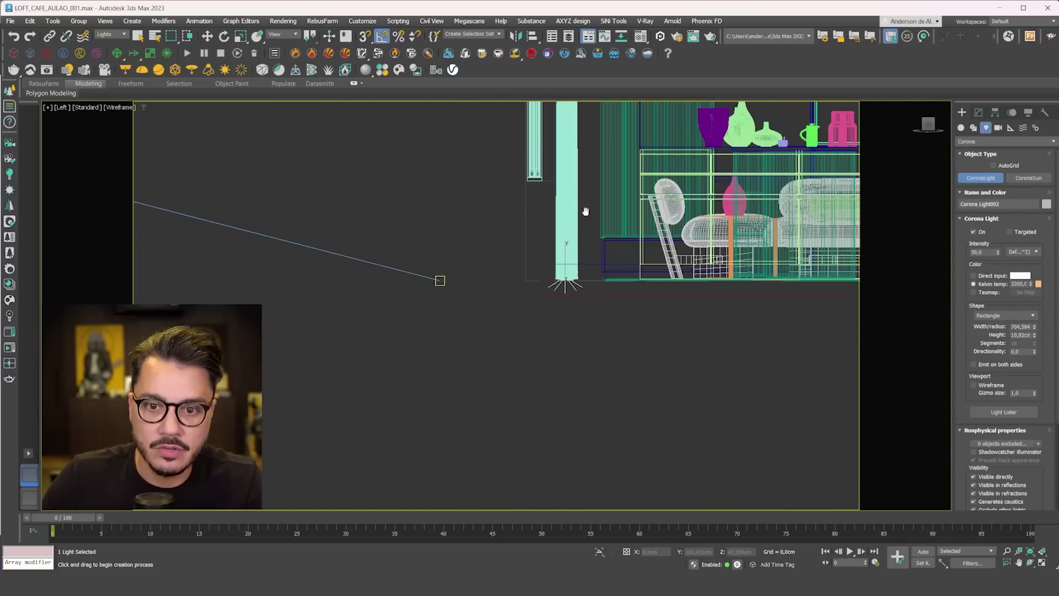
scroll(585, 211, "down", 5)
key("w")
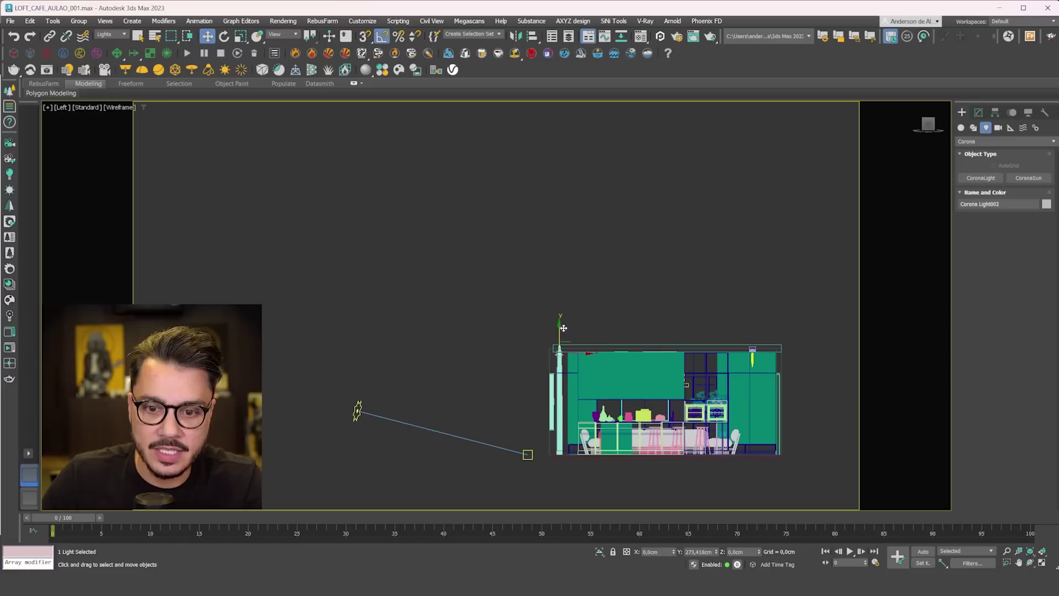
scroll(563, 328, "up", 5)
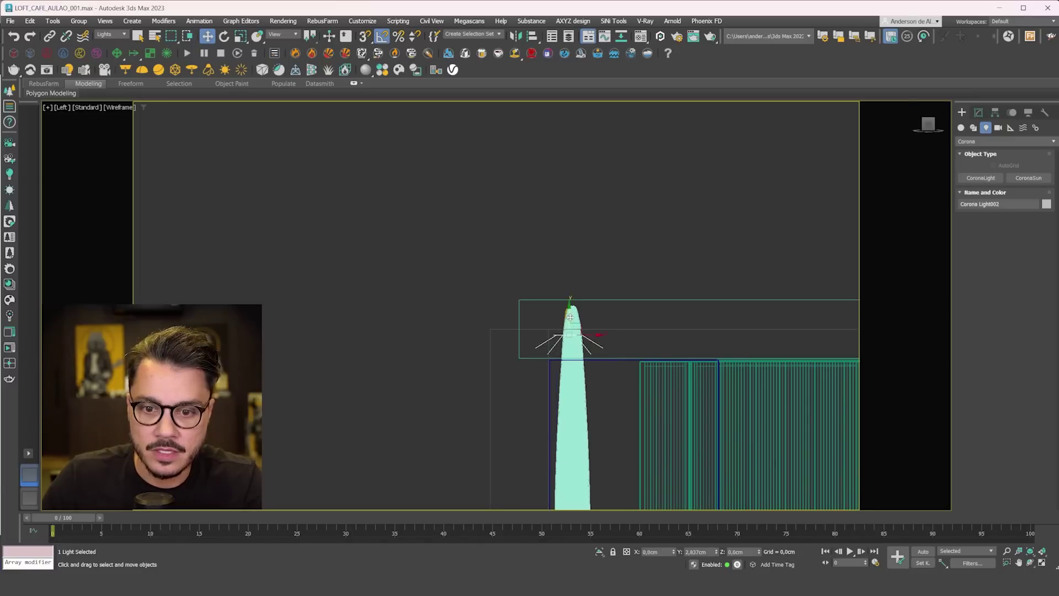
- Rename the curtain light "4 - FITA CORTINA"
left_click(978, 112)
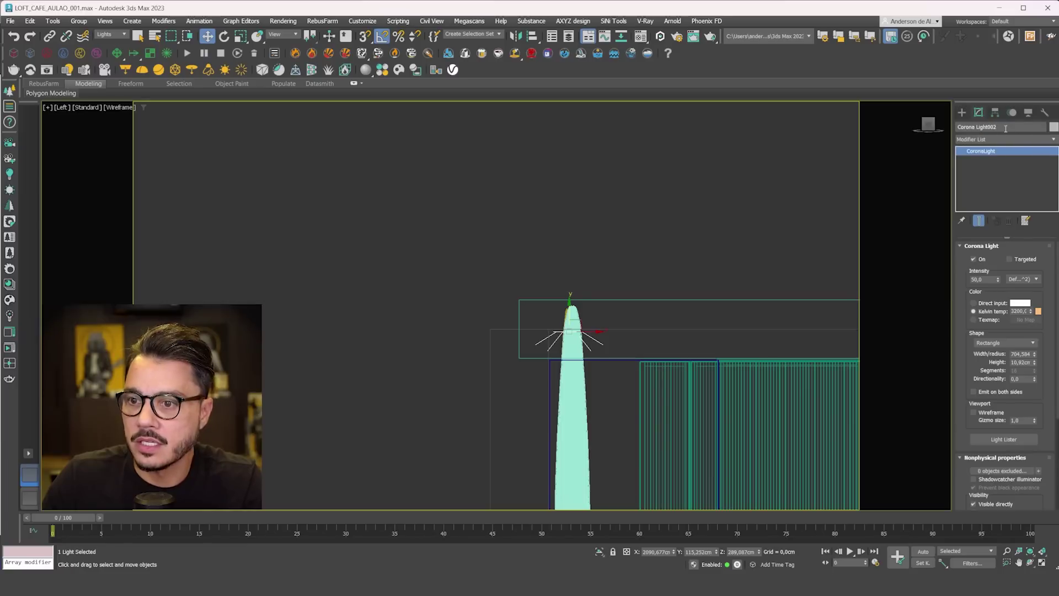
left_click(1006, 128)
type("4")
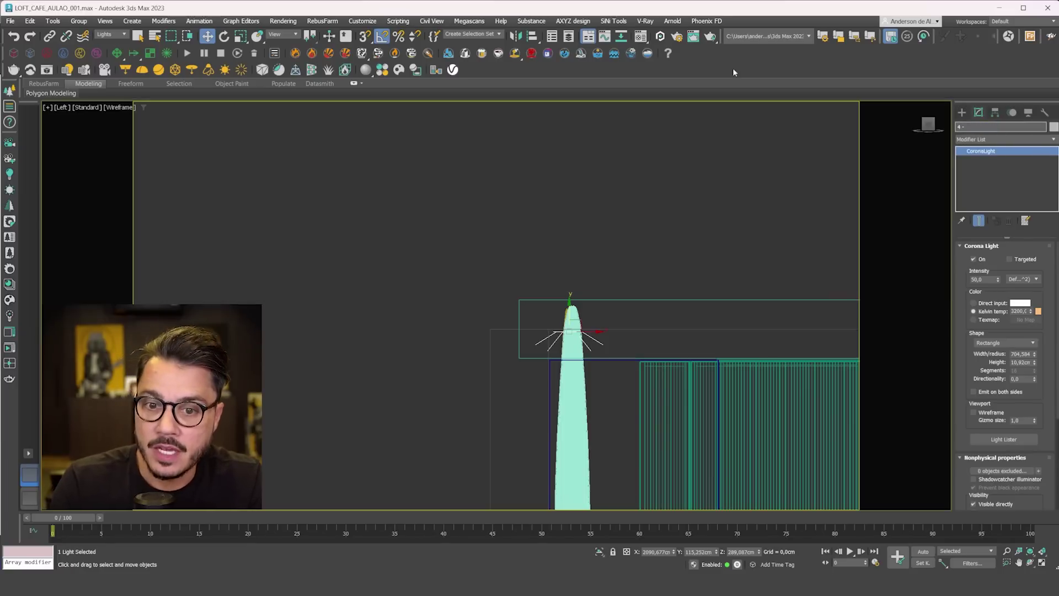
type(" - F")
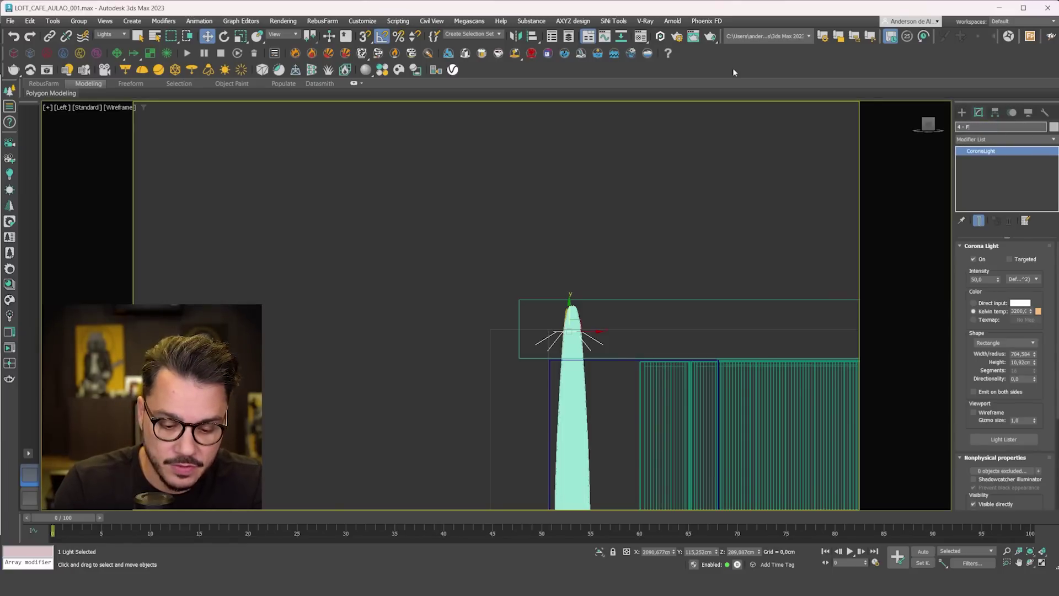
type("ITA CORTIN")
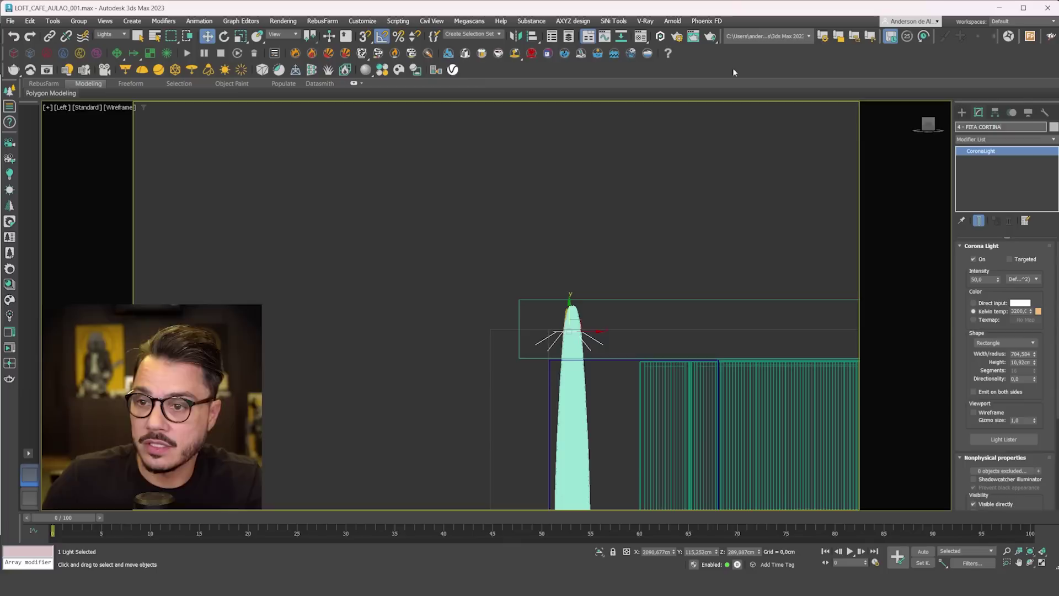
type("A")
- Draw a small rectangular Corona light about 4.5 × 17.5 cm in the top view, inside the niche cabinet's small compartment
scroll(673, 253, "down", 5)
key("t")
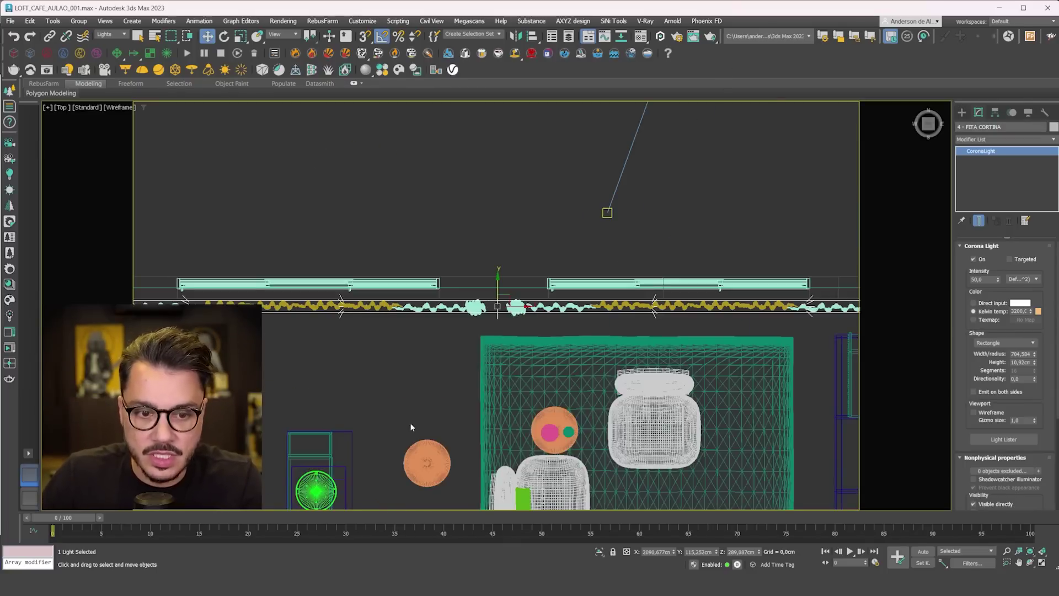
scroll(411, 424, "down", 3)
middle_click_drag(317, 428, 406, 292)
scroll(463, 318, "up", 3)
scroll(427, 336, "up", 5)
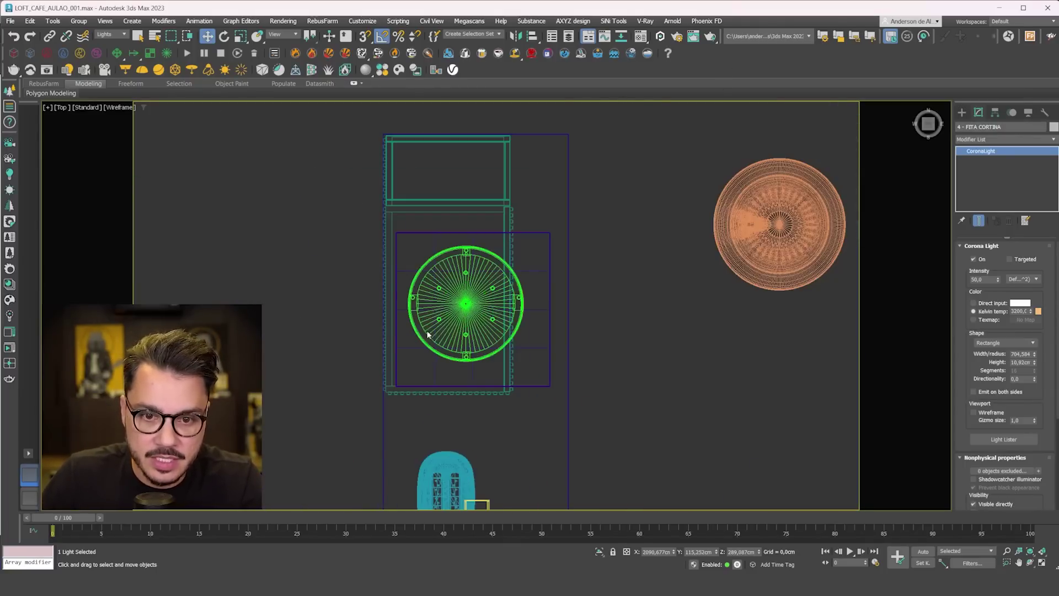
middle_click_drag(431, 167, 425, 246)
left_click(396, 220)
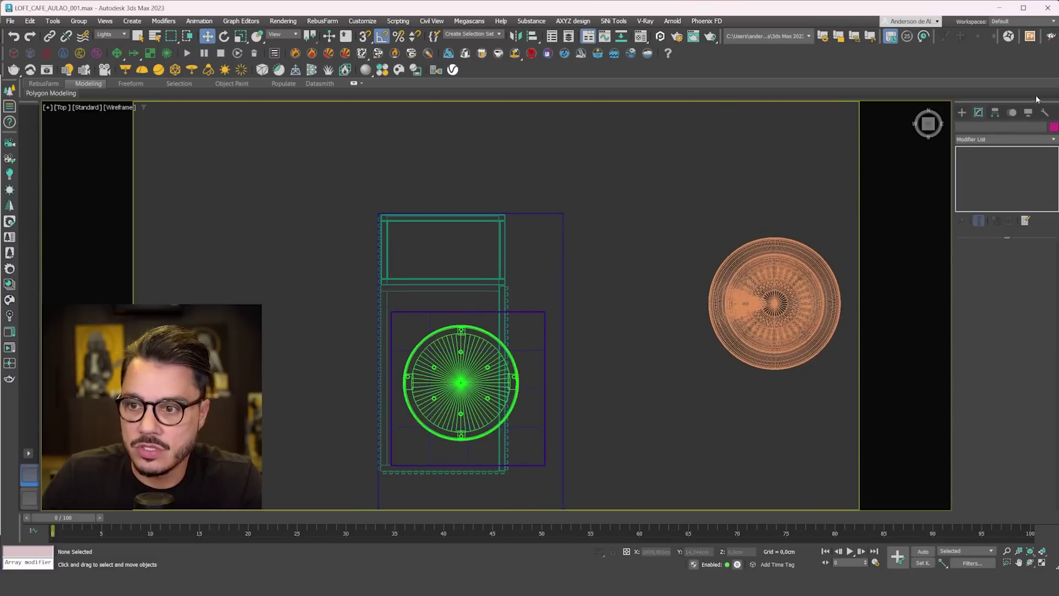
left_click(962, 112)
left_click(978, 178)
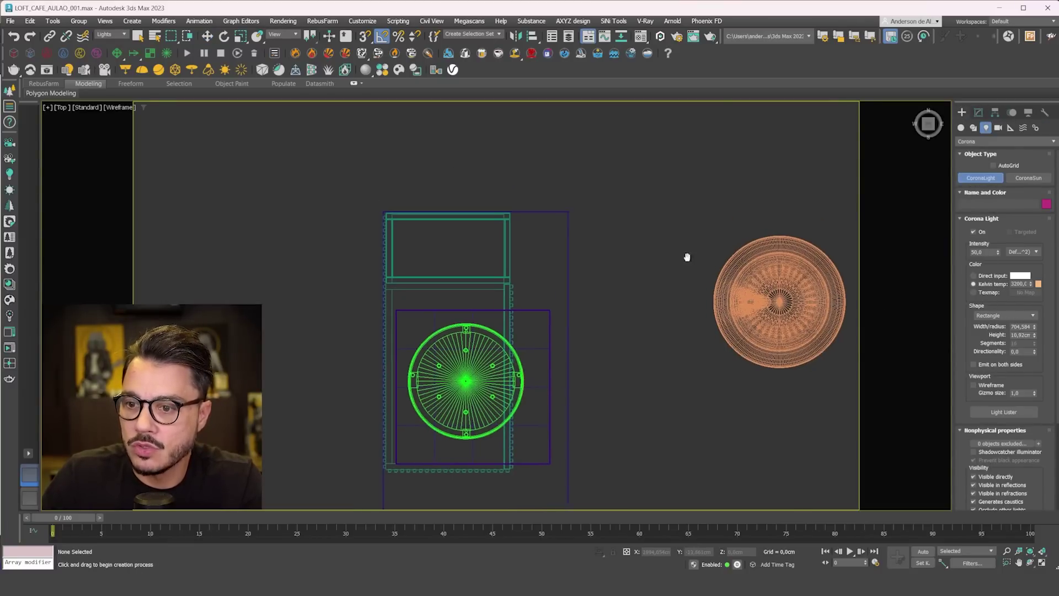
scroll(461, 225, "up", 6)
middle_click_drag(358, 194, 413, 192)
left_click_drag(390, 138, 447, 356)
scroll(447, 354, "down", 4)
- Raise the small light to about 30 cm in the front view, just beneath the niche cabinet's lower shelf
key("f")
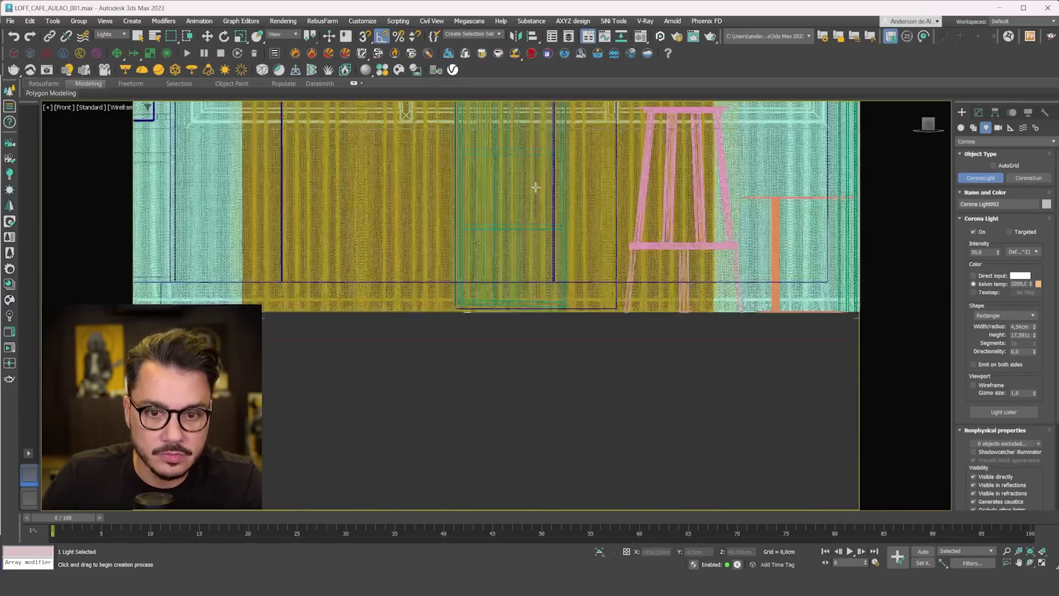
scroll(531, 238, "up", 6)
middle_click_drag(472, 307, 515, 422)
scroll(532, 239, "down", 3)
key("w")
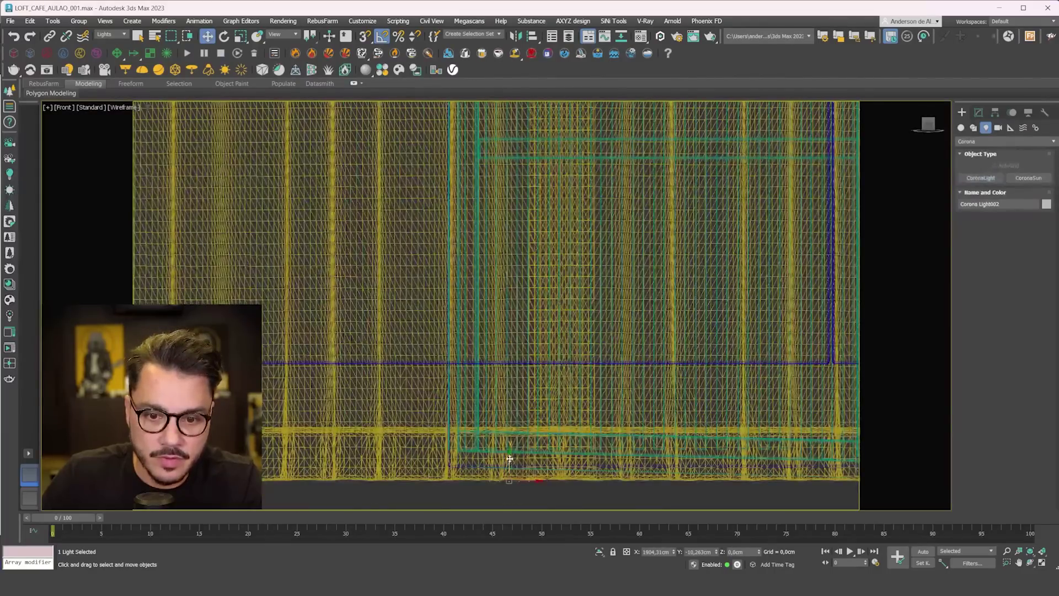
left_click_drag(509, 458, 544, 139)
middle_click_drag(536, 154, 546, 521)
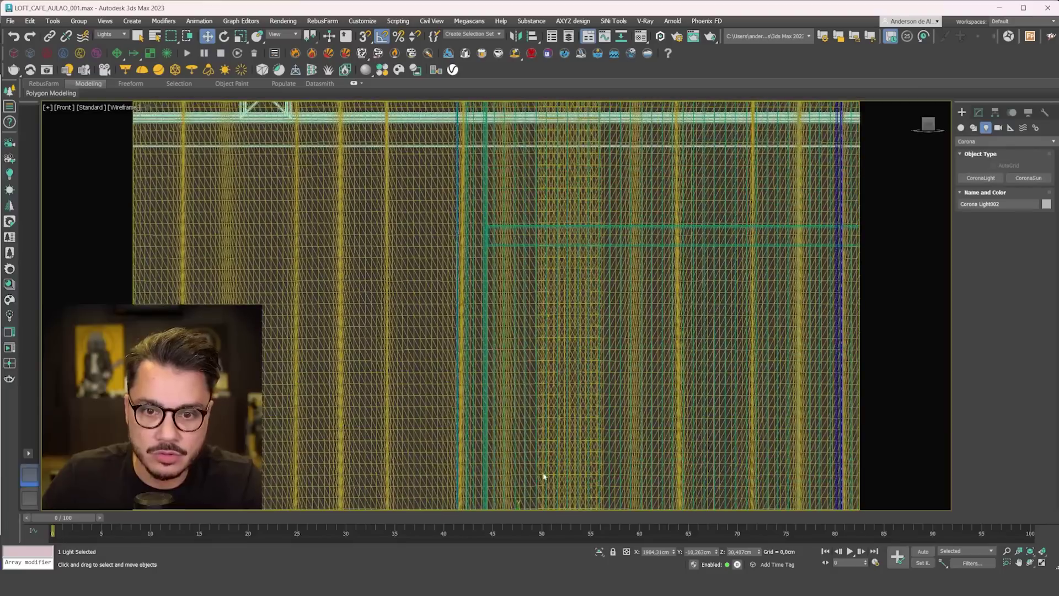
middle_click_drag(544, 476, 551, 354)
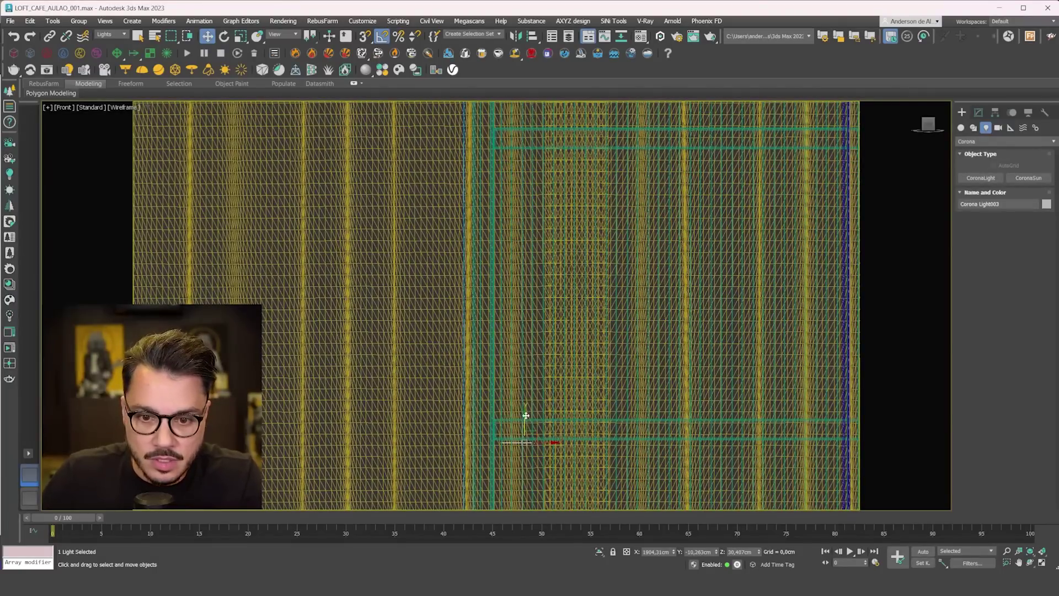
mouse_move(526, 416)
left_mouse_down("shift")
mouse_move(526, 131)
mouse_move(525, 150)
left_mouse_up("shift")
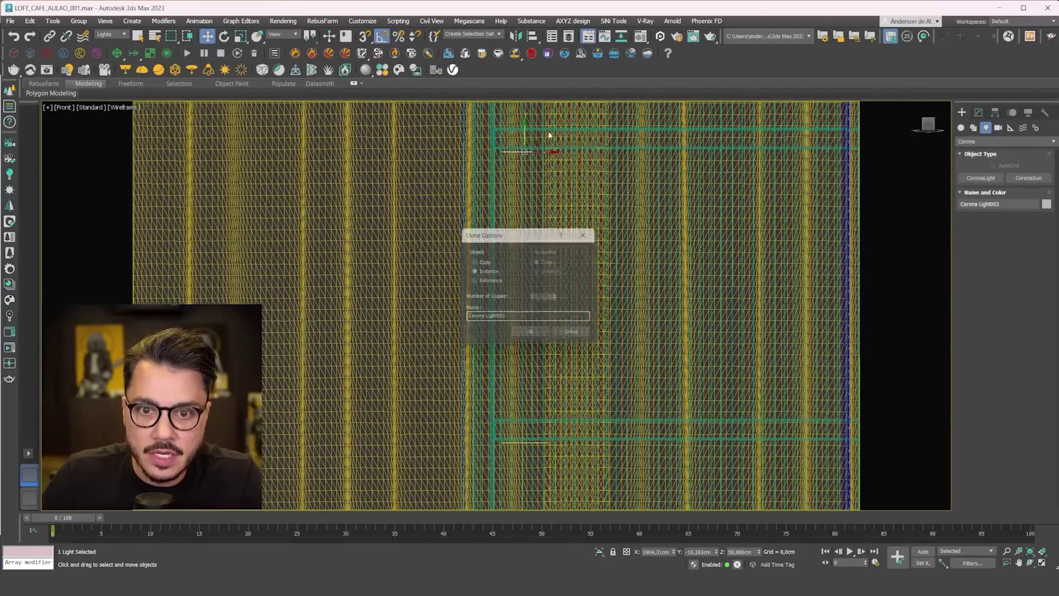
left_click(528, 338)
key("ctrl+z")
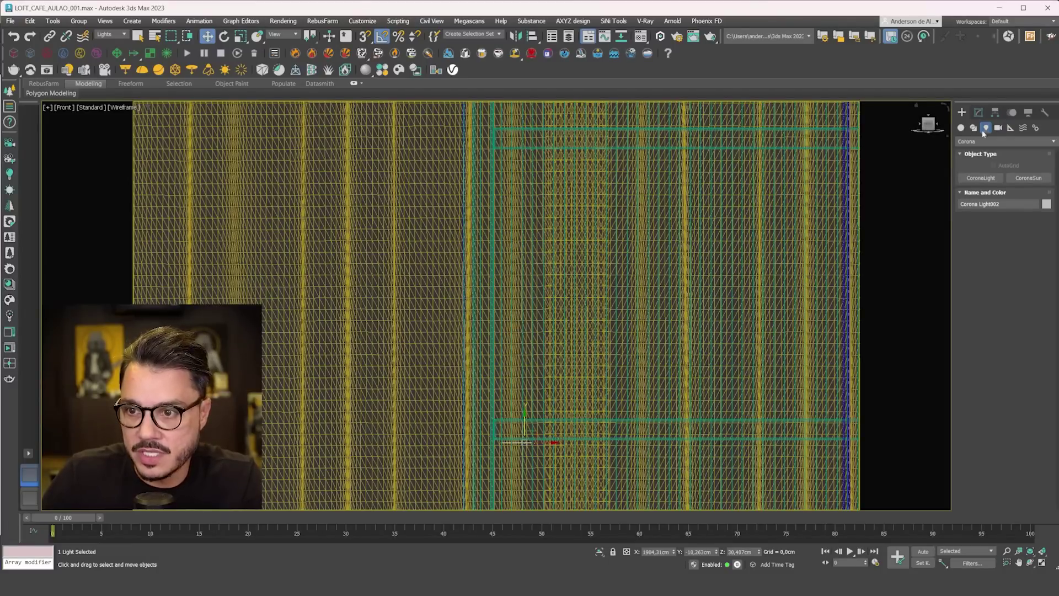
- Rename the niche light "4 - FITA NICHO" and clone one instance upward to about 58 cm, just beneath the next shelf
left_click(979, 113)
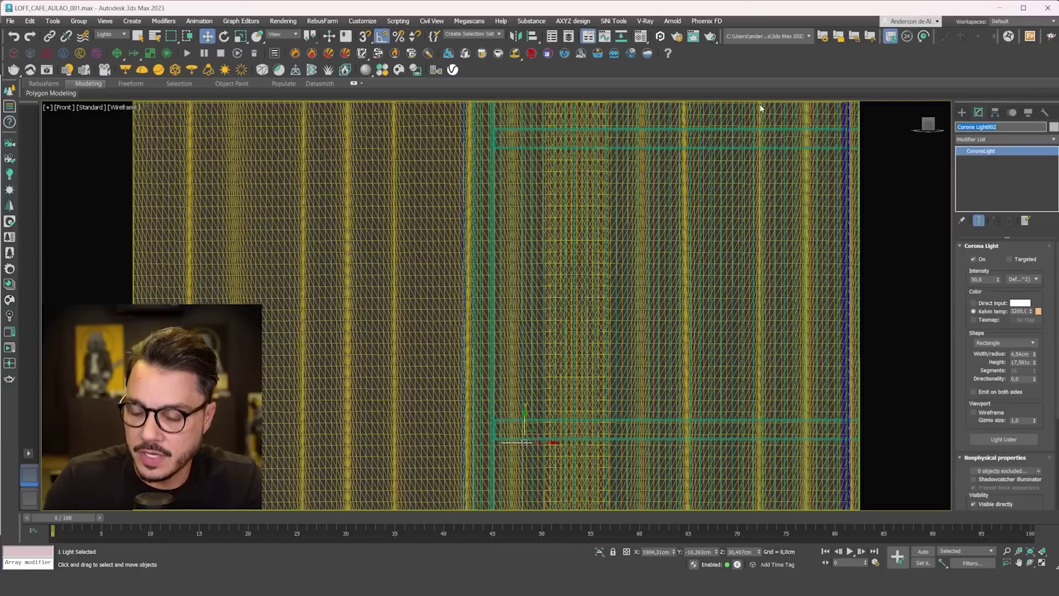
type("4 - FITA NICHO")
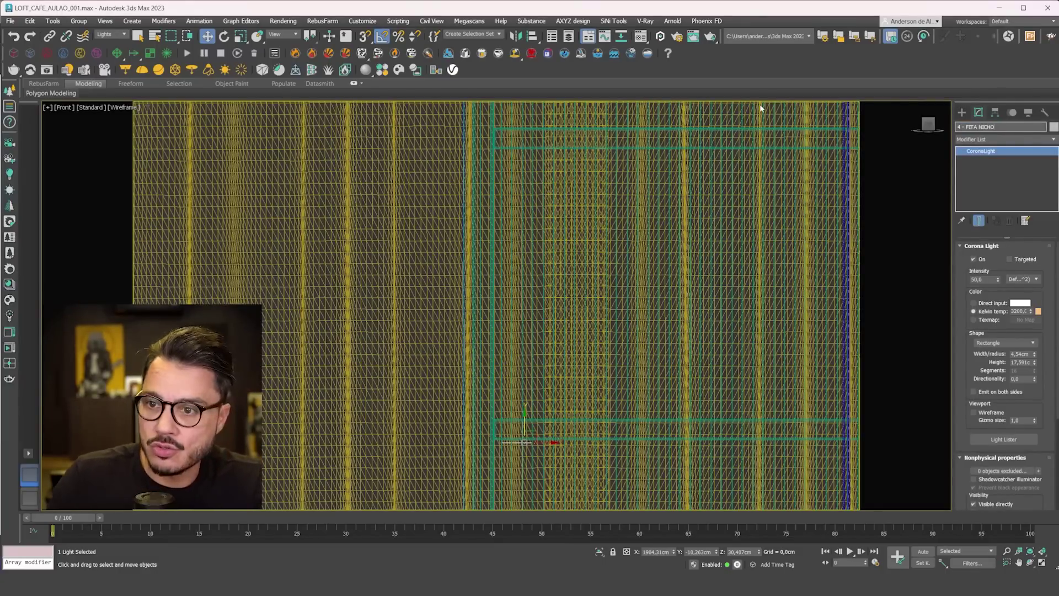
middle_click_drag(541, 427, 541, 430)
left_click_drag(525, 419, 555, 132, "shift")
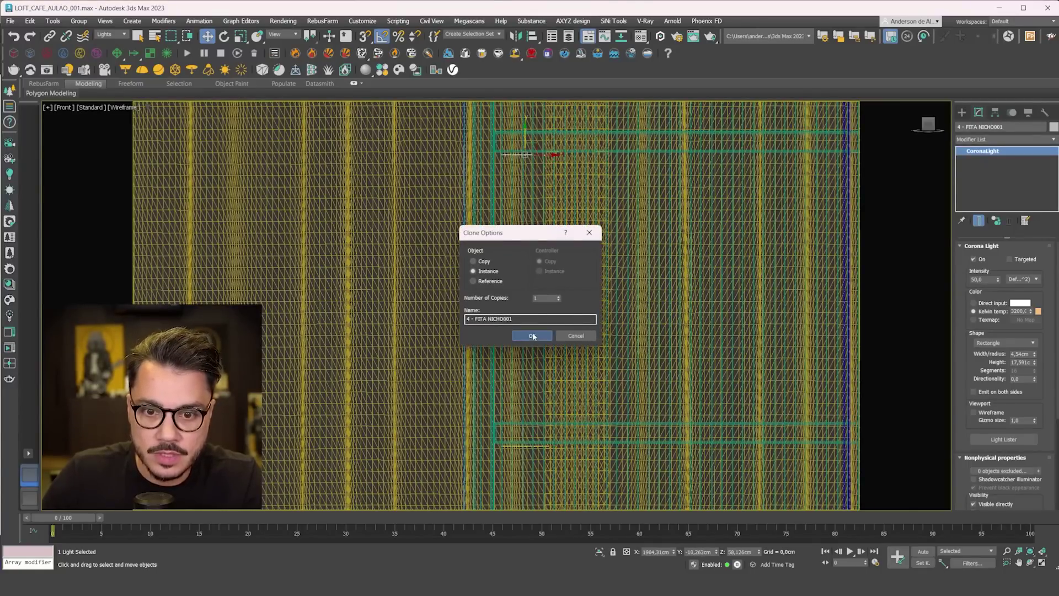
left_click(532, 334)
- Clone another instance of the niche light upward to about 85 cm, just beneath the cabinet's top panel
middle_click_drag(531, 140, 531, 348)
scroll(534, 328, "down", 2)
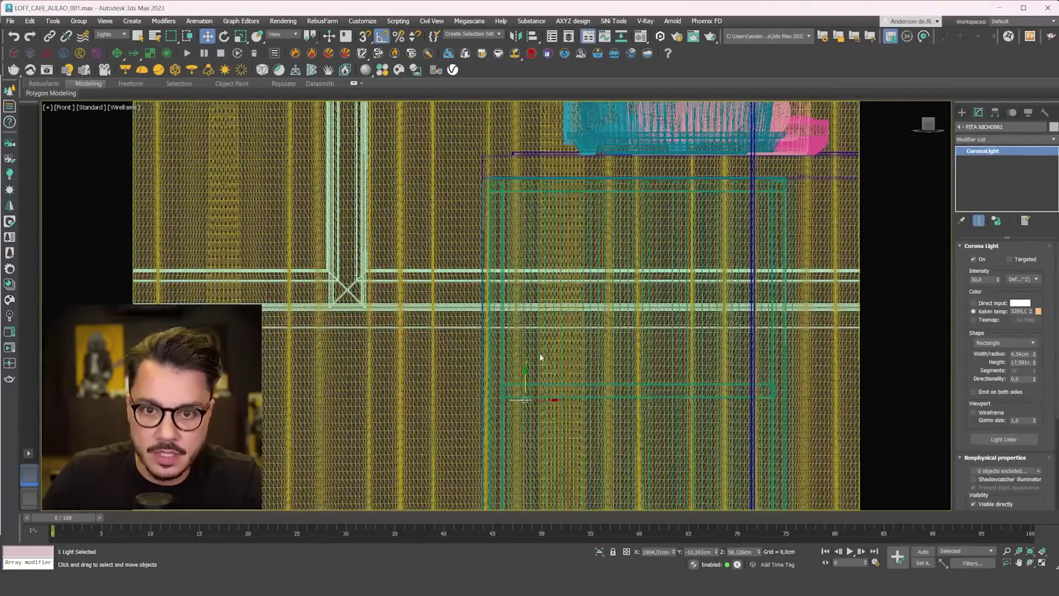
left_click_drag(524, 376, 564, 172, "shift")
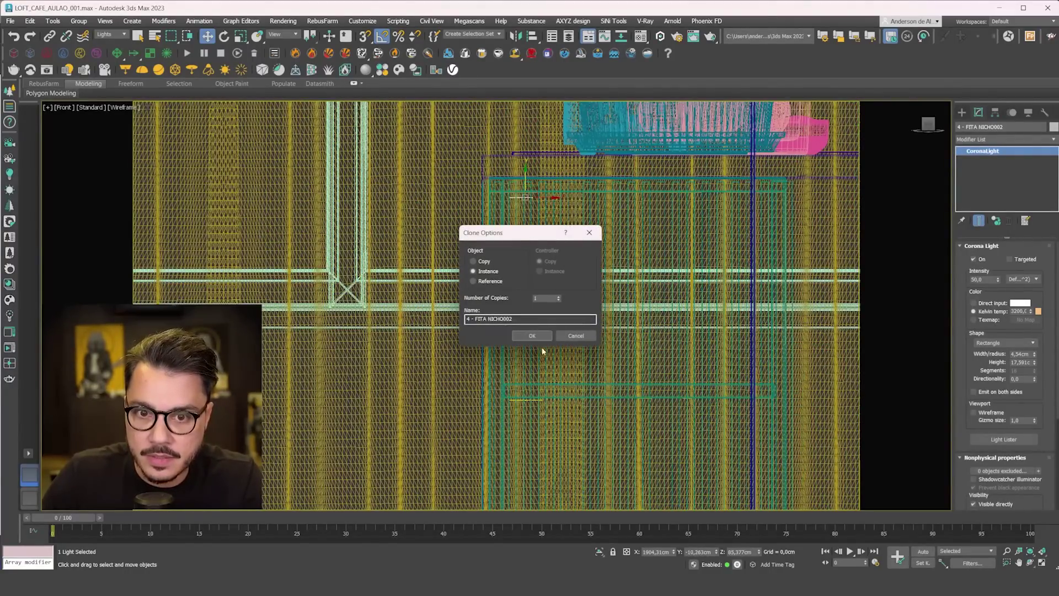
left_click(542, 330)
middle_click_drag(703, 219, 596, 248)
scroll(504, 265, "down", 11)
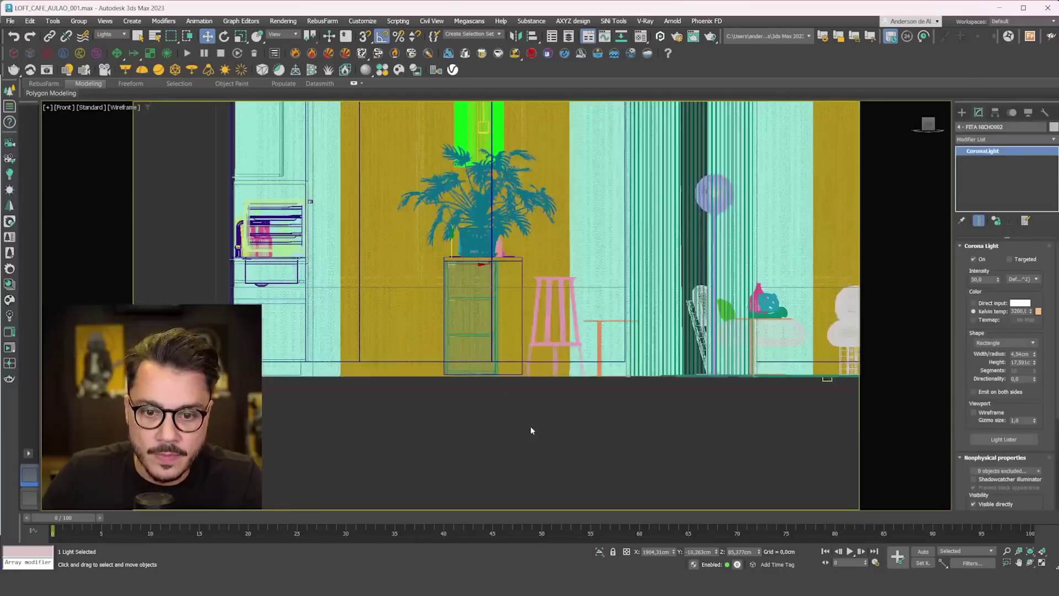
- Set the selection filter to All and hide the three curtain objects behind the niche cabinet in the front view
left_click(530, 427)
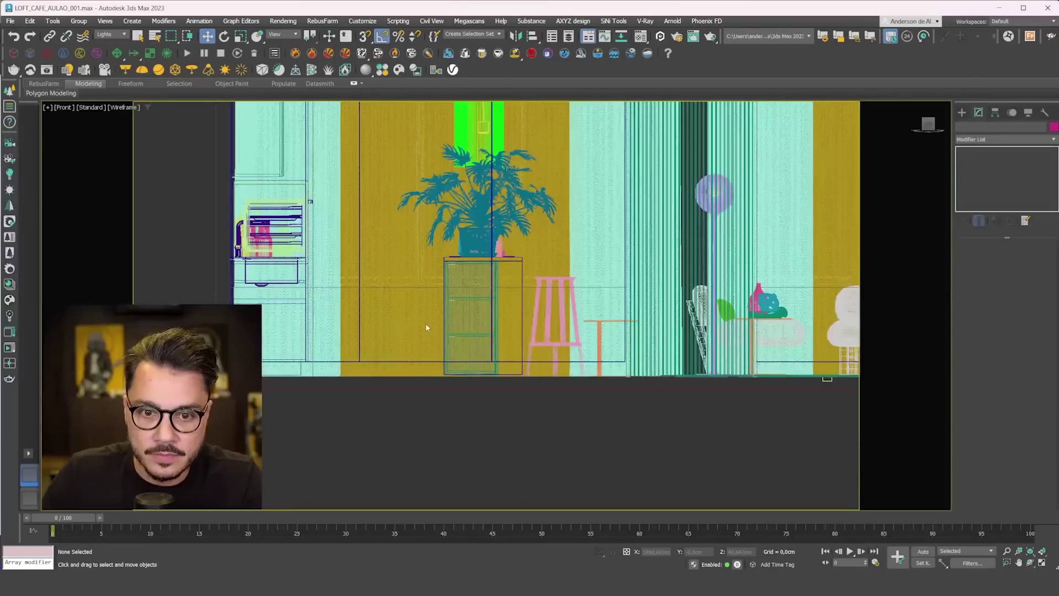
left_click(123, 35)
left_click(110, 44)
left_click(556, 236)
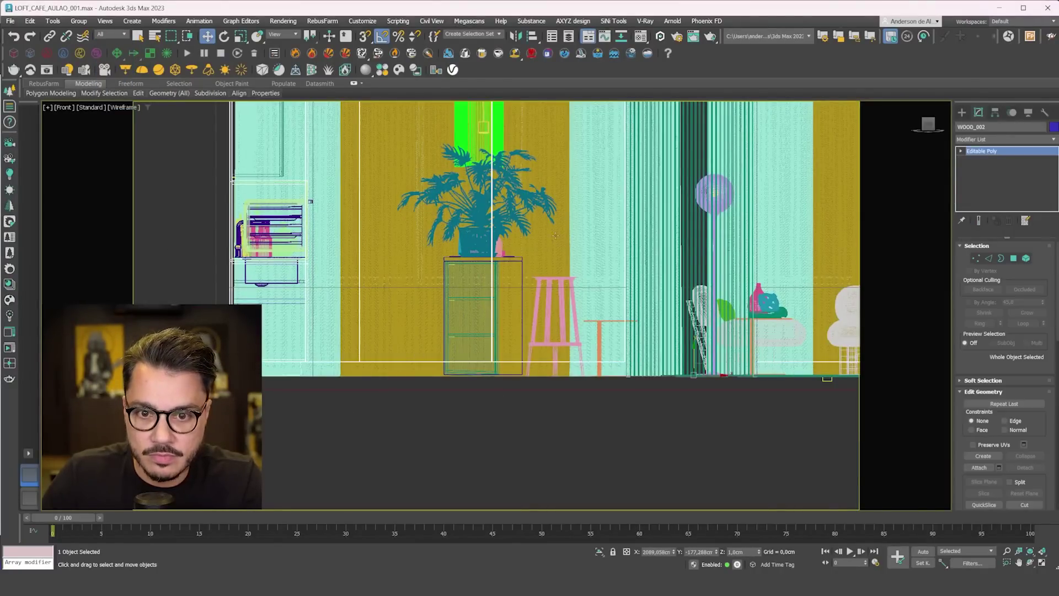
left_click(545, 240)
left_click(432, 316, "ctrl")
left_click(506, 331, "ctrl")
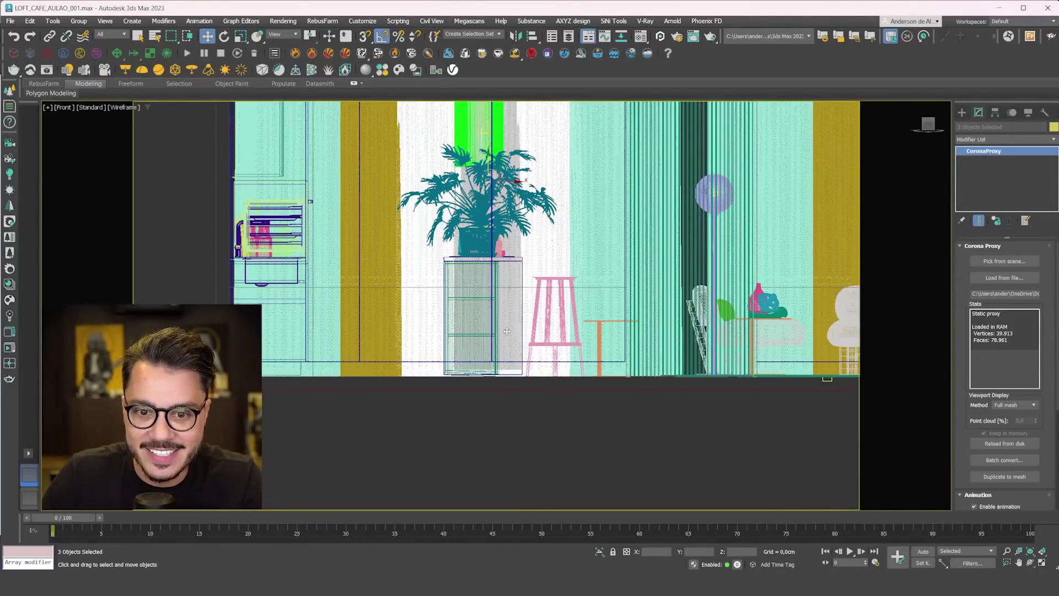
left_click(1028, 113)
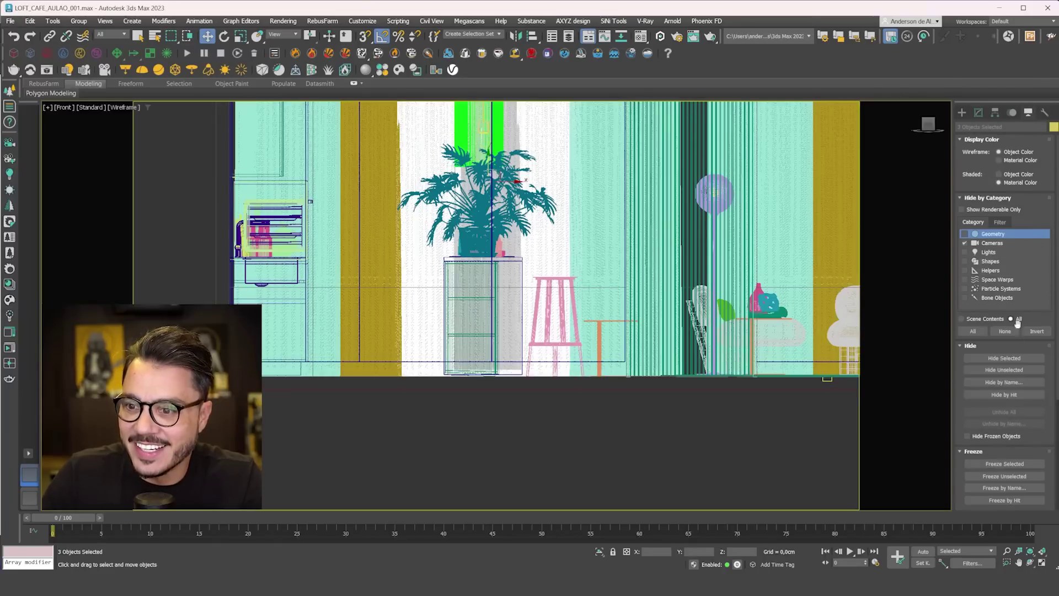
left_click(1004, 358)
scroll(457, 265, "up", 10)
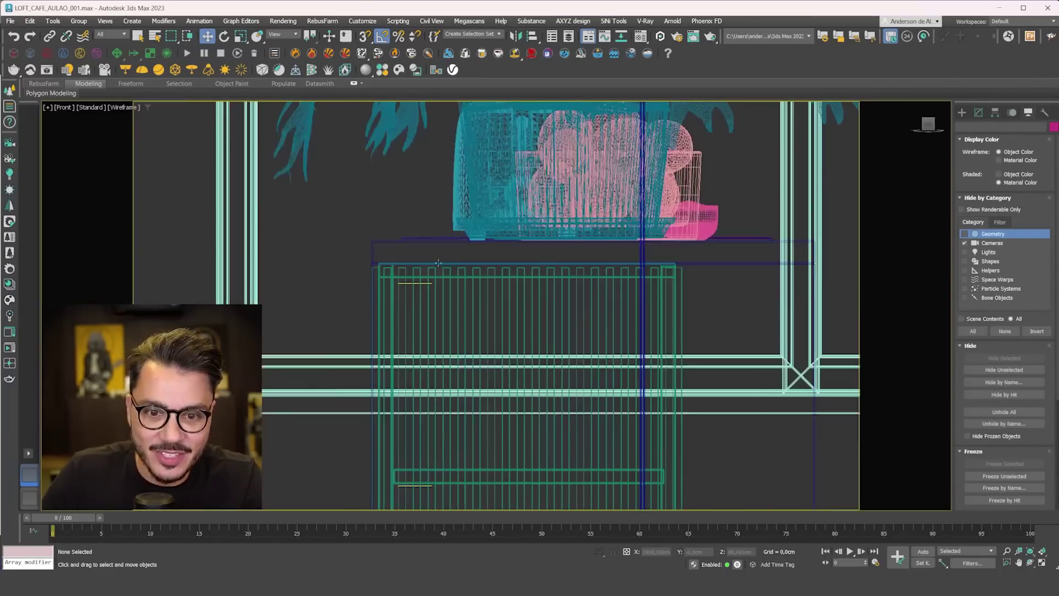
scroll(674, 299, "down", 5)
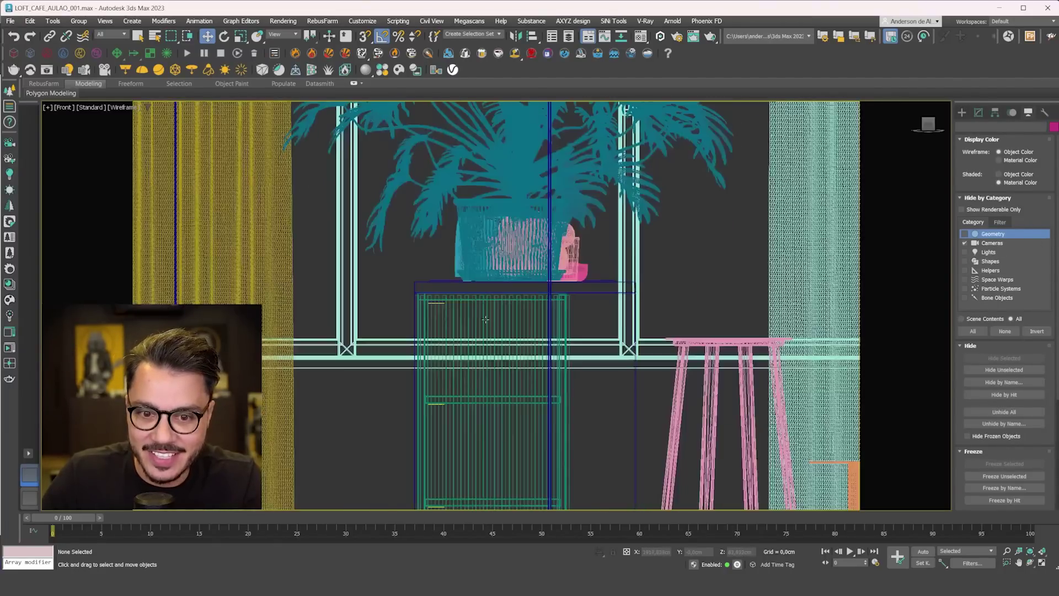
- Unhide all objects and show the scene through Corona Camera001 in shaded display with nothing selected
scroll(544, 326, "up", 4)
scroll(573, 325, "down", 4)
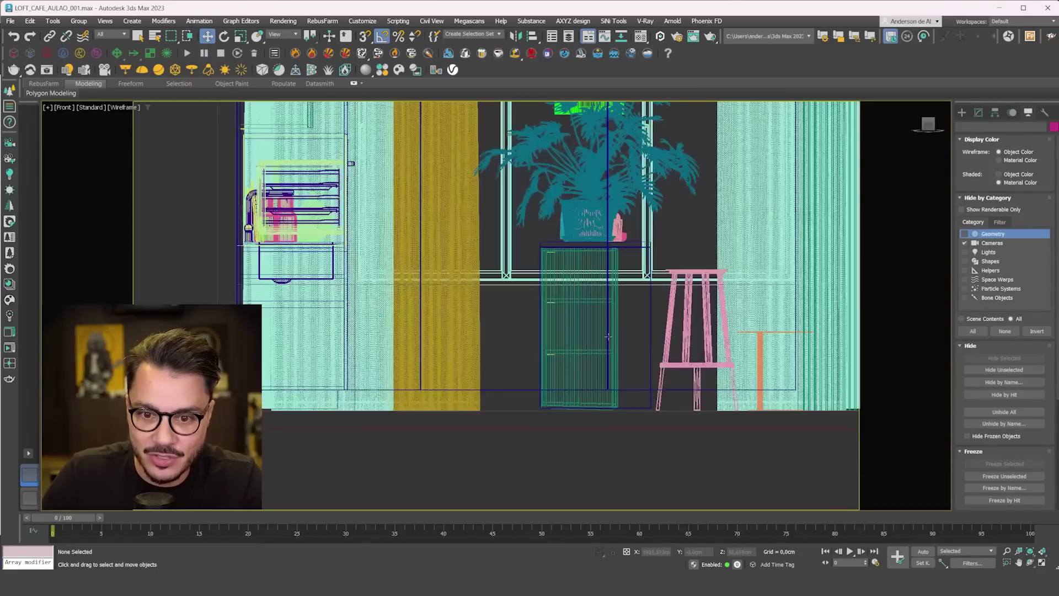
left_click(1015, 411)
key("c")
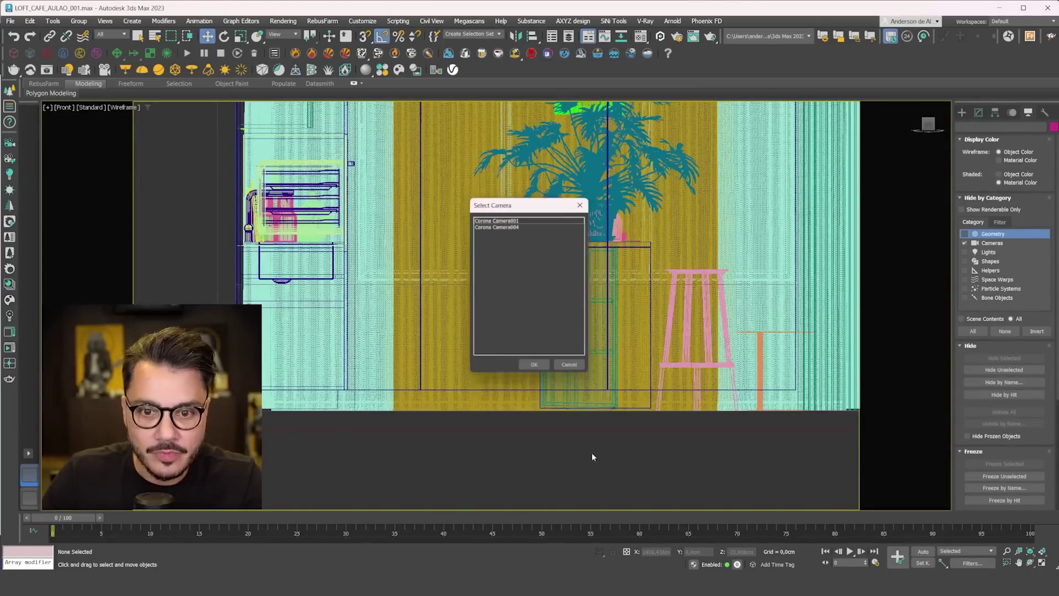
double_click(523, 218)
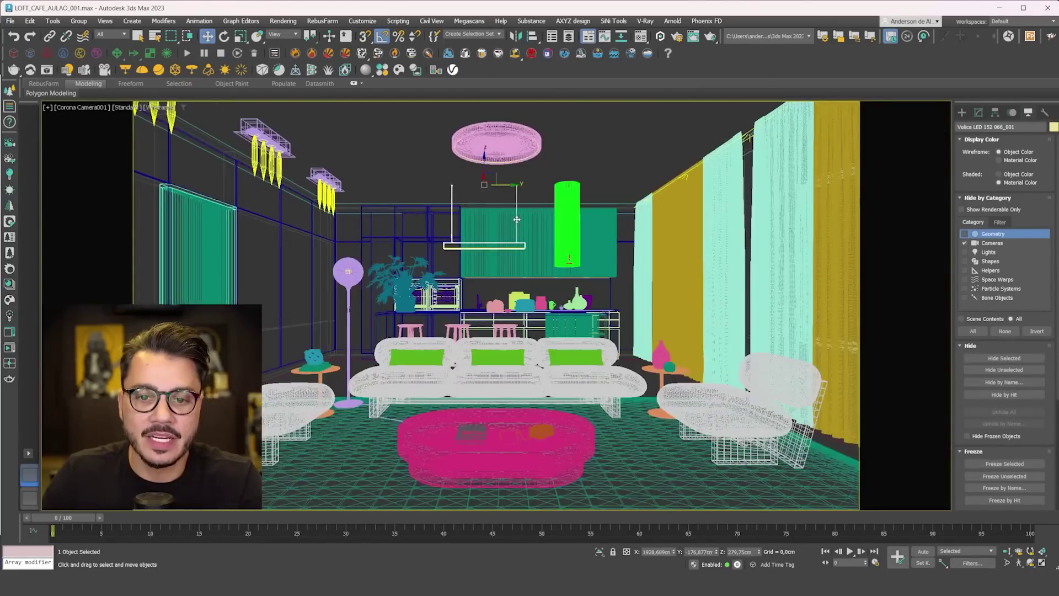
left_click(594, 156)
key("F3")
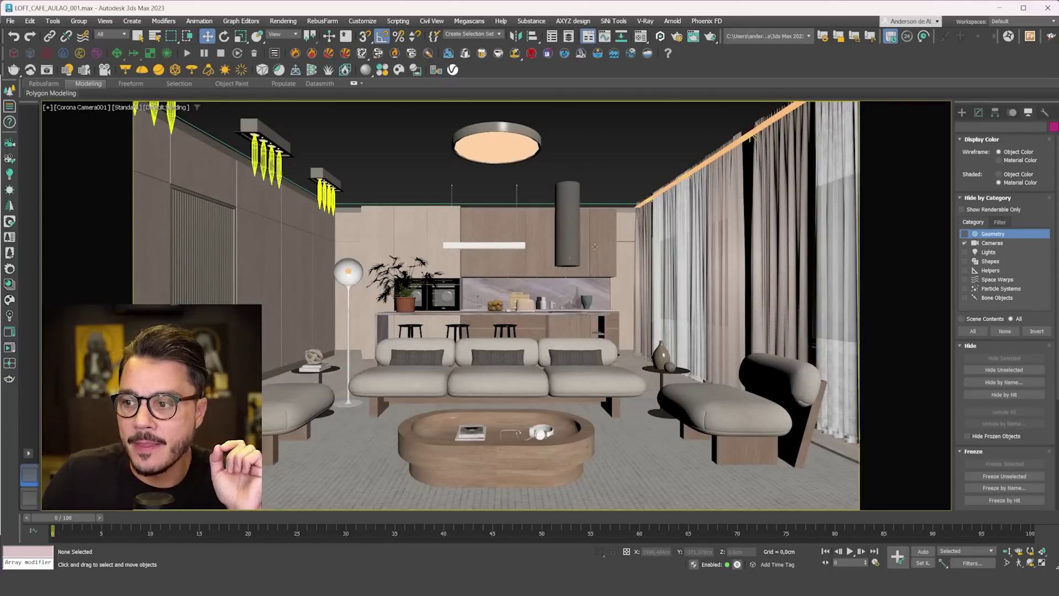
- Save the scene and inspect the kitchen area in the interactive render, then stop the rendering
left_click(11, 22)
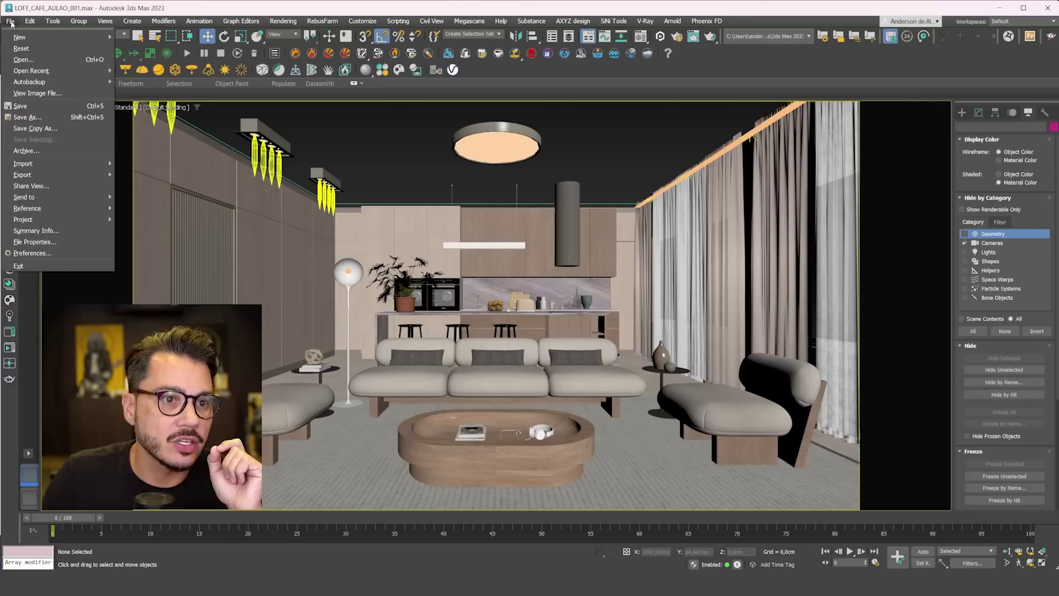
left_click(33, 109)
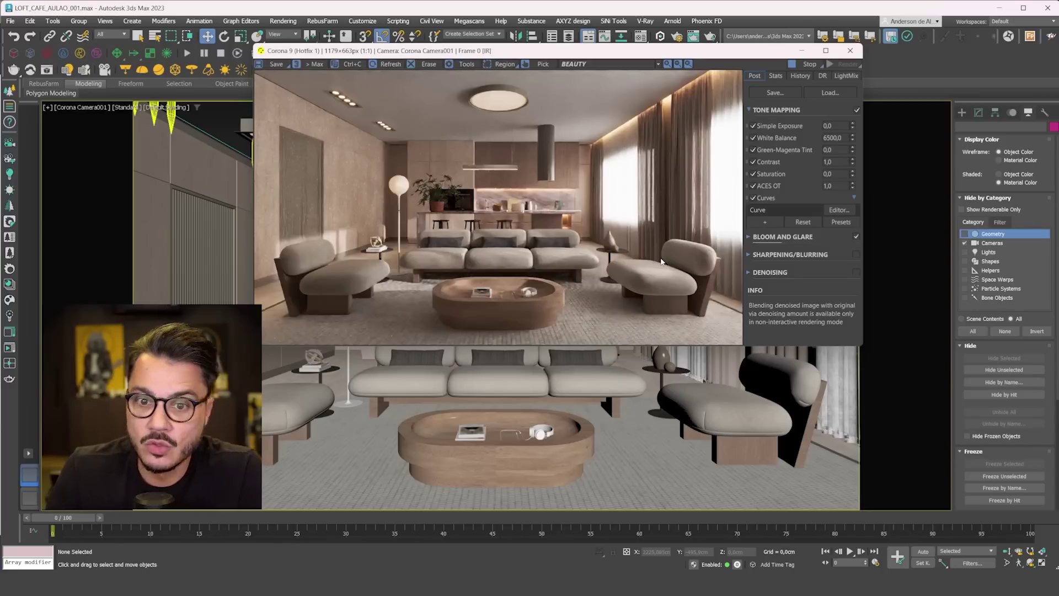
scroll(537, 207, "up", 1)
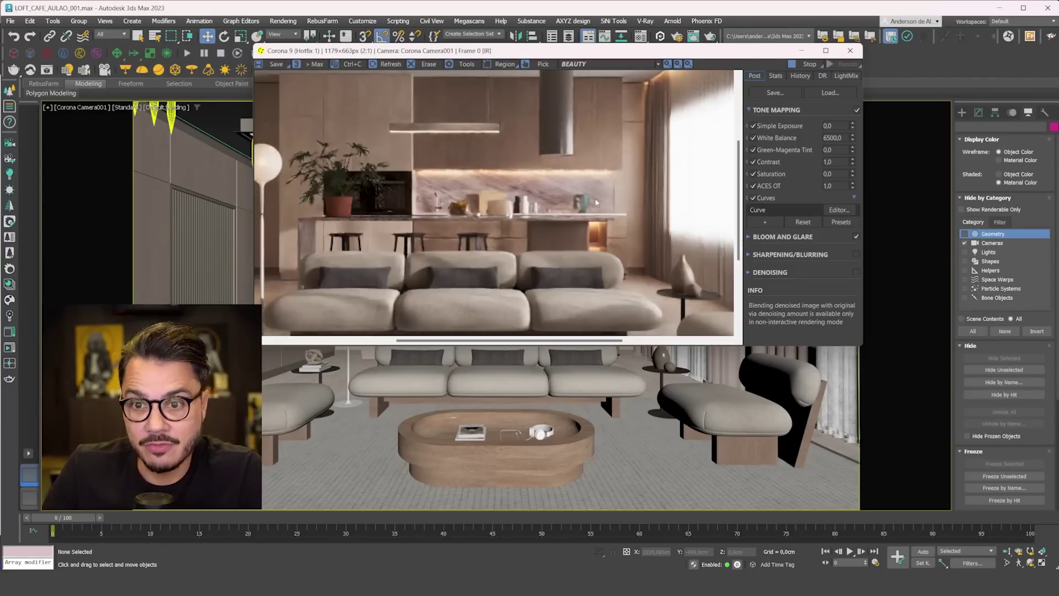
scroll(597, 203, "down", 1)
left_click_drag(637, 51, 551, 97)
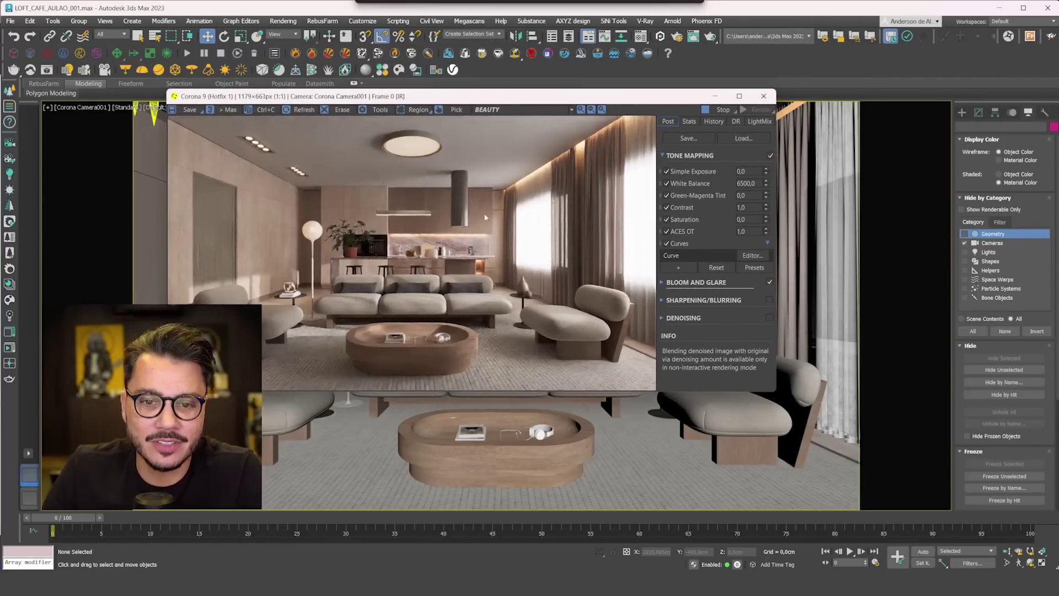
left_click(722, 109)
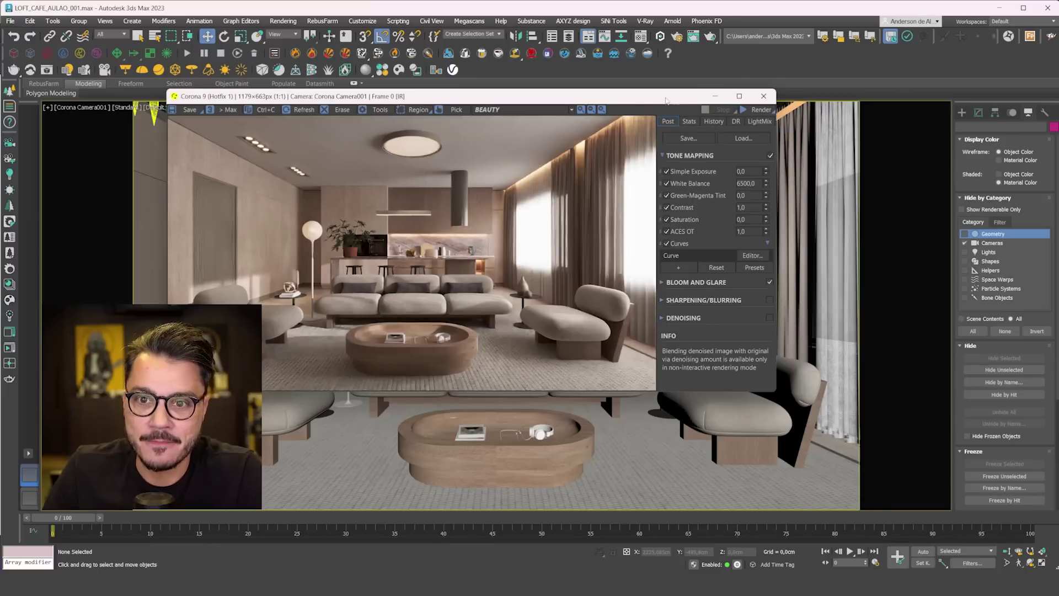
- Turn Display as Box off for the ceiling object and back on, uncovering the viewport for the comparison
left_click_drag(666, 101, 597, 304)
left_click(696, 175)
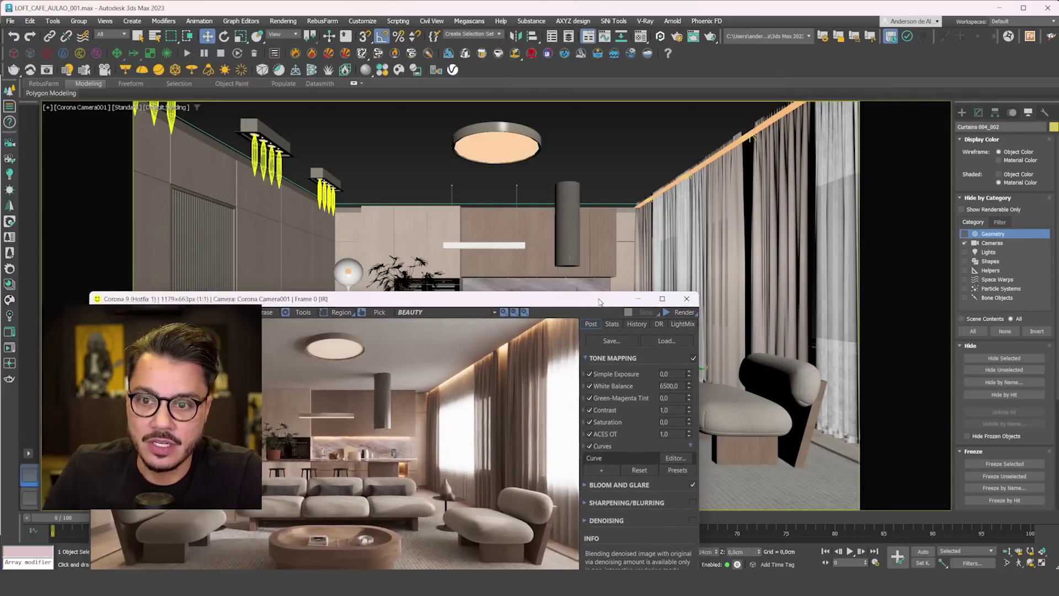
left_click(611, 202)
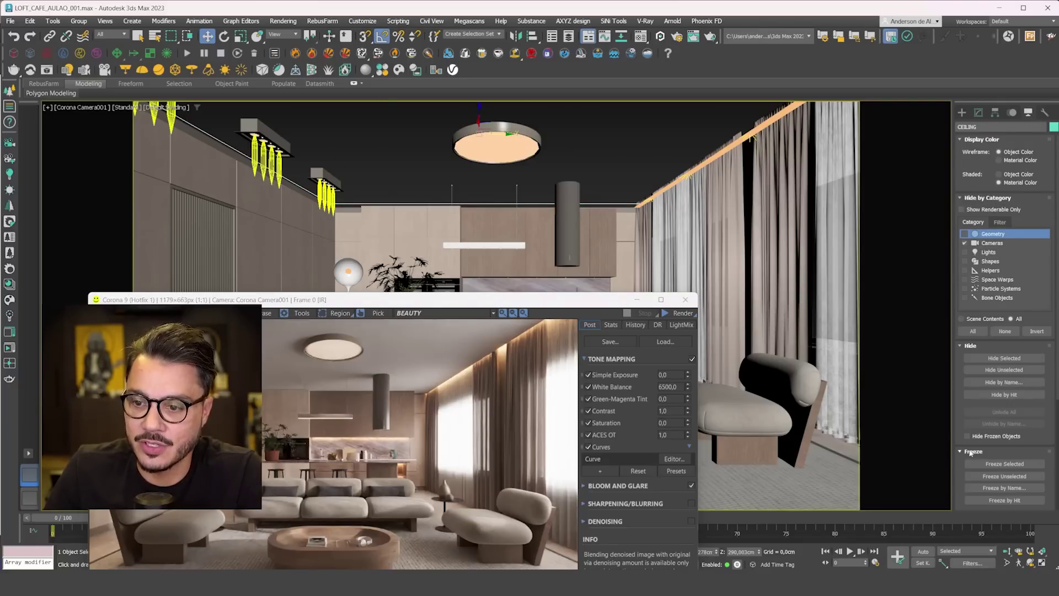
scroll(970, 452, "down", 5)
left_click(968, 417)
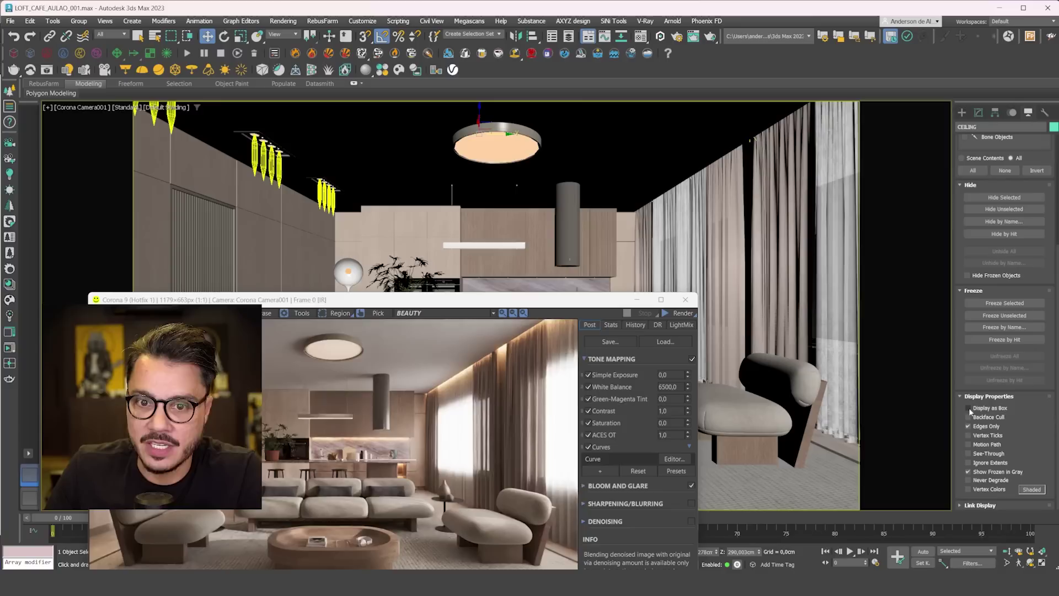
left_click(969, 409)
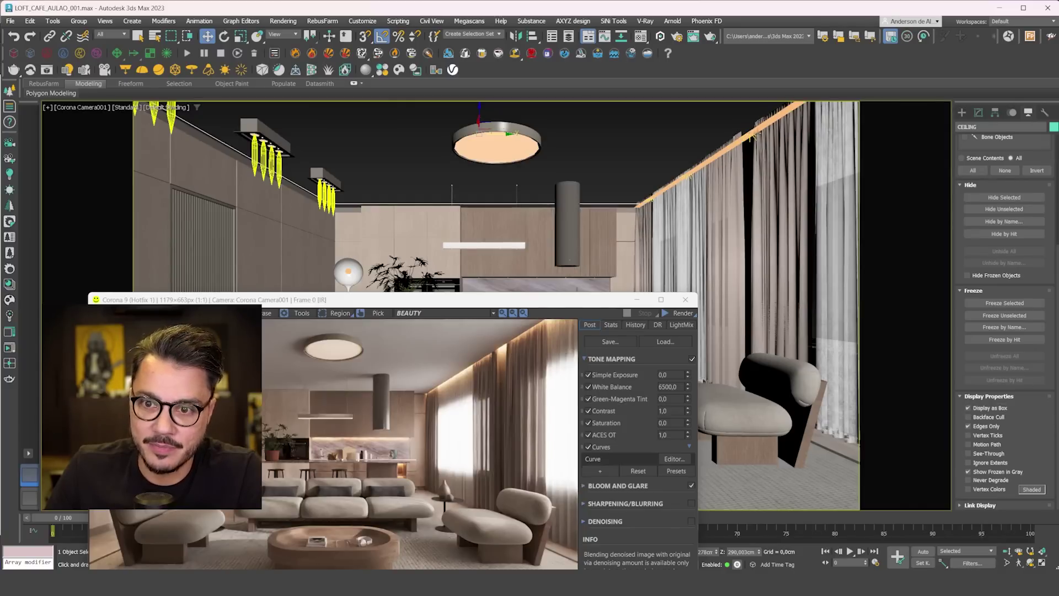
left_click(609, 150)
- Restrict selection to lights and set the intensity of the curtain strip light "4 - FITA CORTINA" to 10
left_click(123, 35)
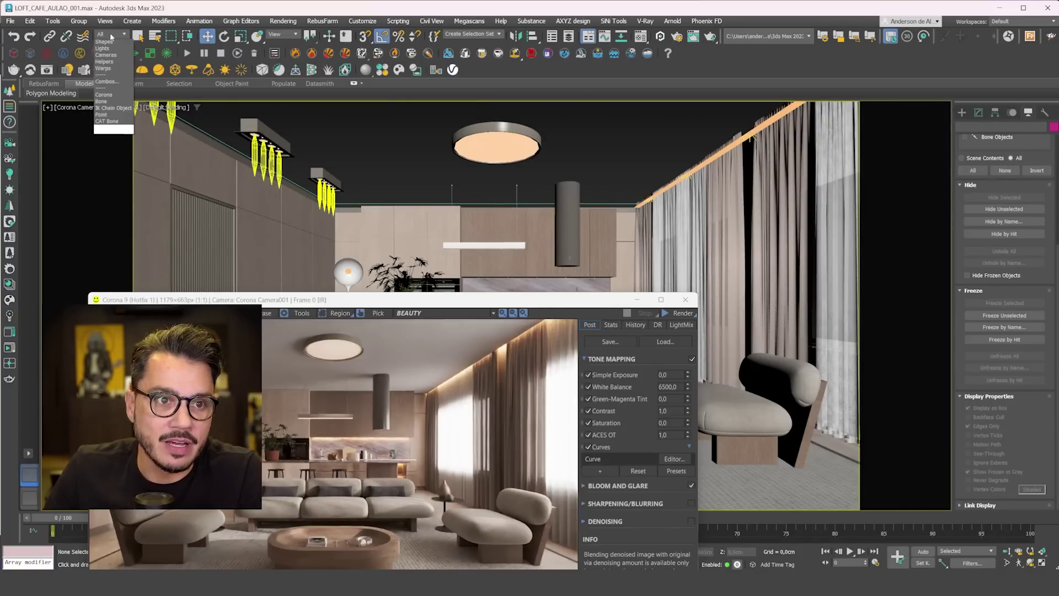
left_click(107, 64)
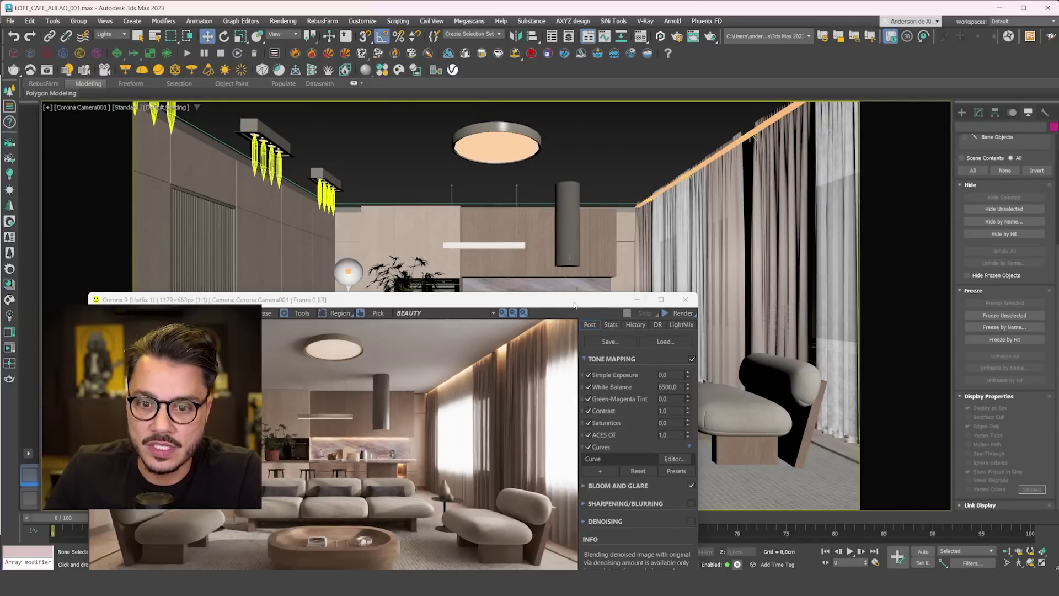
left_click_drag(593, 300, 772, 115)
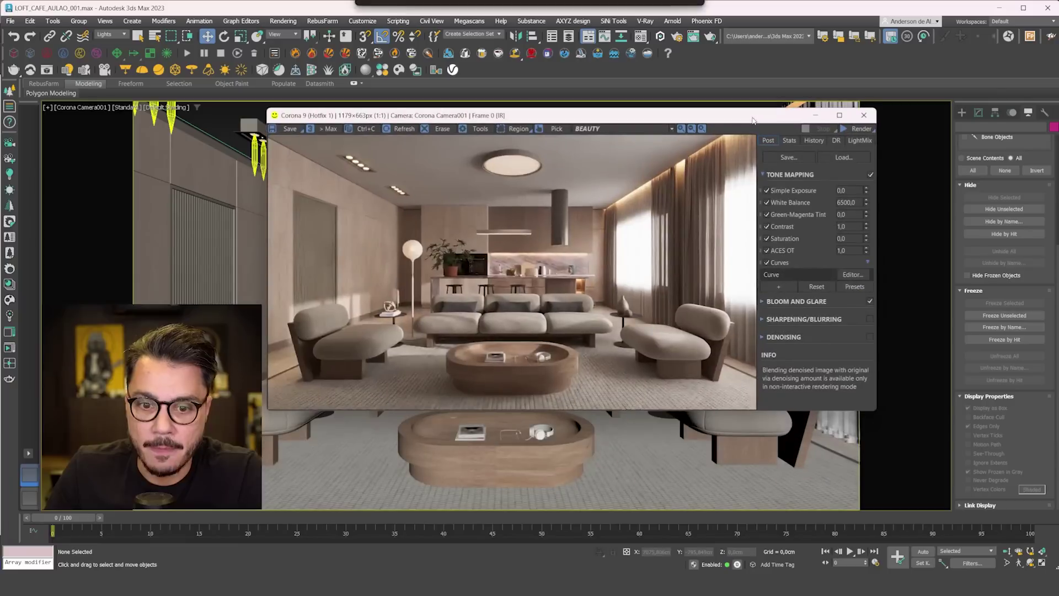
left_click(816, 116)
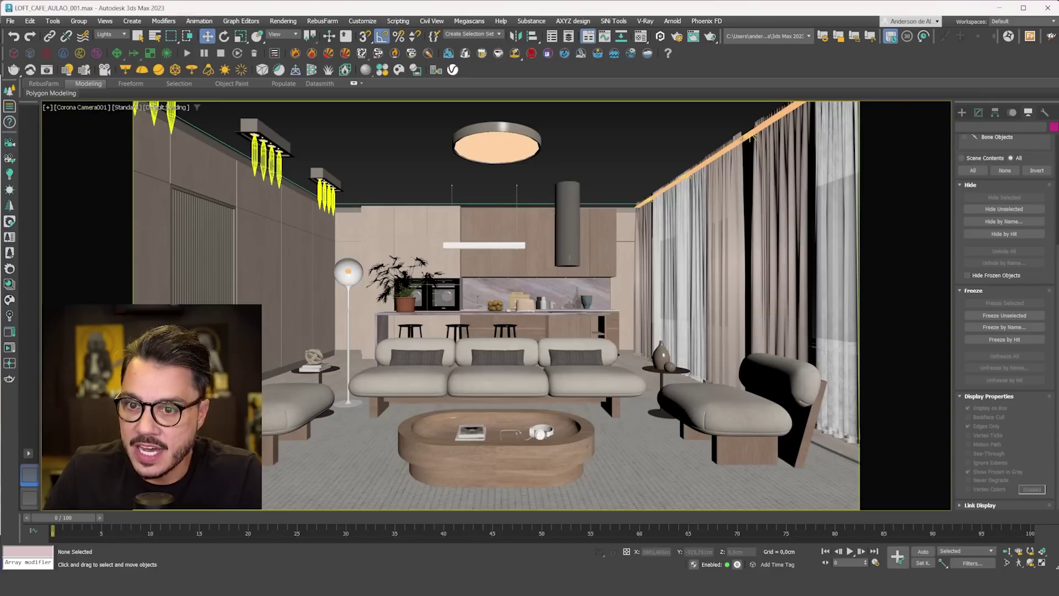
left_click(744, 140)
left_click(977, 113)
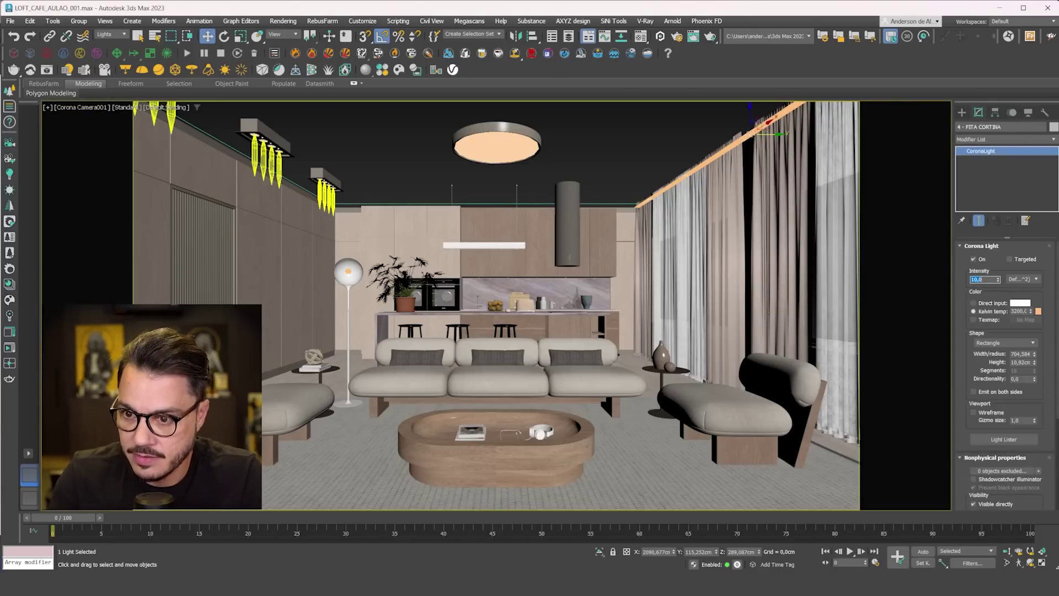
- Set the intensity of the kitchen strip light "4 - FITA COZINHA" and of the instanced niche light to 10
left_click(563, 278)
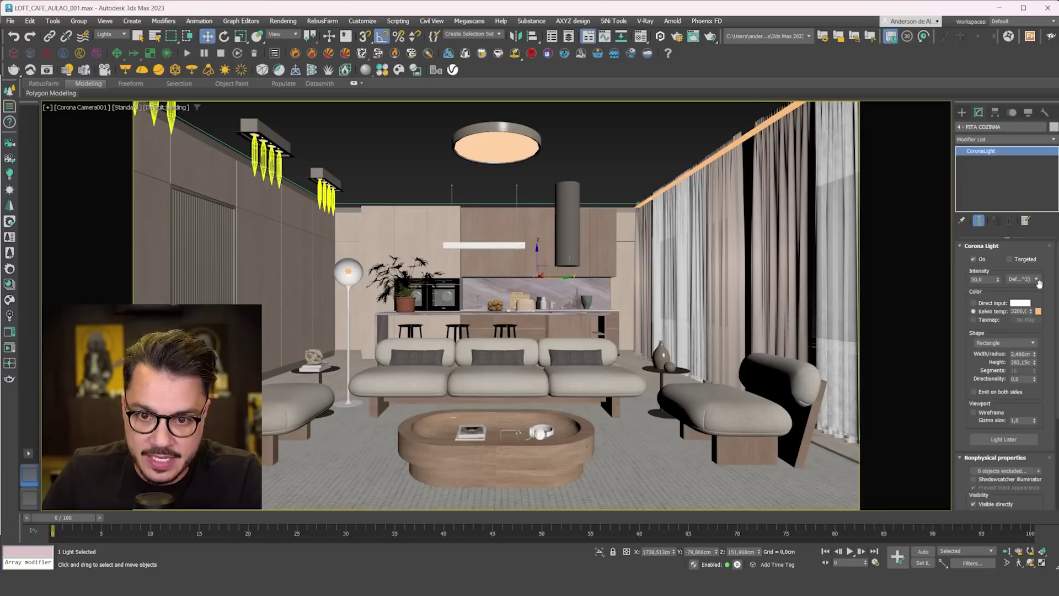
key("Return")
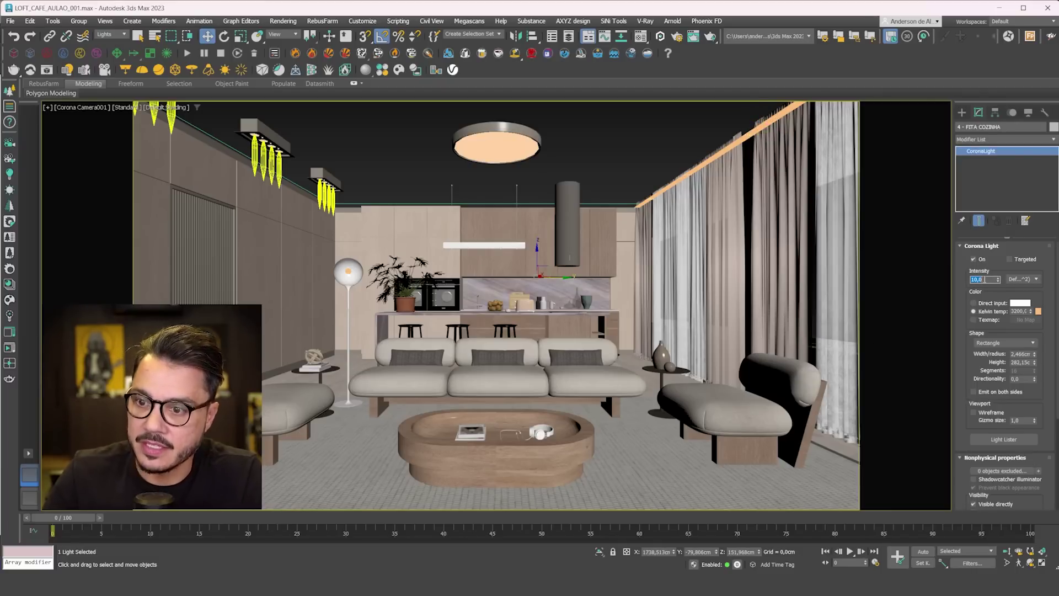
left_click(594, 316)
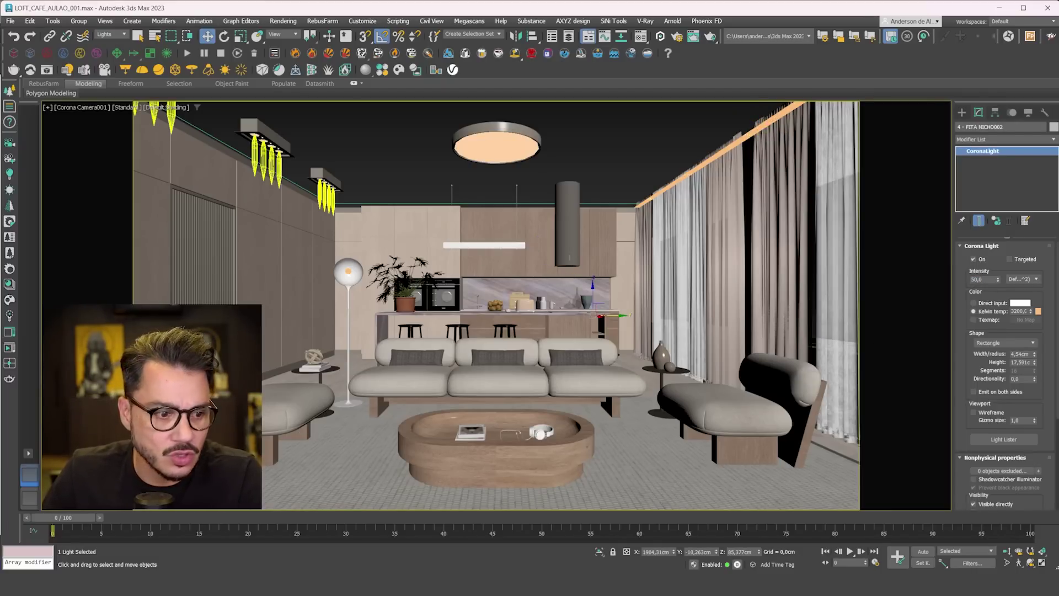
key("alt+Tab")
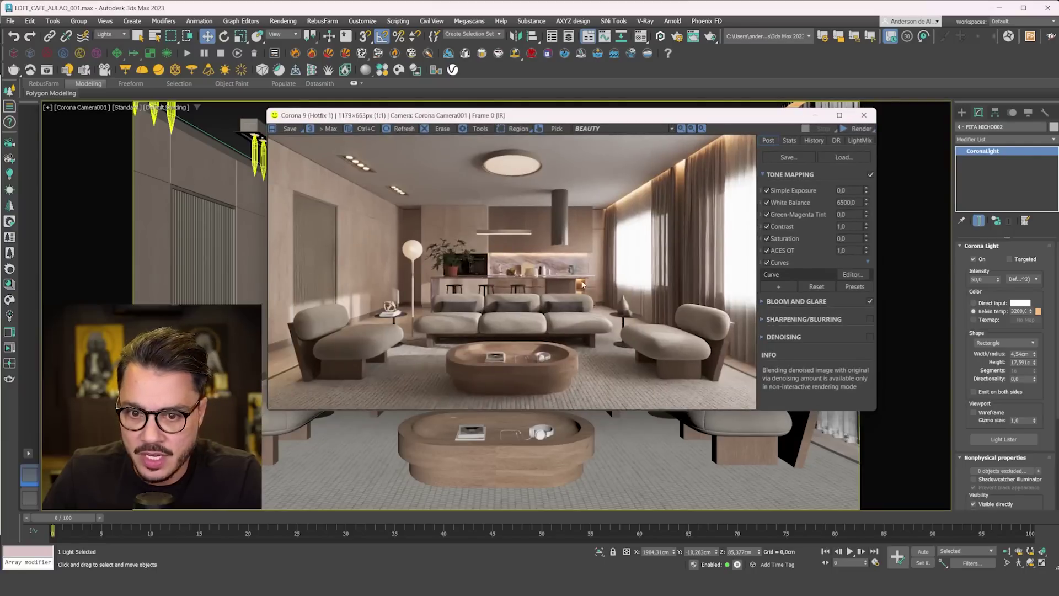
left_click(815, 115)
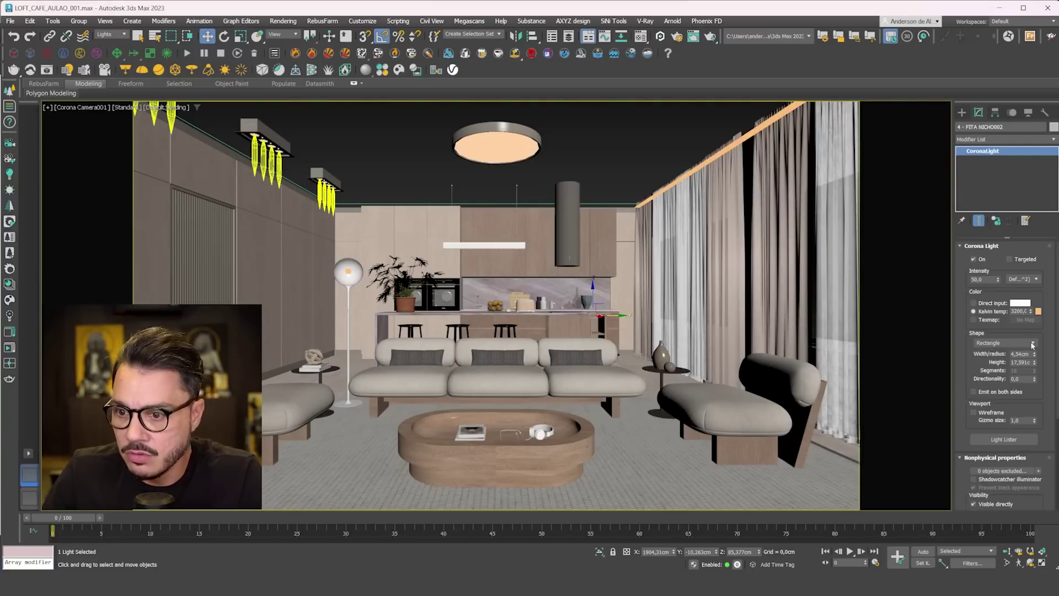
double_click(987, 280)
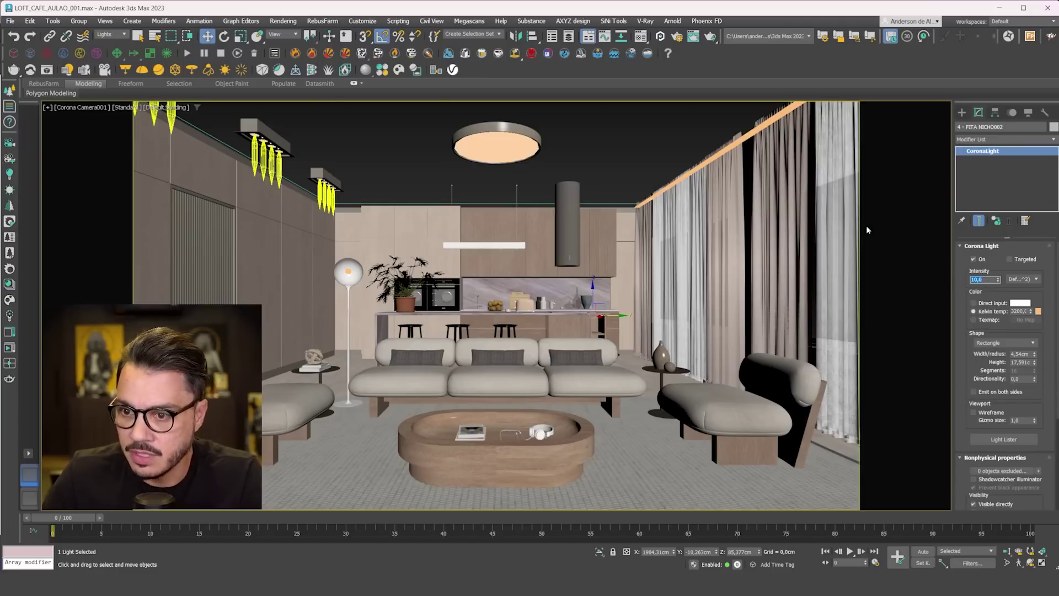
left_click(602, 359)
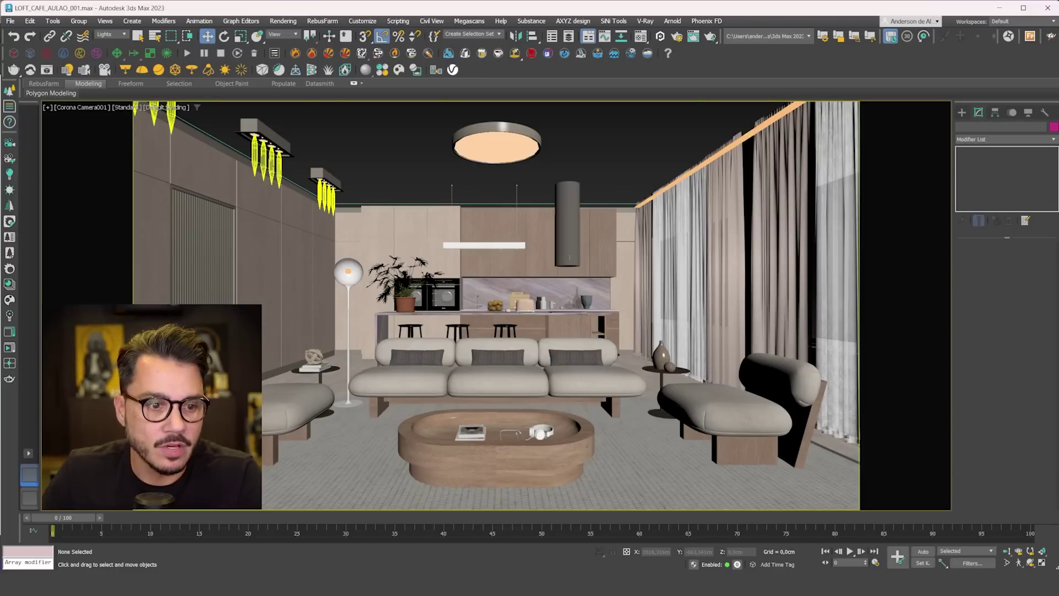
- Run an interactive render of the camera view and examine the strip lighting around the kitchen counter and cabinets
left_click(10, 348)
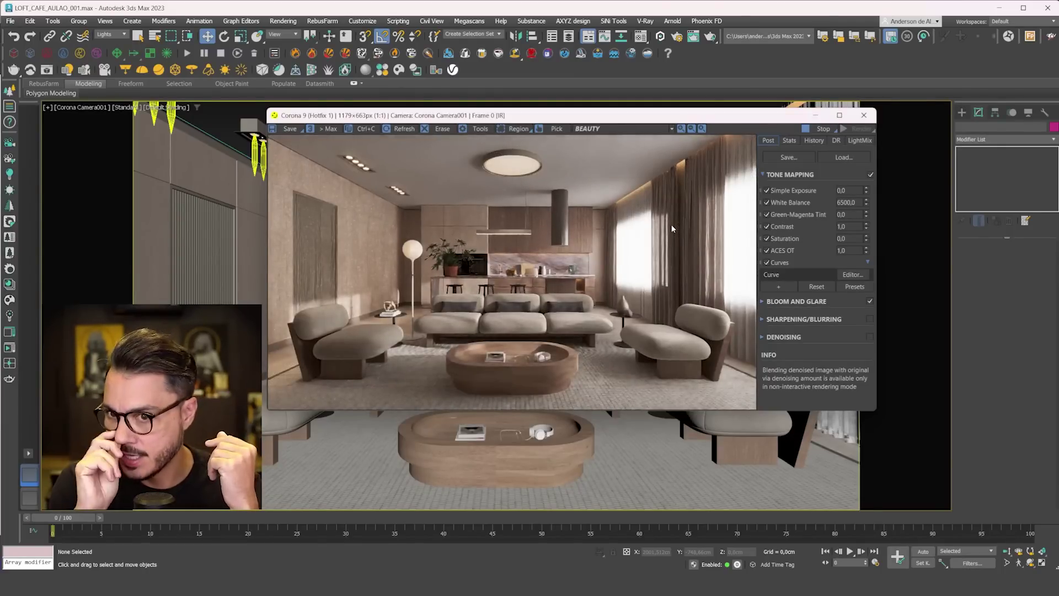
scroll(512, 257, "up", 2)
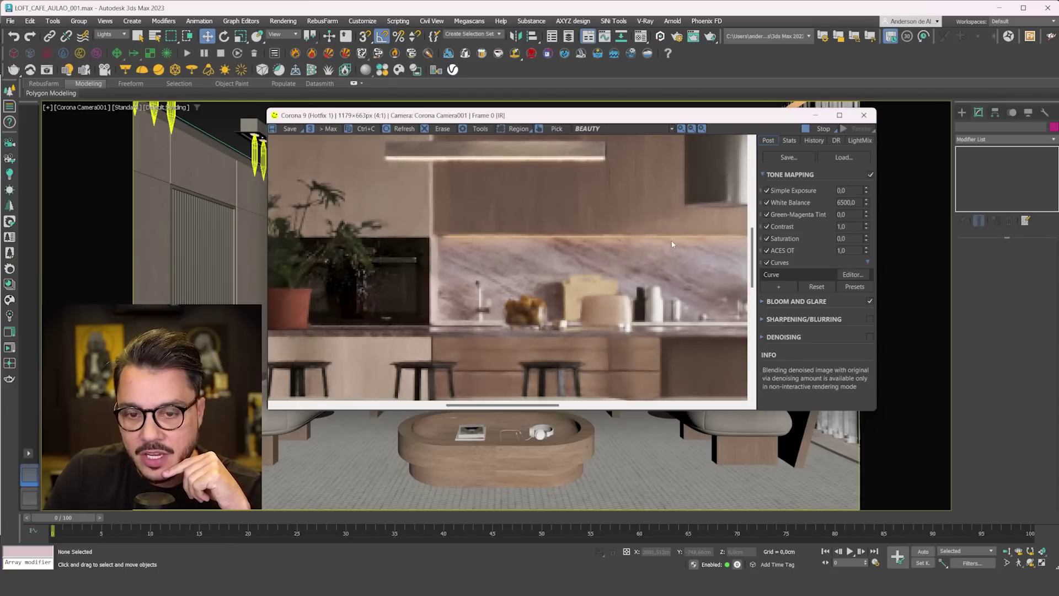
scroll(573, 256, "down", 2)
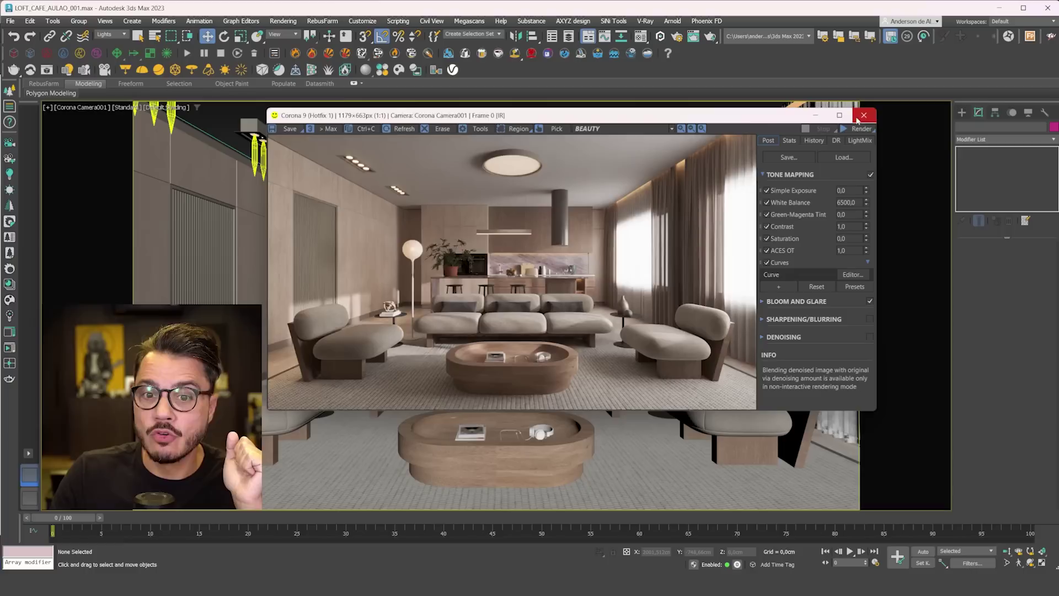
- Generate an interactive LightMix setup with layers separated by Instanced Lights, included in denoising, and review the resulting render elements
left_click_drag(761, 118, 300, 97)
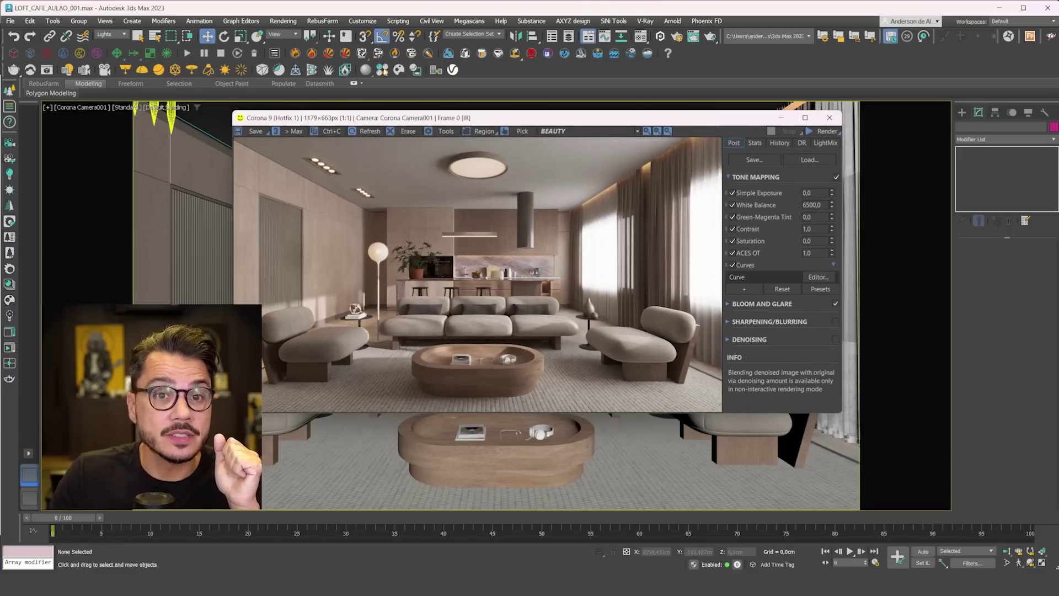
left_click(675, 37)
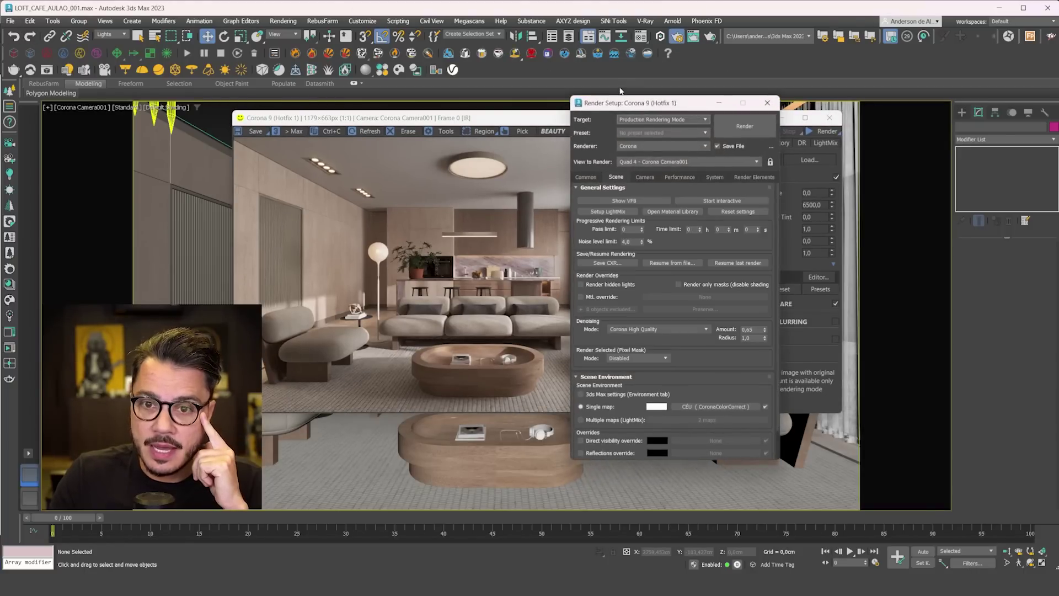
left_click_drag(616, 104, 595, 79)
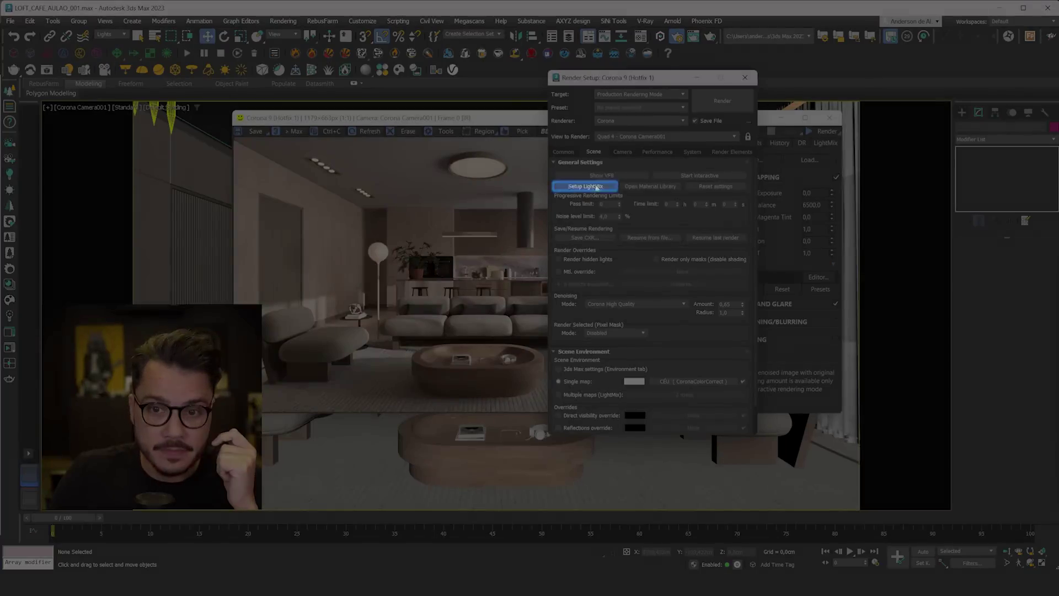
left_click(586, 186)
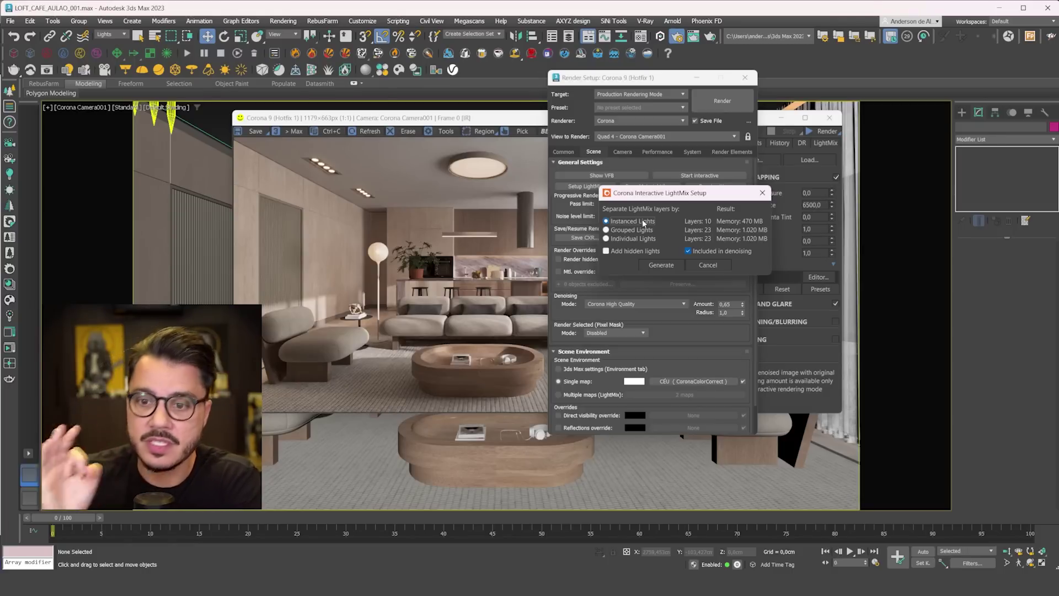
left_click(661, 265)
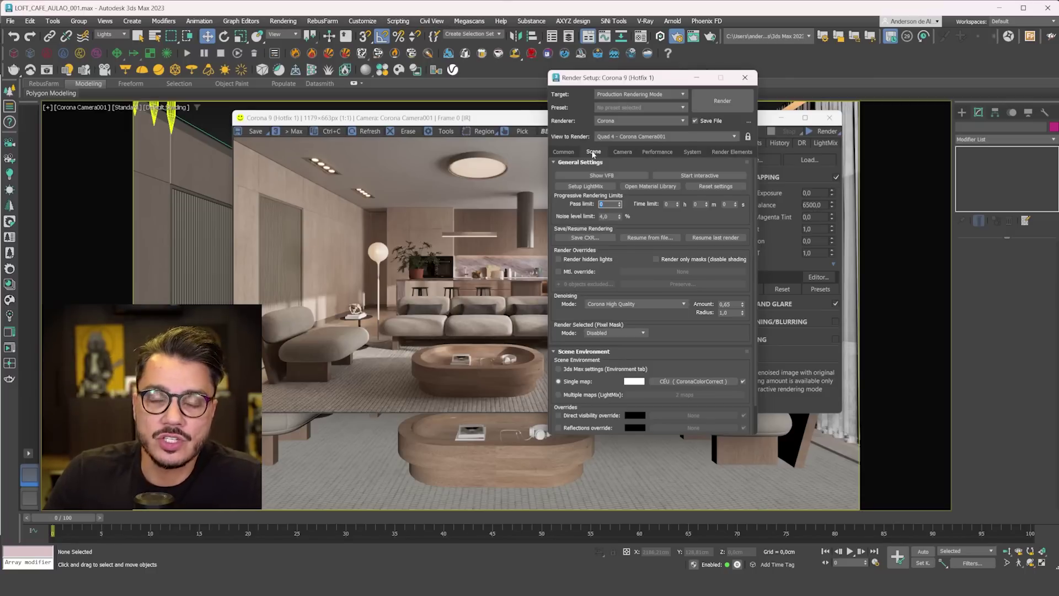
left_click(732, 152)
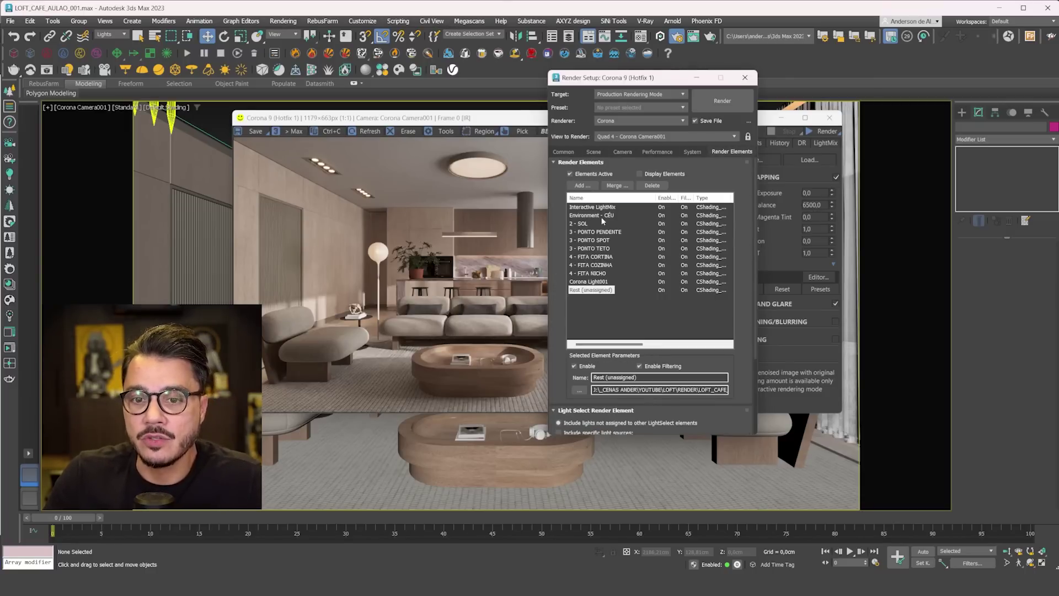
left_click(592, 305)
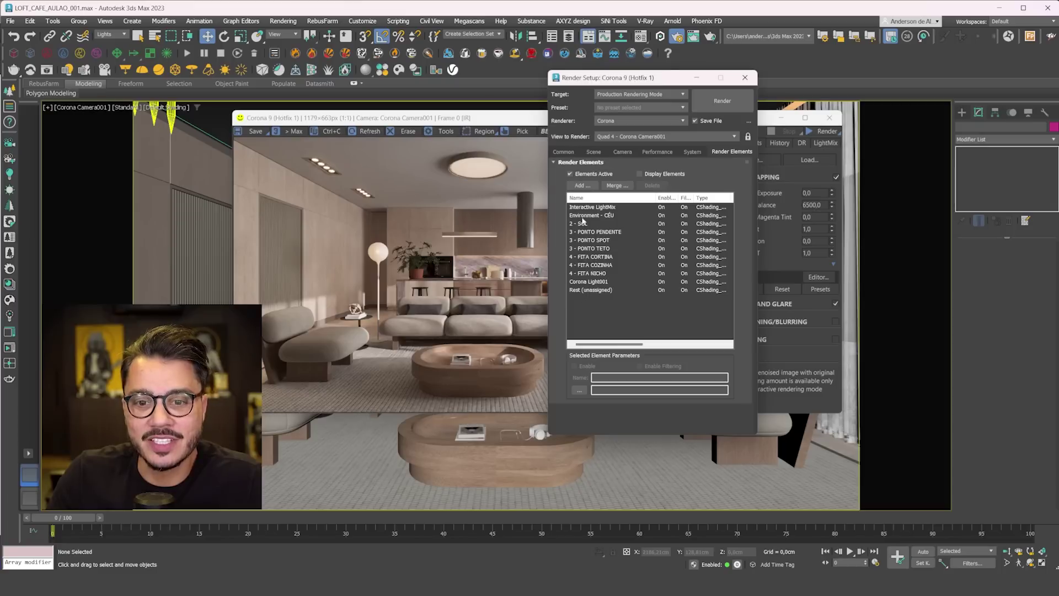
- Inspect the unnamed Corona Light001 render element and check the scene lights one by one to find which light it belongs to
left_click(589, 282)
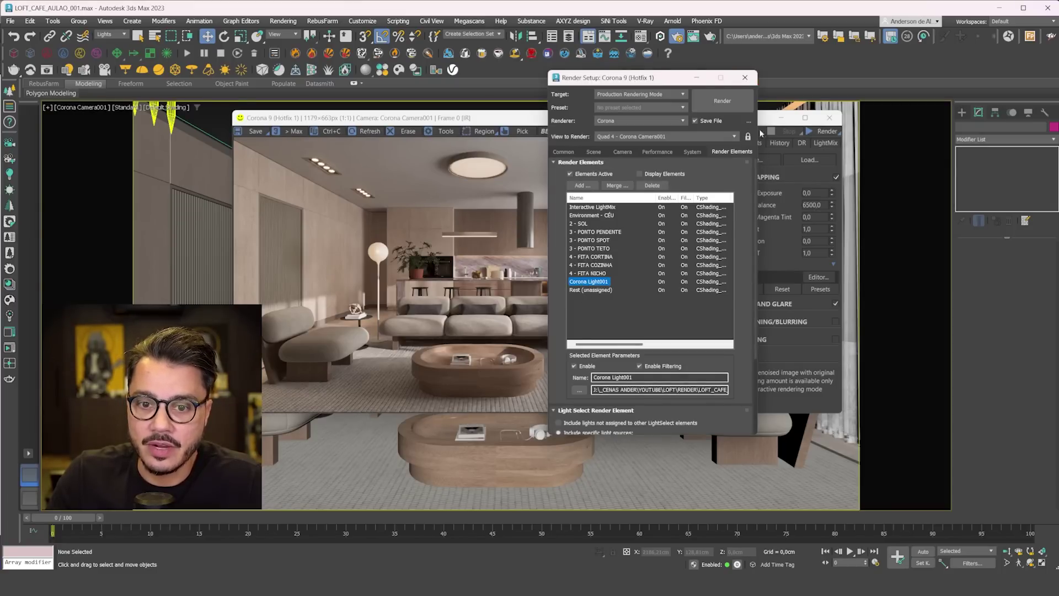
left_click(745, 77)
left_click(781, 118)
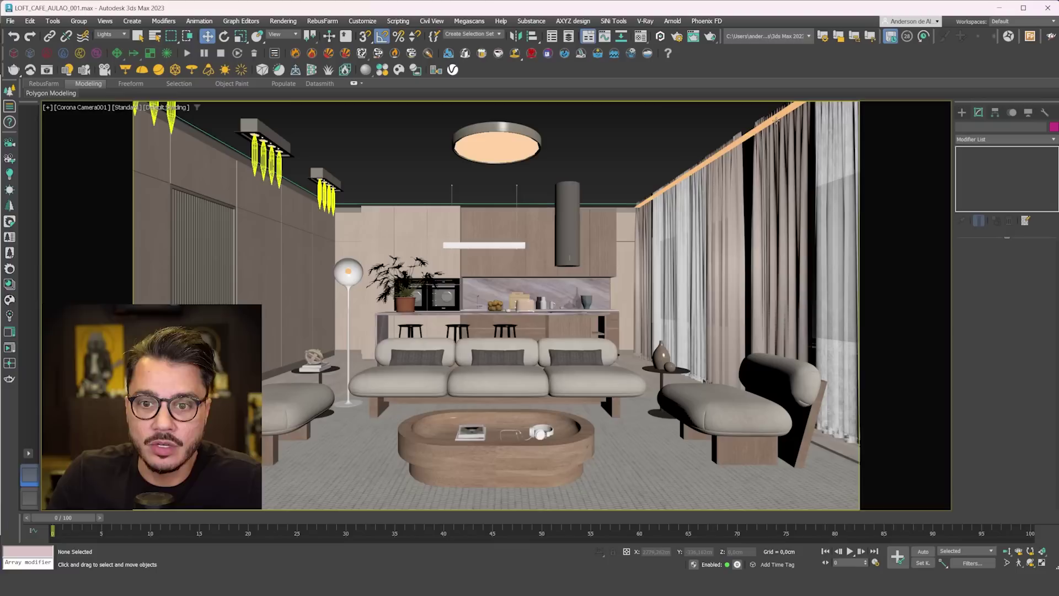
left_click(703, 164)
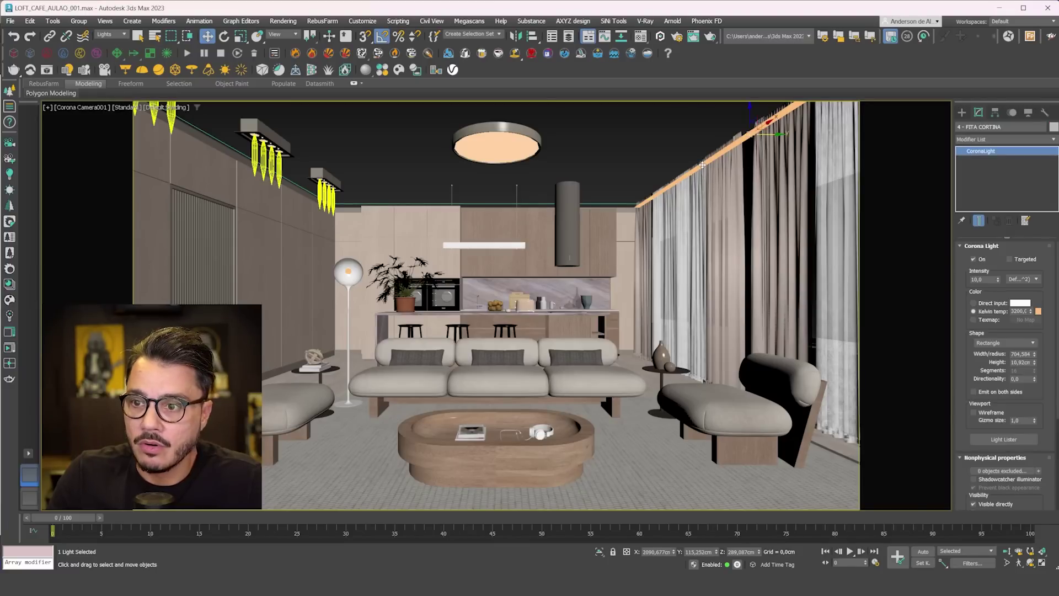
left_click(501, 250)
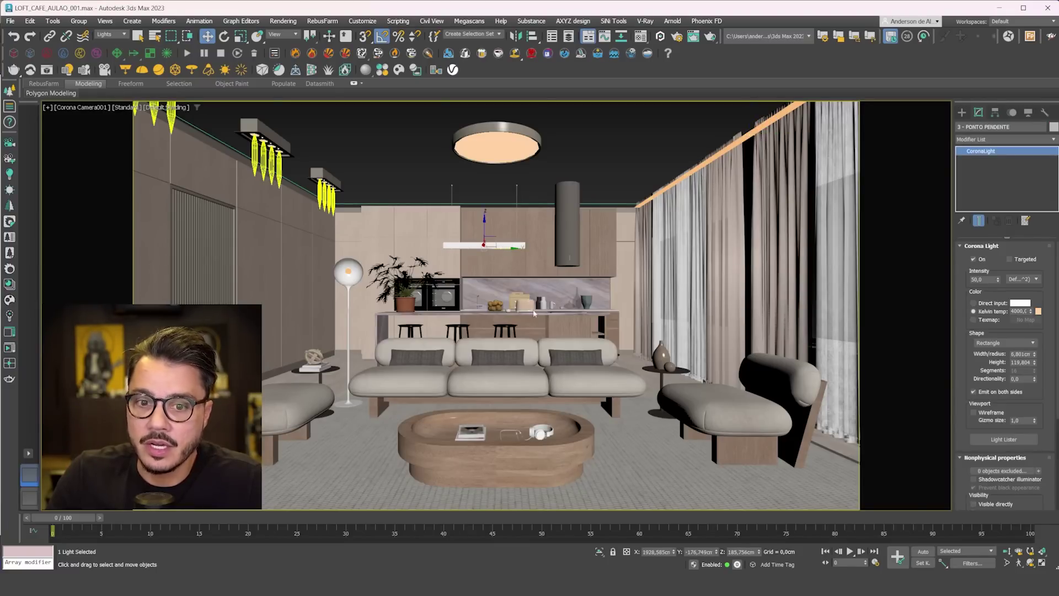
left_click(531, 277)
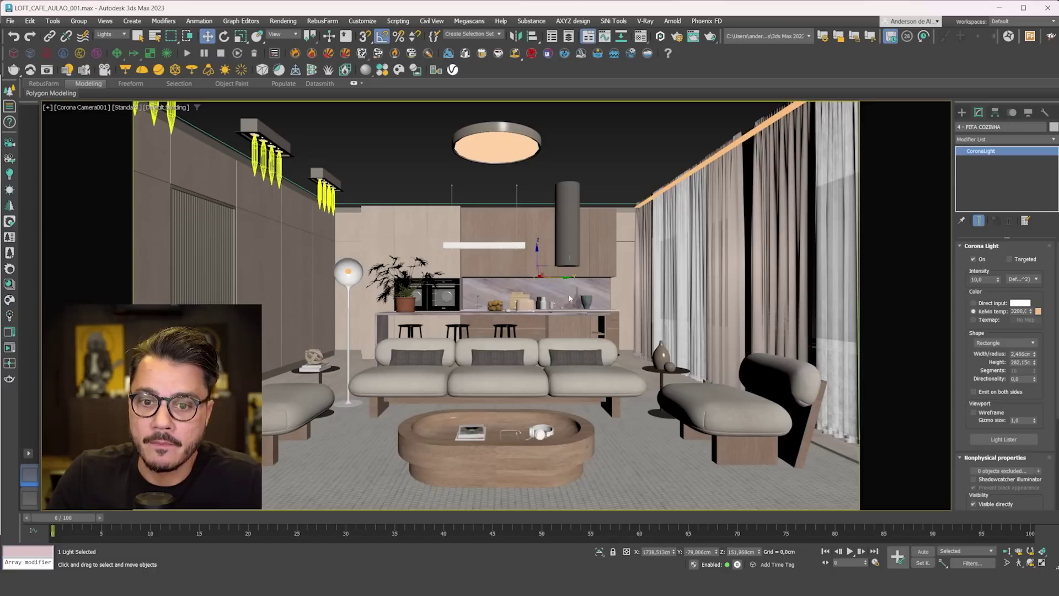
left_click(601, 318)
left_click(348, 271)
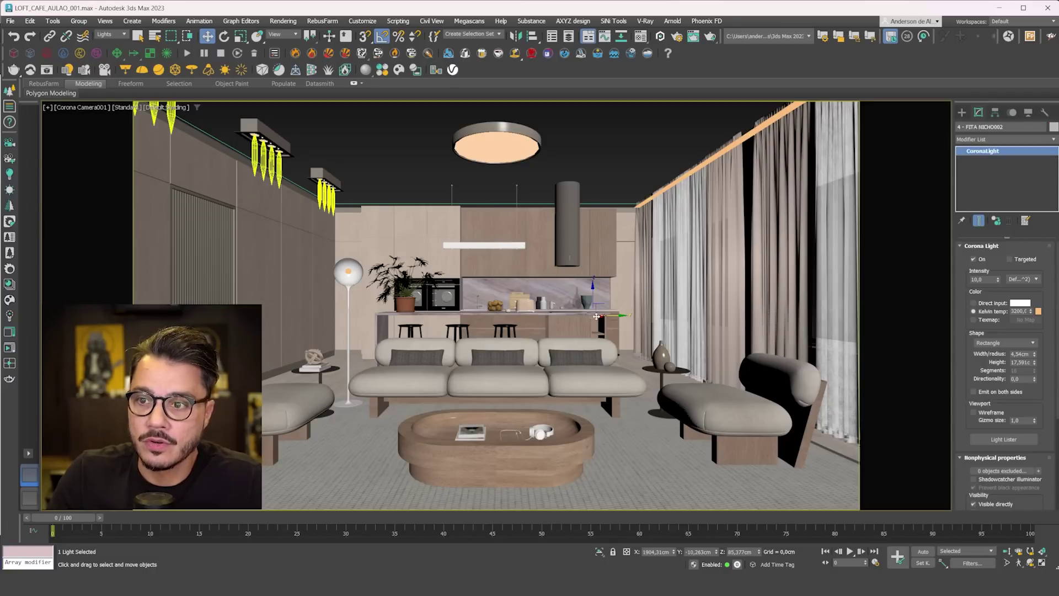
left_click(565, 159)
left_click(558, 157)
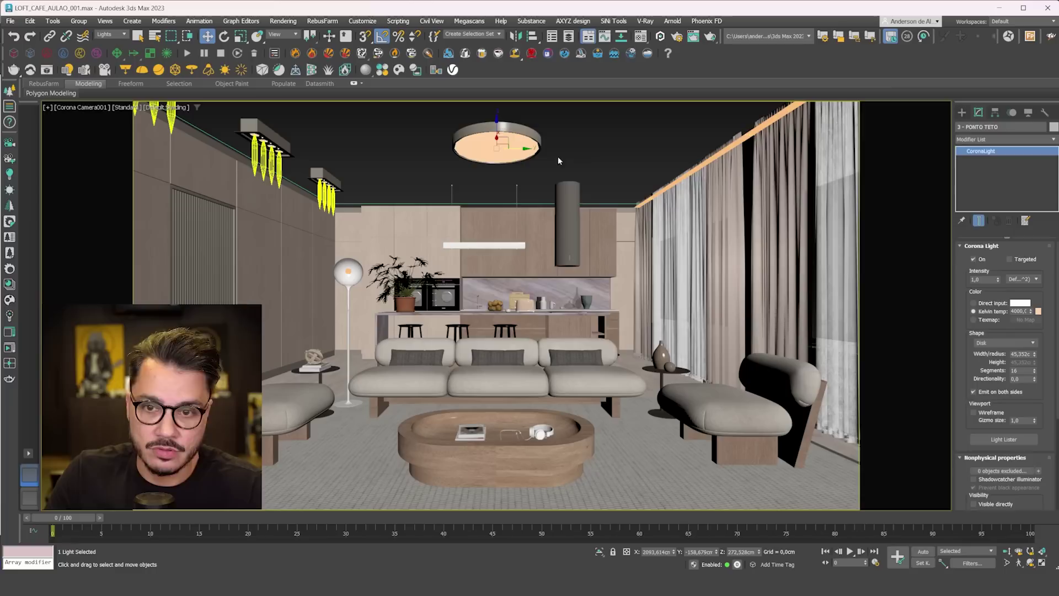
left_click(609, 161)
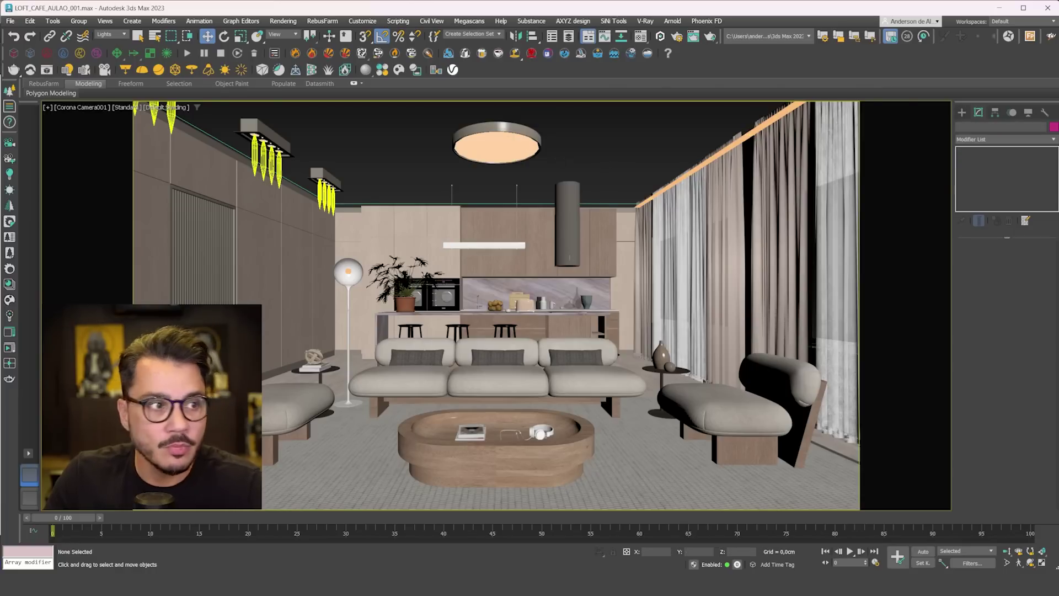
- Rename the light inside the floor lamp's globe as "3 - PONTO LUM PISO"
left_click(348, 272)
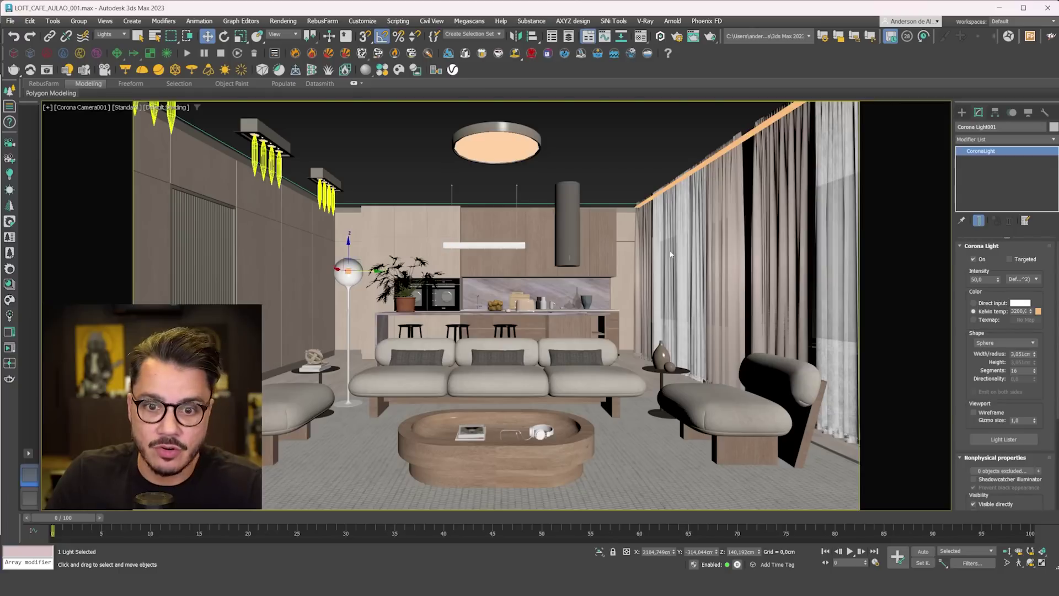
mouse_move(351, 264)
left_mouse_down()
mouse_move(354, 176)
mouse_move(351, 272)
left_mouse_up()
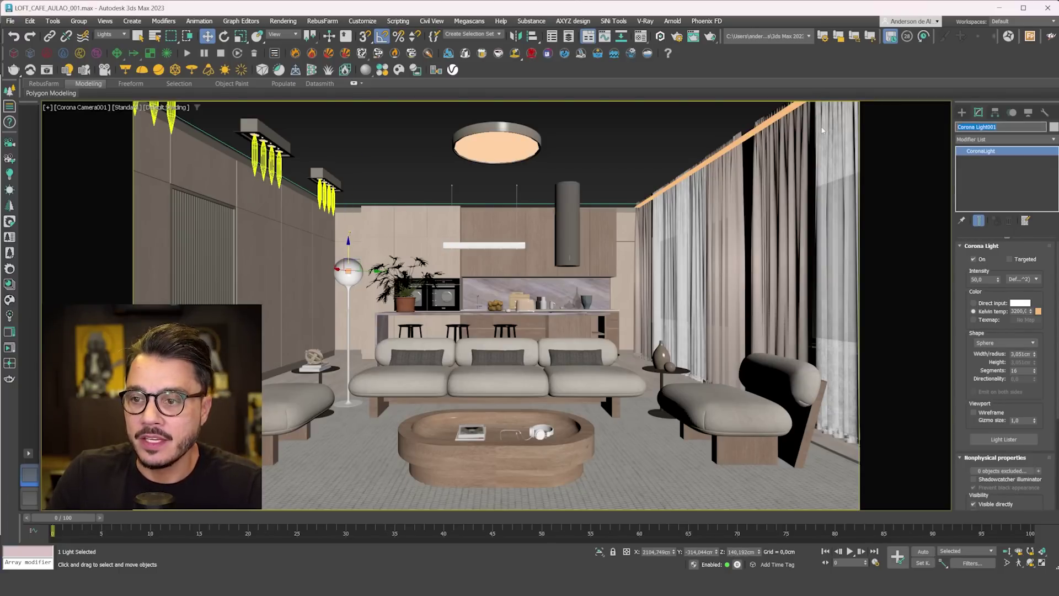
type("3 -")
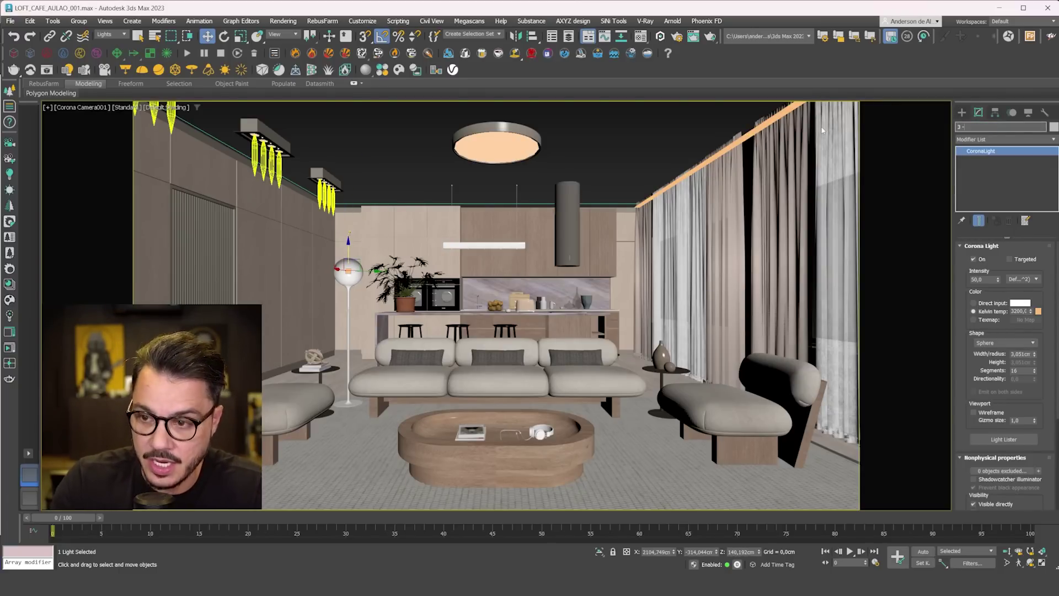
type(" PONTO LUM PISO")
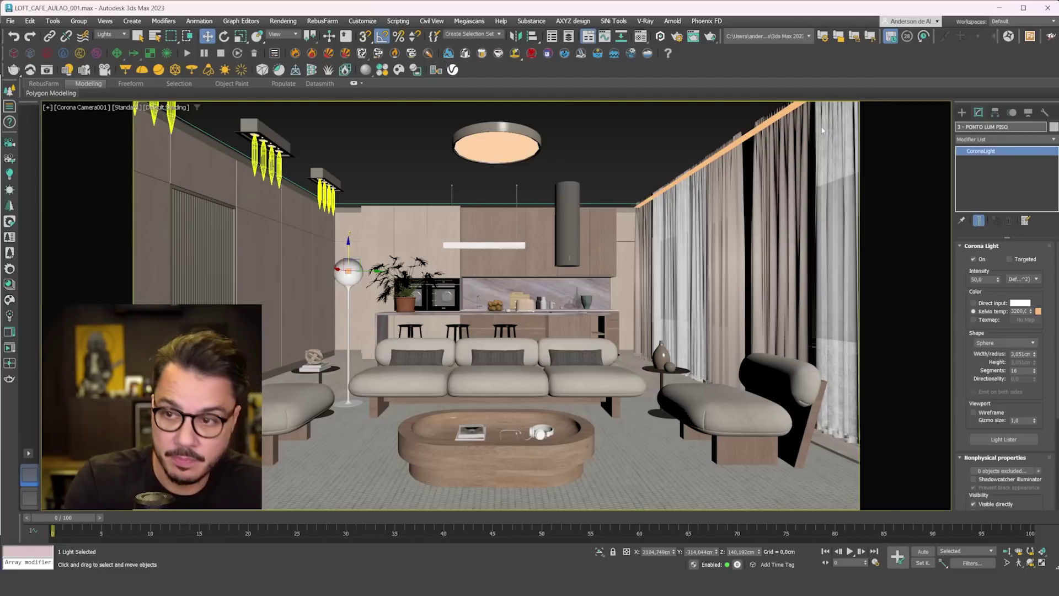
left_click(653, 149)
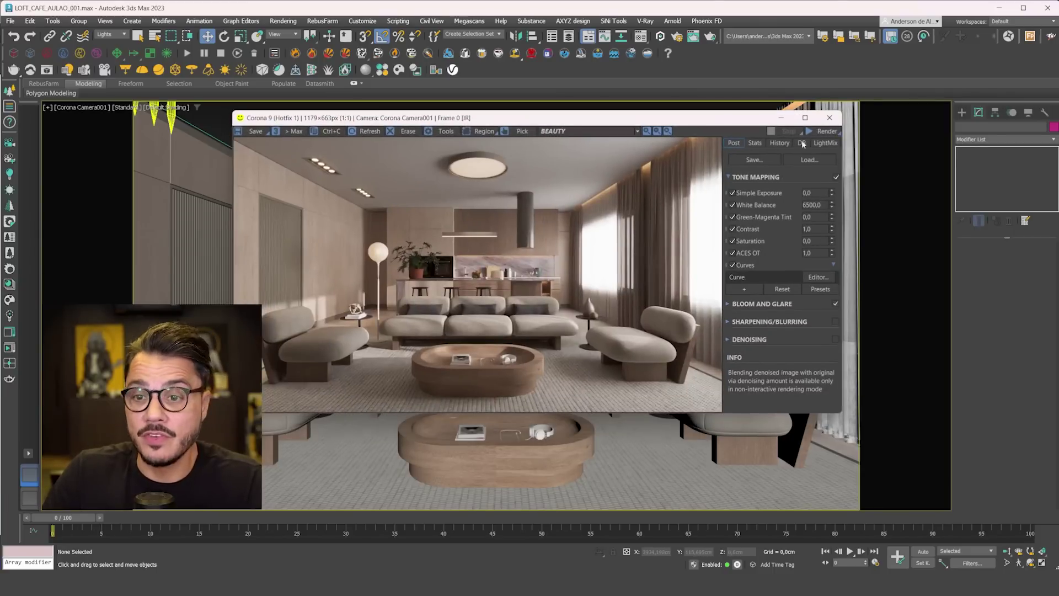
- Delete all existing LightMix render elements, from Interactive LightMix through Rest (unassigned)
left_click(825, 119)
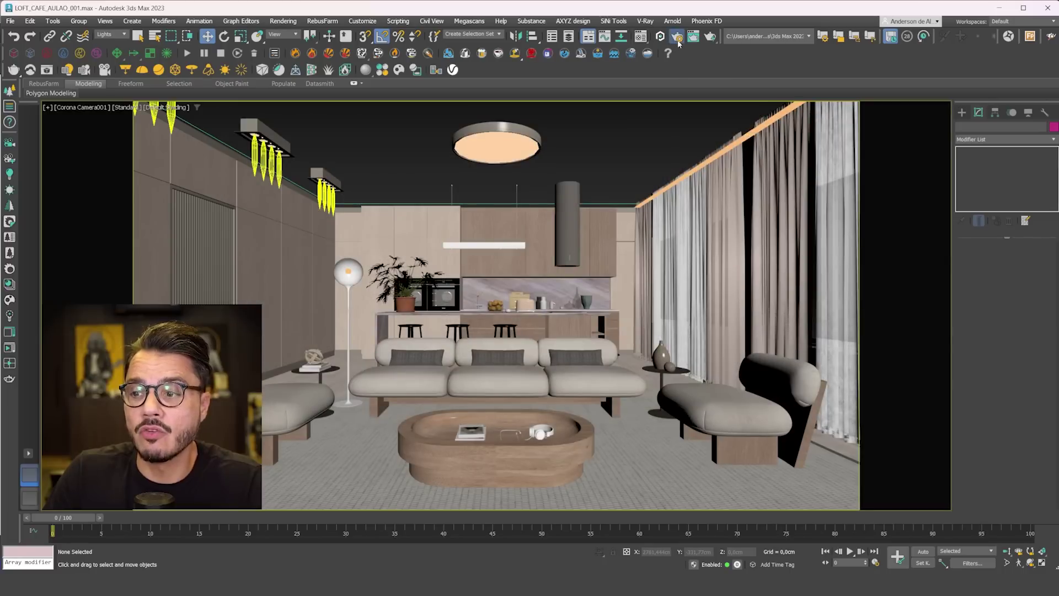
left_click(676, 36)
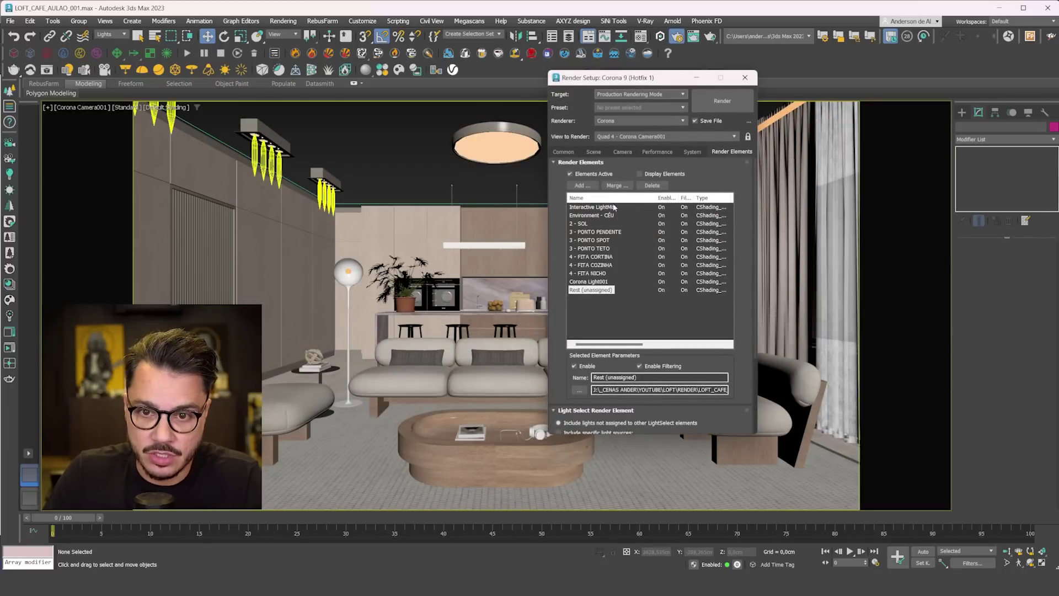
left_click_drag(598, 207, 590, 289)
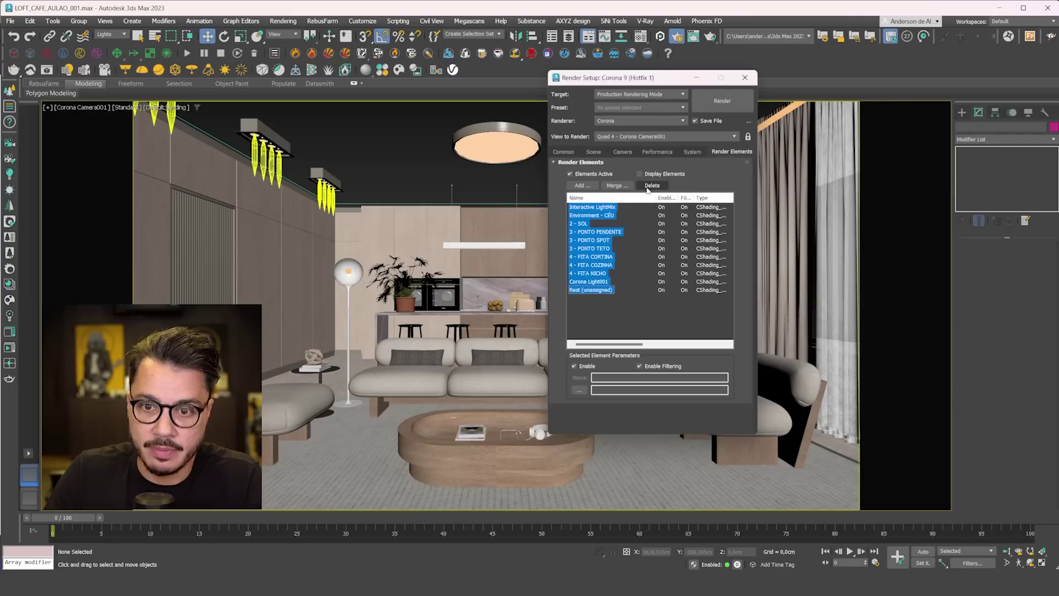
left_click(652, 185)
- Regenerate the interactive LightMix setup with layers separated by Instanced Lights, included in denoising, and check the new render elements
left_click(593, 152)
left_click(585, 186)
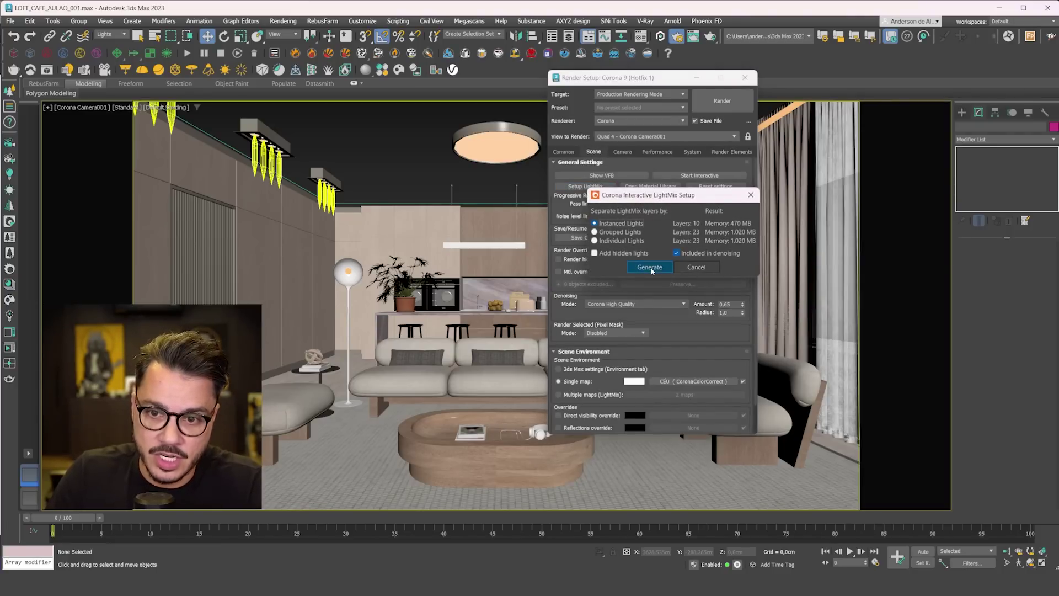
left_click(650, 268)
left_click(725, 151)
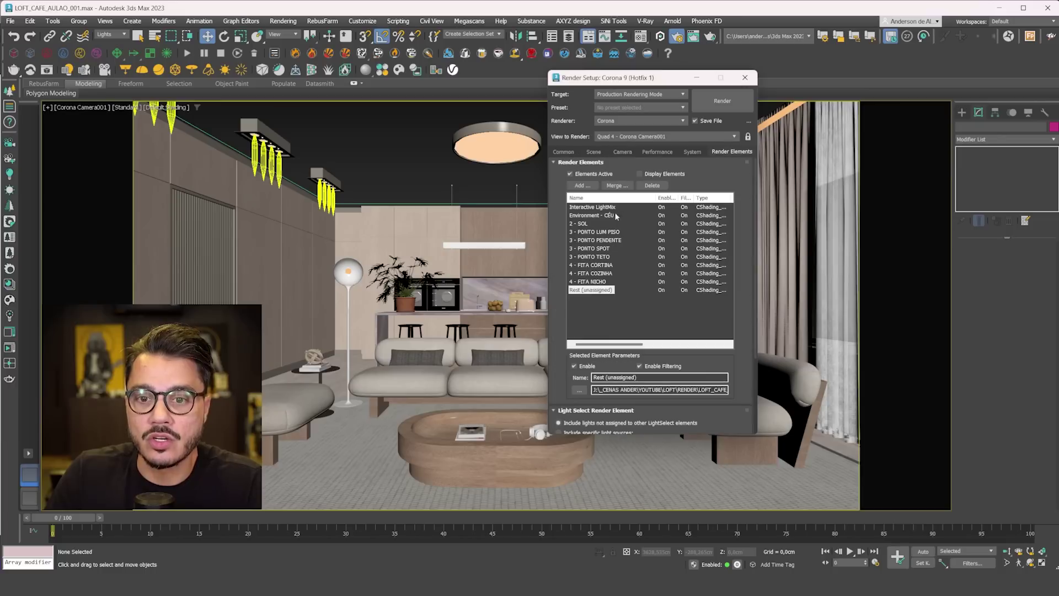
left_click(745, 77)
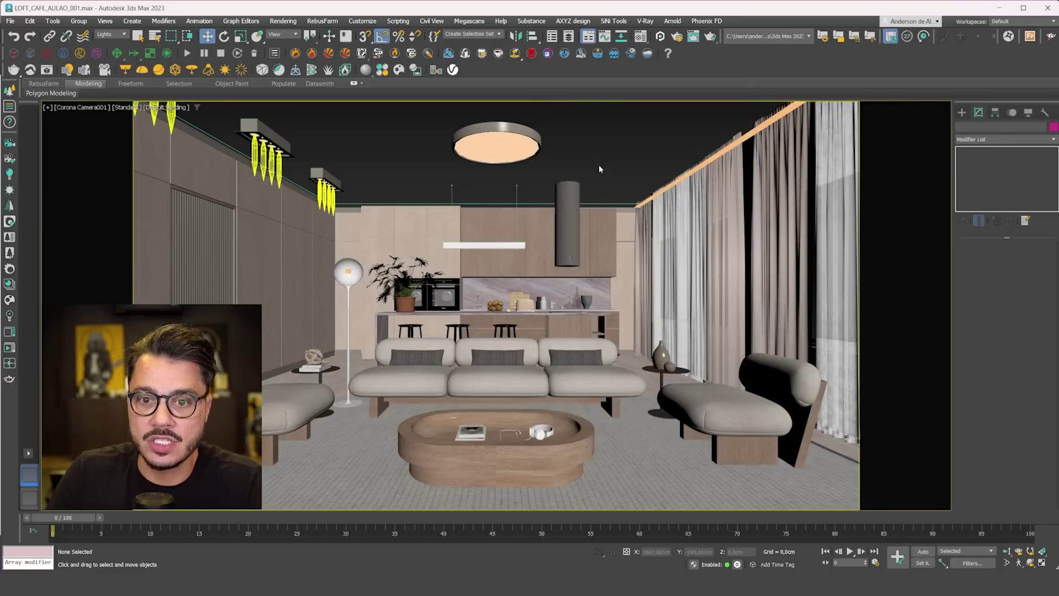
- Save the scene and run an interactive render of the camera view in an enlarged frame buffer
left_click(10, 20)
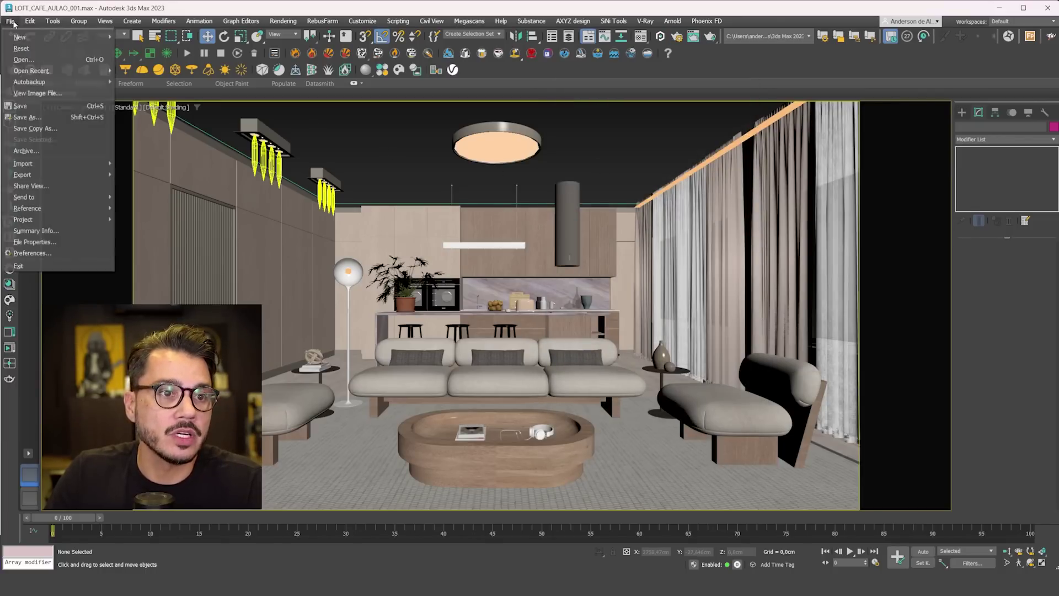
left_click(33, 106)
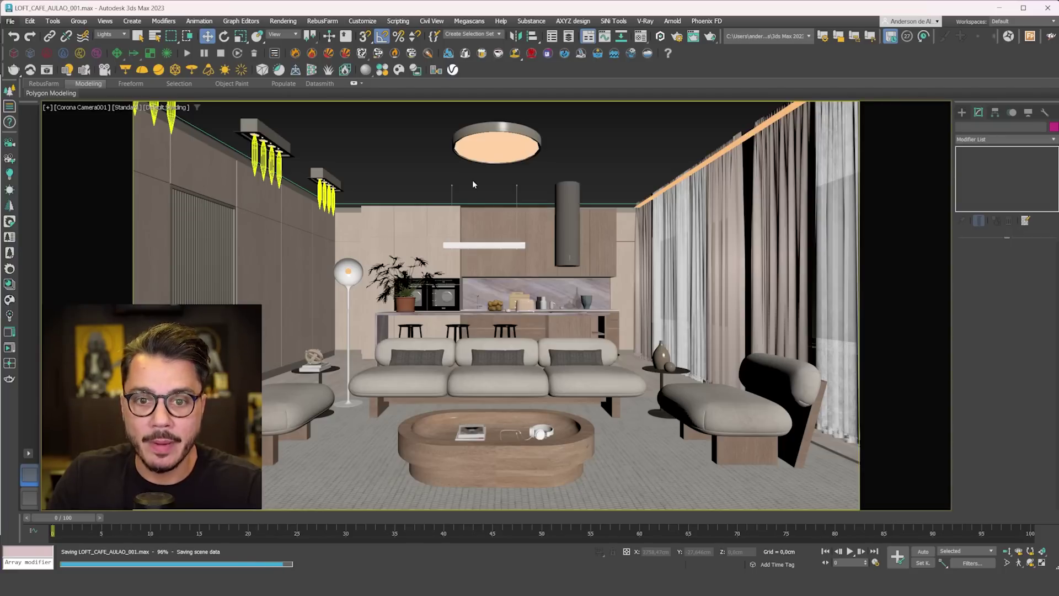
left_click(9, 348)
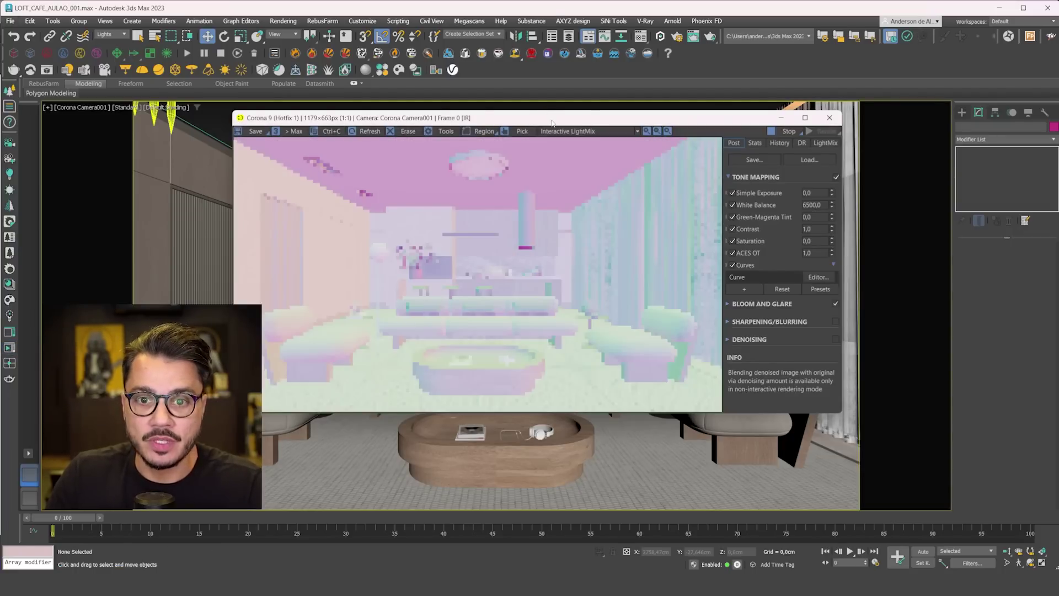
left_click_drag(553, 123, 479, 63)
left_click_drag(768, 352, 958, 447)
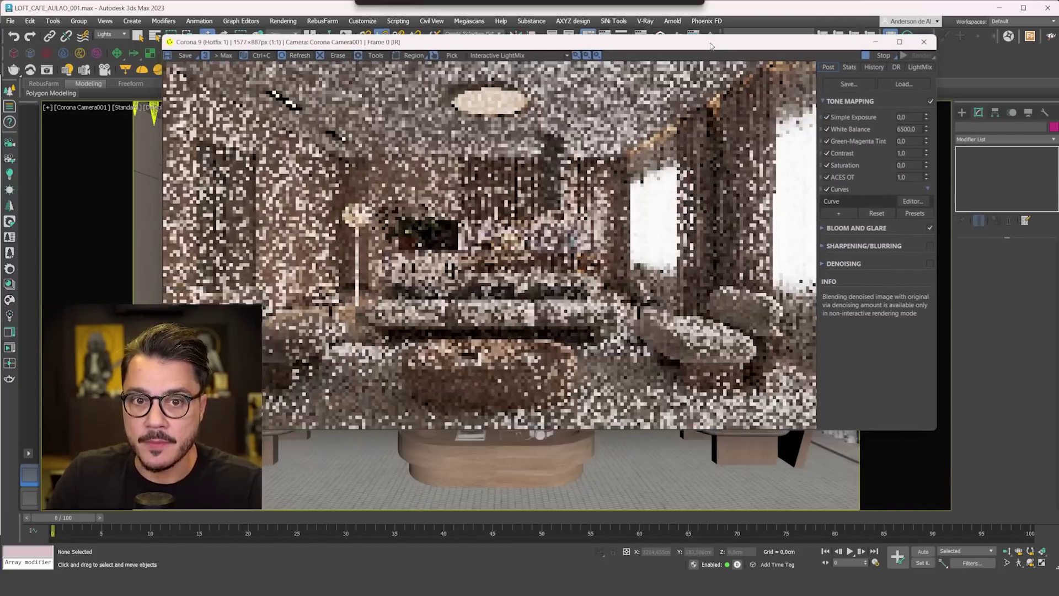
left_click_drag(708, 58, 728, 41)
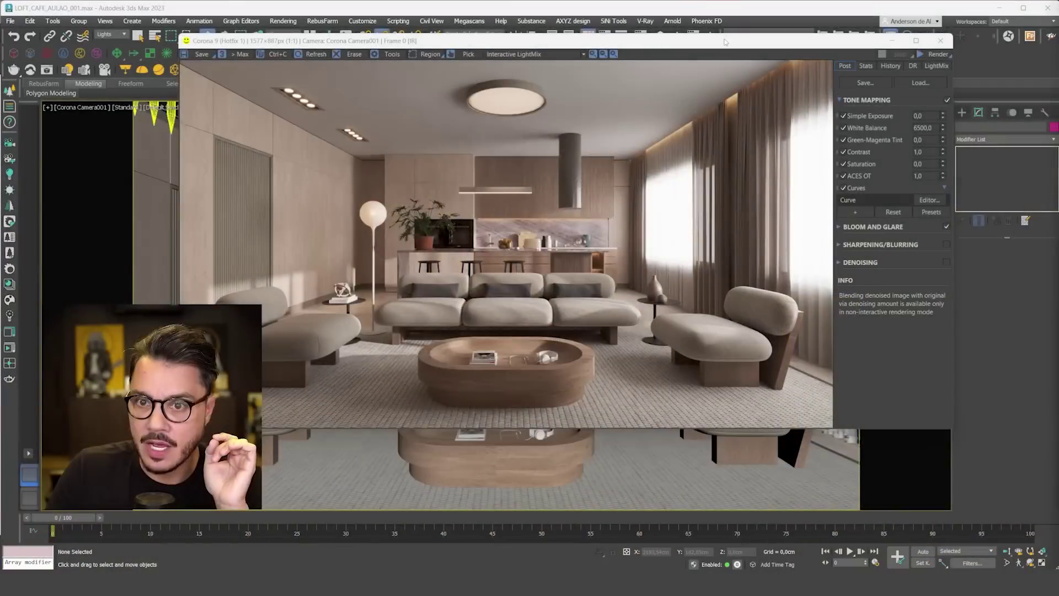
left_click_drag(722, 40, 815, 24)
- Disable every LightMix layer one by one, from Rest (unassigned) up to Environment - CÉU
left_click(1029, 46)
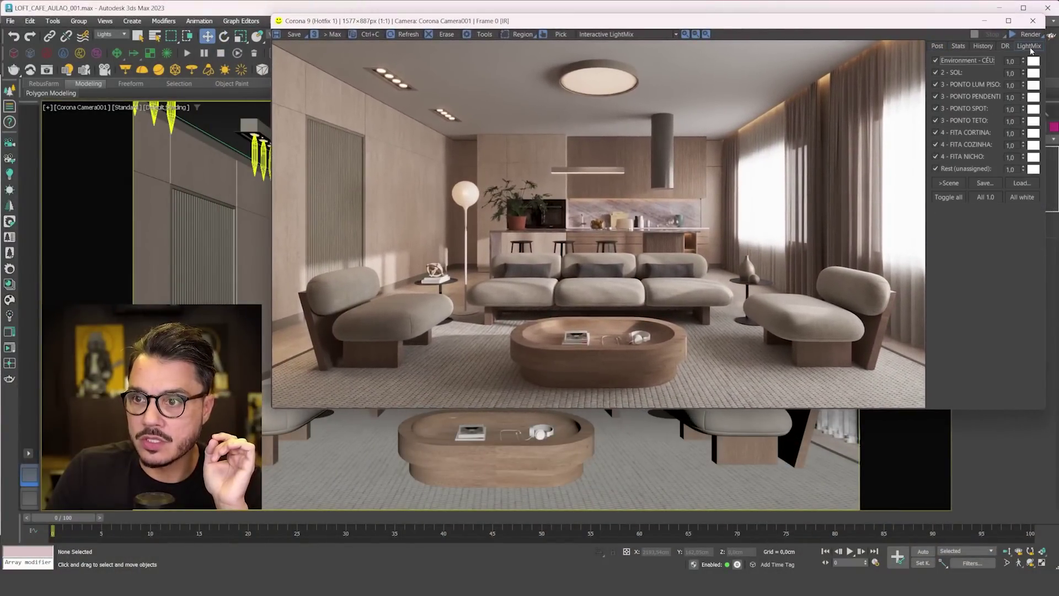
left_click(935, 169)
left_click(935, 157)
left_click(935, 145)
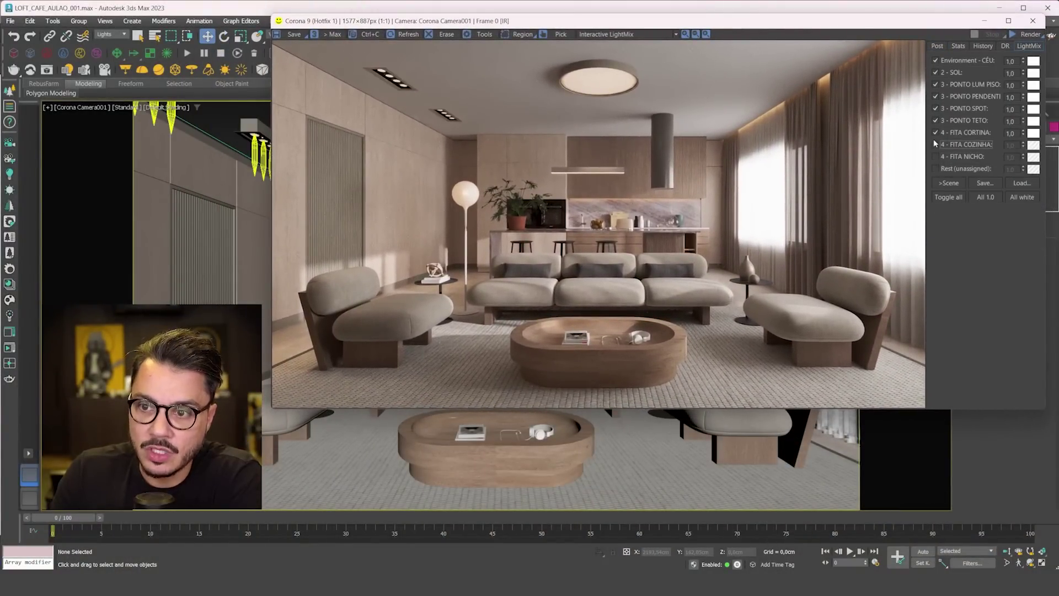
left_click(935, 132)
left_click(935, 120)
left_click(935, 108)
left_click(935, 96)
left_click(935, 84)
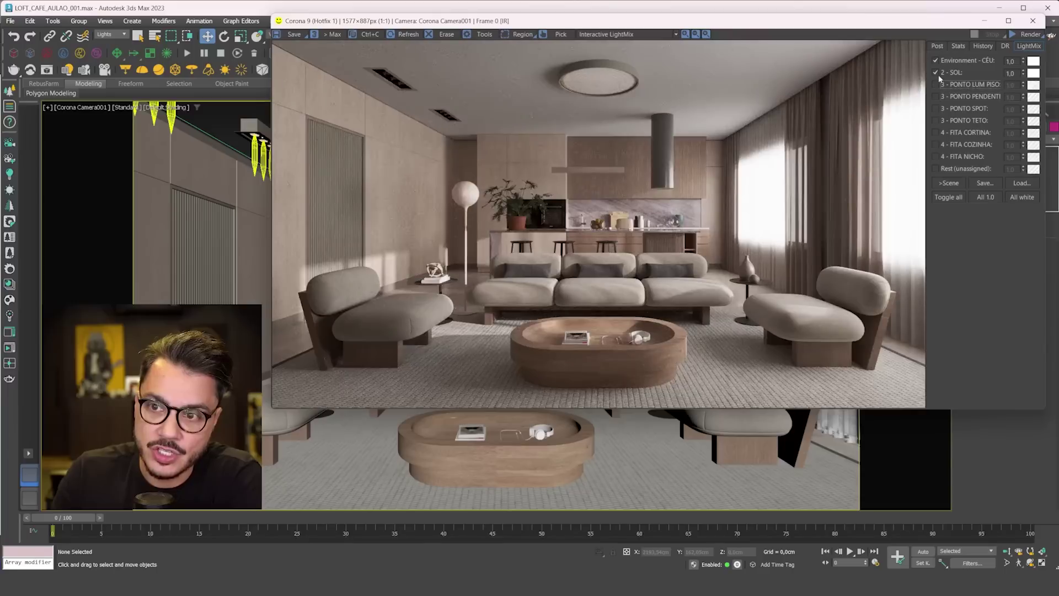
left_click(935, 72)
left_click(935, 61)
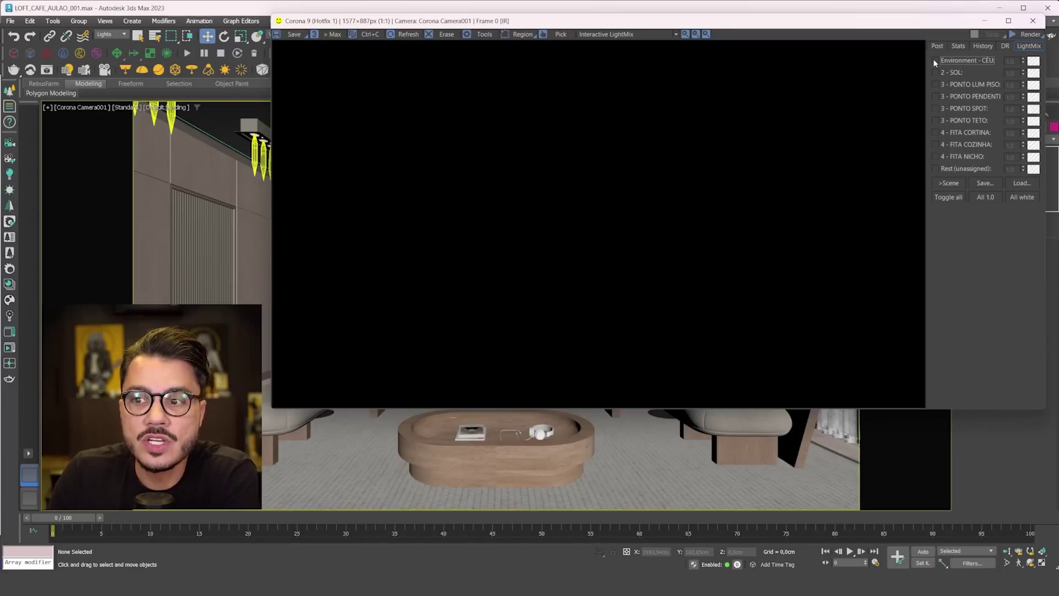
- Enable the Environment - CÉU and 2 - SOL LightMix layers, comparing the sun with and without the sky
left_click(935, 60)
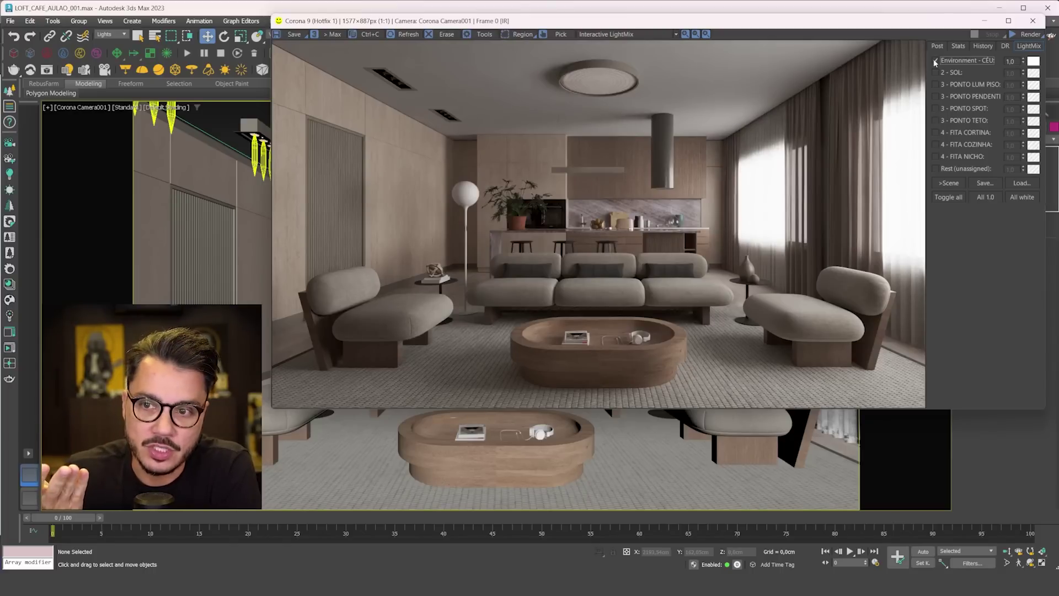
left_click(935, 72)
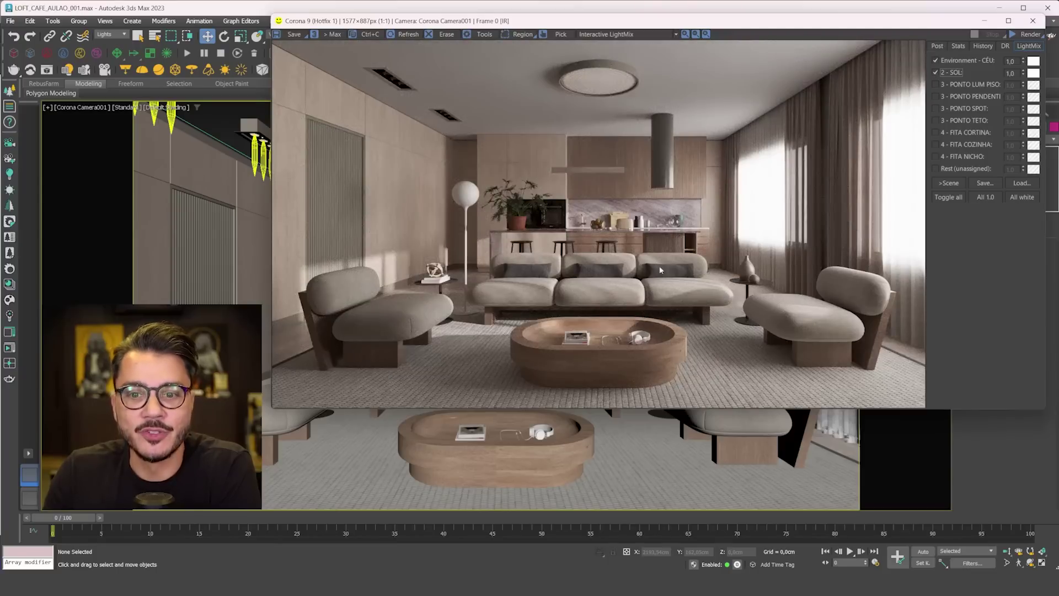
left_click(935, 60)
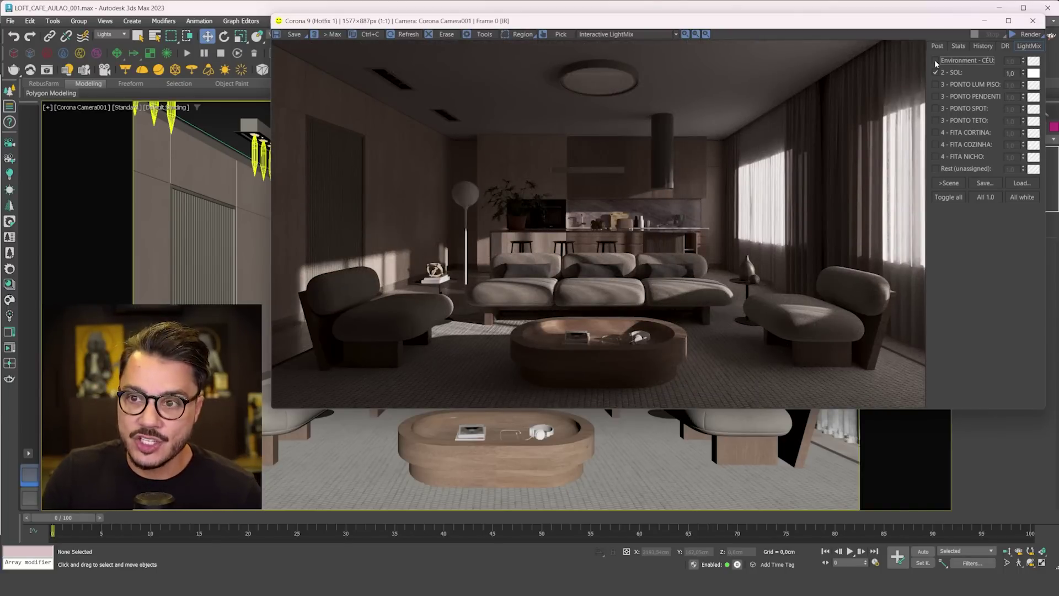
left_click(934, 59)
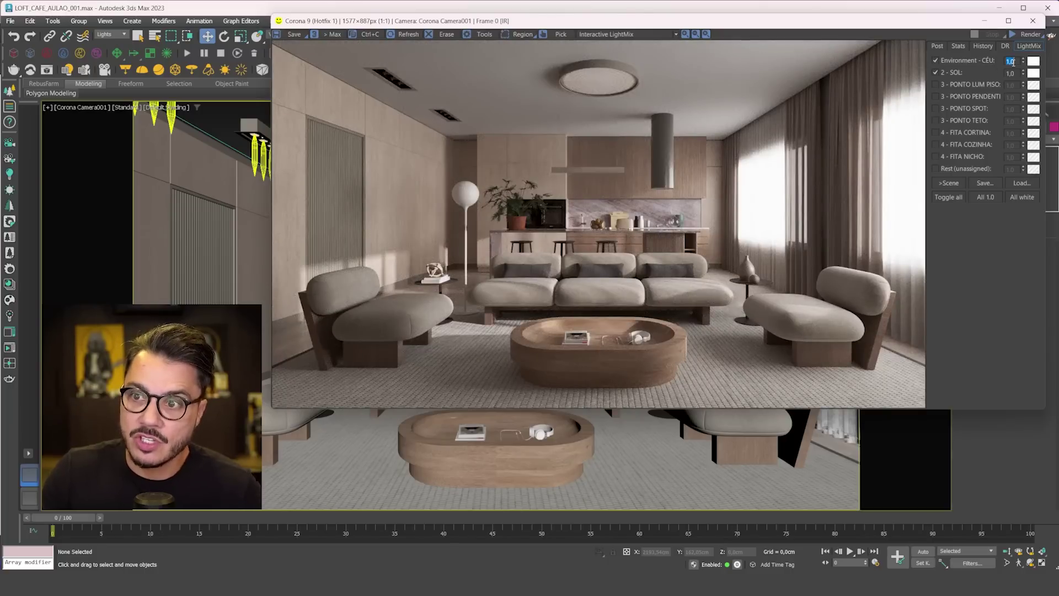
- Test intensities of 0,50 and 0,20 for the Environment - CÉU layer and settle on 0,40
type("0,3")
key("Return")
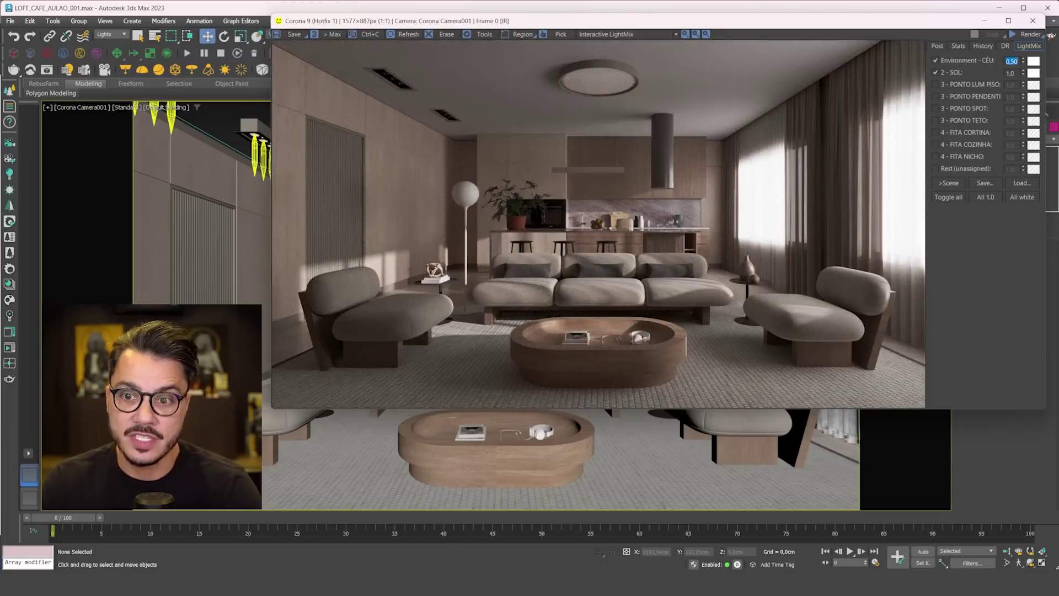
type("0,2")
key("Return")
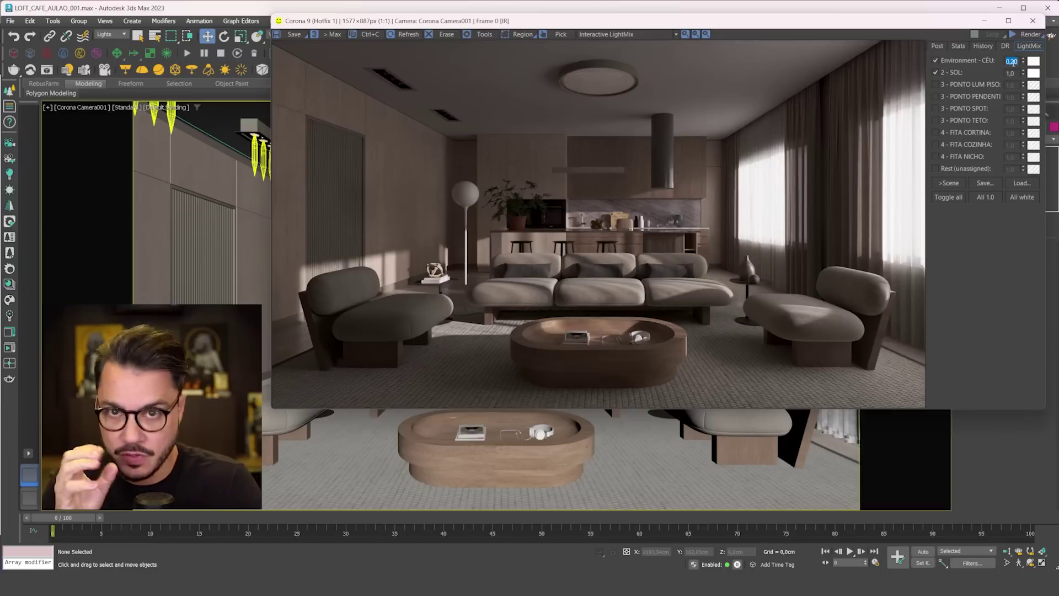
type(",4")
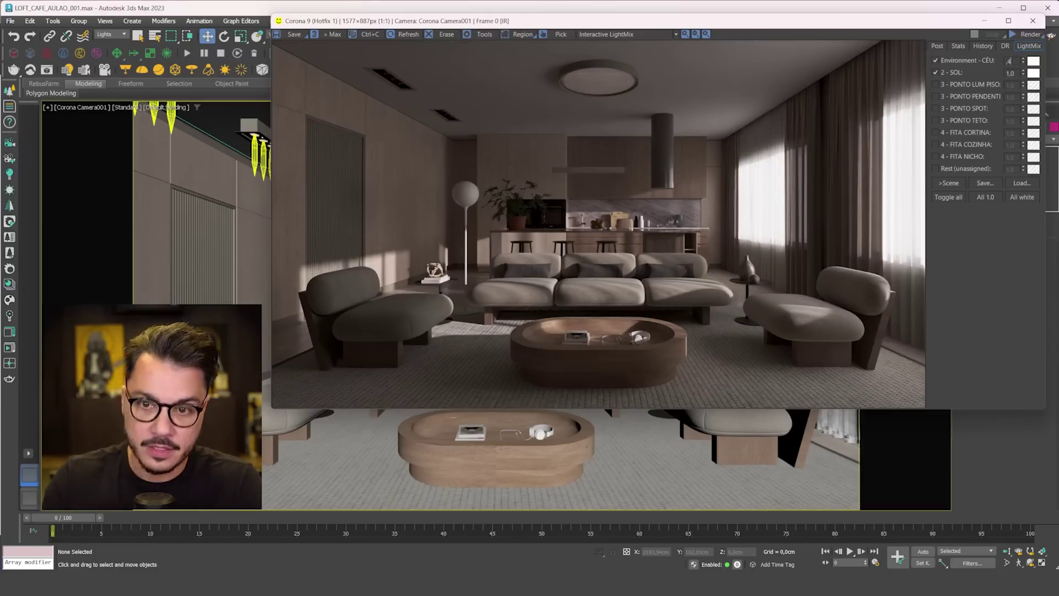
key("Return")
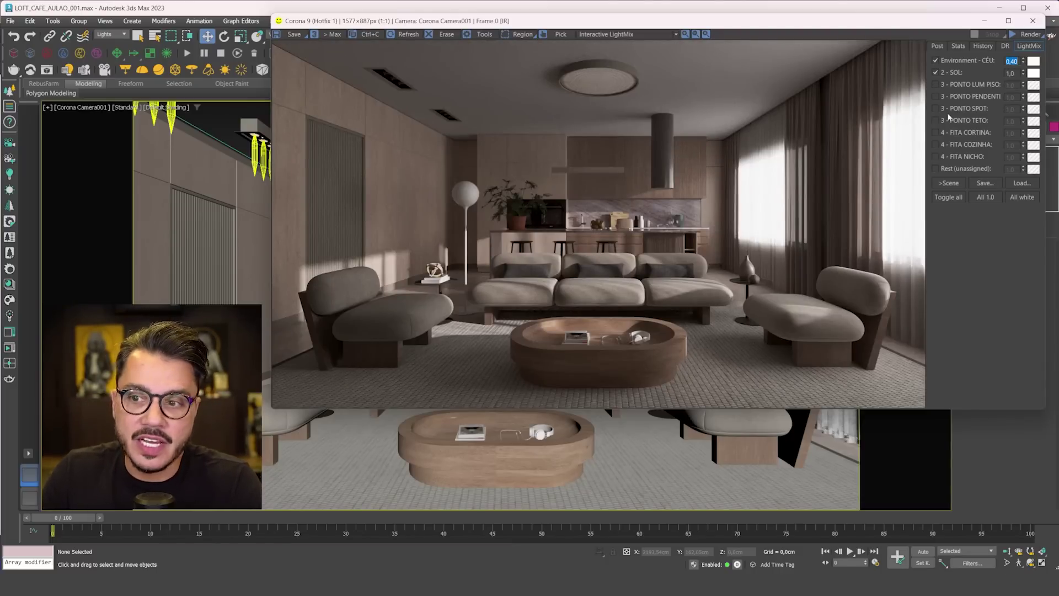
- Enable the FITA CORTINA, FITA COZINHA and FITA NICHO layers, briefly checking the effect of Rest (unassigned)
left_click(936, 133)
left_click(935, 145)
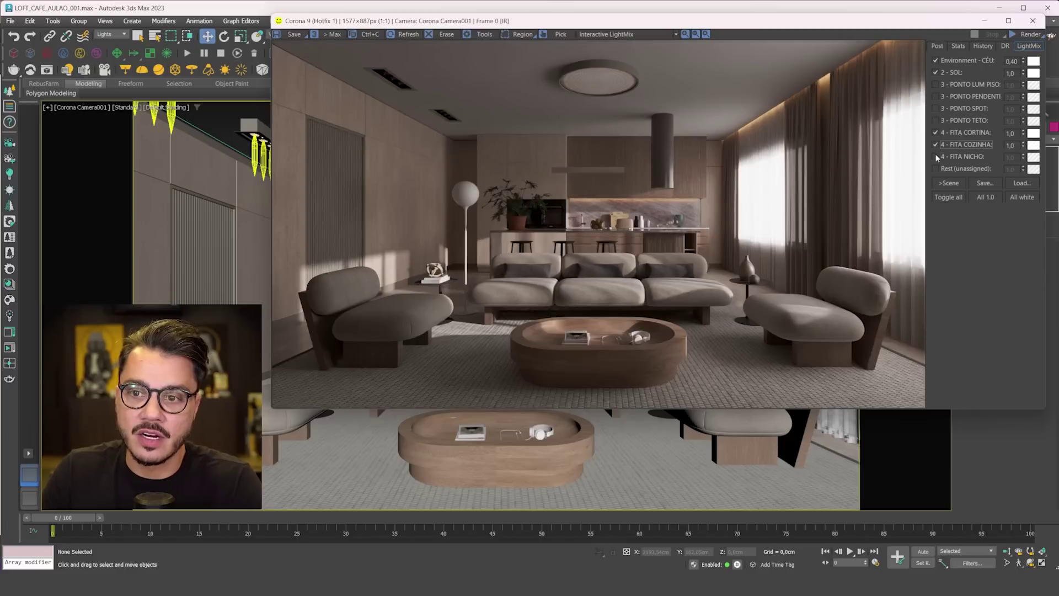
left_click(935, 157)
left_click(936, 168)
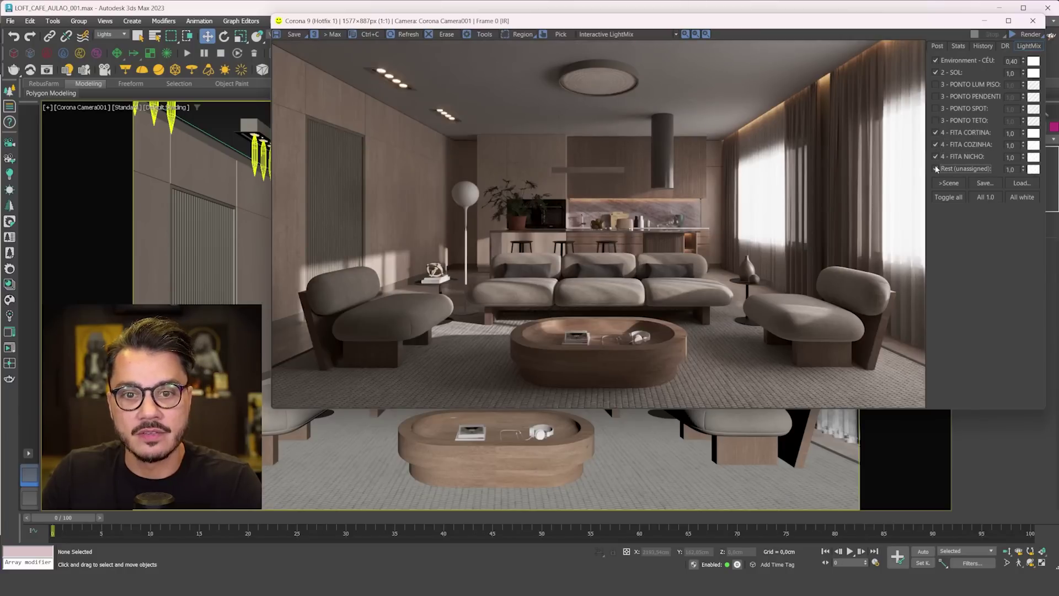
left_click(935, 168)
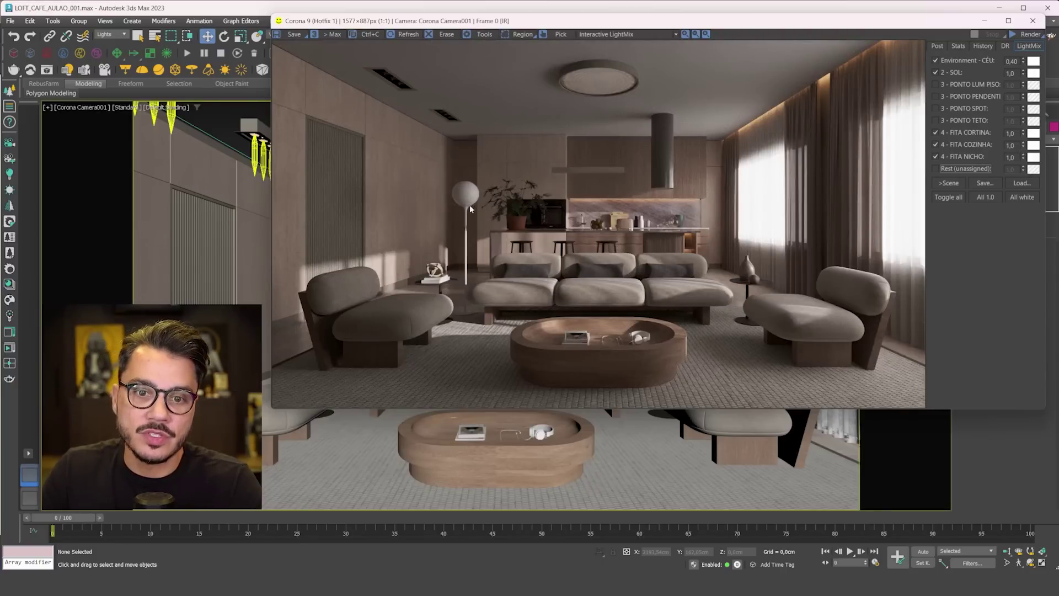
- Enable the four group 3 point-light layers: PONTO LUM PISO, PONTO PENDENTE, PONTO SPOT and PONTO TETO
left_click(936, 84)
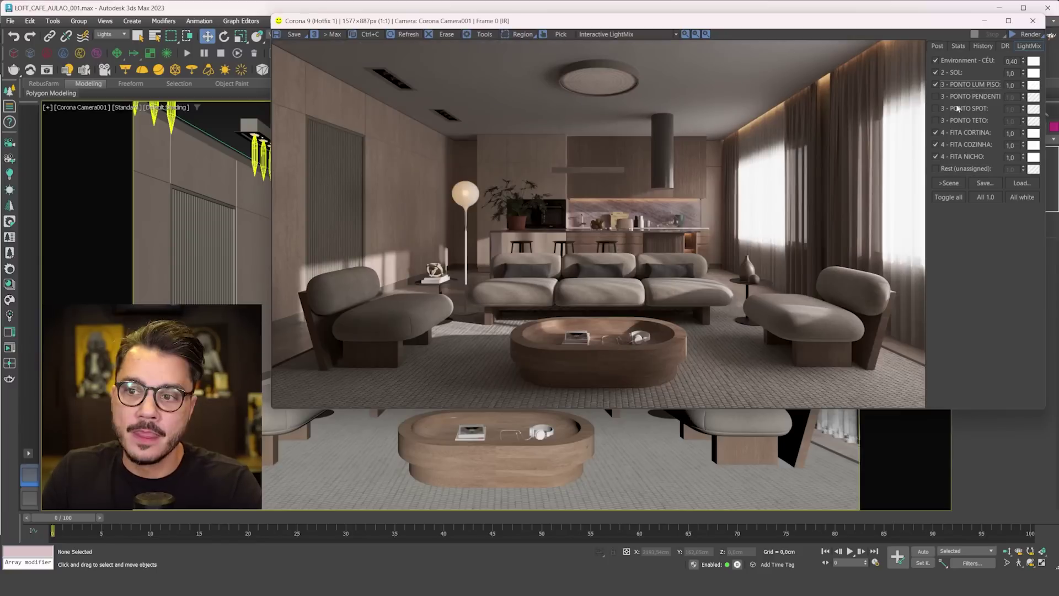
left_click(936, 97)
left_click(935, 109)
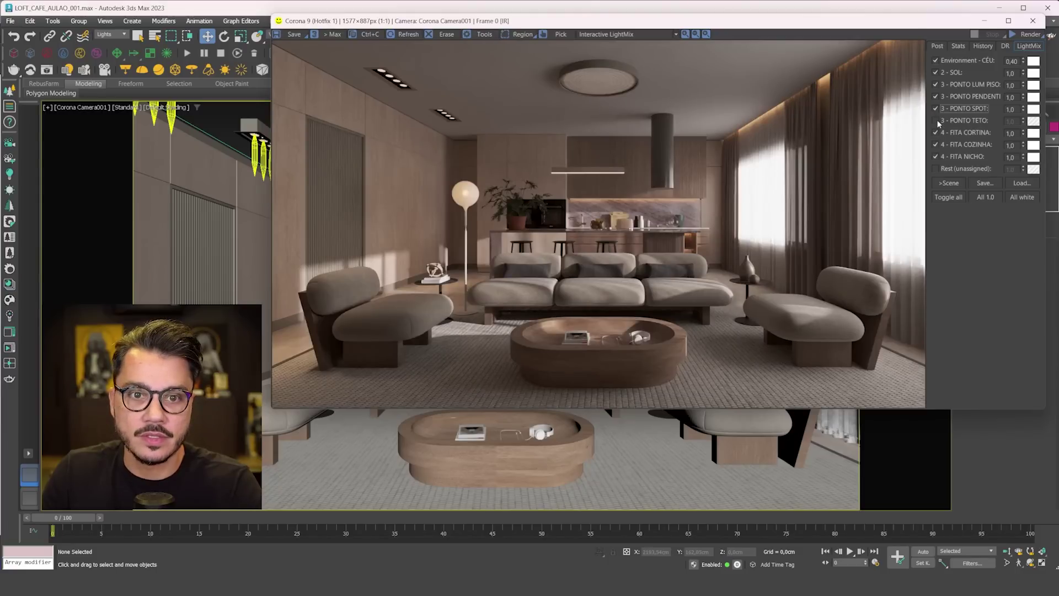
left_click(936, 121)
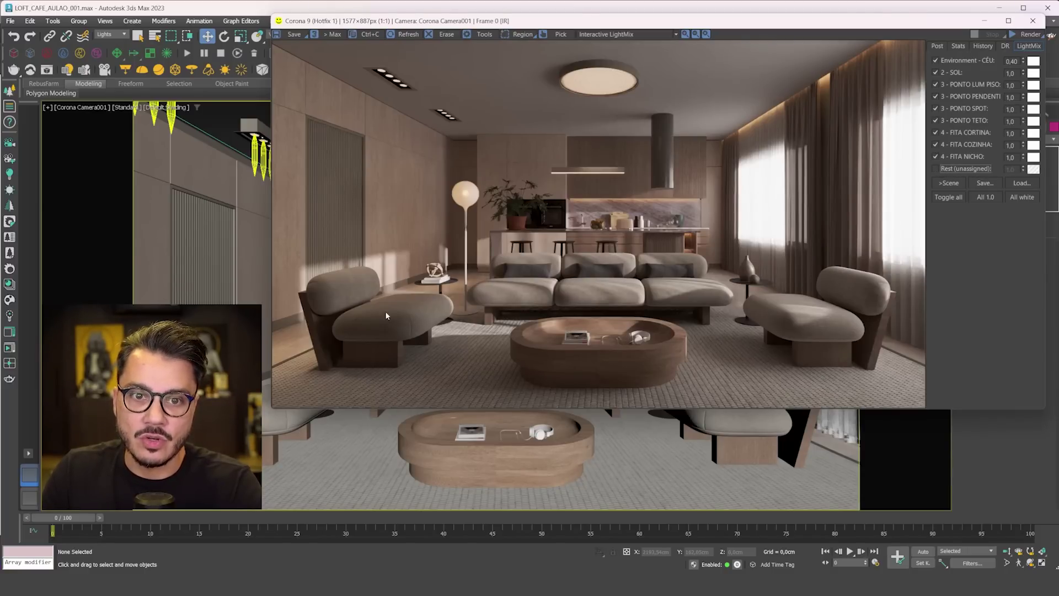
- Enable the Rest (unassigned) layer, comparing the render with and without it
left_click(934, 168)
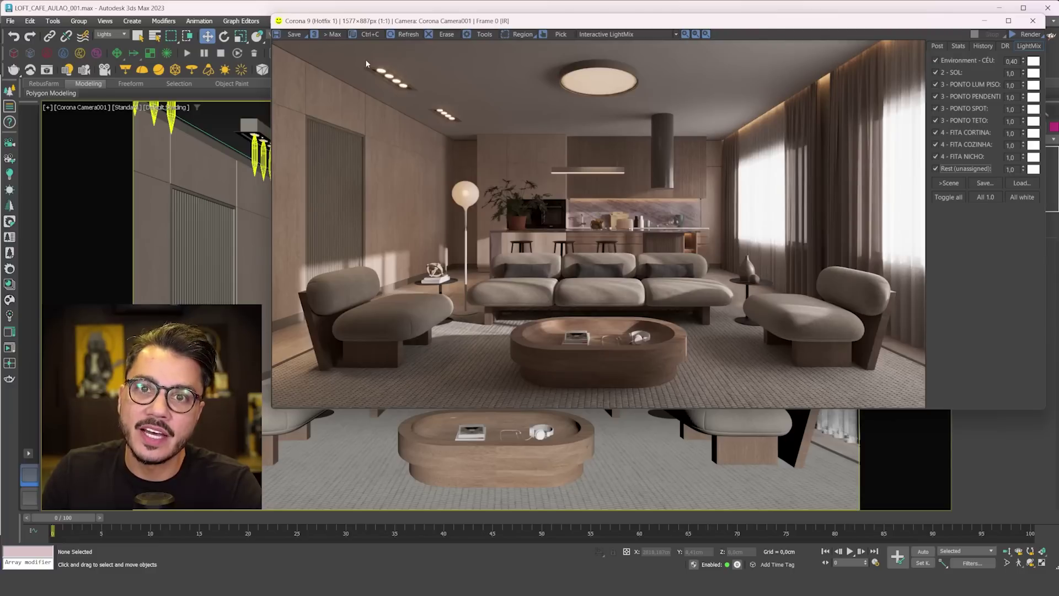
left_click(935, 170)
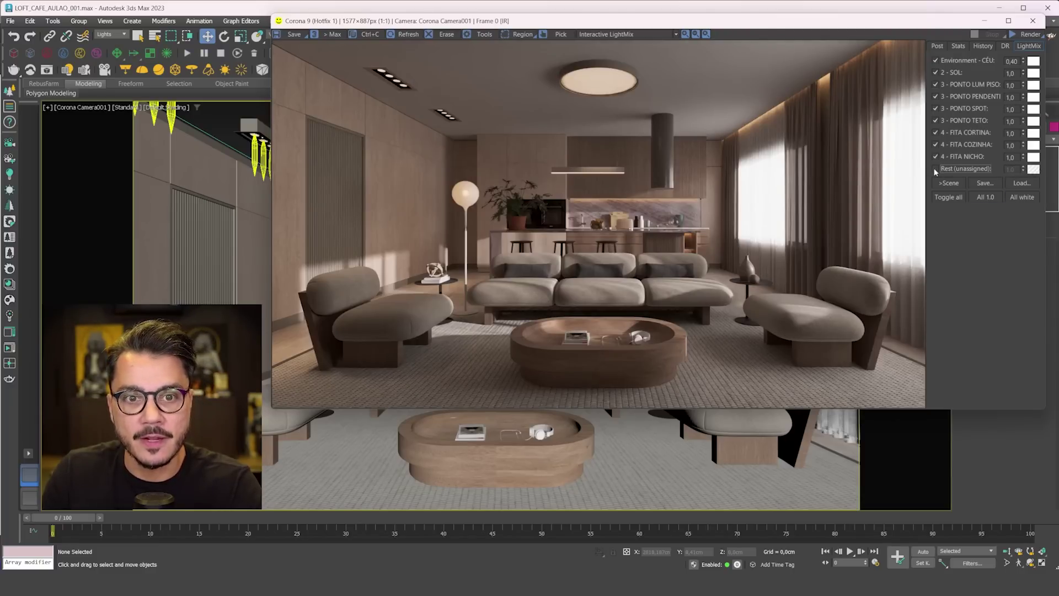
left_click(936, 170)
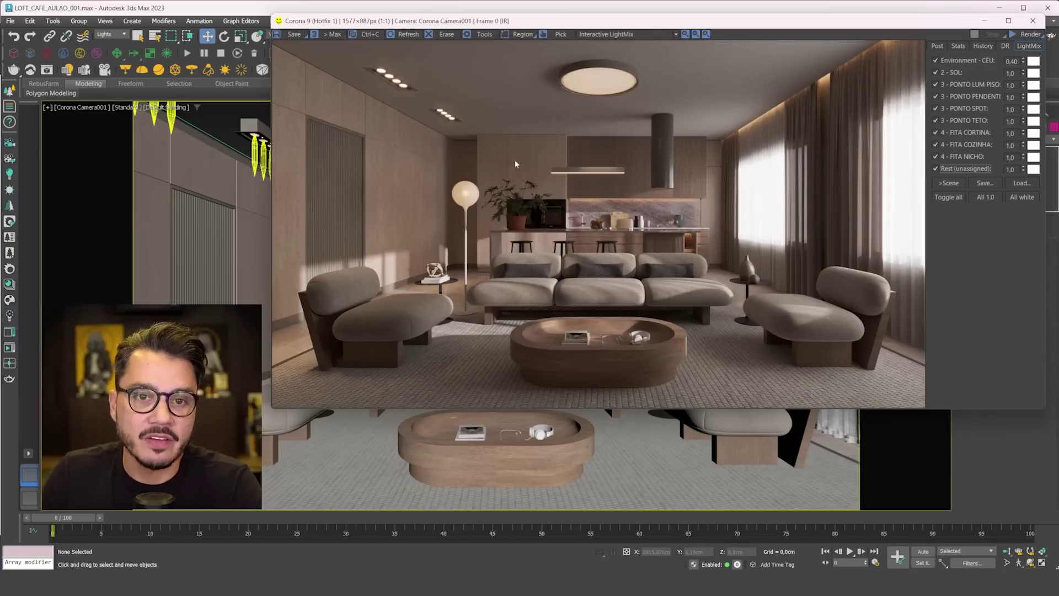
left_click(935, 169)
left_click(936, 169)
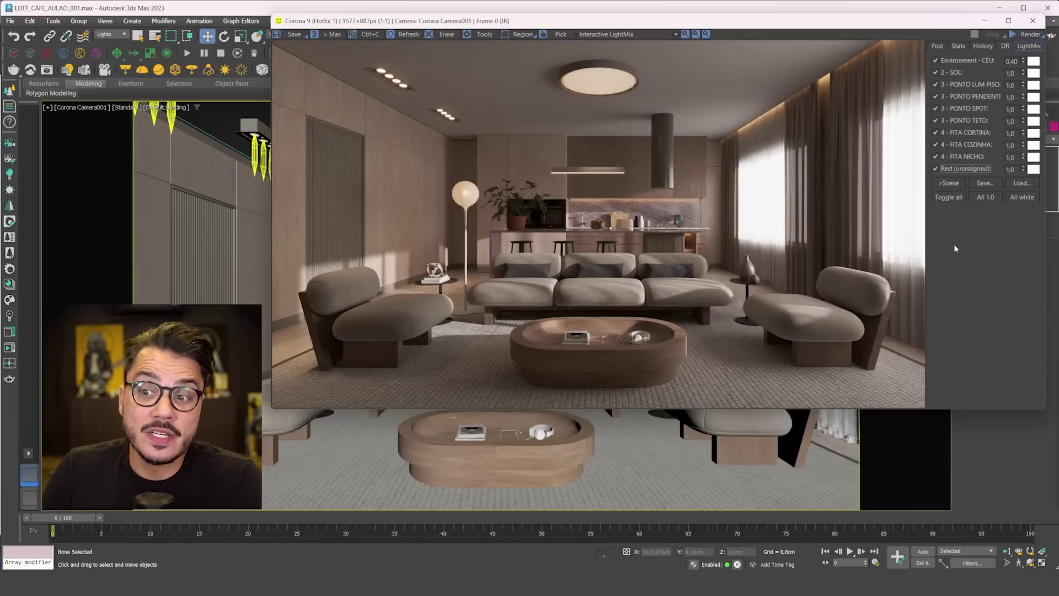
- Disable the Environment - CÉU and 2 - SOL layers, and set PONTO LUM PISO to 5,0 and PONTO PENDENTE to 10,0
left_click(935, 61)
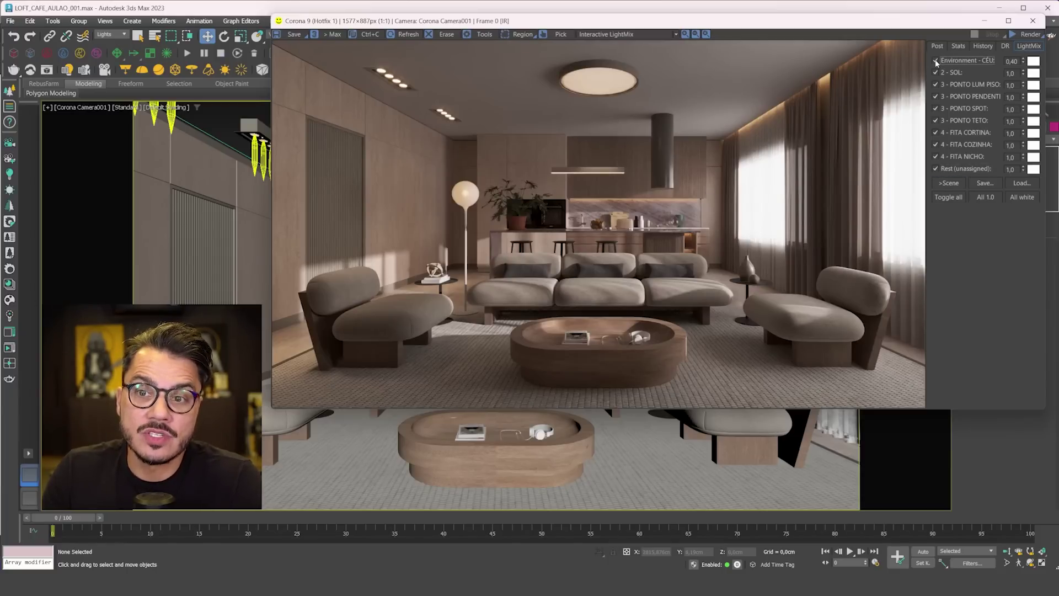
left_click(935, 72)
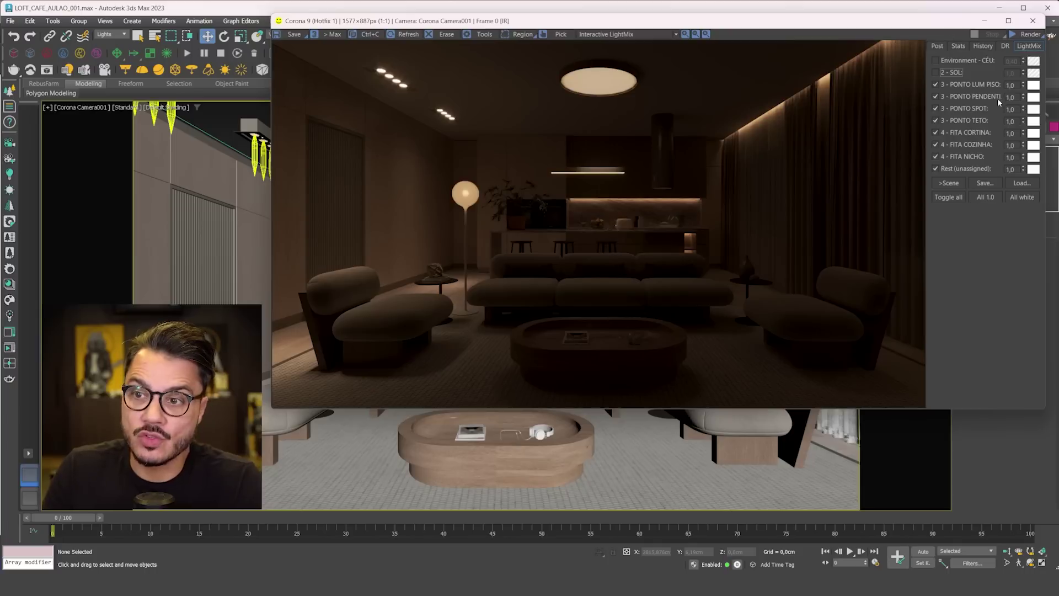
double_click(1012, 86)
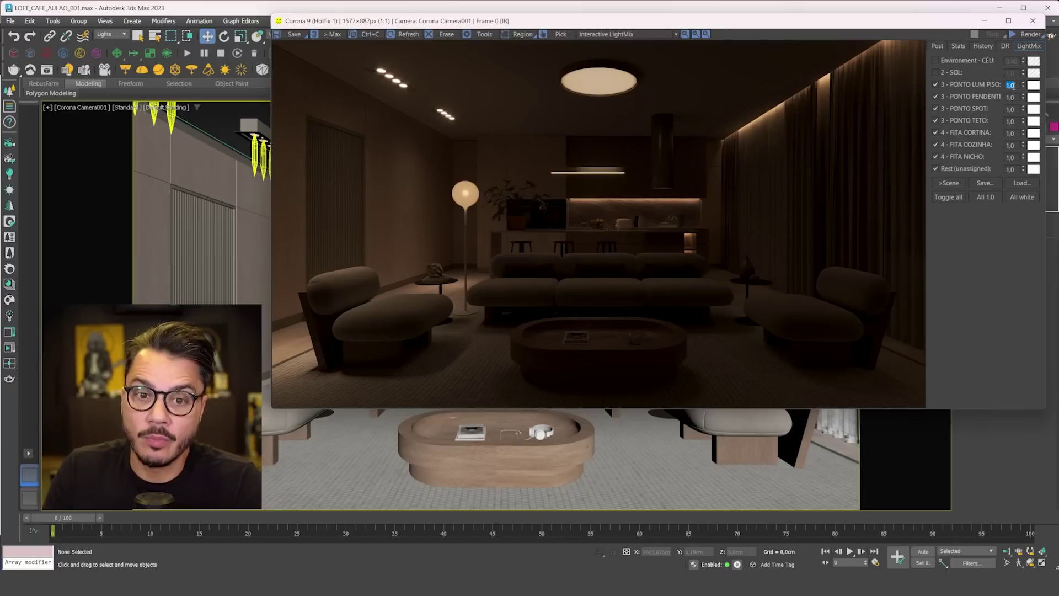
type("5")
key("Return")
double_click(1014, 97)
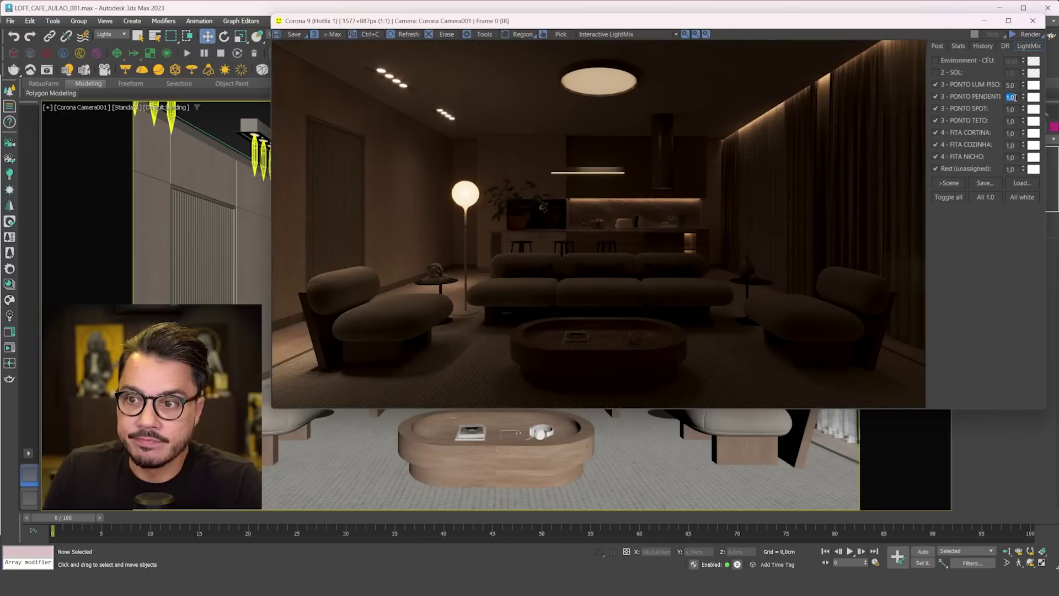
type("10")
key("Return")
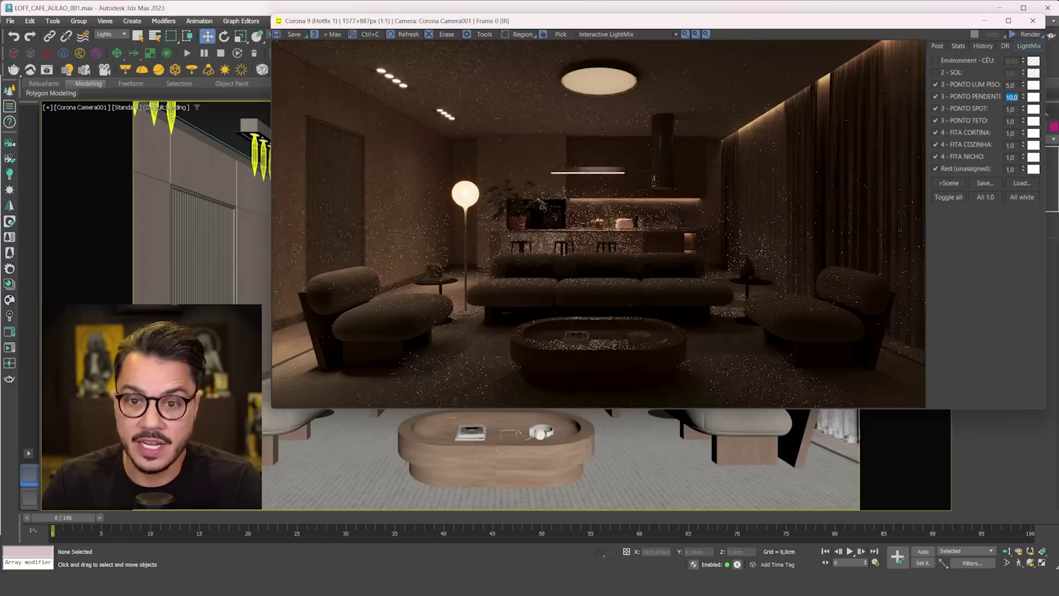
scroll(623, 232, "up", 1)
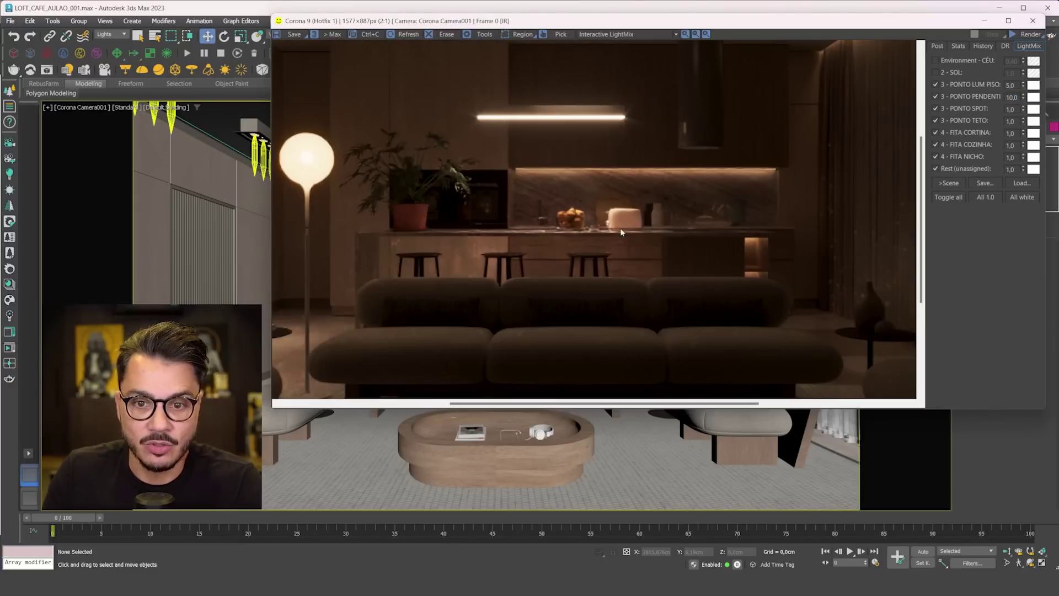
scroll(626, 235, "down", 1)
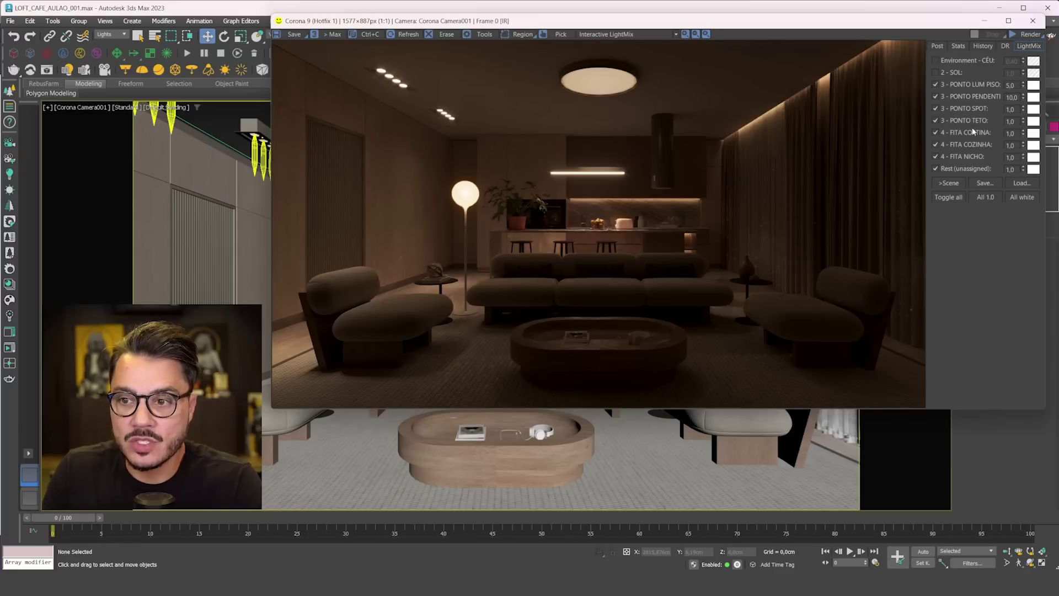
- Set the intensities of the FITA CORTINA, FITA COZINHA and FITA NICHO layers to 2,0 each
double_click(1010, 133)
type("2")
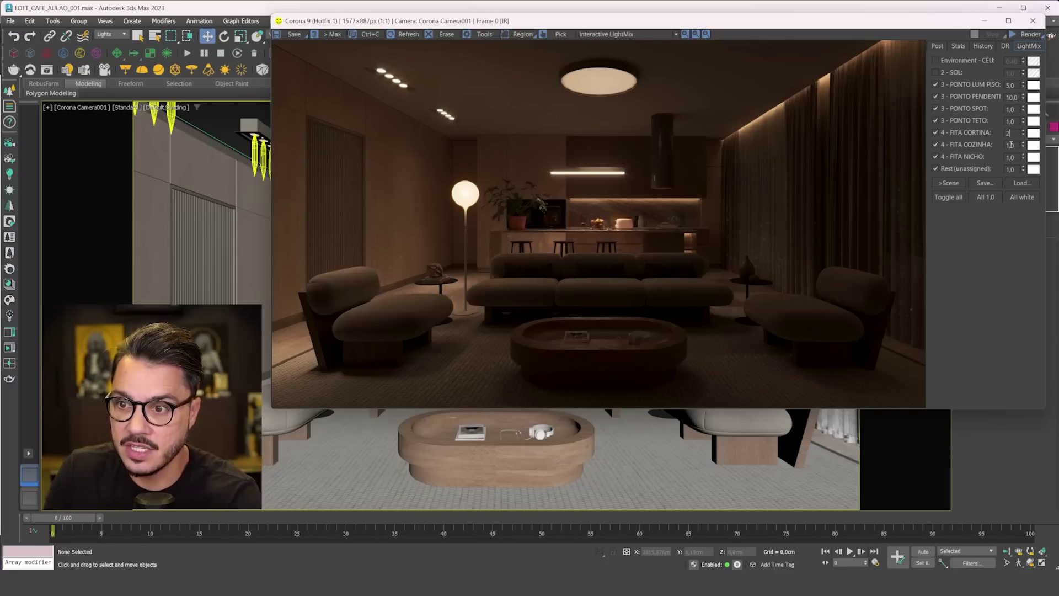
key("Tab")
type("2")
key("Tab")
type("2")
key("Return")
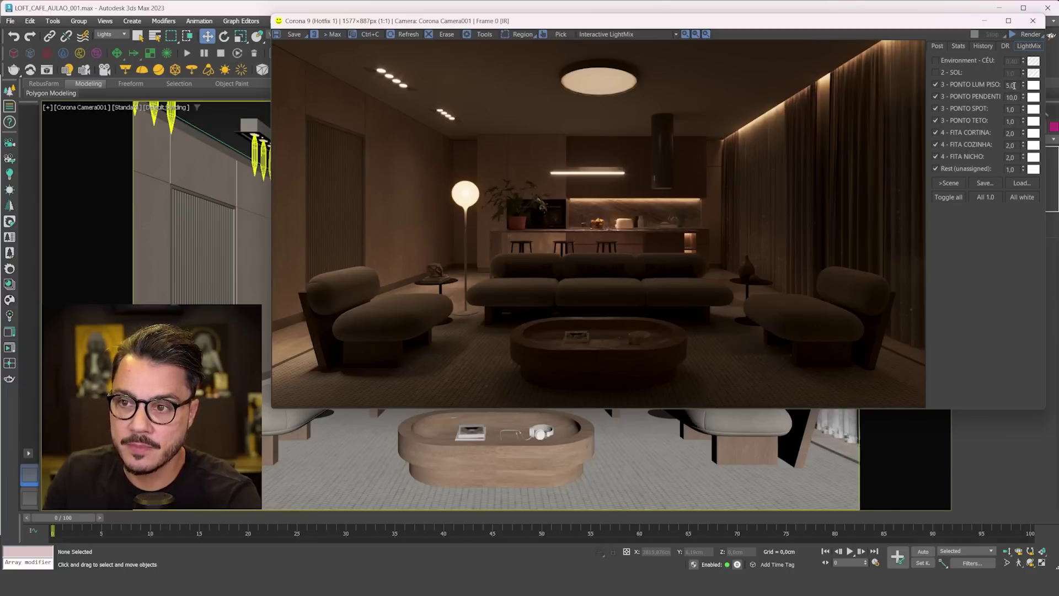
- Test PONTO TETO intensities between 2,0 and 50,0 and settle on 10,0
double_click(1011, 121)
type("2")
key("Return")
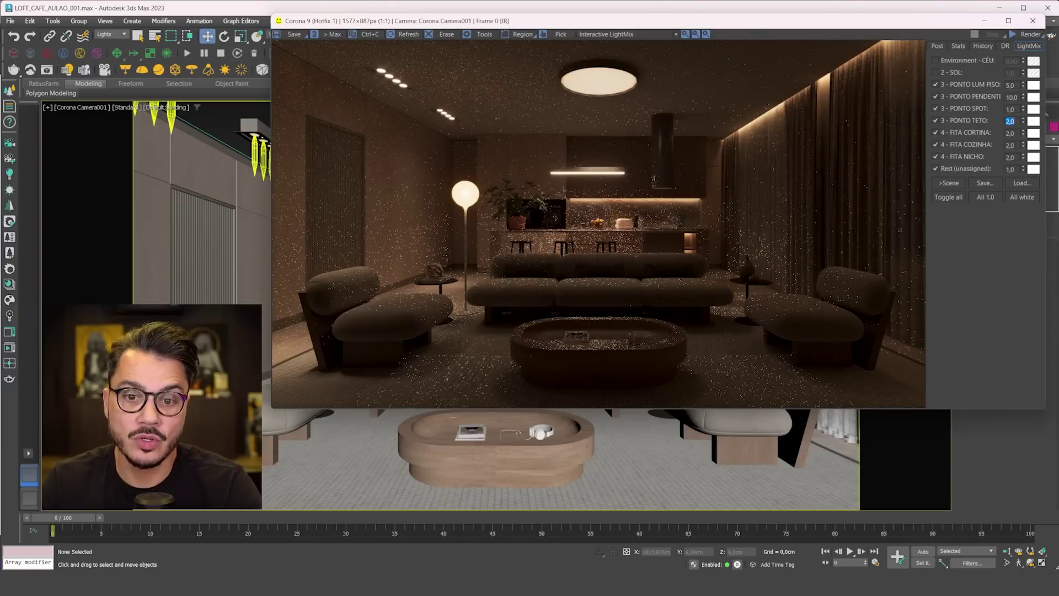
type("5")
key("Return")
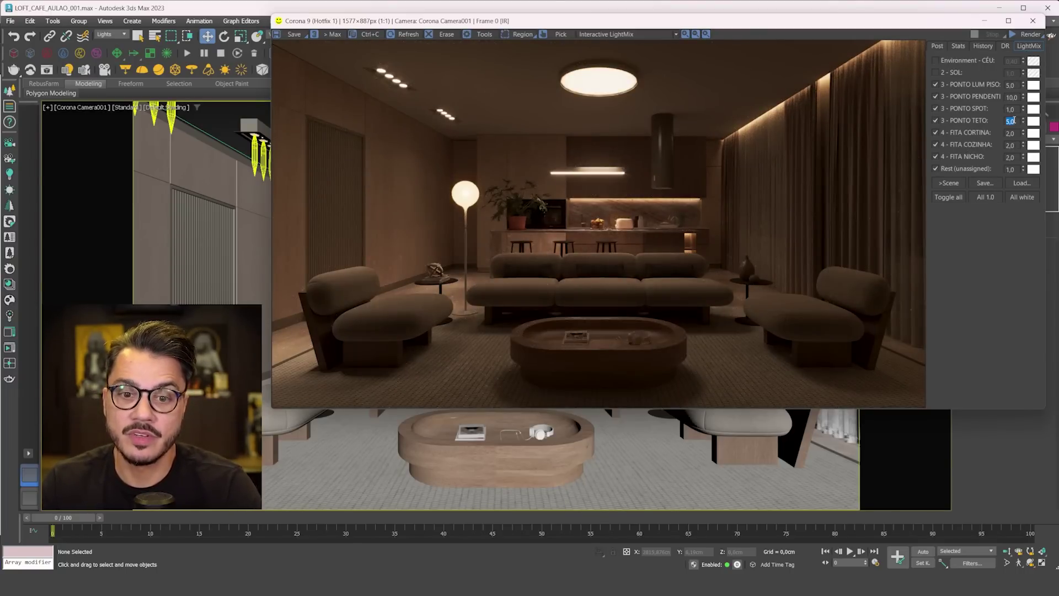
type("10")
key("Return")
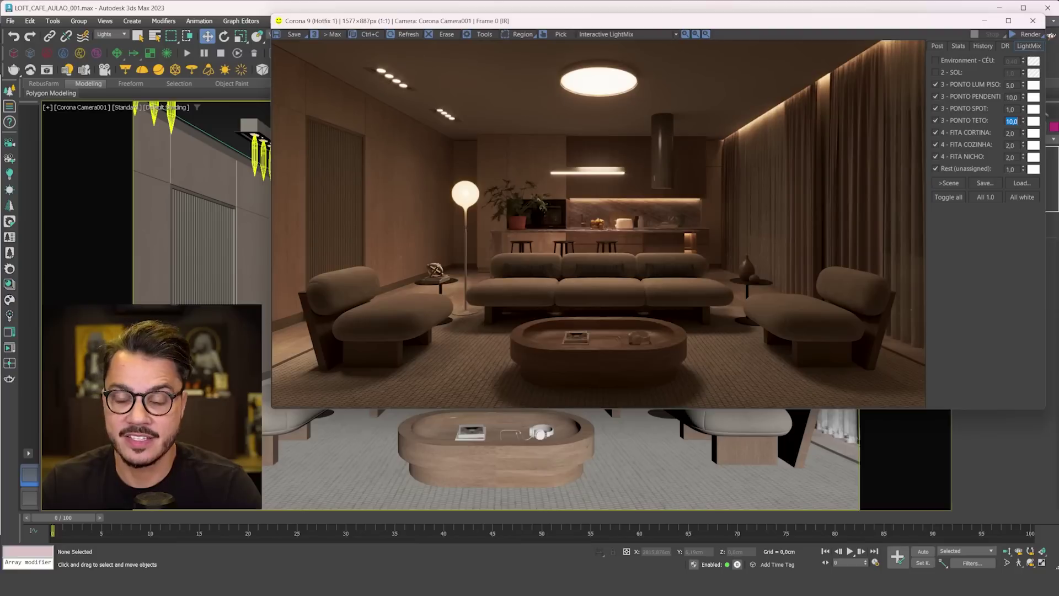
type("50")
key("Return")
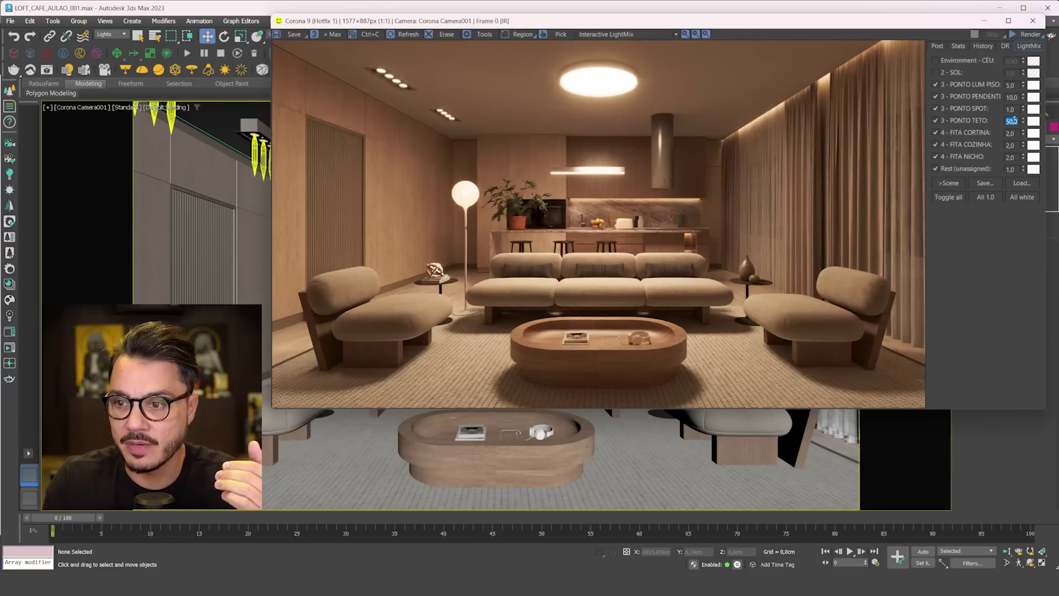
type("5")
key("Return")
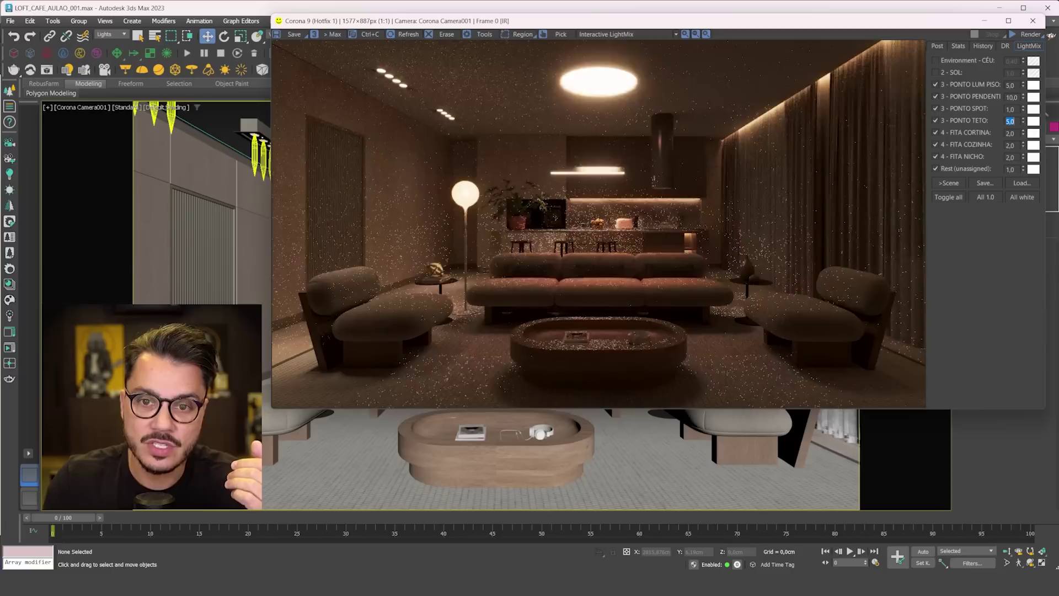
type("10")
key("Return")
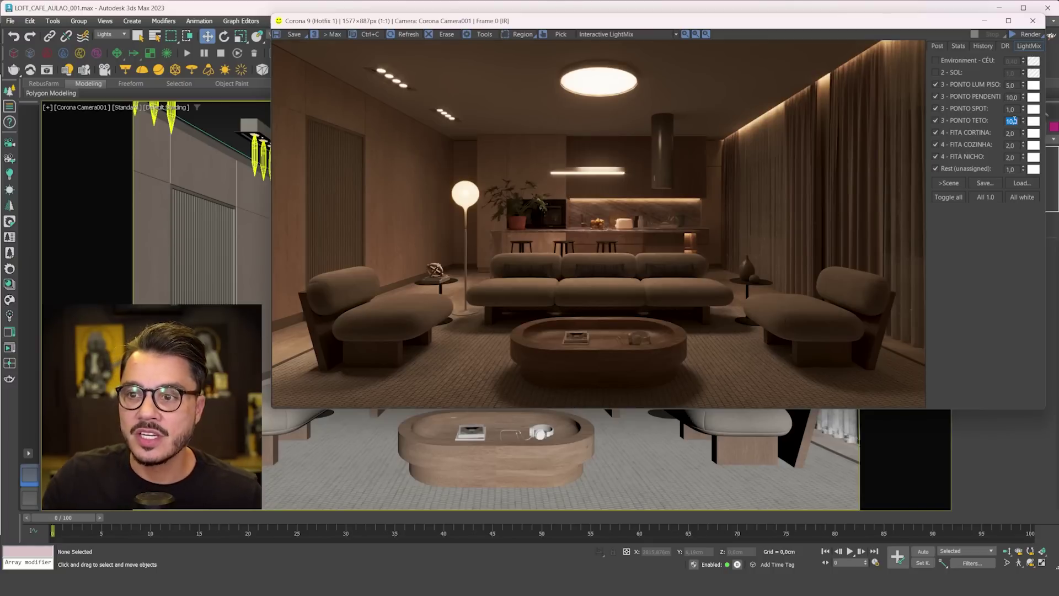
- Enable the Environment - CÉU layer again and lower its intensity to 0,10
left_click(934, 60)
double_click(1018, 60)
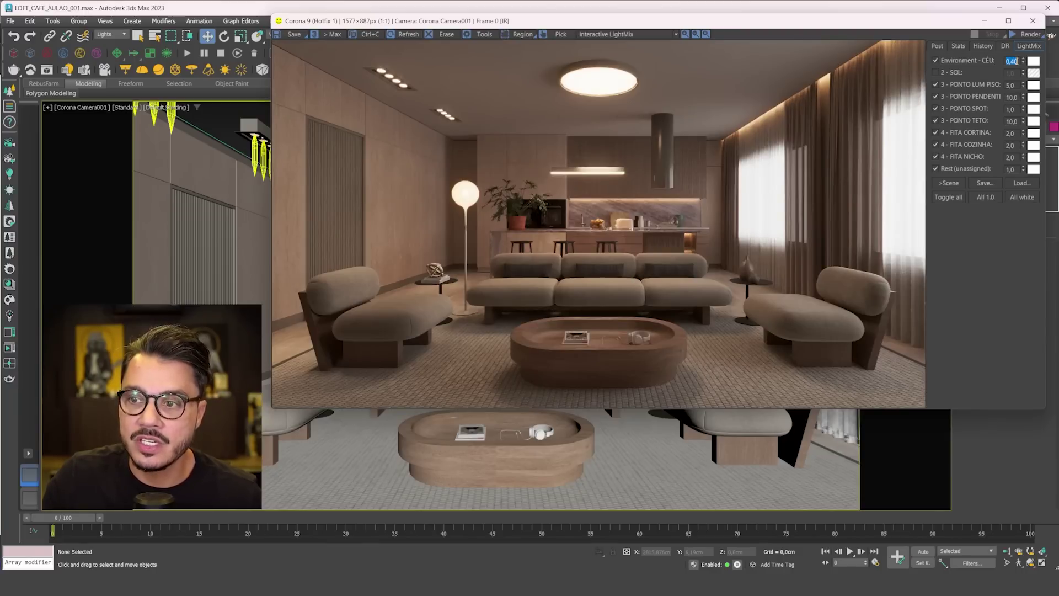
type("0,10")
key("Return")
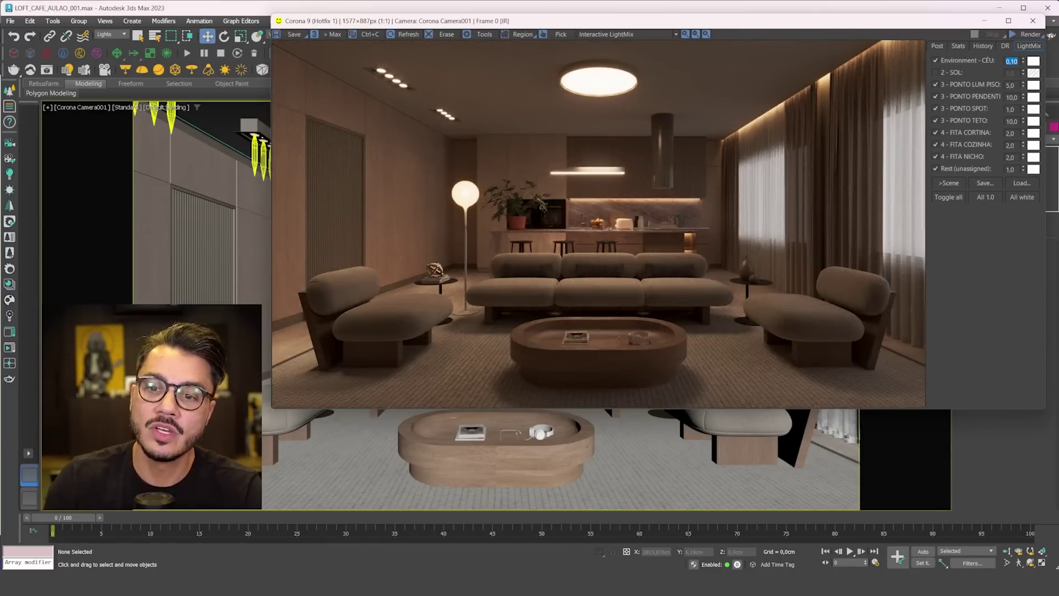
- Tint the Environment - CÉU layer light blue (RGB 126, 194, 255) and set its intensity to 0,050
left_click(1035, 63)
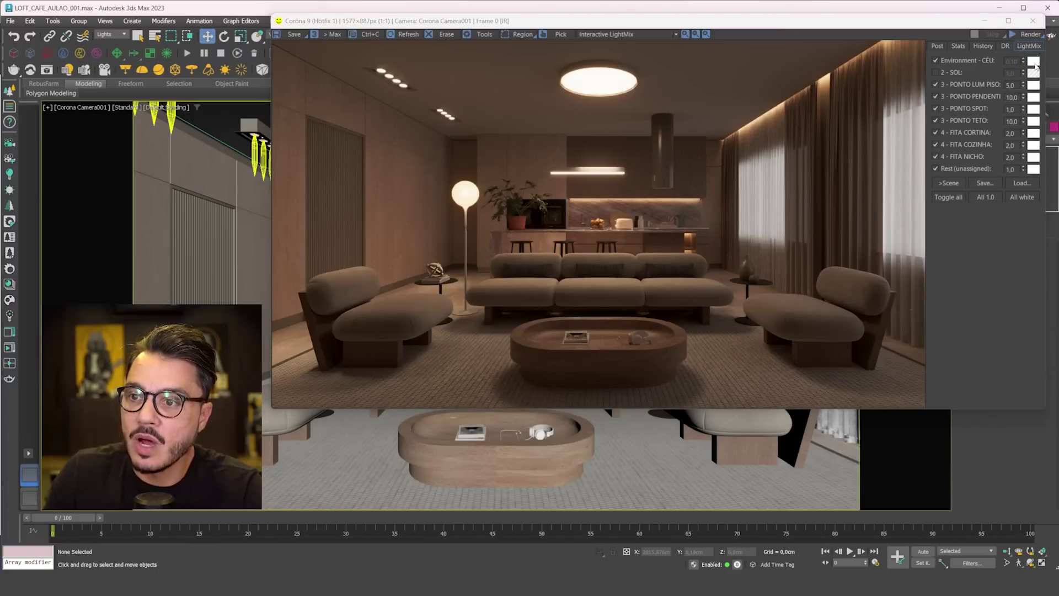
left_click_drag(366, 94, 819, 113)
left_click_drag(828, 124, 831, 124)
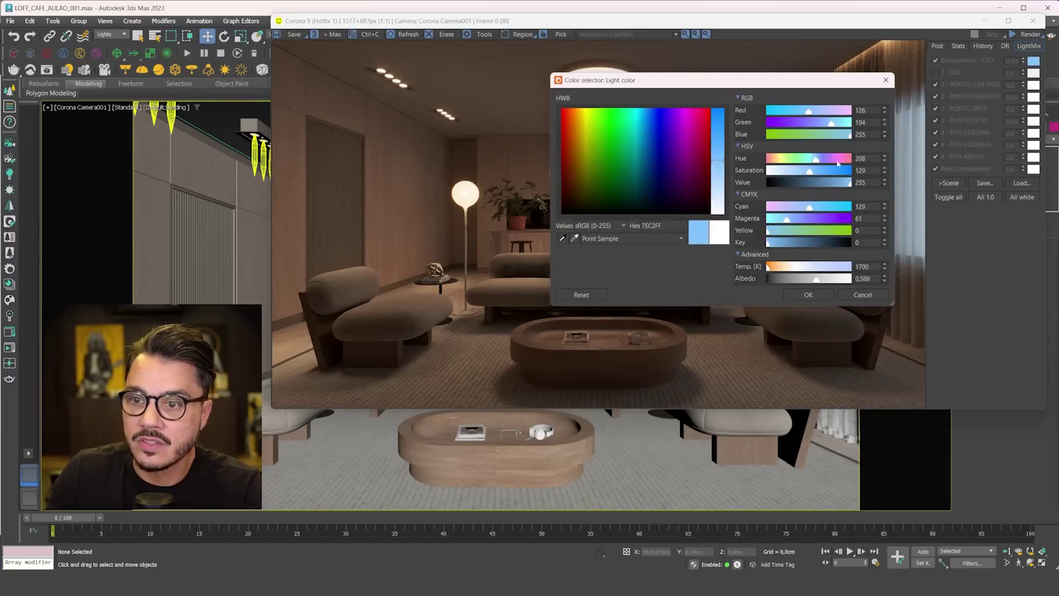
left_click(808, 294)
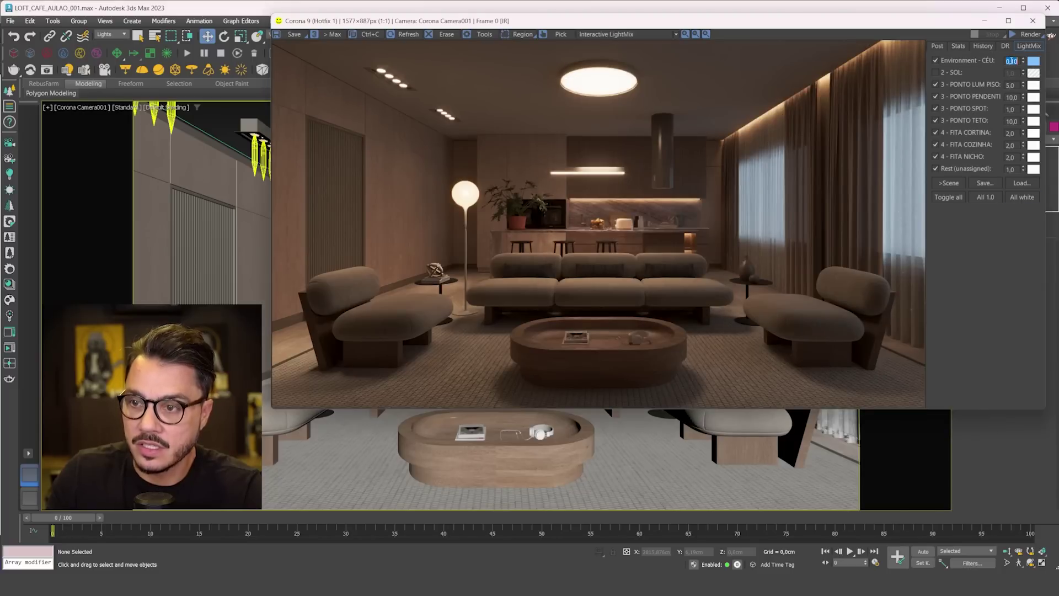
double_click(1012, 61)
type("1,05")
key("Return")
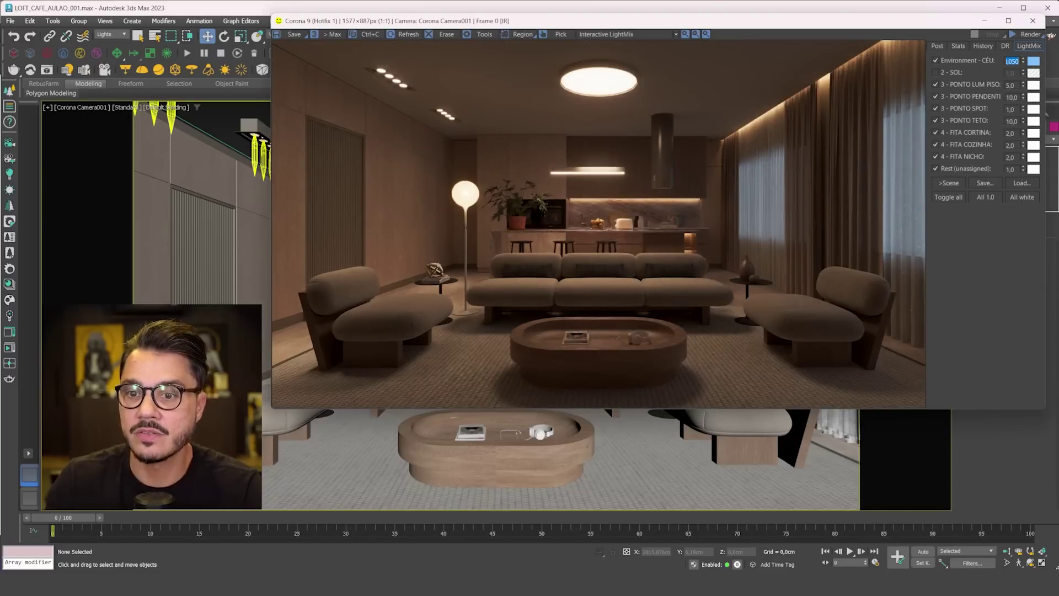
left_click(781, 194)
scroll(779, 194, "up", 1)
scroll(767, 193, "down", 1)
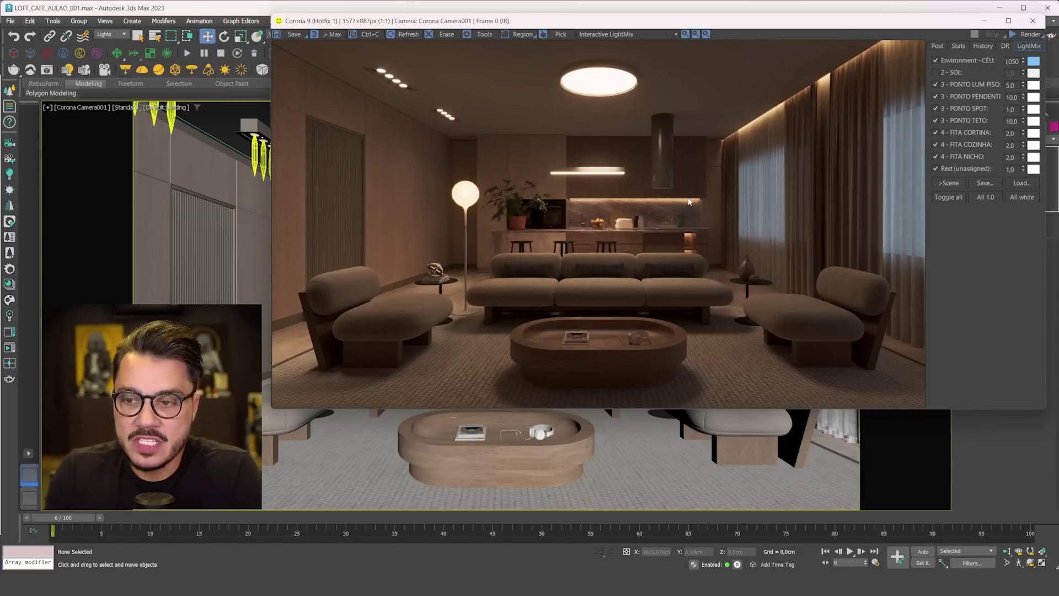
- Reset the intensities of all LightMix layers to 1,0
left_click(978, 237)
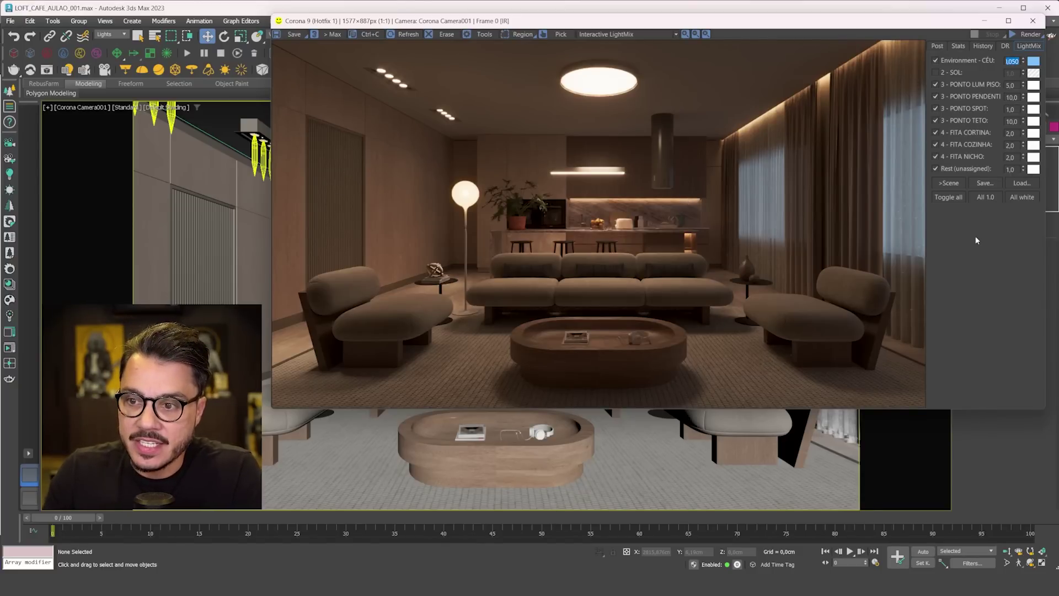
left_click(985, 198)
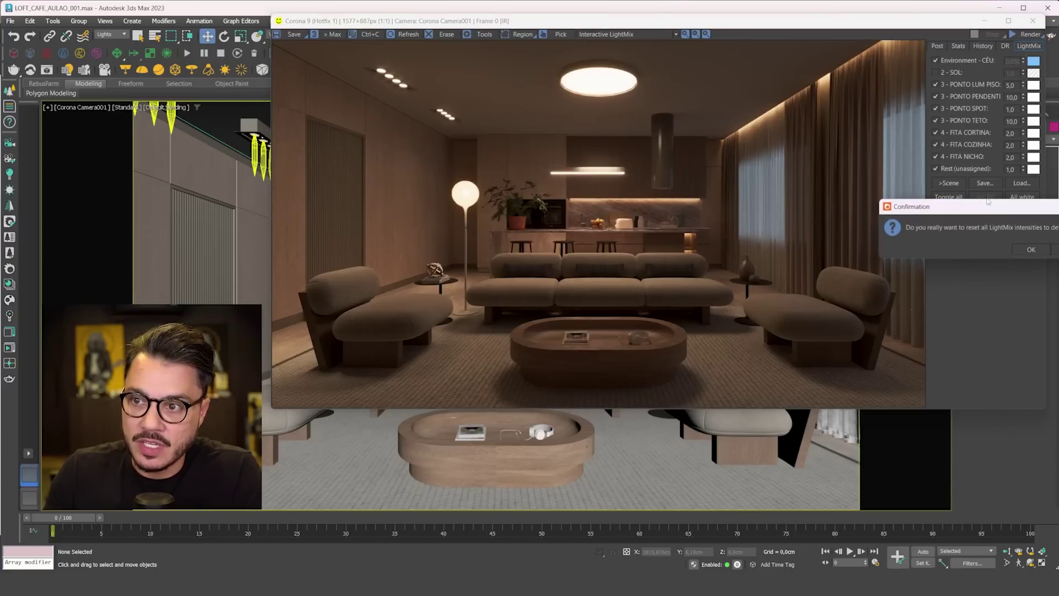
left_click(1030, 250)
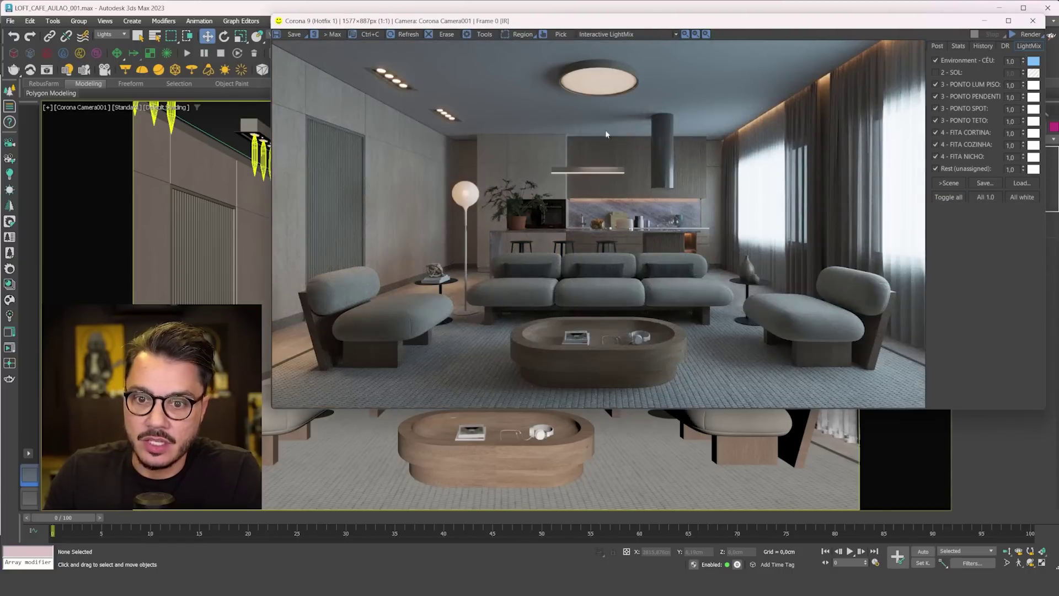
- Change the Environment - CÉU layer's tint back to white and enable the 2 - SOL layer
left_click(1033, 62)
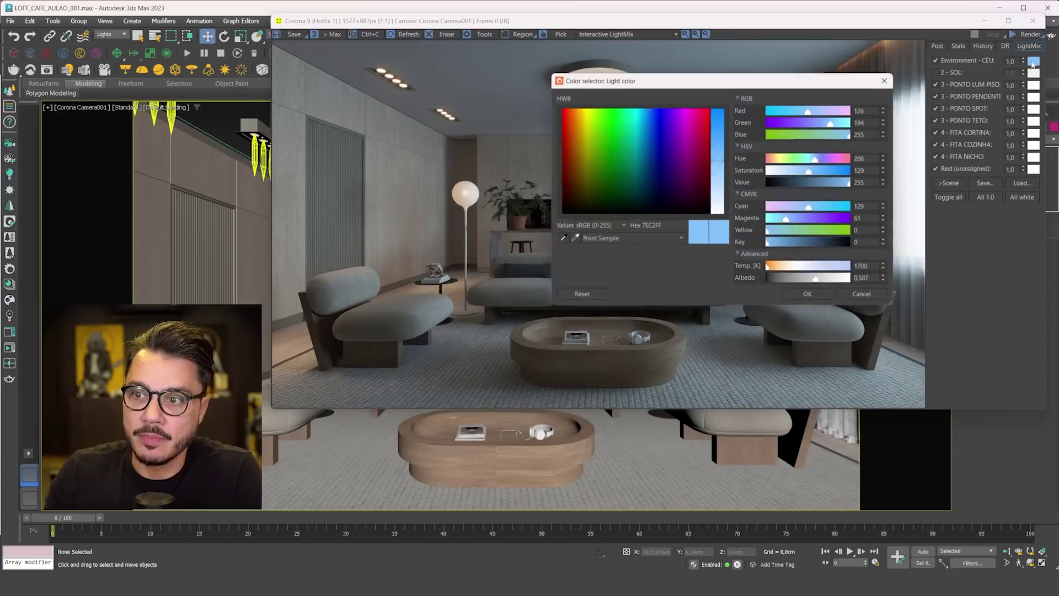
left_click(808, 294)
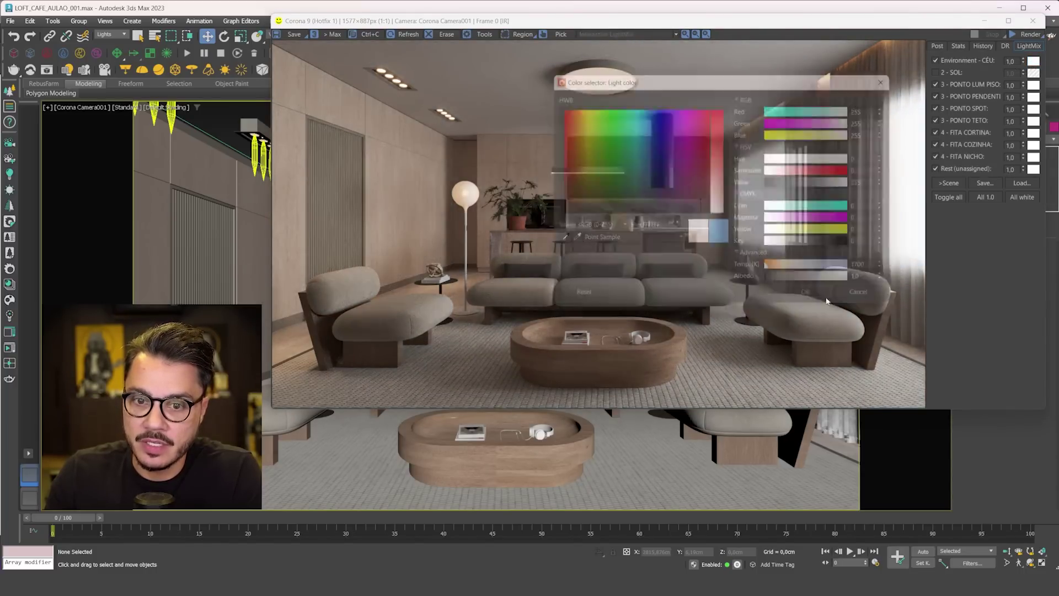
left_click(936, 74)
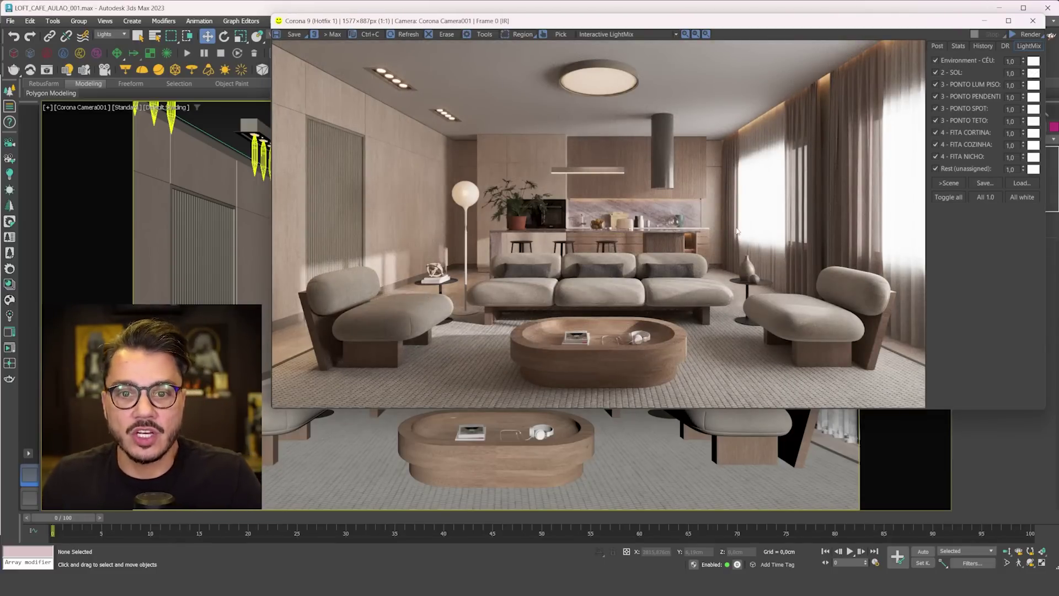
- Test Environment - CÉU intensities between 0,5 and 1,0 and settle on 0,70
double_click(1013, 62)
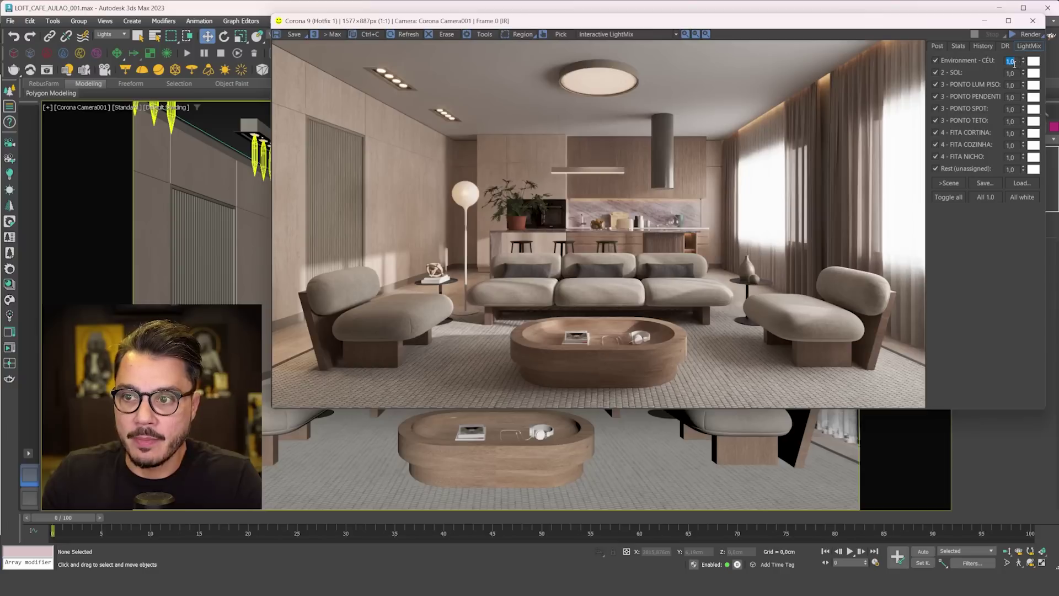
type(",8")
key("Return")
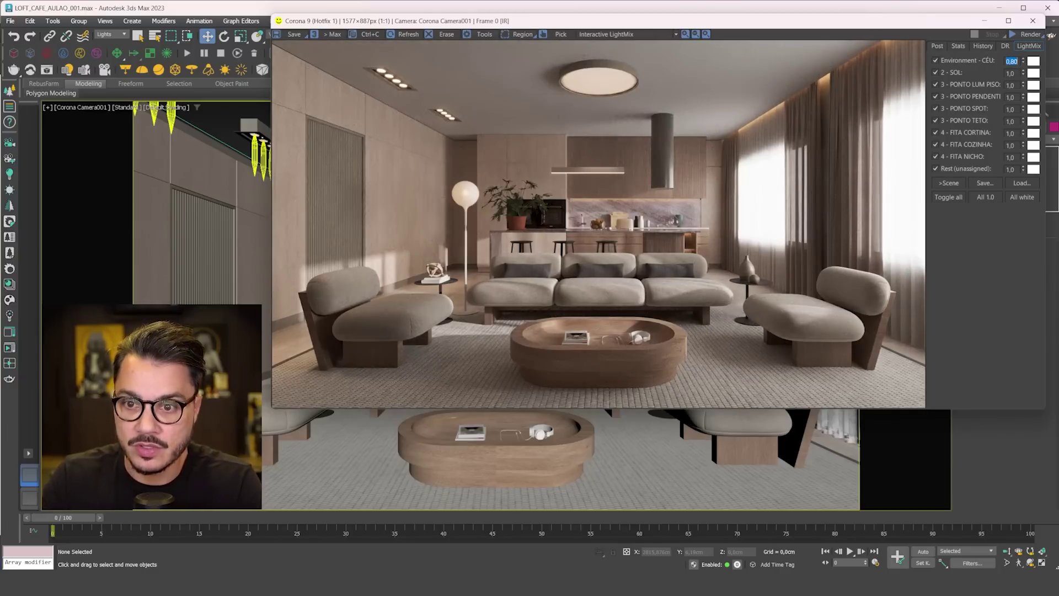
type(",7")
key("Return")
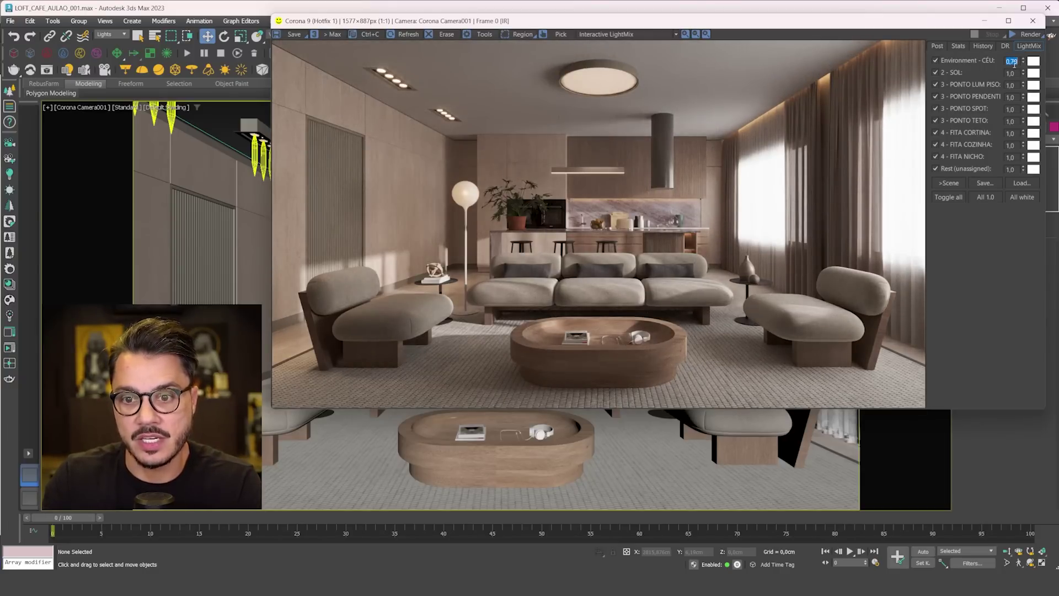
type("1")
key("Return")
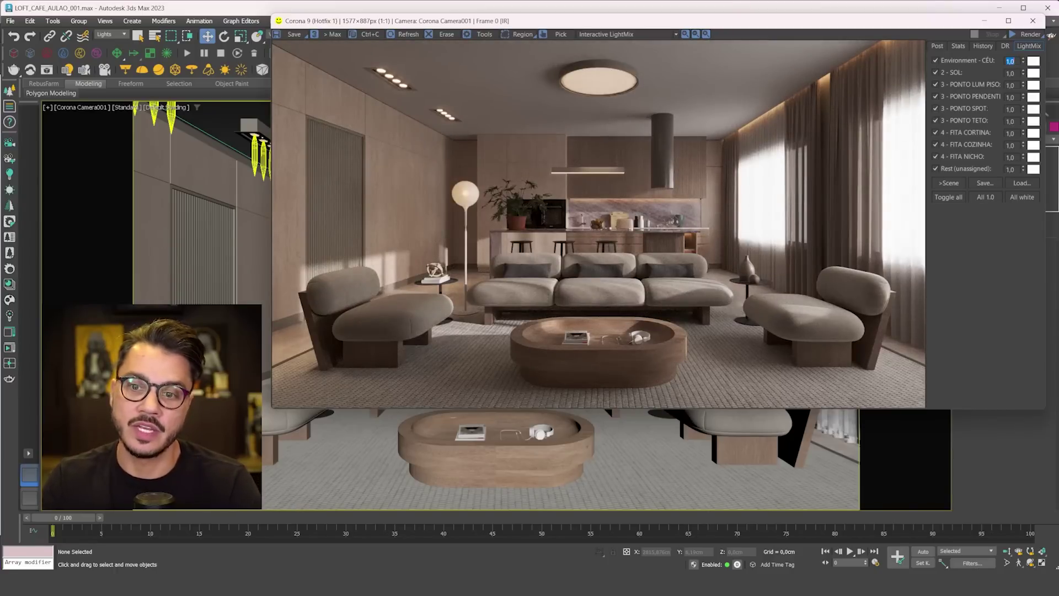
key("BackSpace")
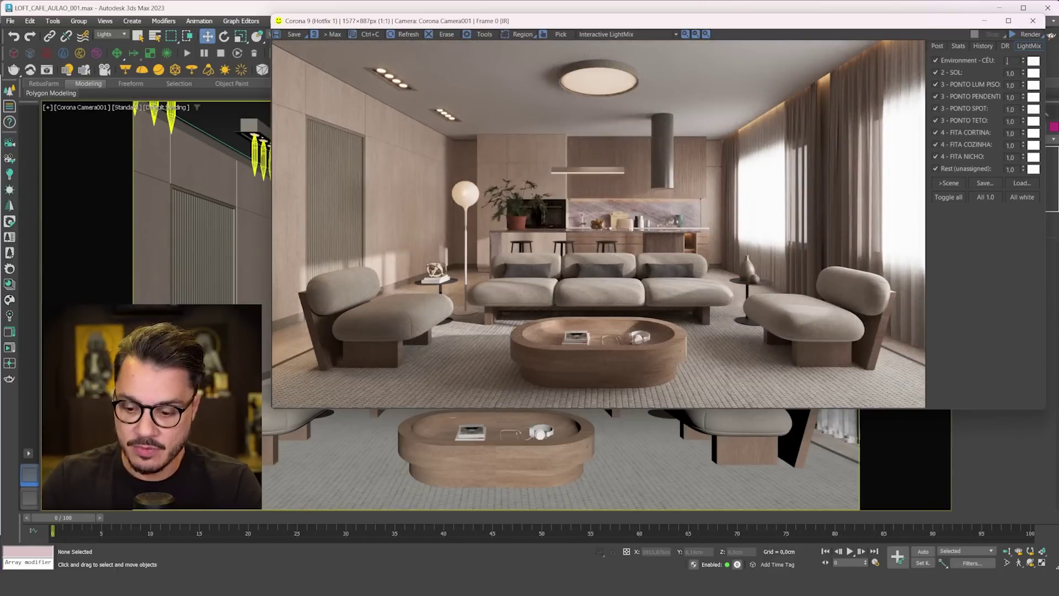
type(",5")
key("Return")
type(",7")
key("Return")
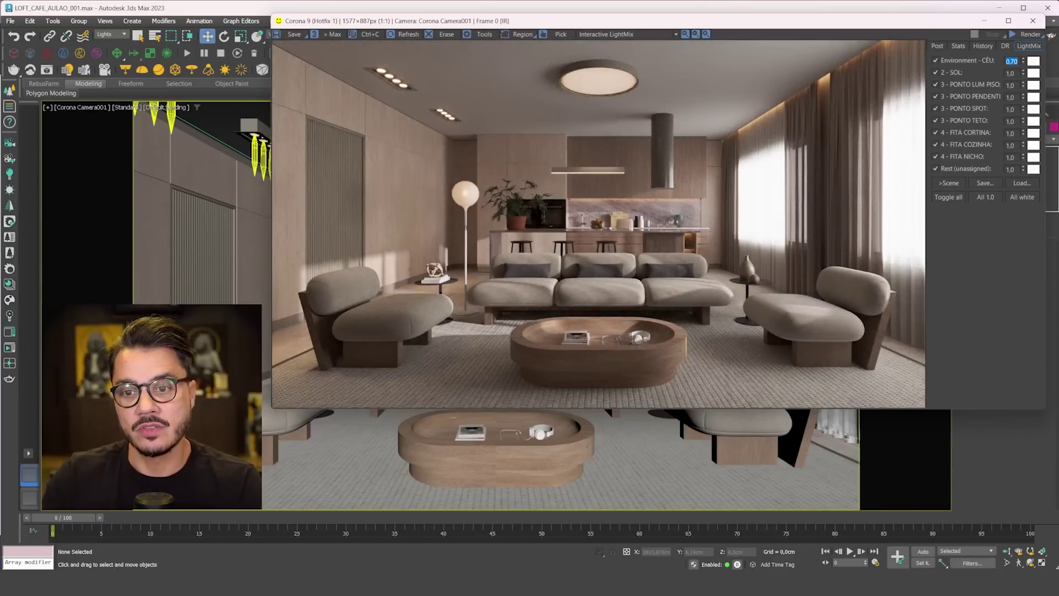